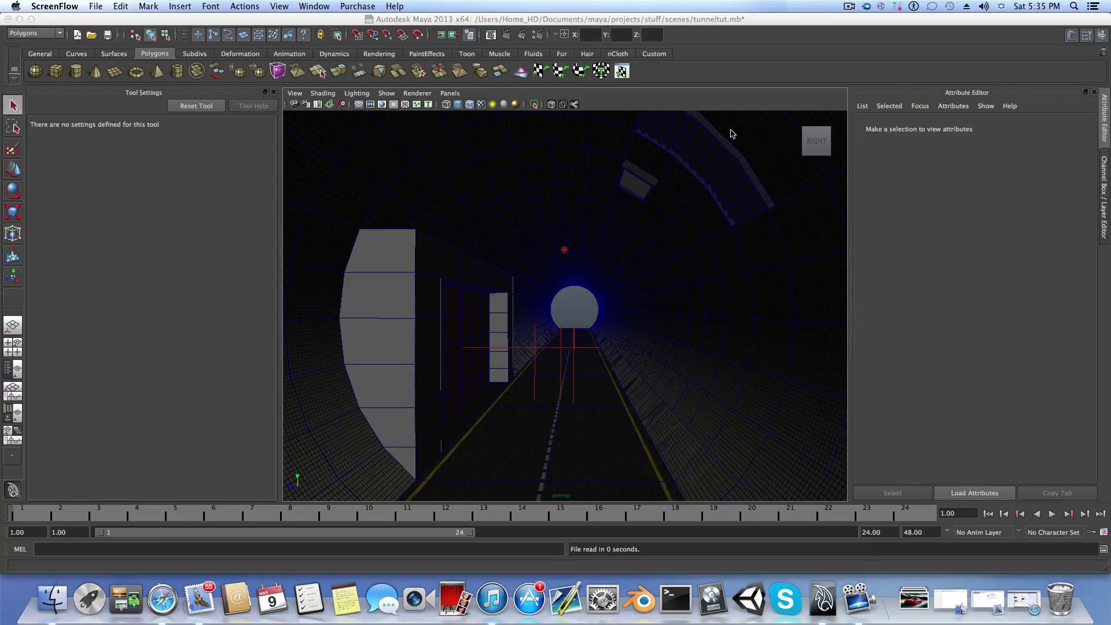
# - Examine the small rectangular ceiling light and the curved ribbed panel inside the tunnel, selecting each in turn
pyautogui.scroll(-1, 630, 283)
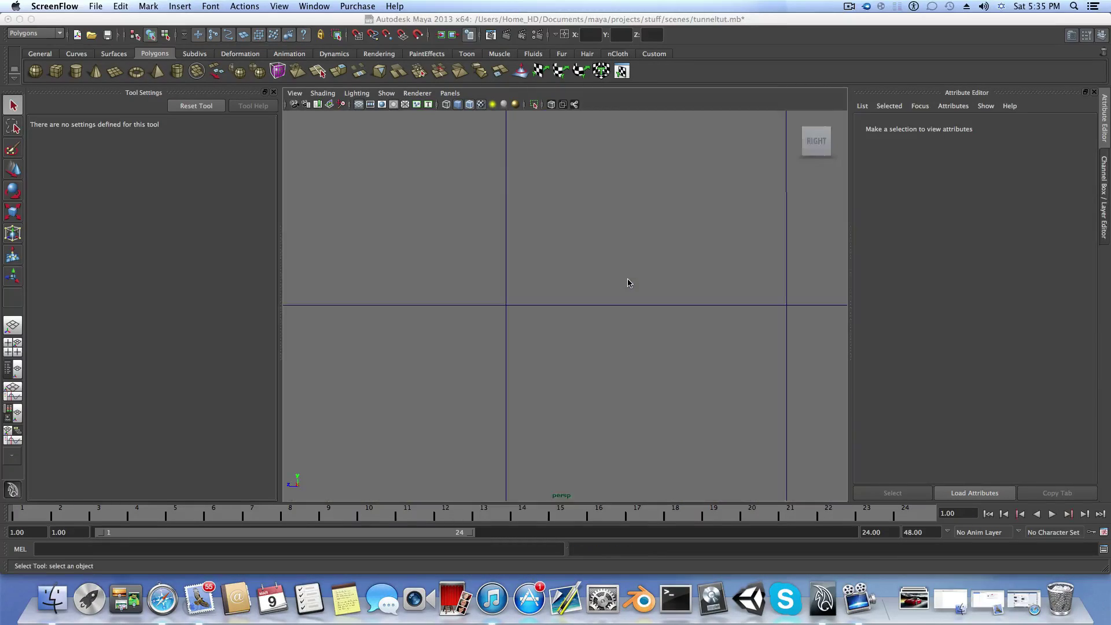
pyautogui.scroll(2, 629, 283)
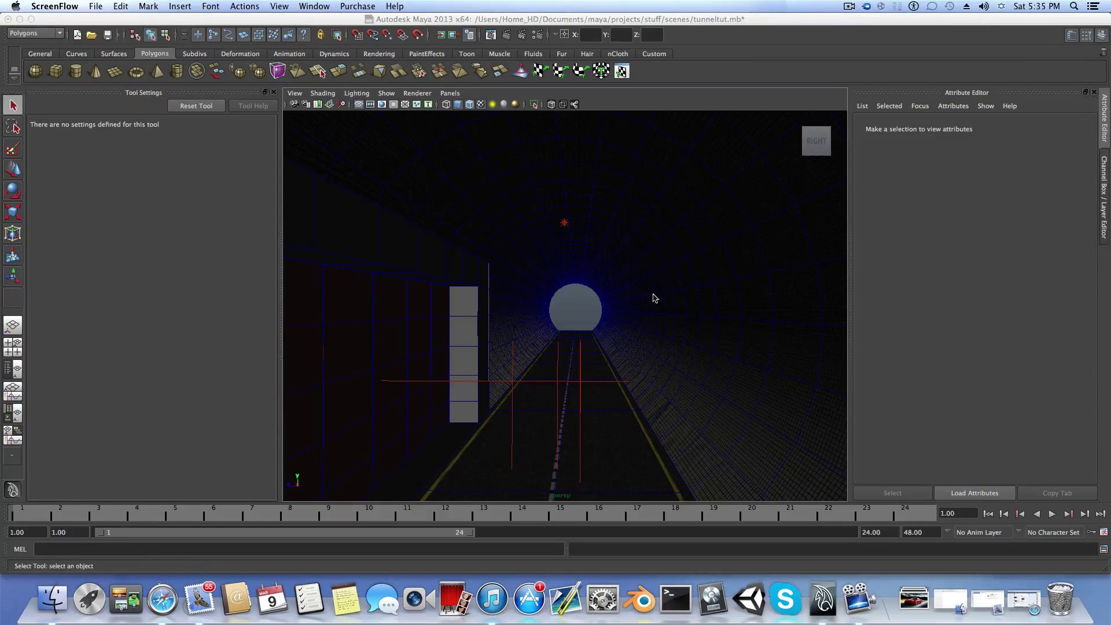
pyautogui.keyDown('alt'); pyautogui.moveTo(652, 293); pyautogui.dragTo(654, 296); pyautogui.keyUp('alt')
pyautogui.keyDown('alt'); pyautogui.moveTo(654, 296); pyautogui.dragTo(581, 339, button='middle'); pyautogui.keyUp('alt')
pyautogui.click(577, 179)
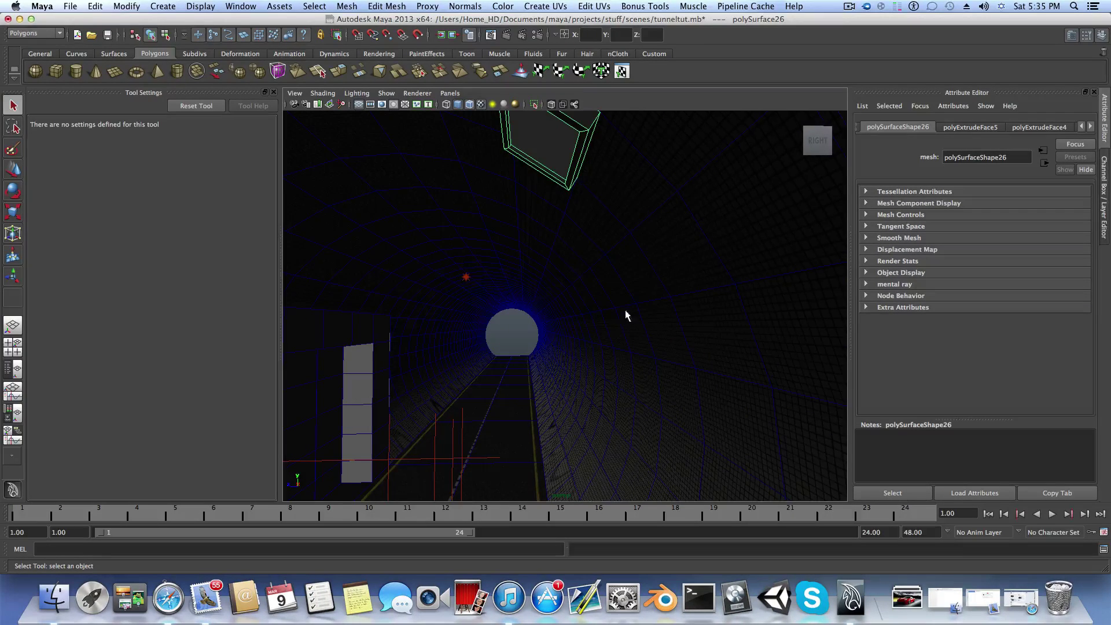
pyautogui.keyDown('alt'); pyautogui.moveTo(666, 307); pyautogui.dragTo(627, 309, button='right'); pyautogui.keyUp('alt')
pyautogui.click(659, 225)
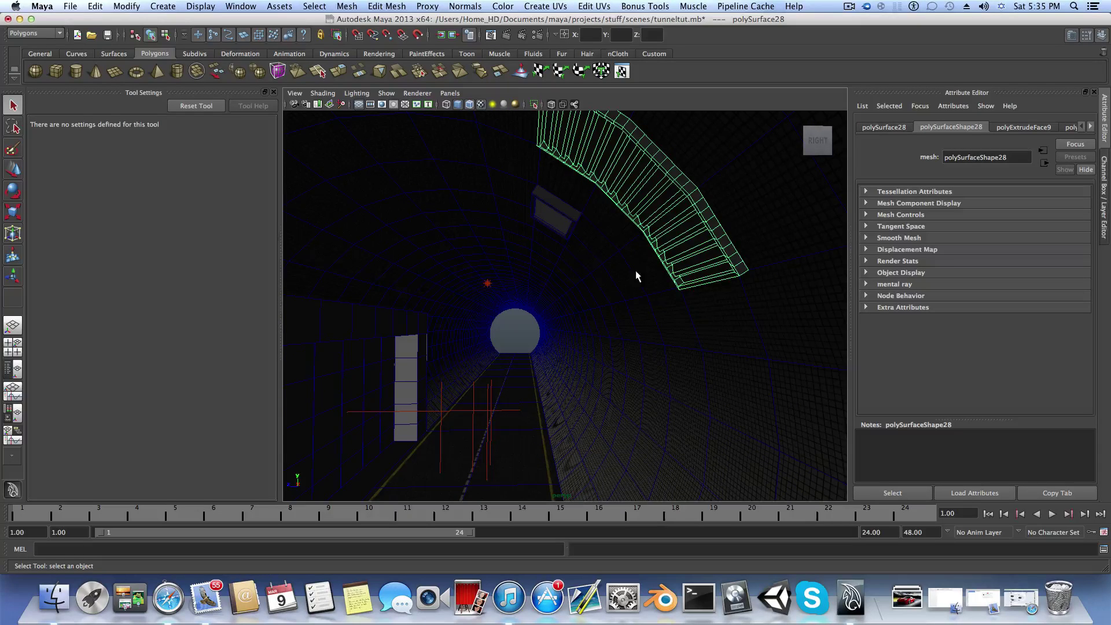
pyautogui.click(559, 219)
# - Examine the separate tunnel wall sections from outside, selecting them one after another along the tunnel's length
pyautogui.keyDown('alt'); pyautogui.moveTo(634, 314); pyautogui.dragTo(502, 318); pyautogui.keyUp('alt')
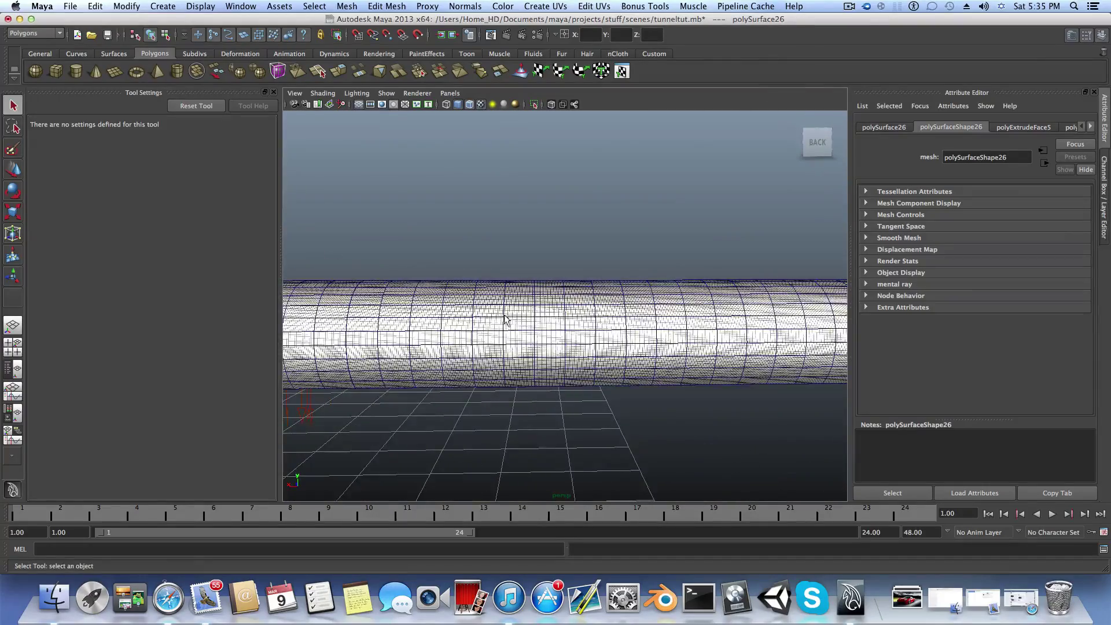
pyautogui.keyDown('alt'); pyautogui.moveTo(503, 318); pyautogui.dragTo(696, 319, button='middle'); pyautogui.keyUp('alt')
pyautogui.keyDown('alt'); pyautogui.moveTo(454, 316); pyautogui.dragTo(644, 327, button='middle'); pyautogui.keyUp('alt')
pyautogui.keyDown('alt'); pyautogui.moveTo(535, 332); pyautogui.dragTo(582, 330, button='middle'); pyautogui.keyUp('alt')
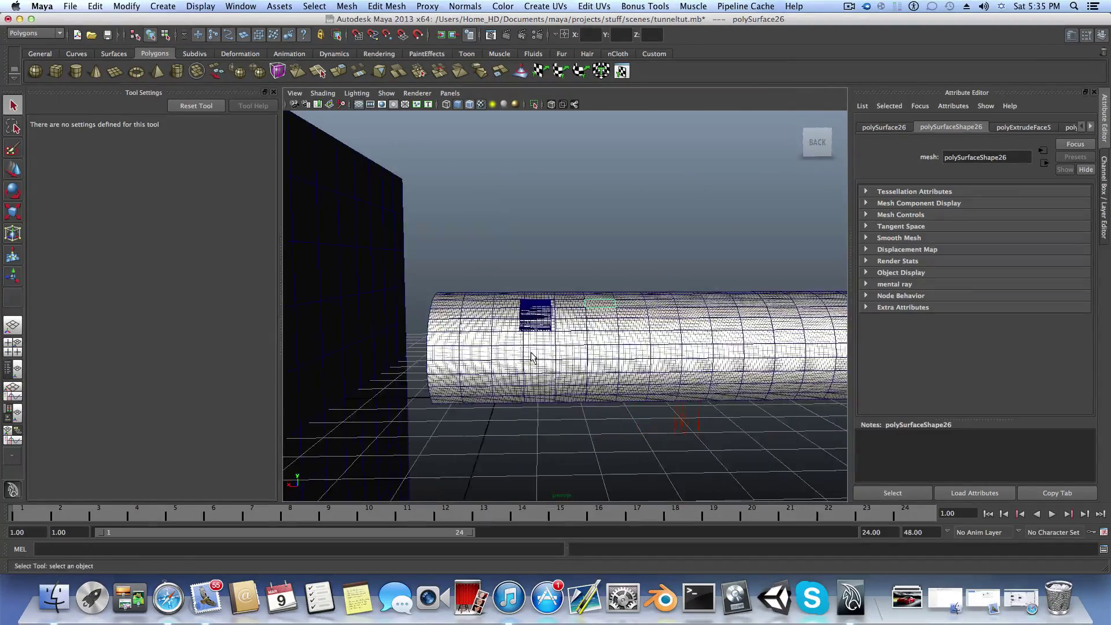
pyautogui.click(531, 357)
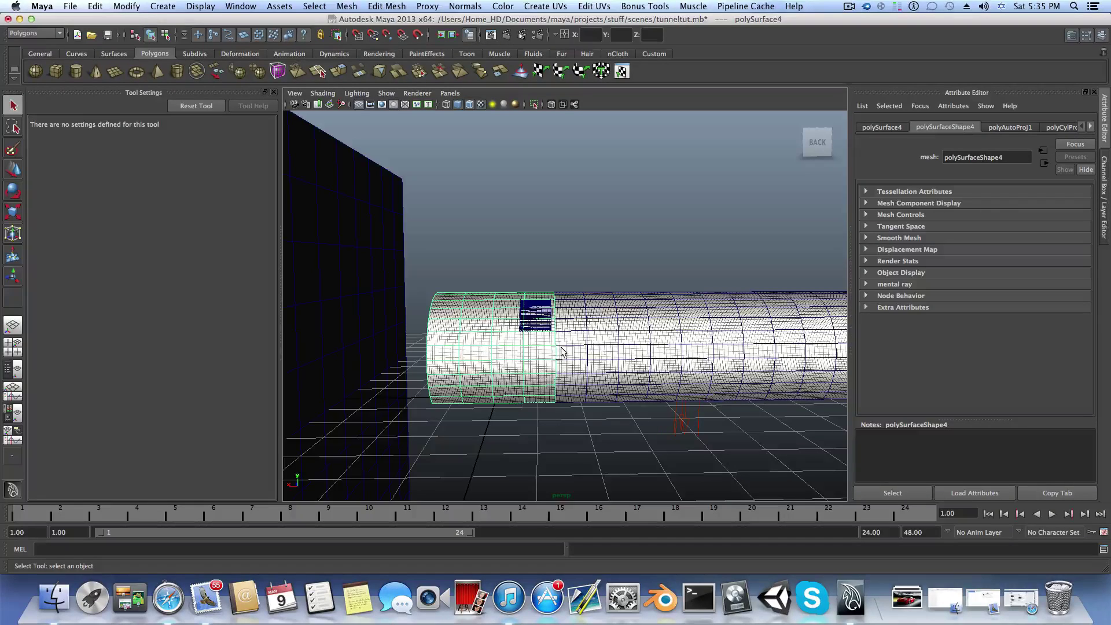
pyautogui.keyDown('alt'); pyautogui.moveTo(641, 362); pyautogui.dragTo(457, 402, button='middle'); pyautogui.keyUp('alt')
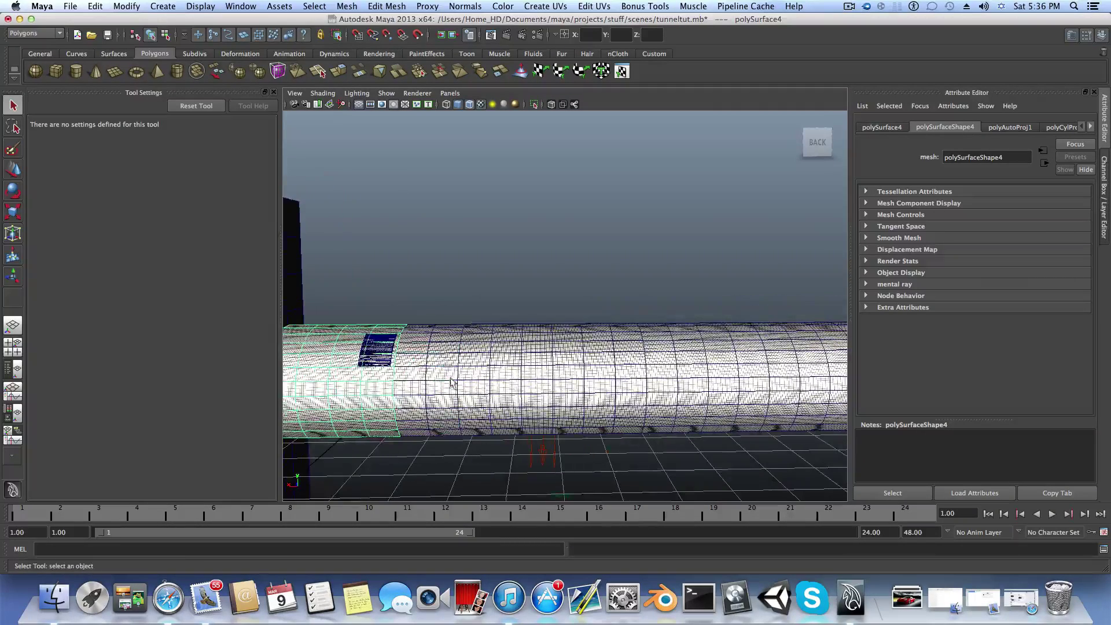
pyautogui.click(427, 373)
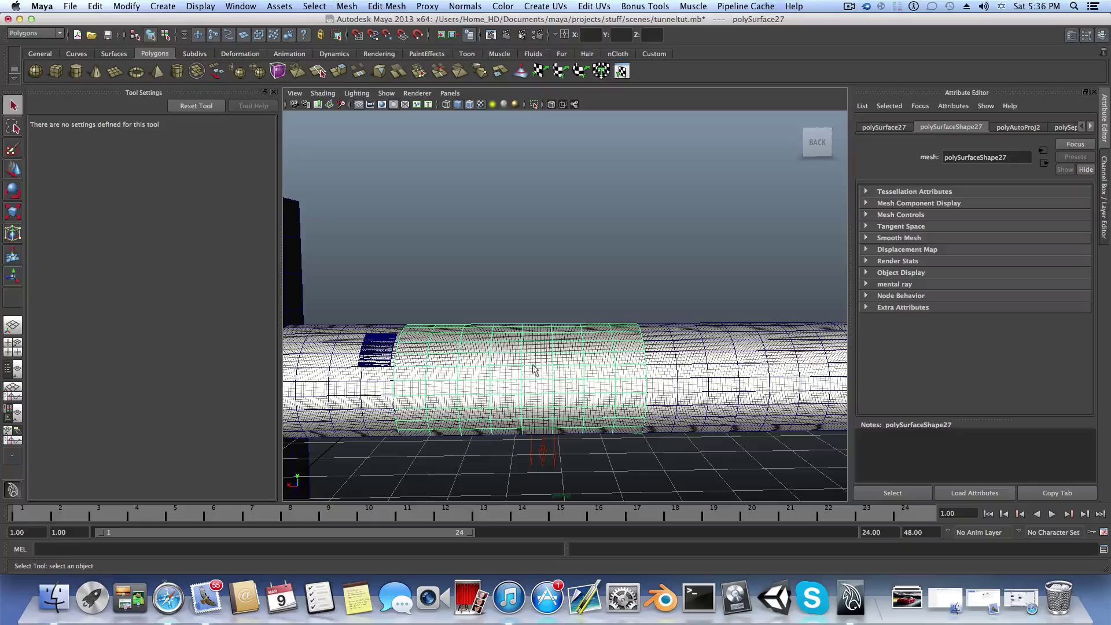
pyautogui.keyDown('alt'); pyautogui.moveTo(496, 366); pyautogui.dragTo(598, 349); pyautogui.keyUp('alt')
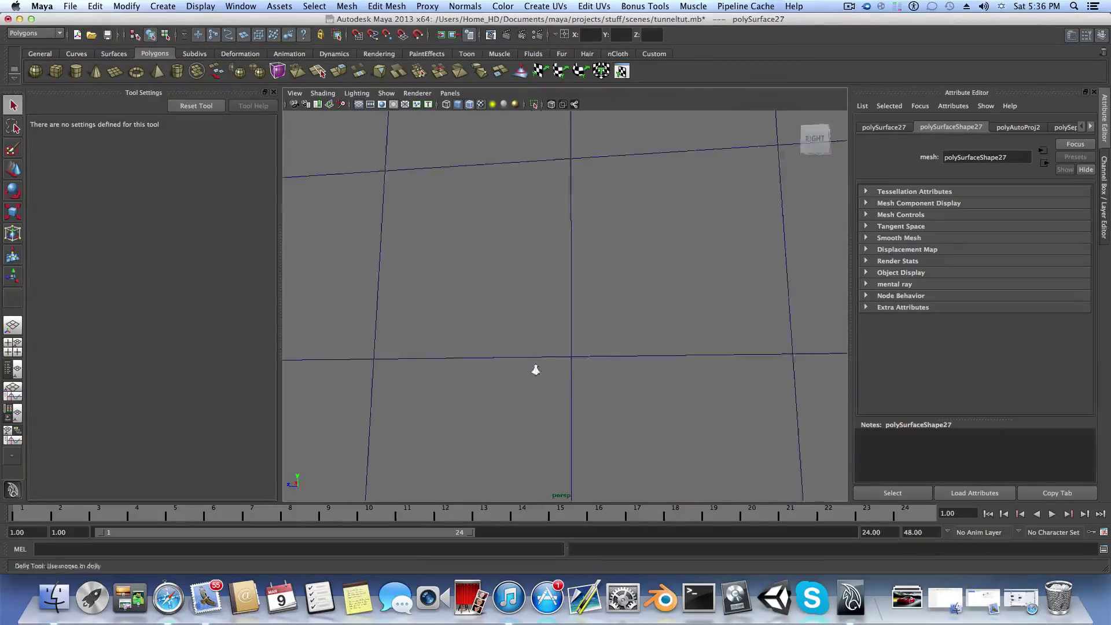
pyautogui.keyDown('alt'); pyautogui.moveTo(533, 369); pyautogui.dragTo(581, 383, button='right'); pyautogui.keyUp('alt')
pyautogui.keyDown('alt'); pyautogui.moveTo(582, 383); pyautogui.dragTo(483, 401); pyautogui.keyUp('alt')
pyautogui.keyDown('alt'); pyautogui.moveTo(618, 373); pyautogui.dragTo(570, 376, button='right'); pyautogui.keyUp('alt')
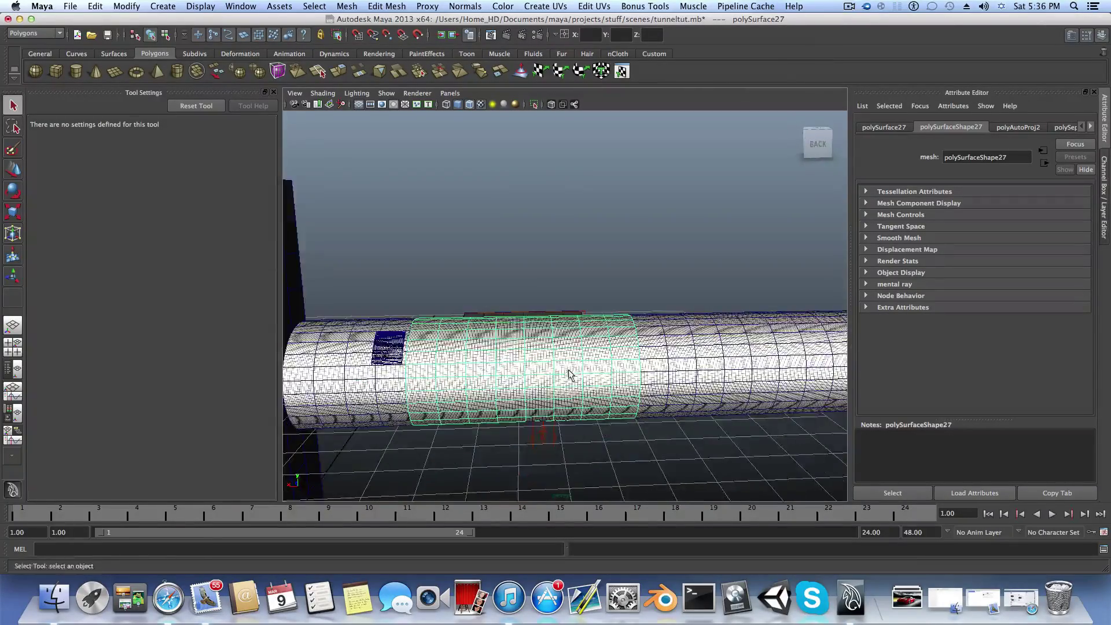
pyautogui.keyDown('alt'); pyautogui.moveTo(694, 354); pyautogui.dragTo(555, 357, button='middle'); pyautogui.keyUp('alt')
pyautogui.click(590, 356)
pyautogui.click(672, 355)
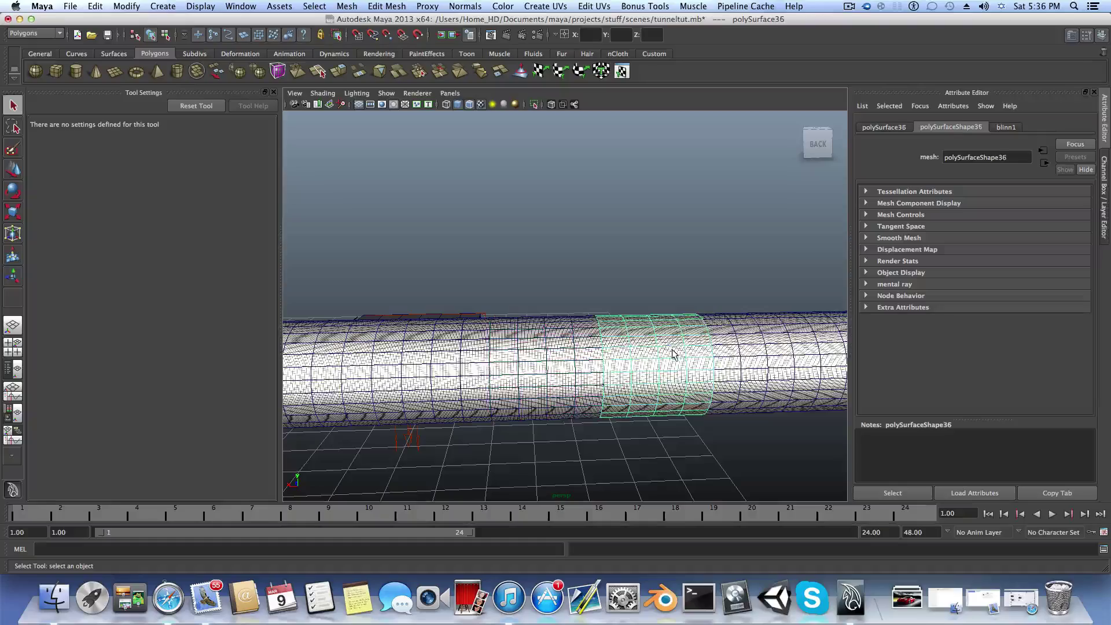
pyautogui.click(770, 358)
# - Duplicate the small ceiling light and move the copy along the tunnel toward its near end, to about X 0.34
pyautogui.keyDown('alt'); pyautogui.moveTo(472, 425); pyautogui.dragTo(474, 349); pyautogui.keyUp('alt')
pyautogui.click(575, 302)
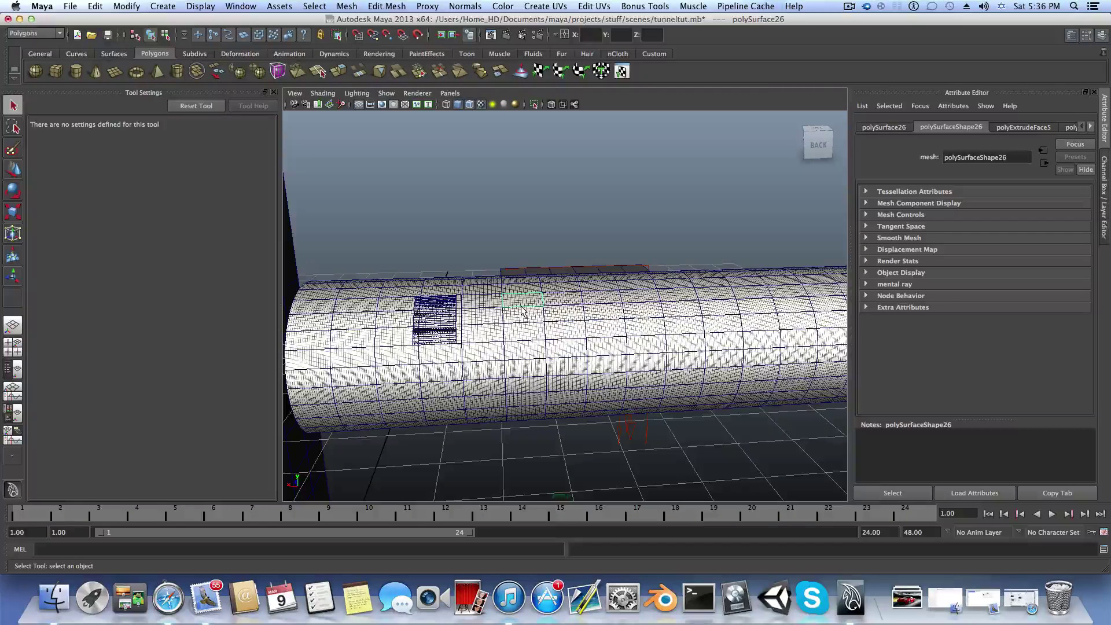
pyautogui.press('super+d')
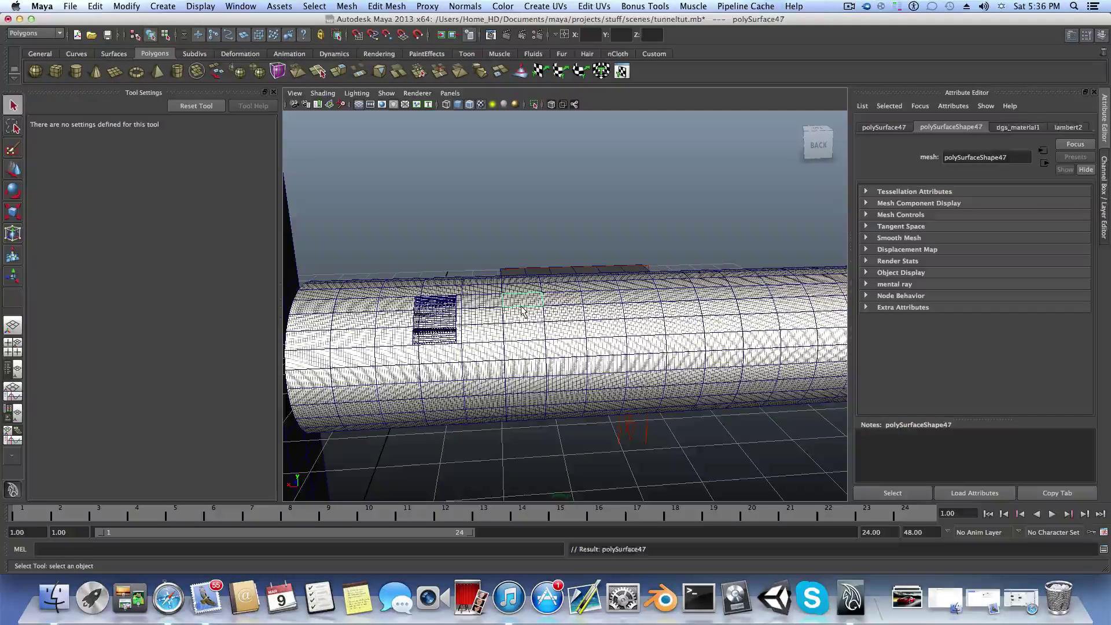
pyautogui.click(13, 168)
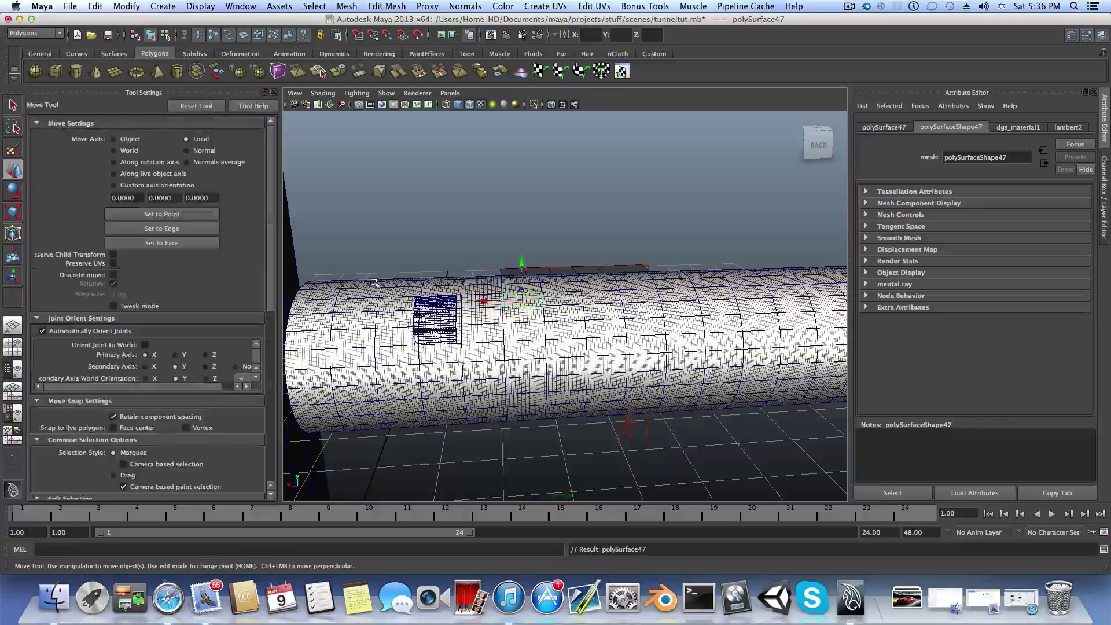
pyautogui.click(481, 300)
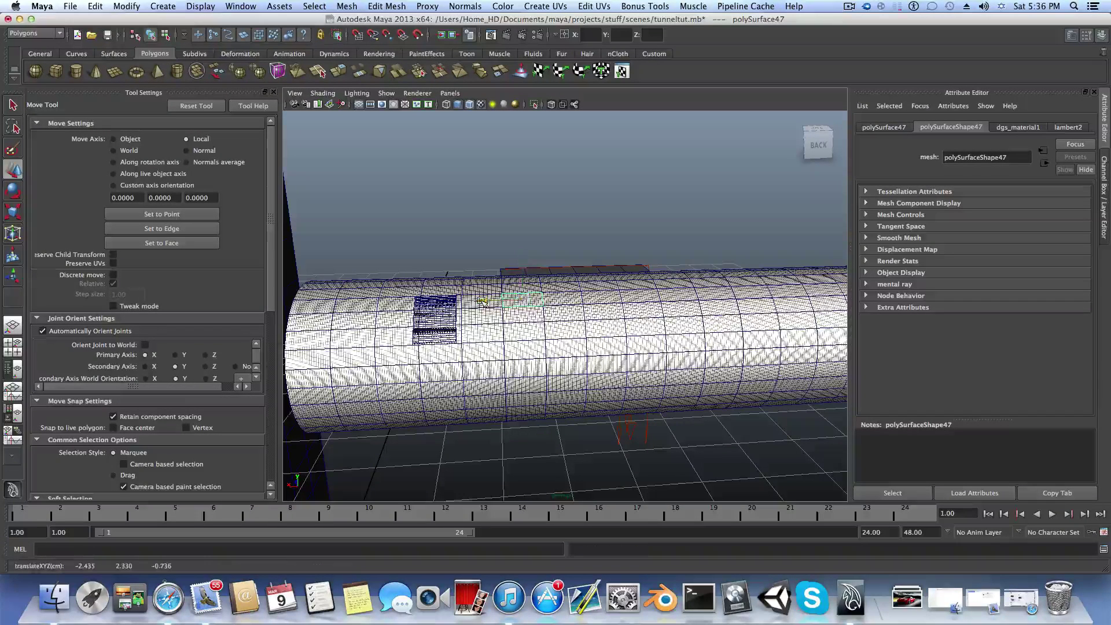
pyautogui.moveTo(482, 302); pyautogui.dragTo(314, 305)
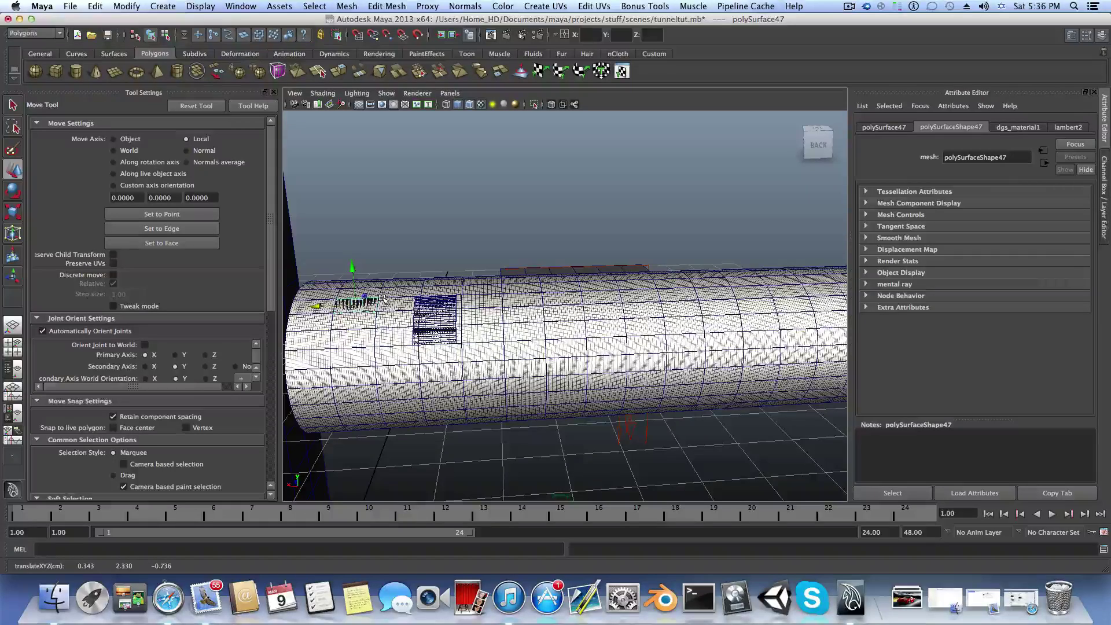
# - Duplicate the light copy with its transform and move the new one back along the tunnel past the original, to about X -4.24
pyautogui.hotkey('shift', 'd')
pyautogui.scroll(-5, 340, 309)
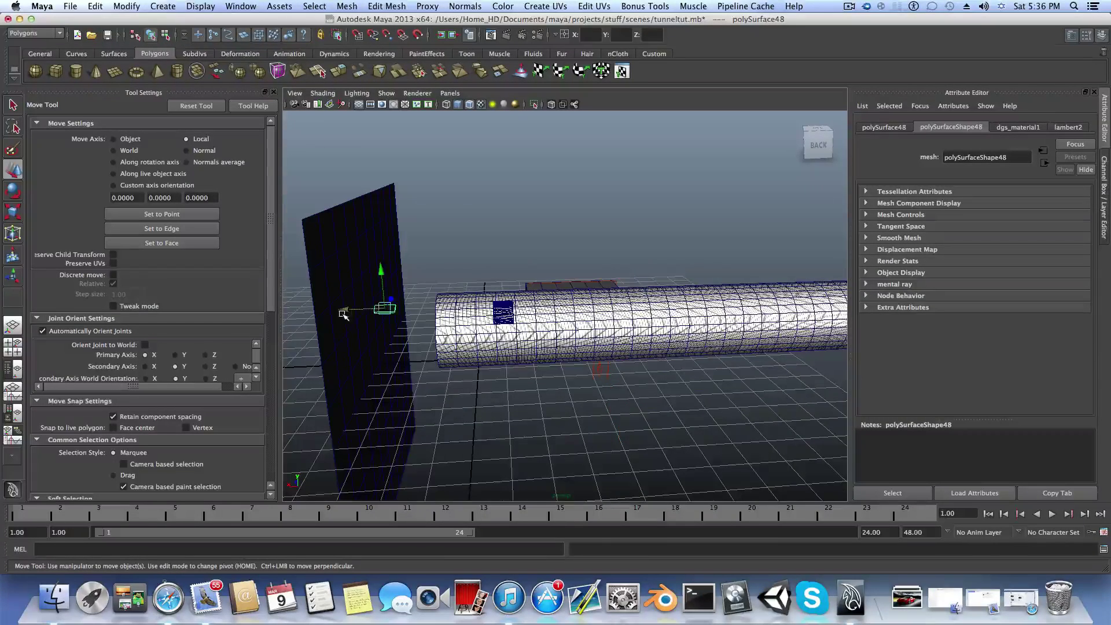
pyautogui.moveTo(343, 310); pyautogui.dragTo(553, 303)
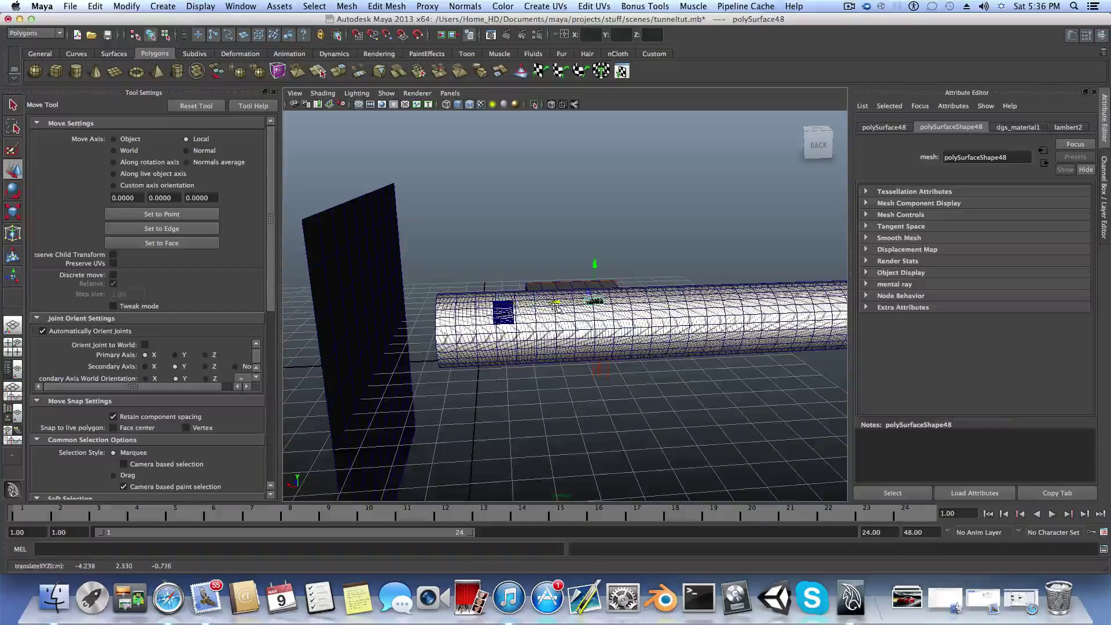
pyautogui.scroll(4, 573, 318)
pyautogui.keyDown('alt'); pyautogui.moveTo(576, 321); pyautogui.dragTo(620, 359, button='middle'); pyautogui.keyUp('alt')
pyautogui.scroll(4, 506, 373)
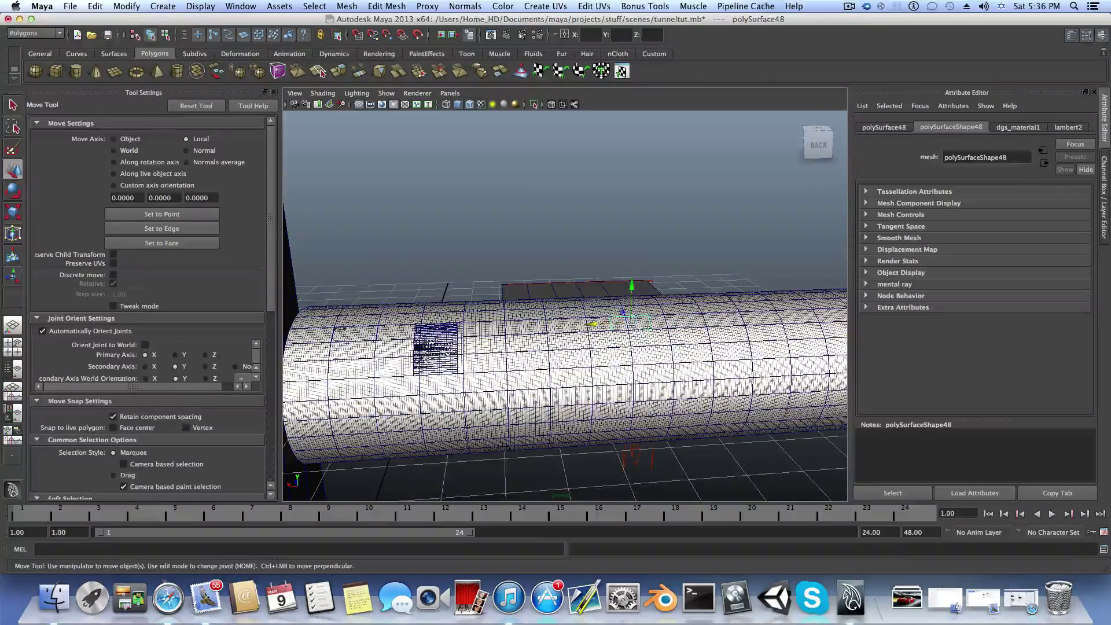
# - Reselect the newest light copy and adjust its position along the tunnel so it lines up with the wall's panel seams
pyautogui.click(480, 329)
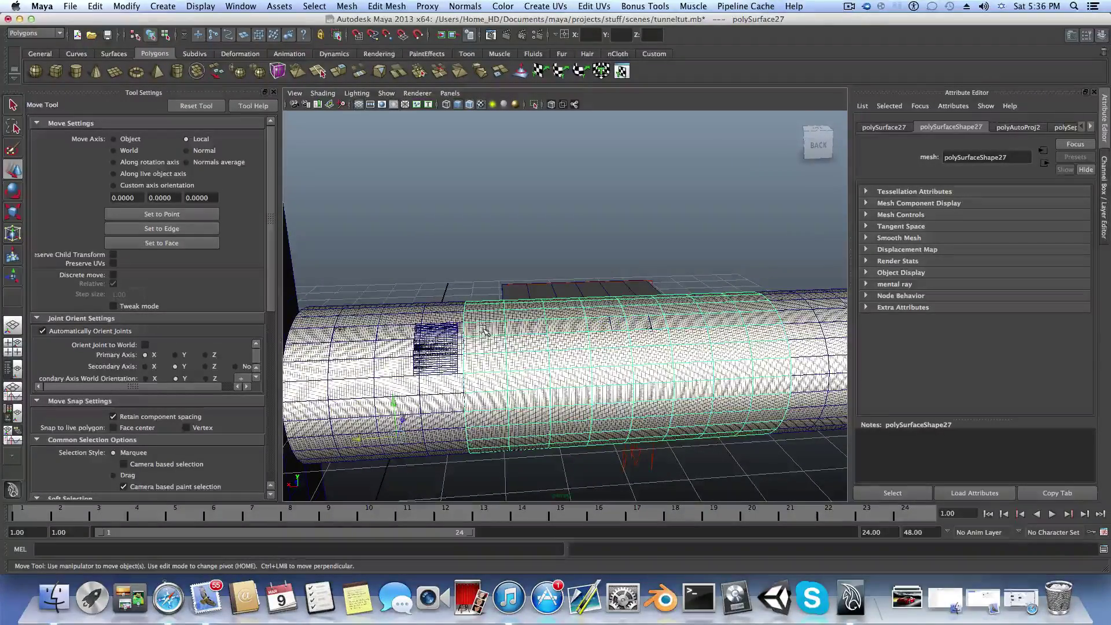
pyautogui.keyDown('alt'); pyautogui.moveTo(485, 331); pyautogui.dragTo(499, 370); pyautogui.keyUp('alt')
pyautogui.click(524, 357)
pyautogui.moveTo(455, 335); pyautogui.dragTo(342, 397)
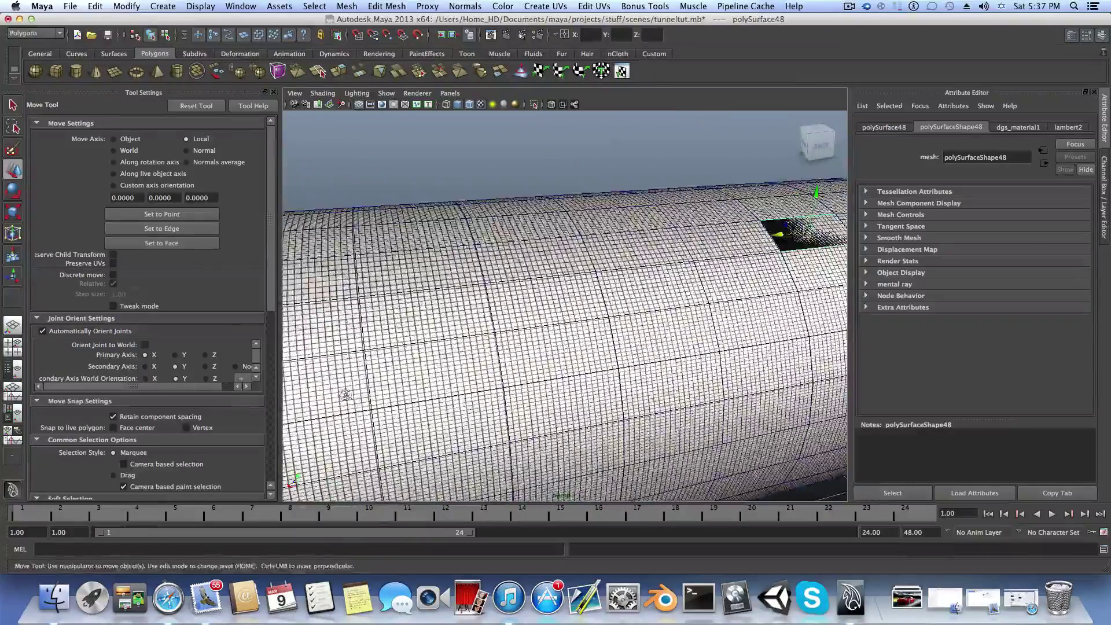
pyautogui.keyDown('alt'); pyautogui.moveTo(343, 398); pyautogui.dragTo(300, 438, button='middle'); pyautogui.keyUp('alt')
pyautogui.keyDown('alt'); pyautogui.moveTo(614, 349); pyautogui.dragTo(496, 386, button='middle'); pyautogui.keyUp('alt')
pyautogui.moveTo(496, 384)
pyautogui.keyDown('alt'); pyautogui.mouseDown()
pyautogui.moveTo(484, 396)
pyautogui.moveTo(524, 382)
pyautogui.moveTo(502, 363)
pyautogui.mouseUp(); pyautogui.keyUp('alt')
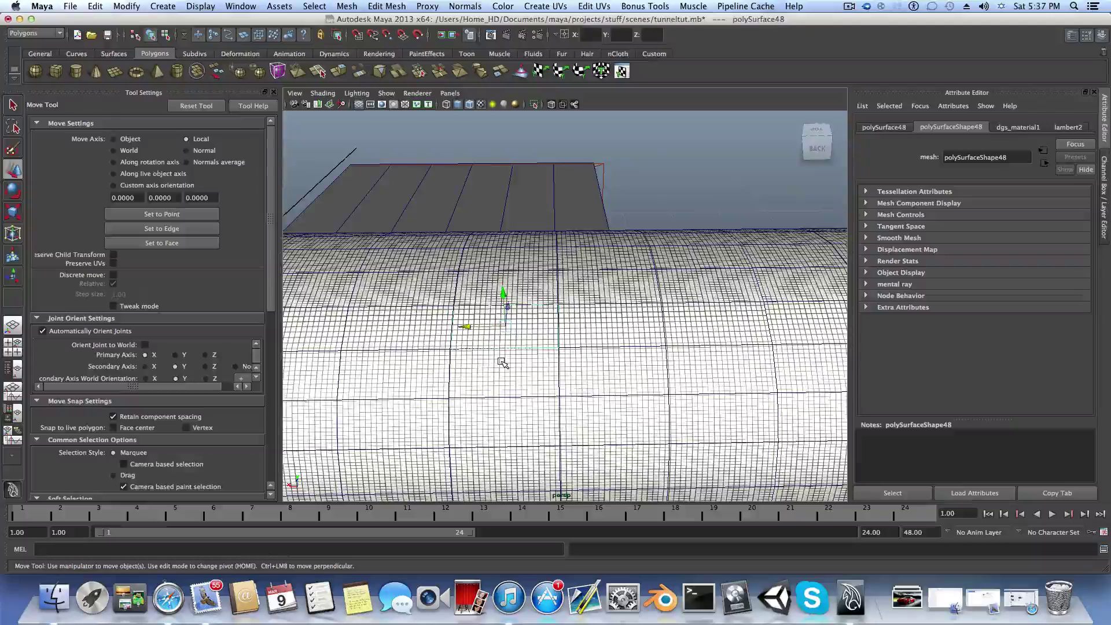
# - Duplicate the aligned light and move the copy farther down the tunnel along its length, to about X -8
pyautogui.press('super+d')
pyautogui.scroll(-4, 502, 362)
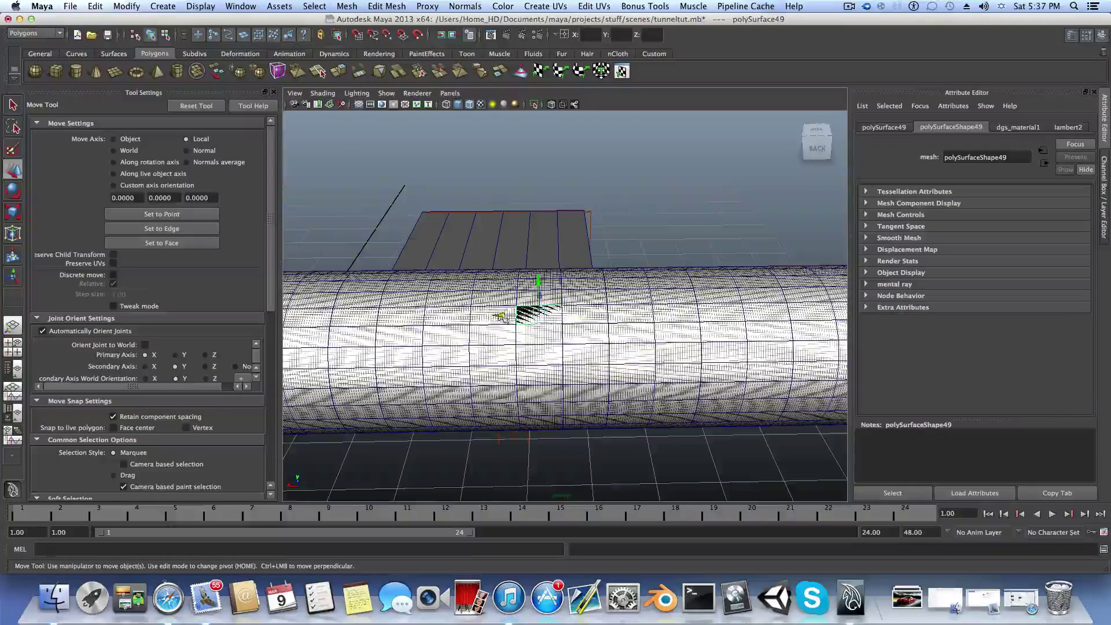
pyautogui.moveTo(499, 316); pyautogui.dragTo(503, 315, button='middle')
pyautogui.moveTo(599, 313); pyautogui.dragTo(684, 311, button='middle')
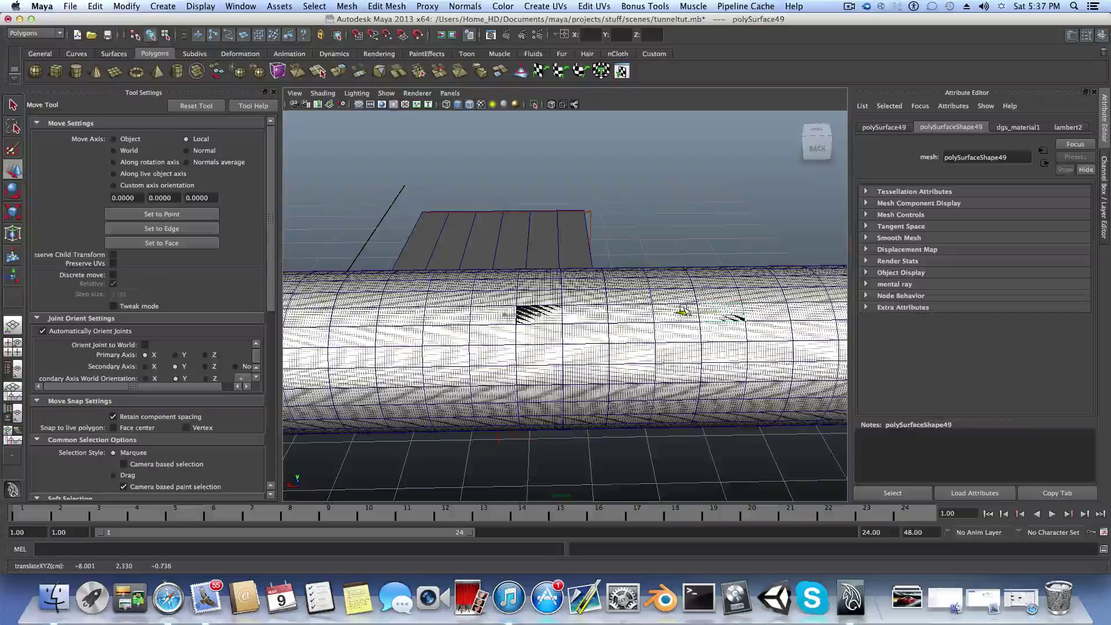
pyautogui.keyDown('alt'); pyautogui.moveTo(684, 311); pyautogui.dragTo(590, 309); pyautogui.keyUp('alt')
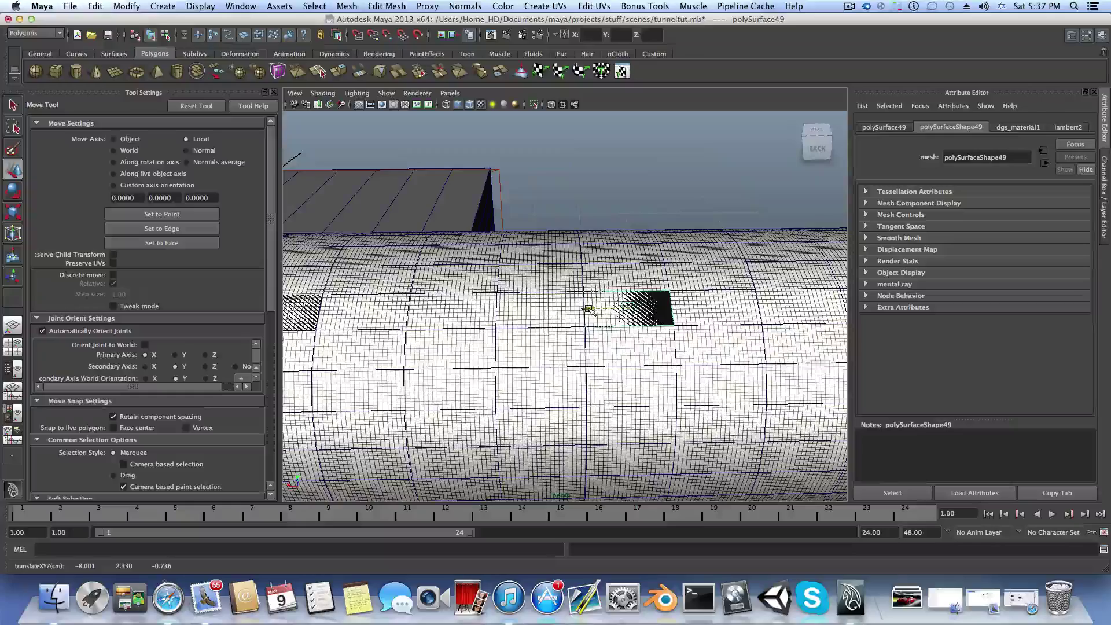
pyautogui.scroll(-10, 590, 309)
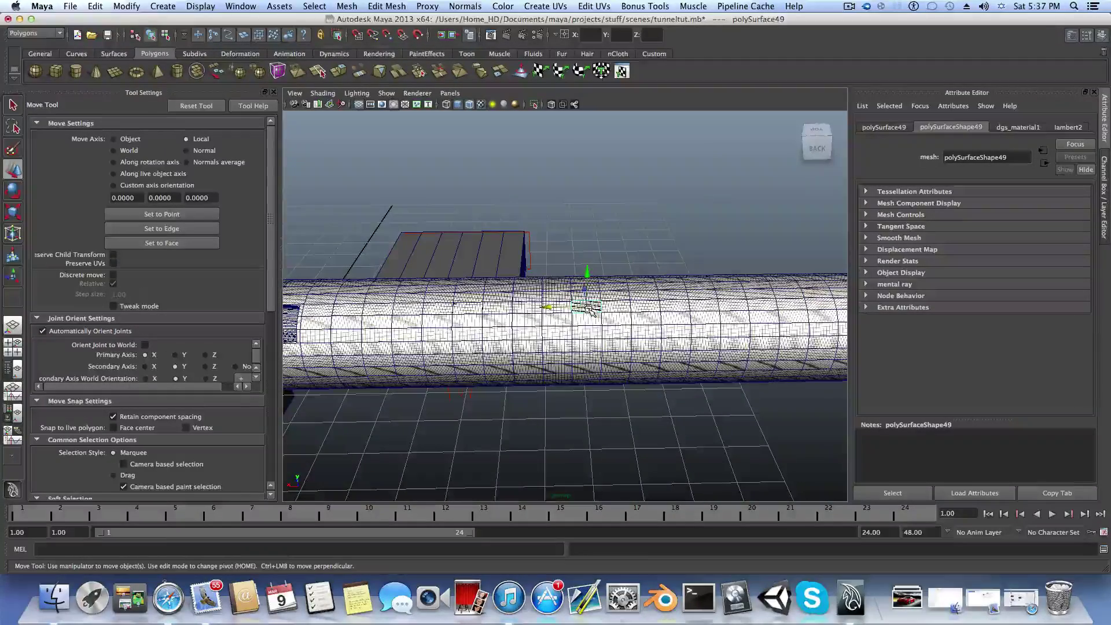
# - Repeat Duplicate with Transform to continue the row of evenly spaced ceiling lights to the tunnel's far end
pyautogui.hotkey('shift', 'd')
pyautogui.keyDown('alt'); pyautogui.moveTo(592, 310); pyautogui.dragTo(488, 367); pyautogui.keyUp('alt')
pyautogui.hotkey('shift', 'd')
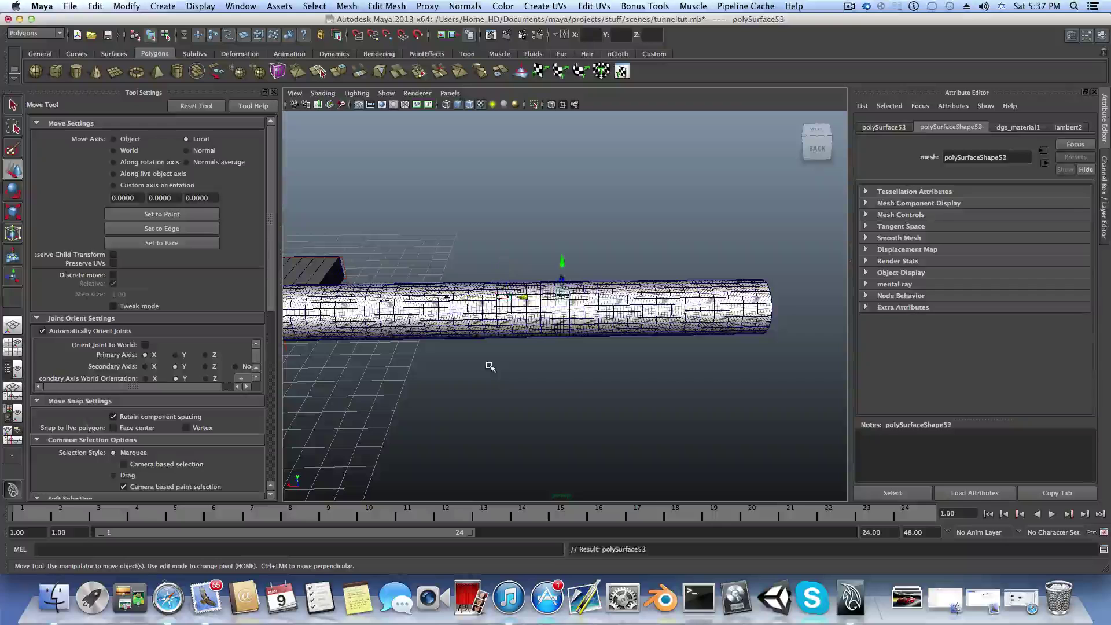
pyautogui.hotkey('shift', 'd')
pyautogui.hotkey('shift', 'd')
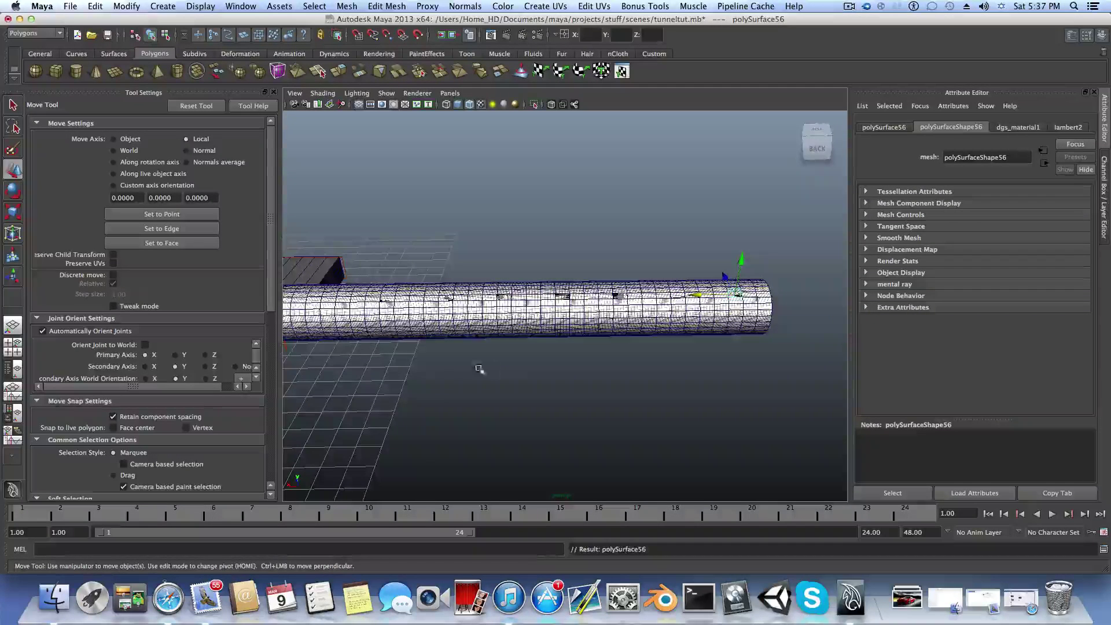
# - Duplicate the curved ribbed panel on the tunnel wall and move the copy along the tunnel to about X -6.17
pyautogui.keyDown('alt'); pyautogui.moveTo(481, 370); pyautogui.dragTo(519, 377); pyautogui.keyUp('alt')
pyautogui.scroll(6, 552, 349)
pyautogui.scroll(-10, 553, 349)
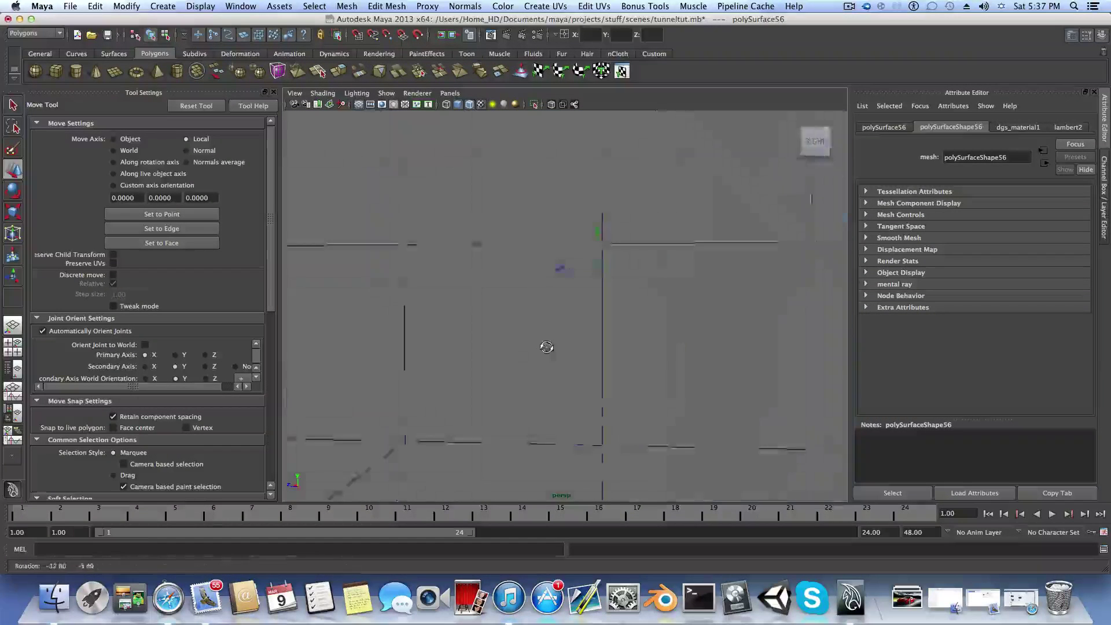
pyautogui.scroll(10, 346, 396)
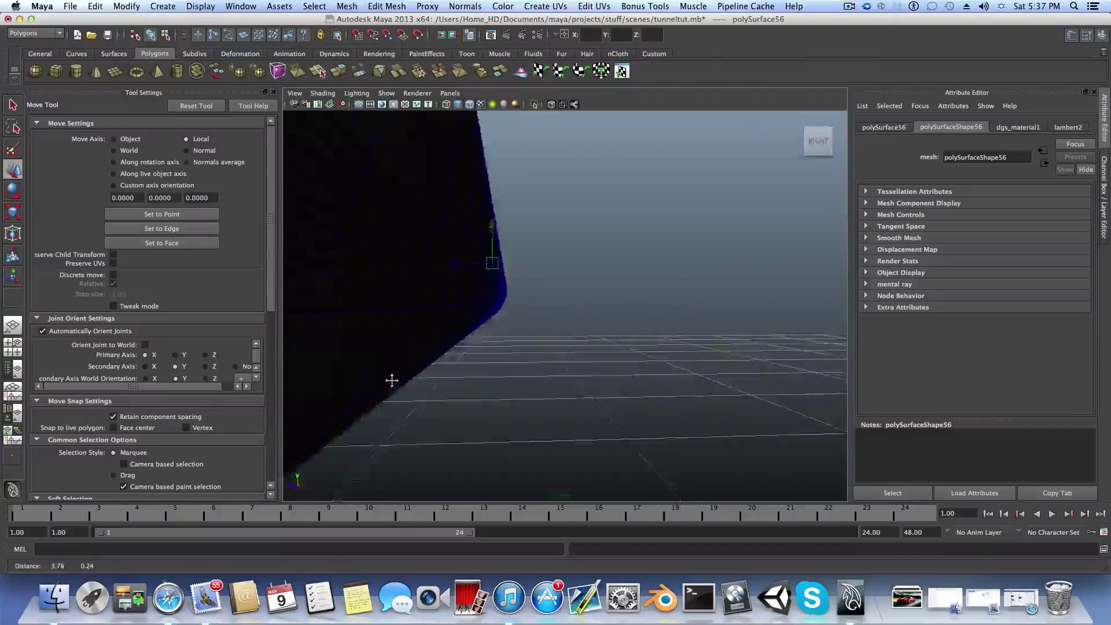
pyautogui.scroll(-6, 517, 411)
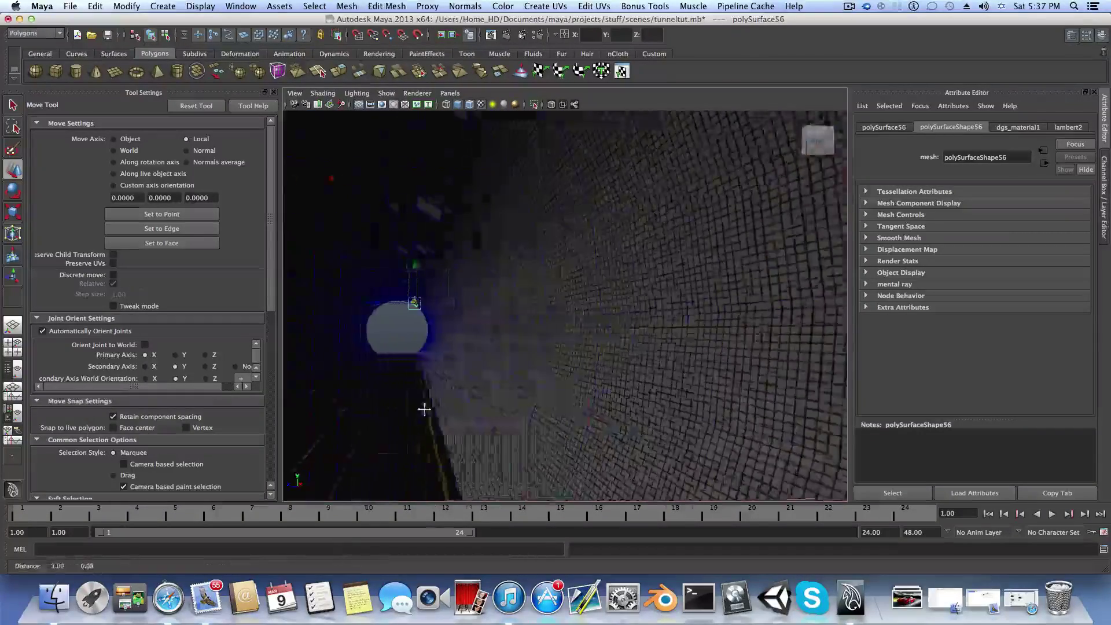
pyautogui.moveTo(444, 391)
pyautogui.keyDown('alt'); pyautogui.mouseDown(button='middle')
pyautogui.moveTo(426, 389)
pyautogui.moveTo(424, 405)
pyautogui.moveTo(447, 396)
pyautogui.mouseUp(button='middle'); pyautogui.keyUp('alt')
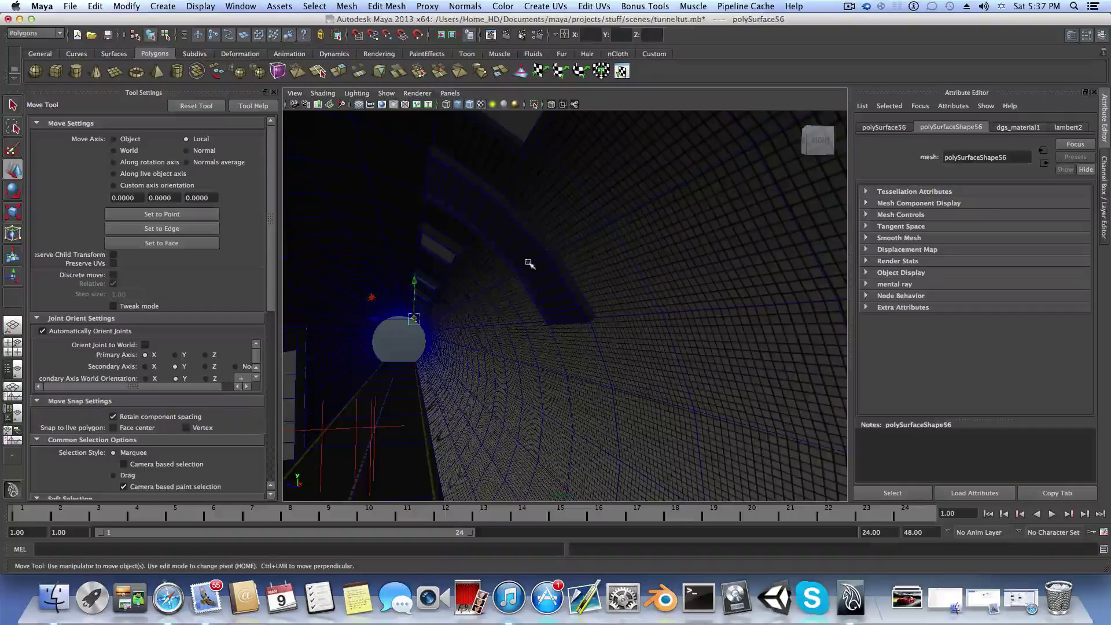
pyautogui.click(542, 248)
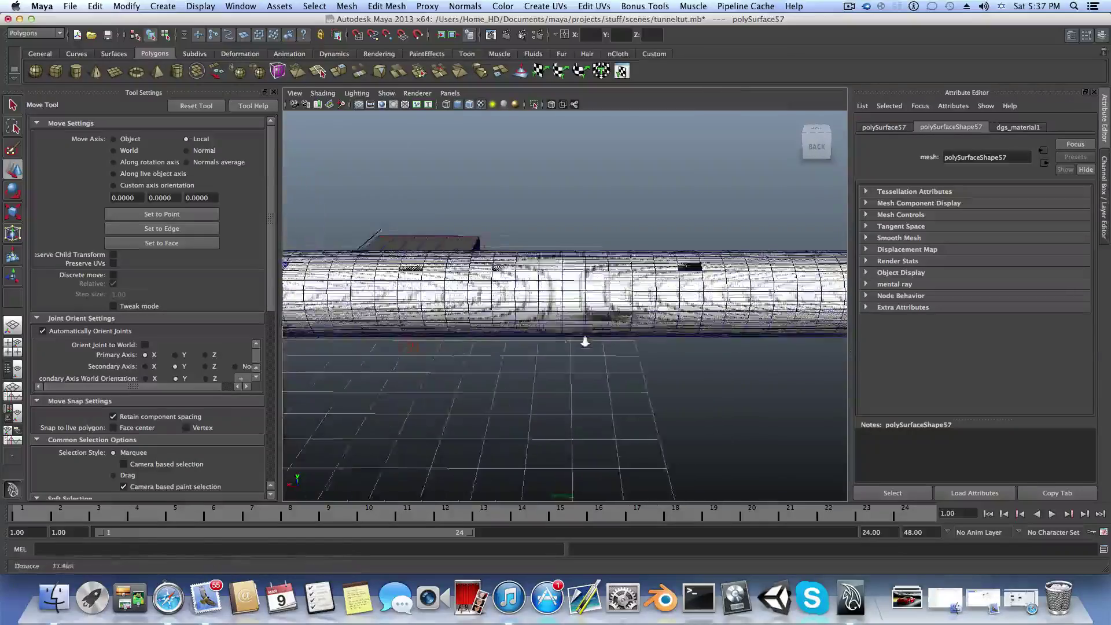
pyautogui.keyDown('alt'); pyautogui.moveTo(509, 342); pyautogui.dragTo(460, 337, button='right'); pyautogui.keyUp('alt')
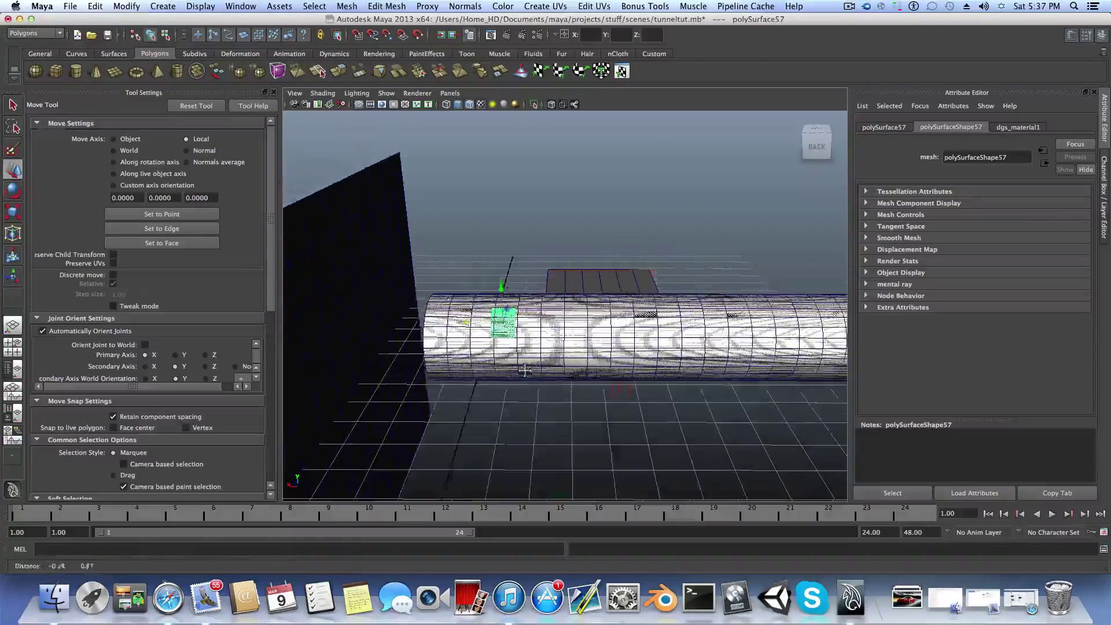
pyautogui.moveTo(446, 329); pyautogui.dragTo(508, 356, button='middle')
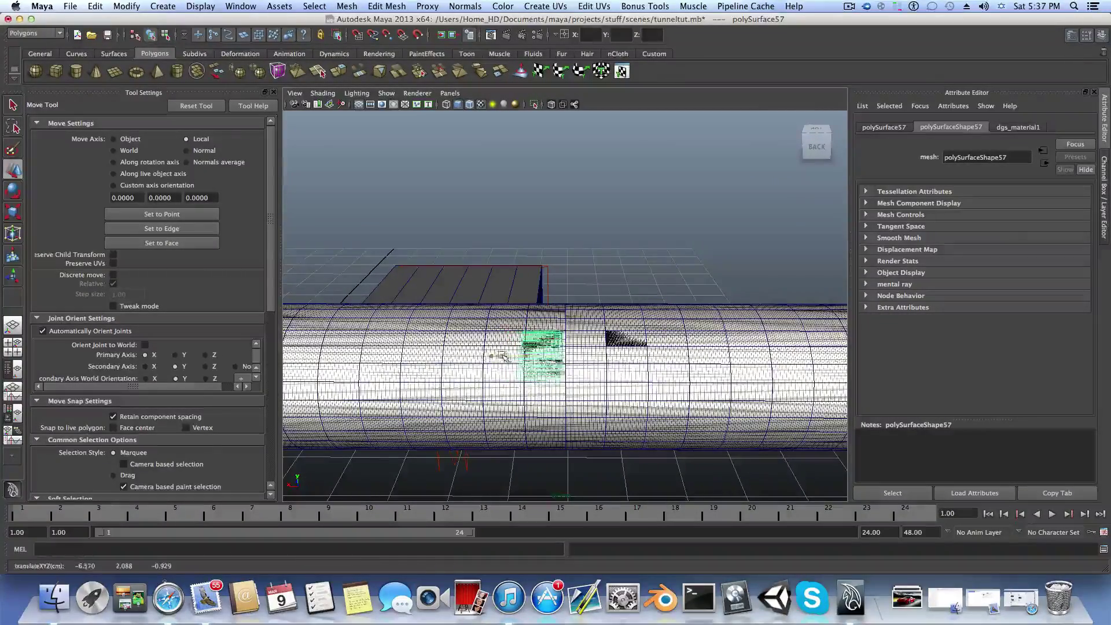
# - Examine the ribbed panel copy's placement against the original from inside the tunnel, and reselect the copy
pyautogui.keyDown('alt'); pyautogui.moveTo(506, 356); pyautogui.dragTo(518, 363); pyautogui.keyUp('alt')
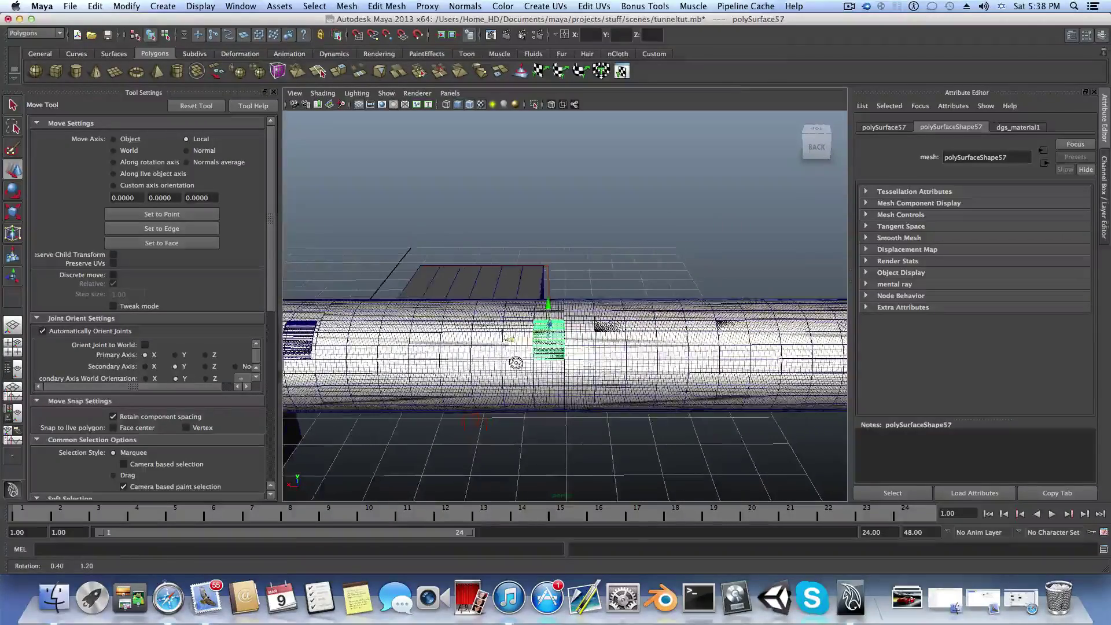
pyautogui.click(494, 327)
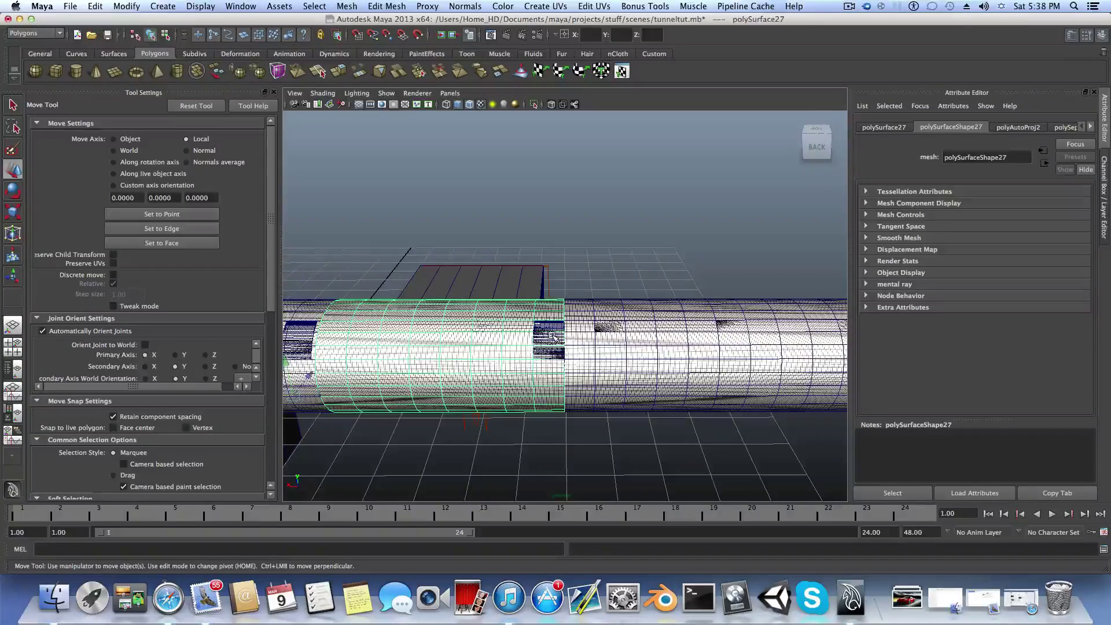
pyautogui.keyDown('alt'); pyautogui.moveTo(553, 335); pyautogui.dragTo(390, 345); pyautogui.keyUp('alt')
pyautogui.keyDown('alt'); pyautogui.moveTo(391, 345); pyautogui.dragTo(431, 379, button='right'); pyautogui.keyUp('alt')
pyautogui.keyDown('alt'); pyautogui.moveTo(431, 379); pyautogui.dragTo(553, 381); pyautogui.keyUp('alt')
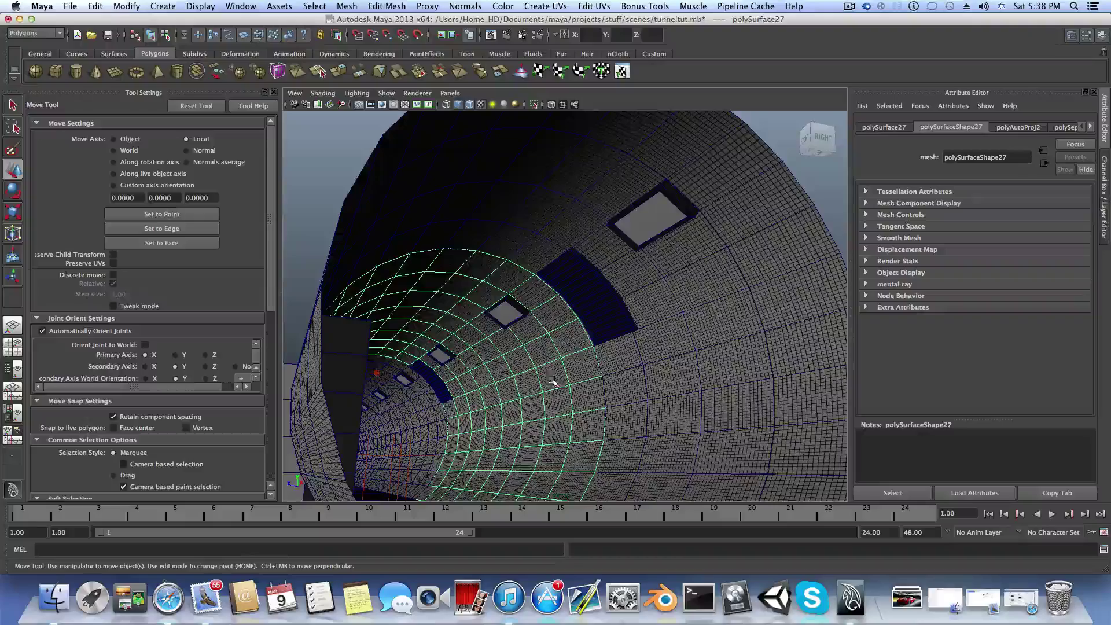
pyautogui.click(589, 307)
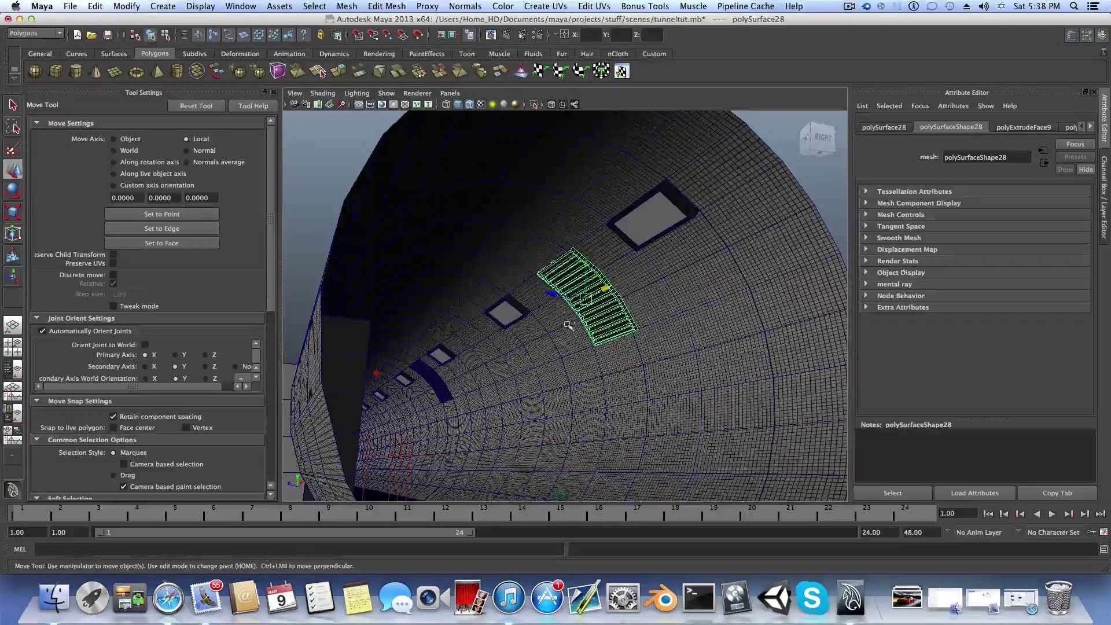
pyautogui.keyDown('alt'); pyautogui.moveTo(587, 305); pyautogui.dragTo(565, 322); pyautogui.keyUp('alt')
pyautogui.click(609, 290)
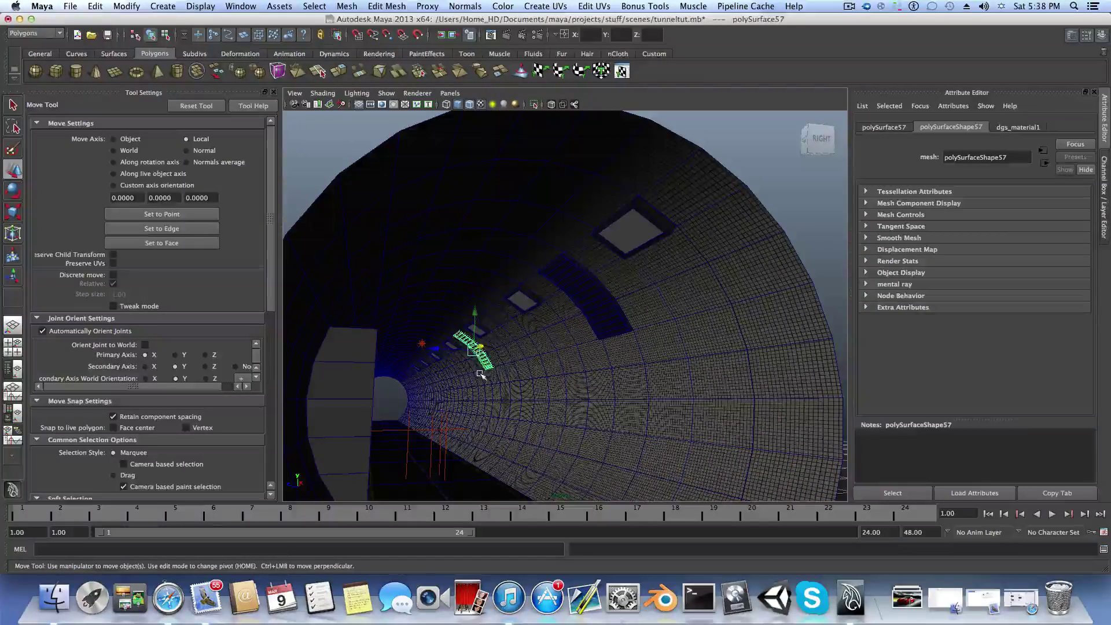
pyautogui.keyDown('alt'); pyautogui.moveTo(480, 374); pyautogui.dragTo(477, 372); pyautogui.keyUp('alt')
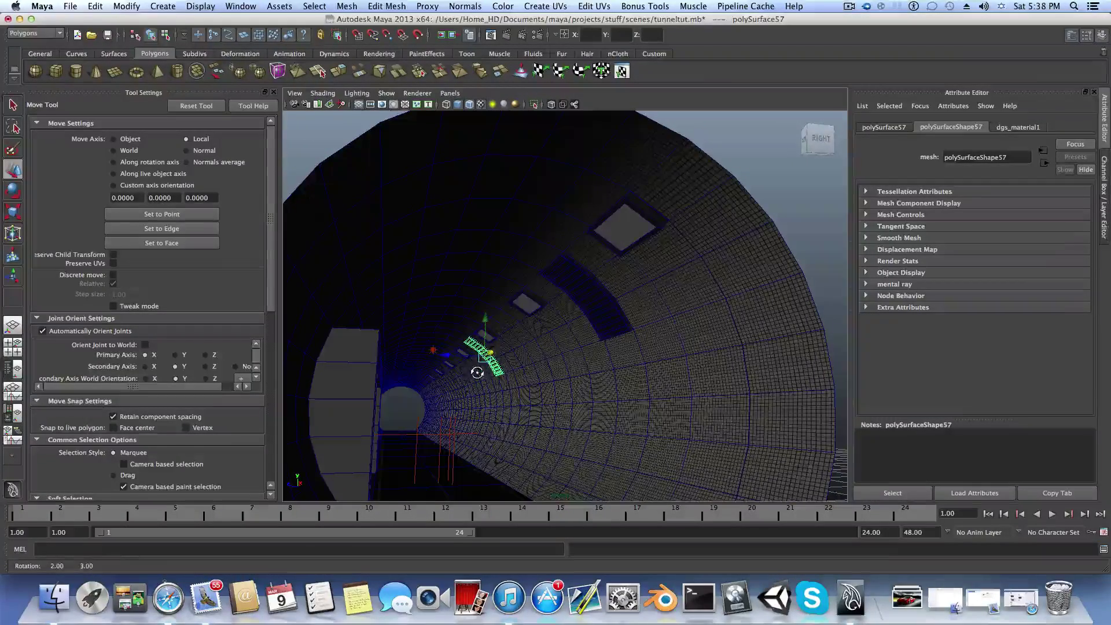
# - Duplicate the ribbed panel copy and move the new one farther down the tunnel, aligned with the wall seams at about X -12.18
pyautogui.hotkey('ctrl', 'd')
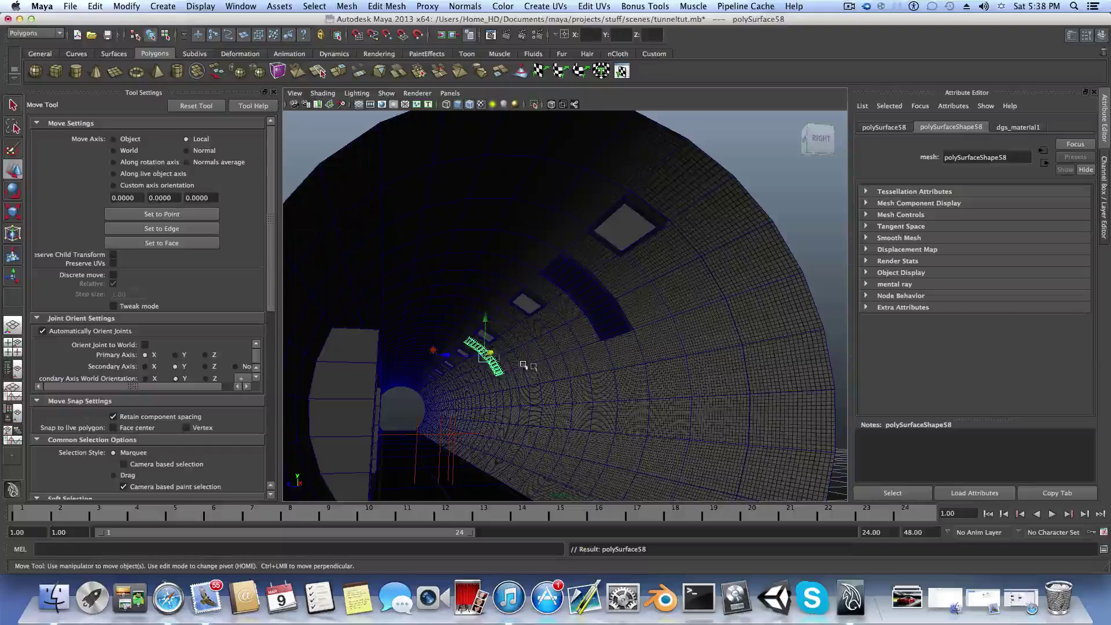
pyautogui.moveTo(485, 353)
pyautogui.mouseDown()
pyautogui.moveTo(472, 363)
pyautogui.moveTo(488, 358)
pyautogui.mouseUp()
pyautogui.keyDown('alt'); pyautogui.moveTo(571, 376); pyautogui.dragTo(504, 399); pyautogui.keyUp('alt')
pyautogui.keyDown('alt'); pyautogui.moveTo(657, 361); pyautogui.dragTo(530, 437, button='right'); pyautogui.keyUp('alt')
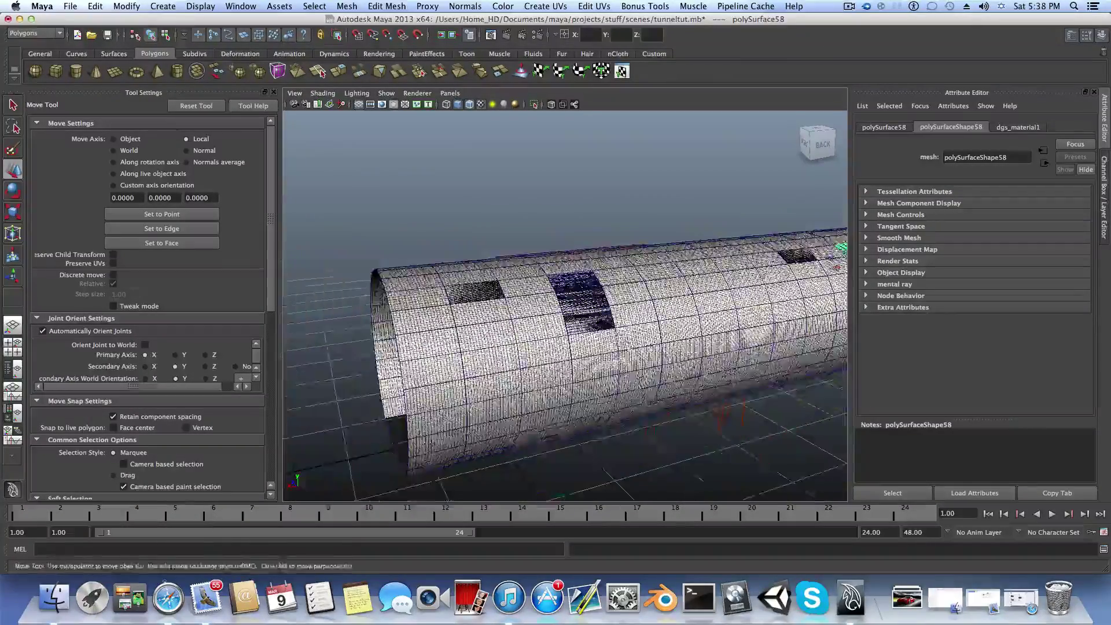
pyautogui.keyDown('alt'); pyautogui.moveTo(631, 370); pyautogui.dragTo(596, 379); pyautogui.keyUp('alt')
pyautogui.keyDown('alt'); pyautogui.moveTo(595, 379); pyautogui.dragTo(413, 419, button='middle'); pyautogui.keyUp('alt')
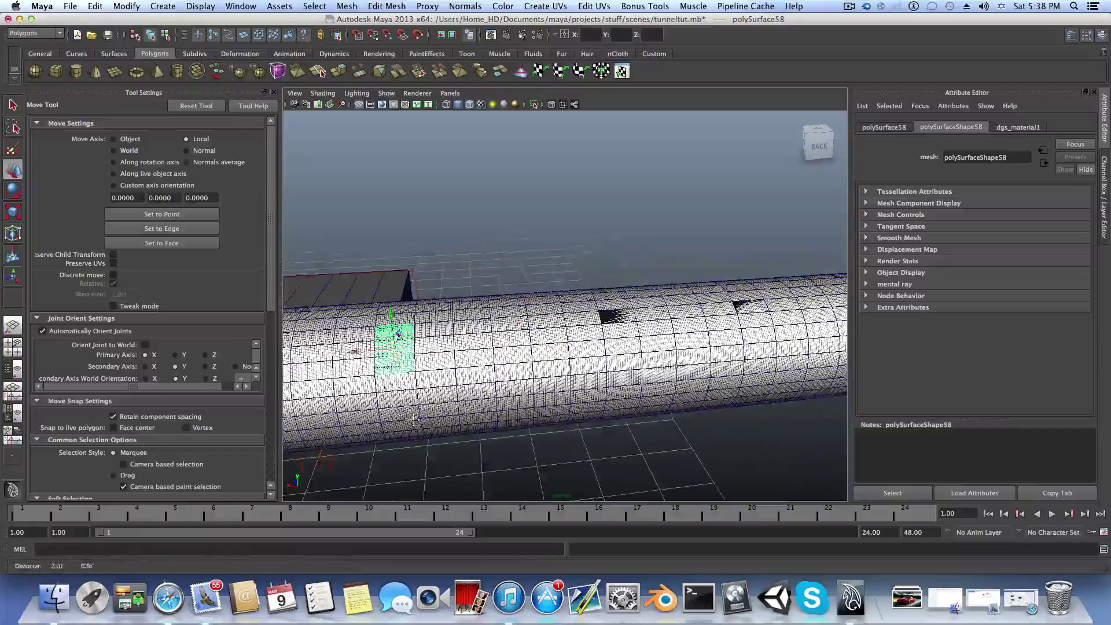
pyautogui.click(362, 355)
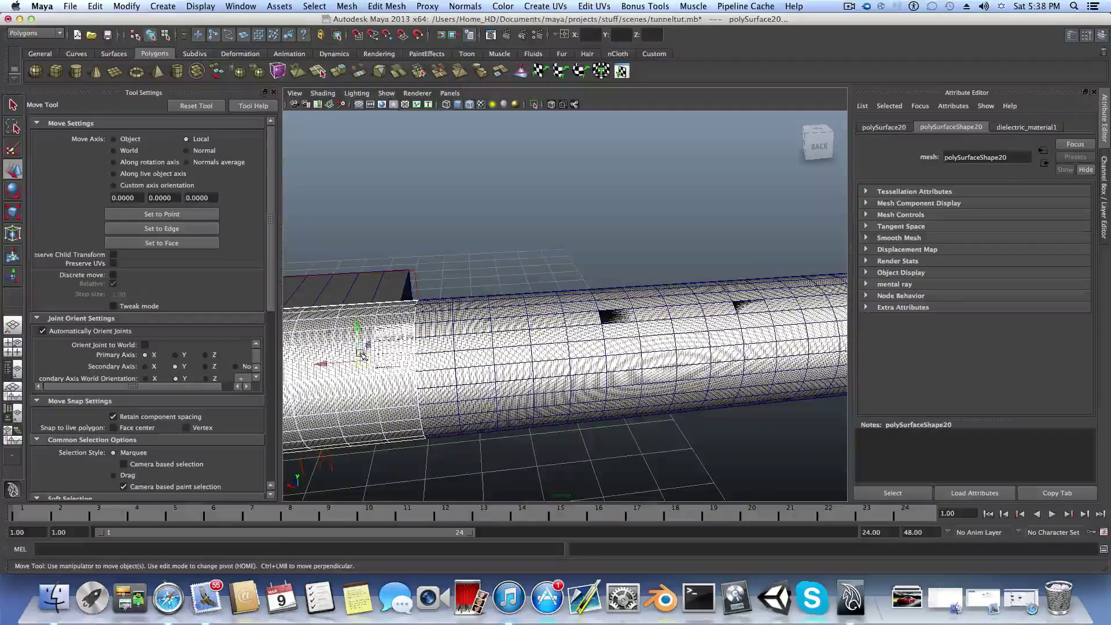
pyautogui.press('z')
pyautogui.moveTo(355, 352); pyautogui.dragTo(658, 340, button='middle')
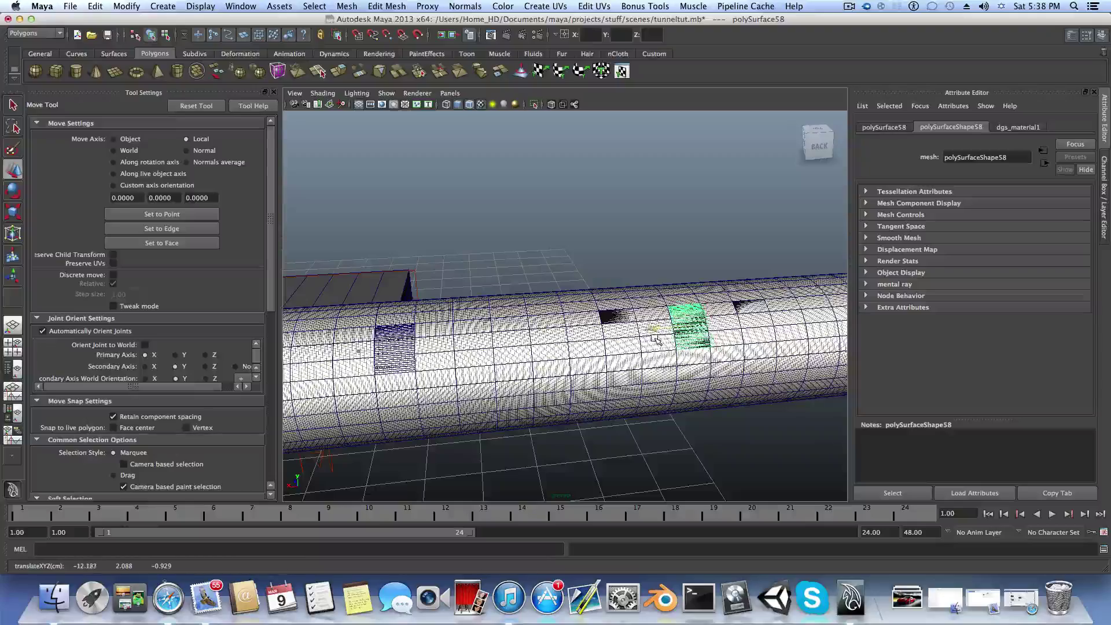
pyautogui.keyDown('alt'); pyautogui.moveTo(572, 349); pyautogui.dragTo(453, 365, button='middle'); pyautogui.keyUp('alt')
pyautogui.keyDown('alt'); pyautogui.moveTo(452, 365); pyautogui.dragTo(501, 347, button='right'); pyautogui.keyUp('alt')
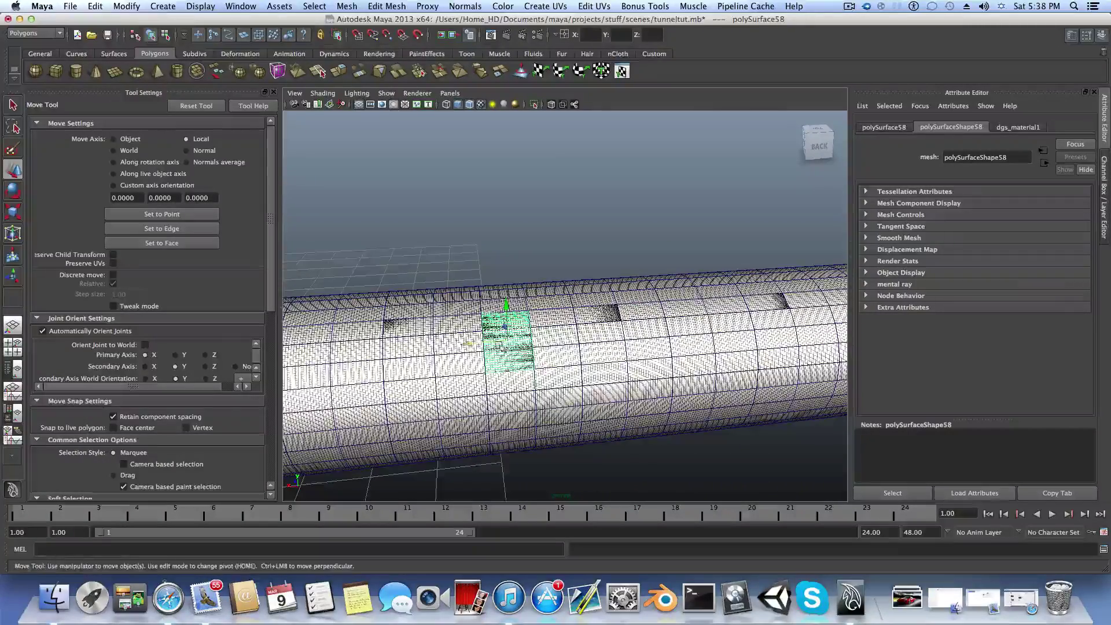
pyautogui.moveTo(467, 344); pyautogui.dragTo(468, 346, button='middle')
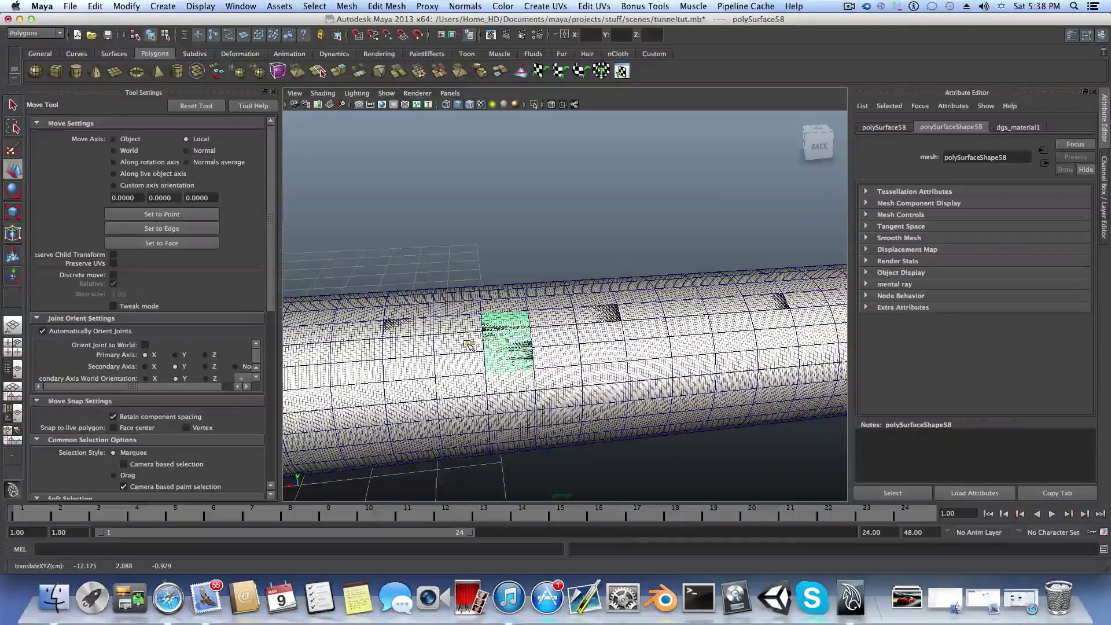
# - Duplicate the newest ribbed panel and move the copy farther down the tunnel to about X -17.74
pyautogui.press('super+d')
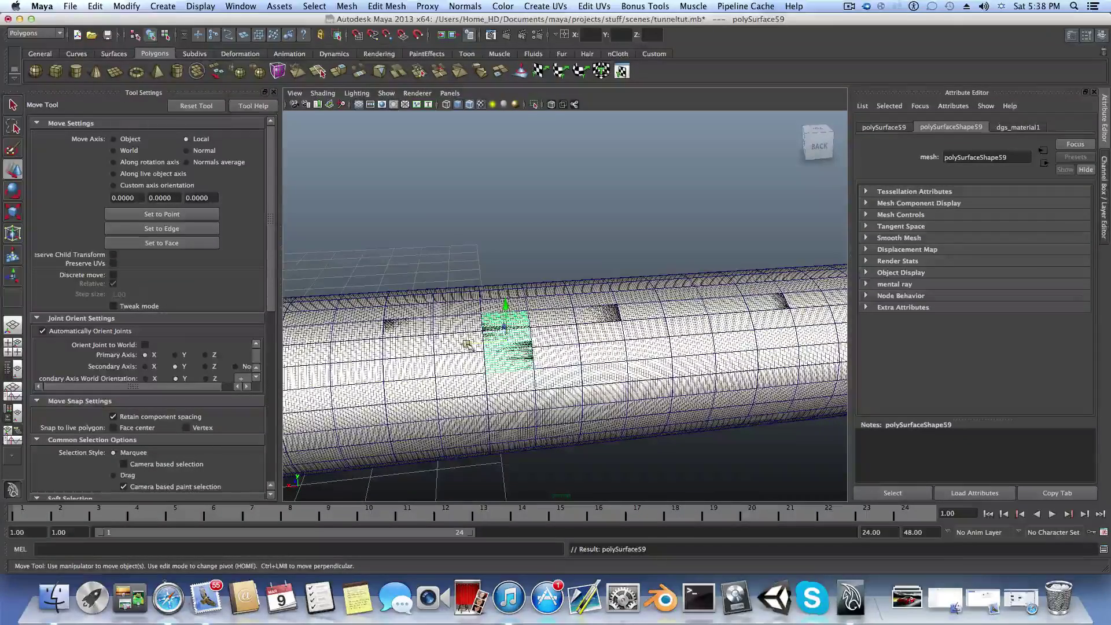
pyautogui.moveTo(466, 343); pyautogui.dragTo(729, 344)
pyautogui.keyDown('alt'); pyautogui.moveTo(653, 362); pyautogui.dragTo(527, 391, button='middle'); pyautogui.keyUp('alt')
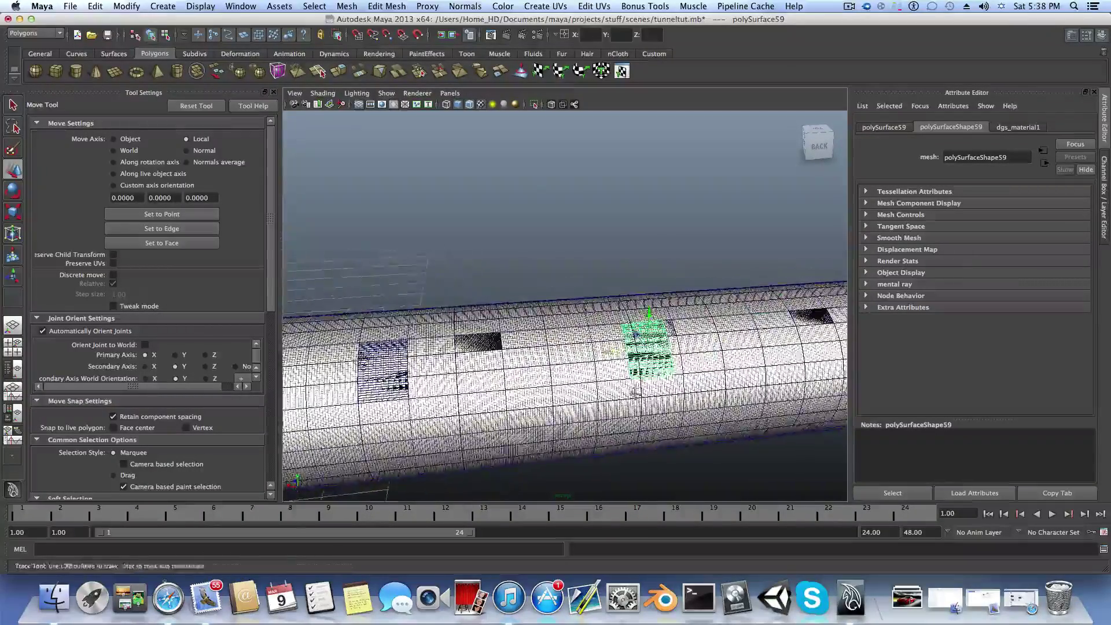
pyautogui.keyDown('alt'); pyautogui.moveTo(635, 392); pyautogui.dragTo(531, 405, button='middle'); pyautogui.keyUp('alt')
pyautogui.moveTo(504, 363); pyautogui.dragTo(601, 354, button='middle')
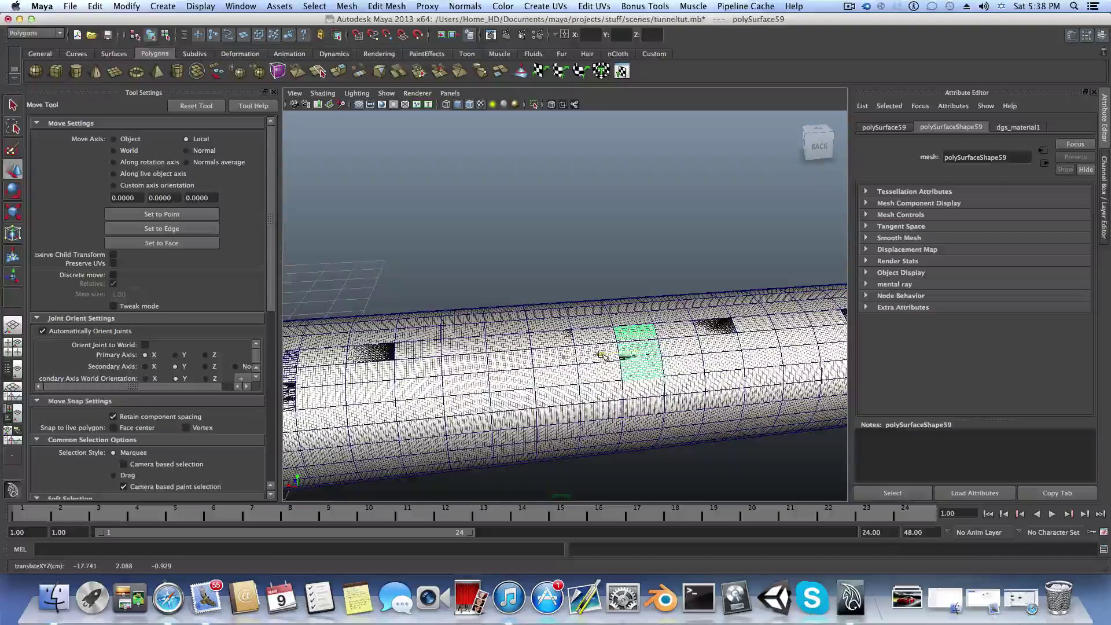
pyautogui.moveTo(601, 355); pyautogui.dragTo(601, 354)
# - Repeat Duplicate with Transform twice to continue the ribbed panel row, and inspect it from inside the tunnel
pyautogui.hotkey('shift', 'd')
pyautogui.scroll(-5, 601, 355)
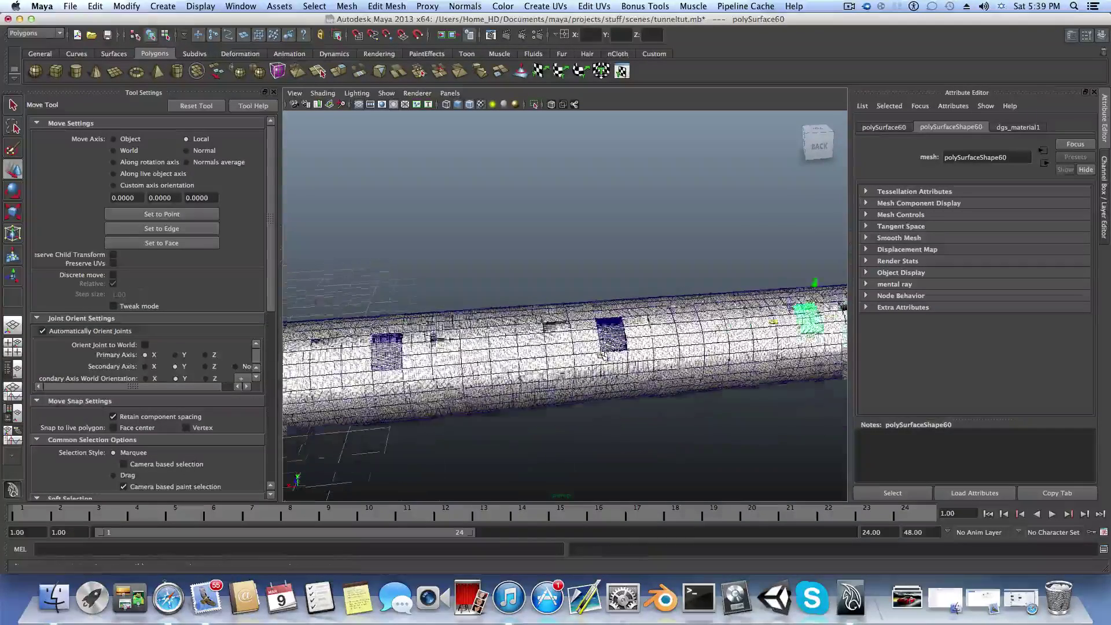
pyautogui.hotkey('shift', 'd')
pyautogui.keyDown('alt'); pyautogui.moveTo(704, 389); pyautogui.dragTo(466, 372); pyautogui.keyUp('alt')
pyautogui.keyDown('alt'); pyautogui.moveTo(466, 373); pyautogui.dragTo(472, 371, button='middle'); pyautogui.keyUp('alt')
pyautogui.keyDown('alt'); pyautogui.moveTo(471, 372); pyautogui.dragTo(473, 354); pyautogui.keyUp('alt')
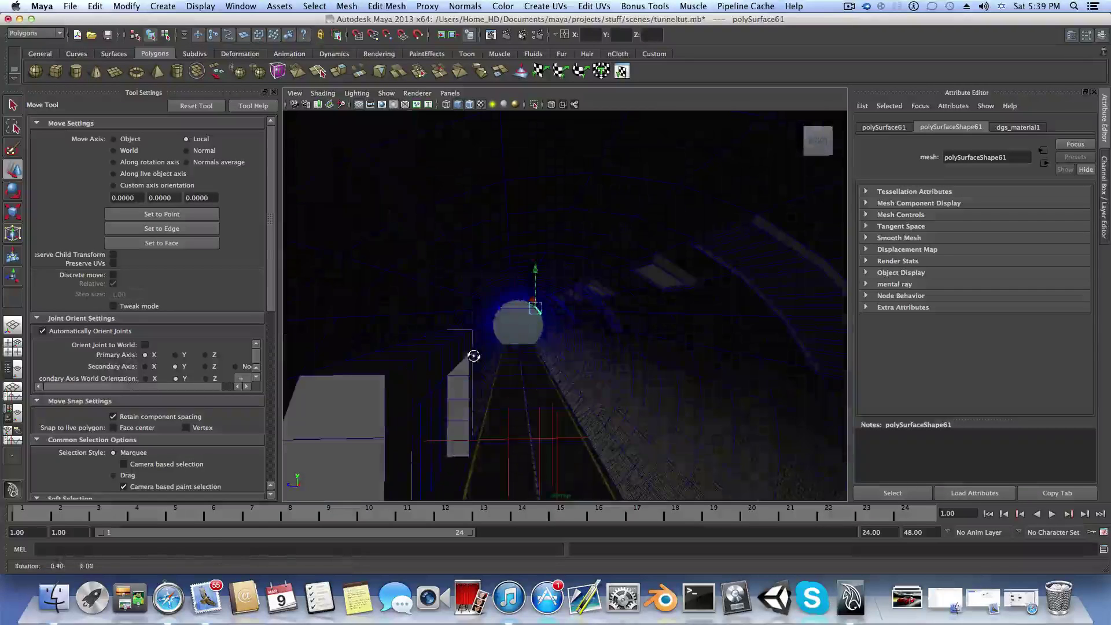
pyautogui.keyDown('alt'); pyautogui.moveTo(473, 368); pyautogui.dragTo(475, 353, button='middle'); pyautogui.keyUp('alt')
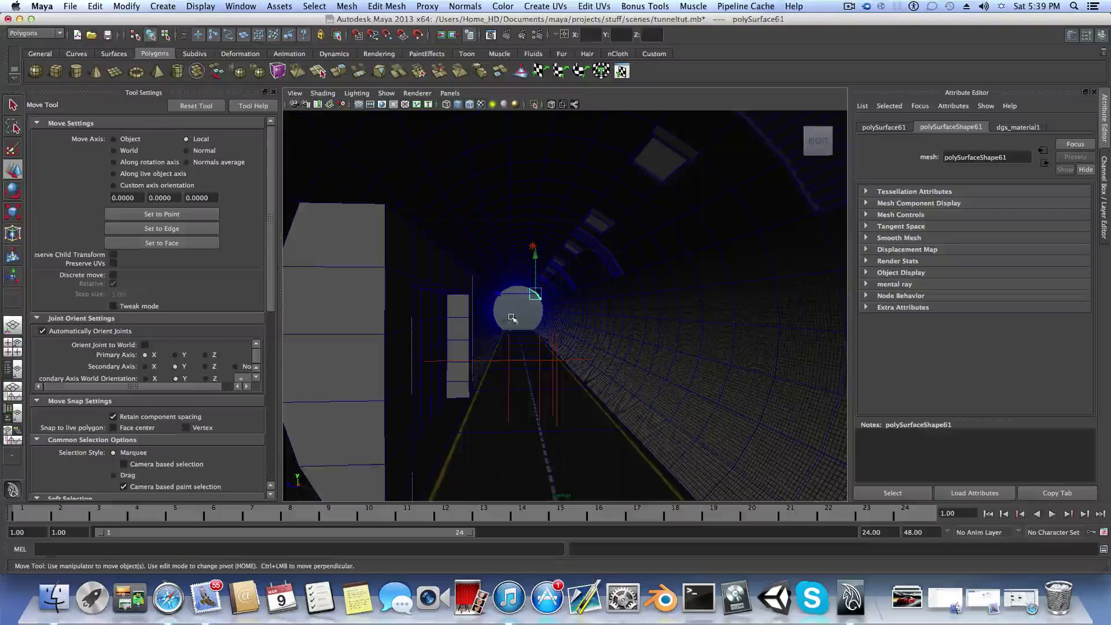
# - Show the Outliner beside the perspective view, select pointLight1 and tint its color a very pale blue
pyautogui.click(526, 257)
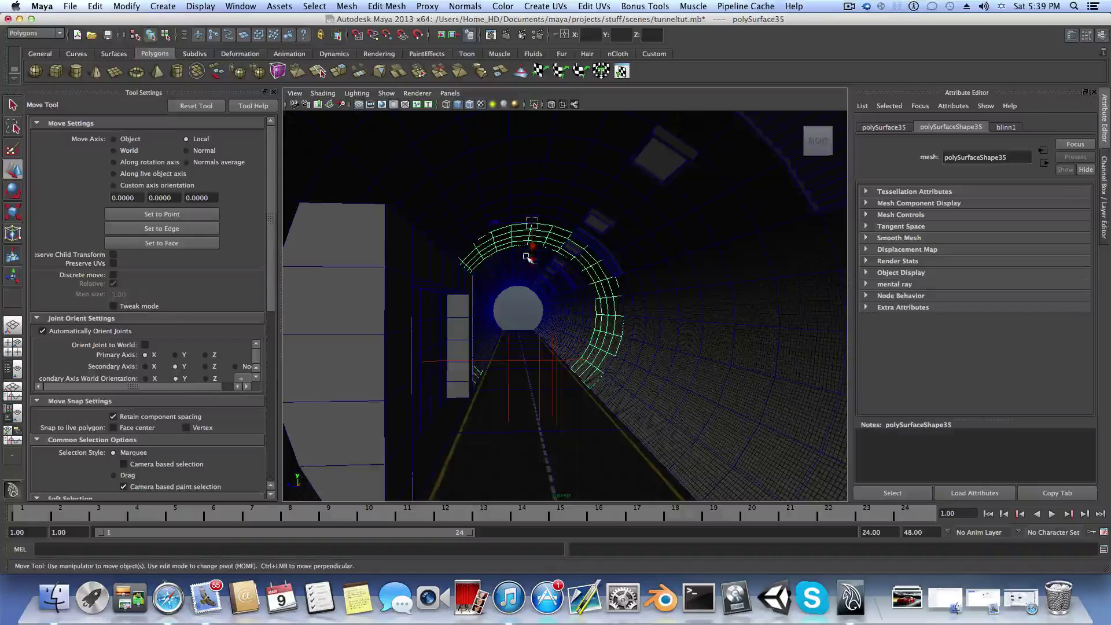
pyautogui.click(9, 371)
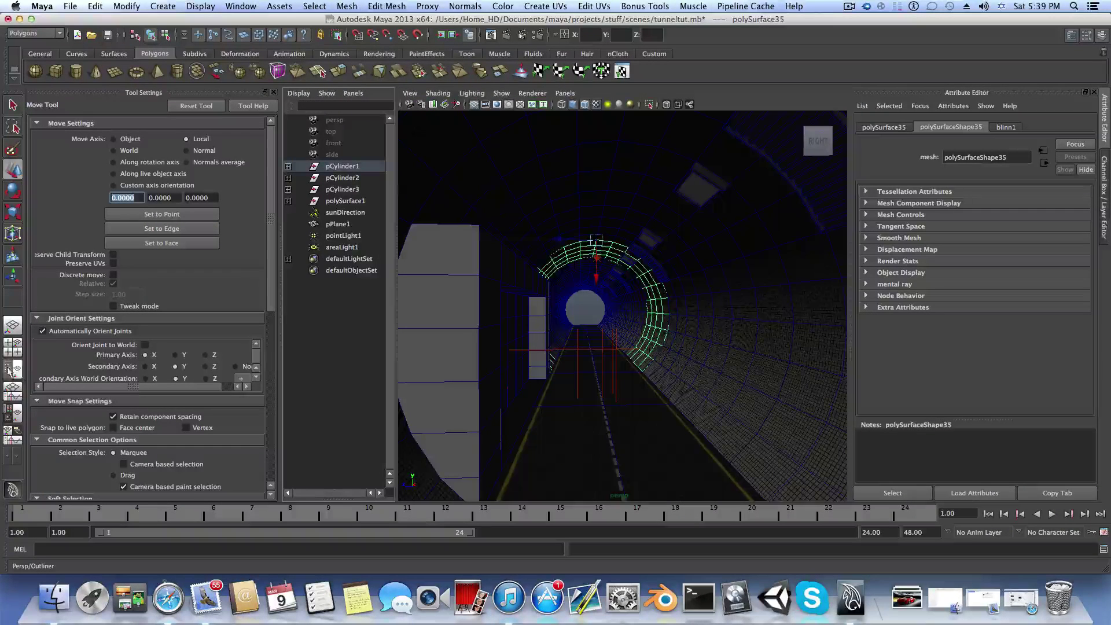
pyautogui.click(341, 235)
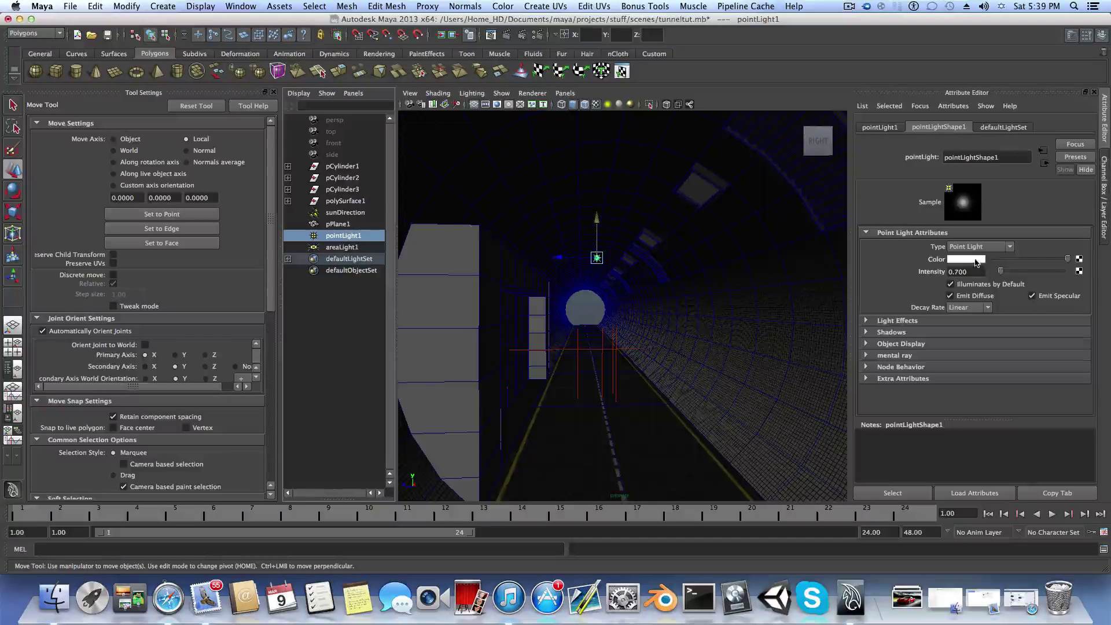
pyautogui.click(975, 262)
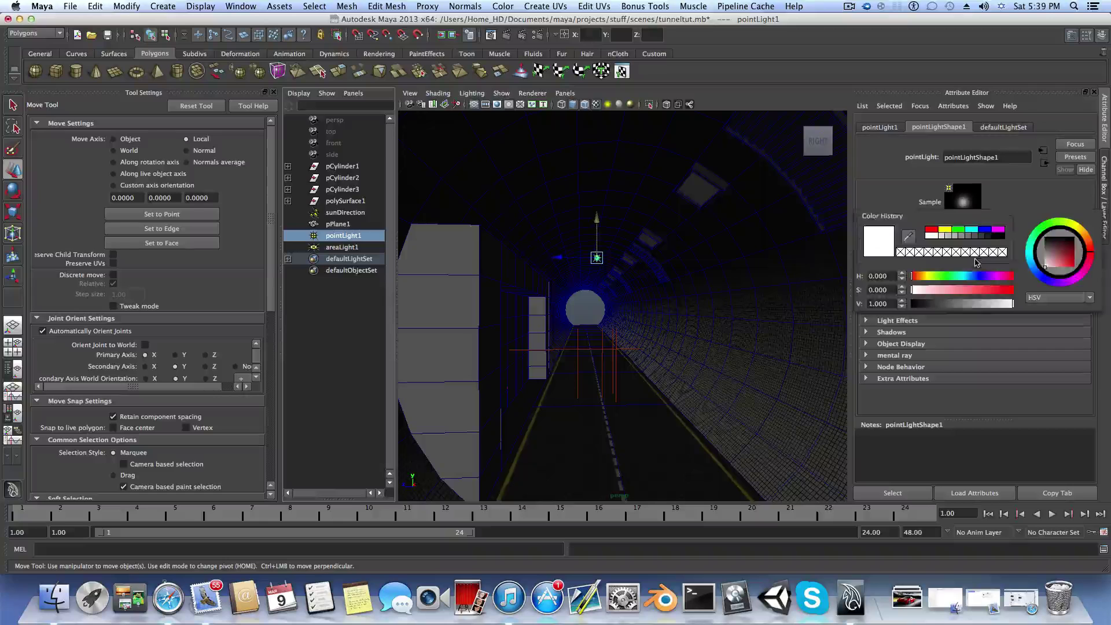
pyautogui.click(1045, 281)
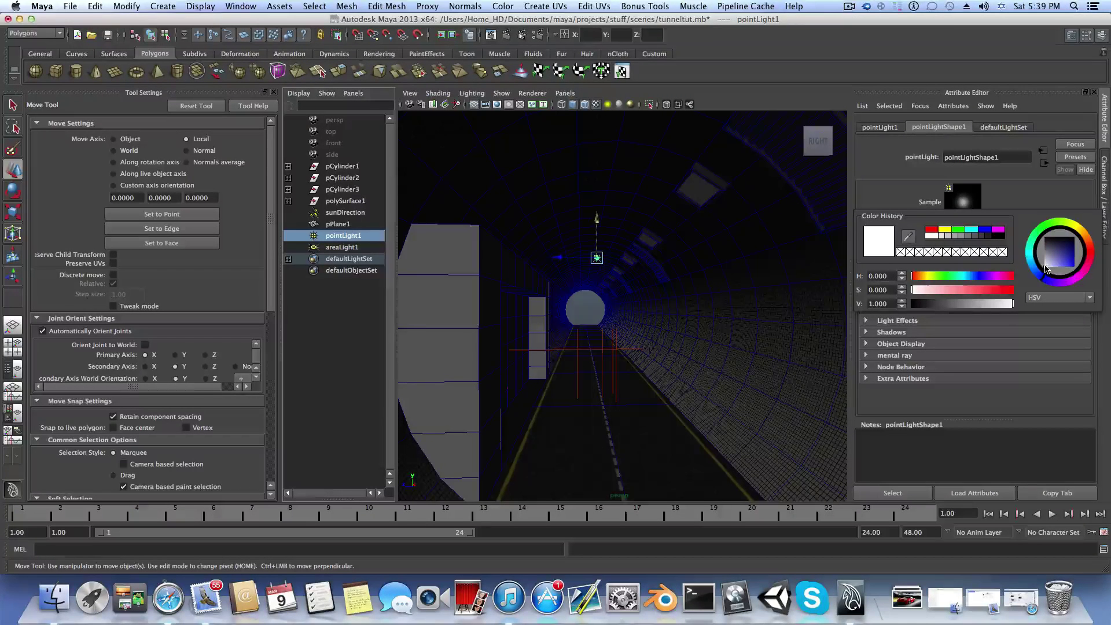
pyautogui.moveTo(1045, 268); pyautogui.dragTo(1050, 271)
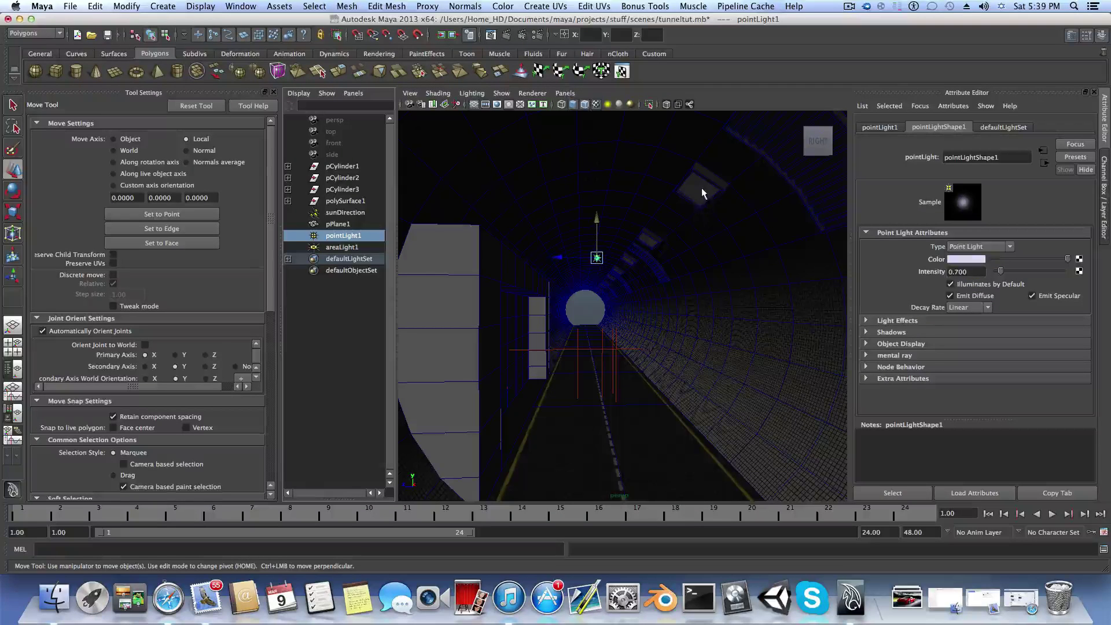
# - Set the point light's intensity to 0.80
pyautogui.moveTo(973, 271); pyautogui.dragTo(957, 272)
pyautogui.write('80')
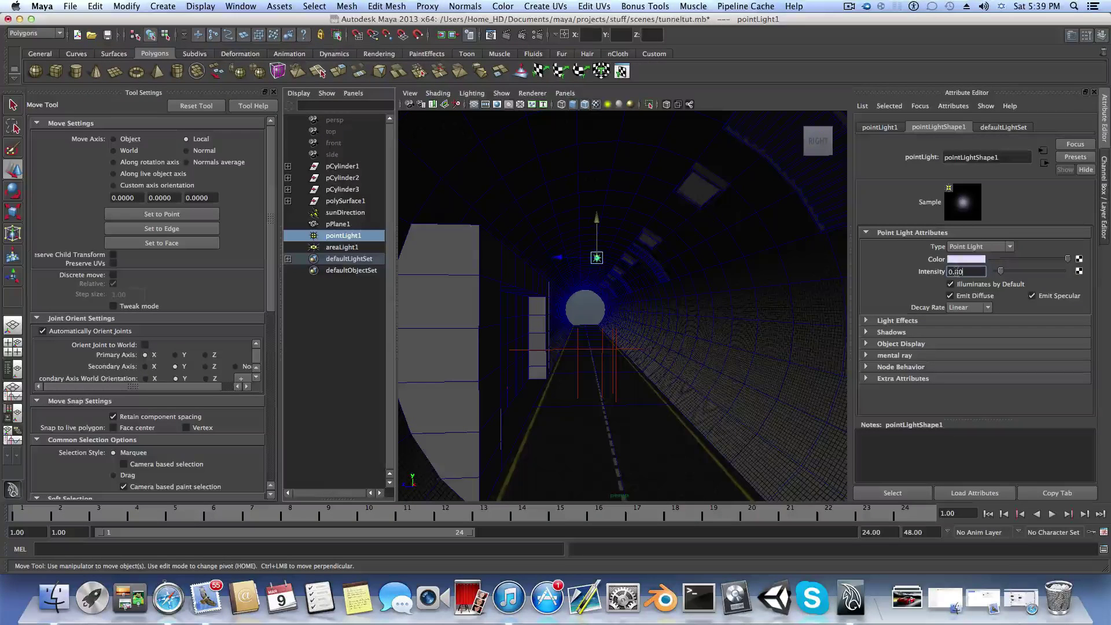
pyautogui.write('0')
# - Select the area light at the side opening of the tunnel and give it the saved pale blue color
pyautogui.keyDown('alt'); pyautogui.moveTo(710, 396); pyautogui.dragTo(656, 391); pyautogui.keyUp('alt')
pyautogui.keyDown('alt'); pyautogui.moveTo(656, 391); pyautogui.dragTo(766, 409, button='right'); pyautogui.keyUp('alt')
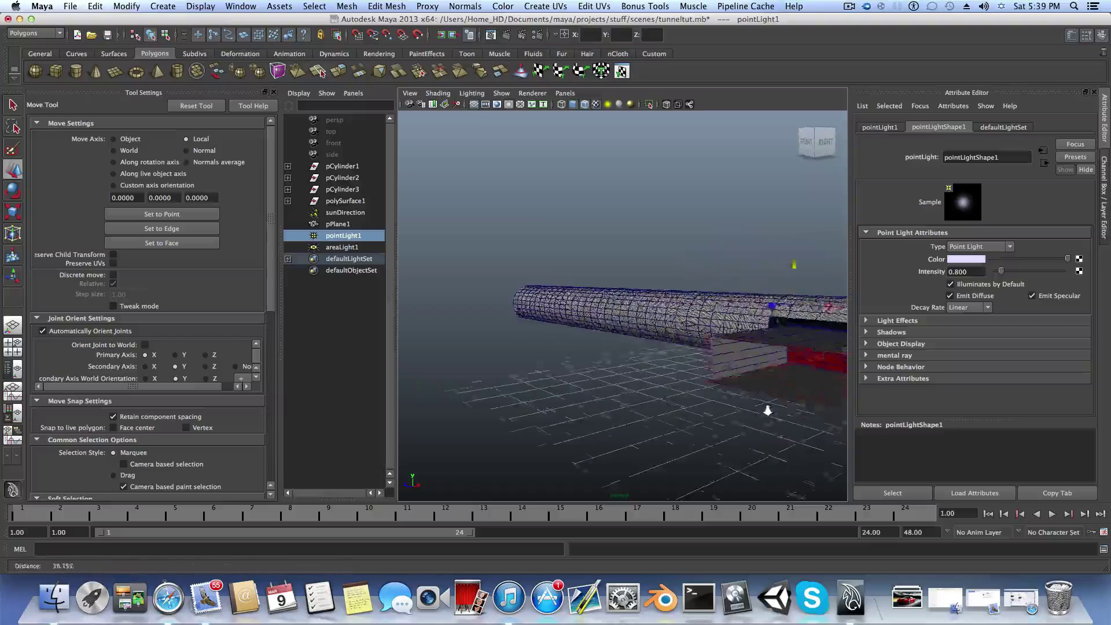
pyautogui.keyDown('alt'); pyautogui.moveTo(766, 409); pyautogui.dragTo(651, 397, button='middle'); pyautogui.keyUp('alt')
pyautogui.click(544, 380)
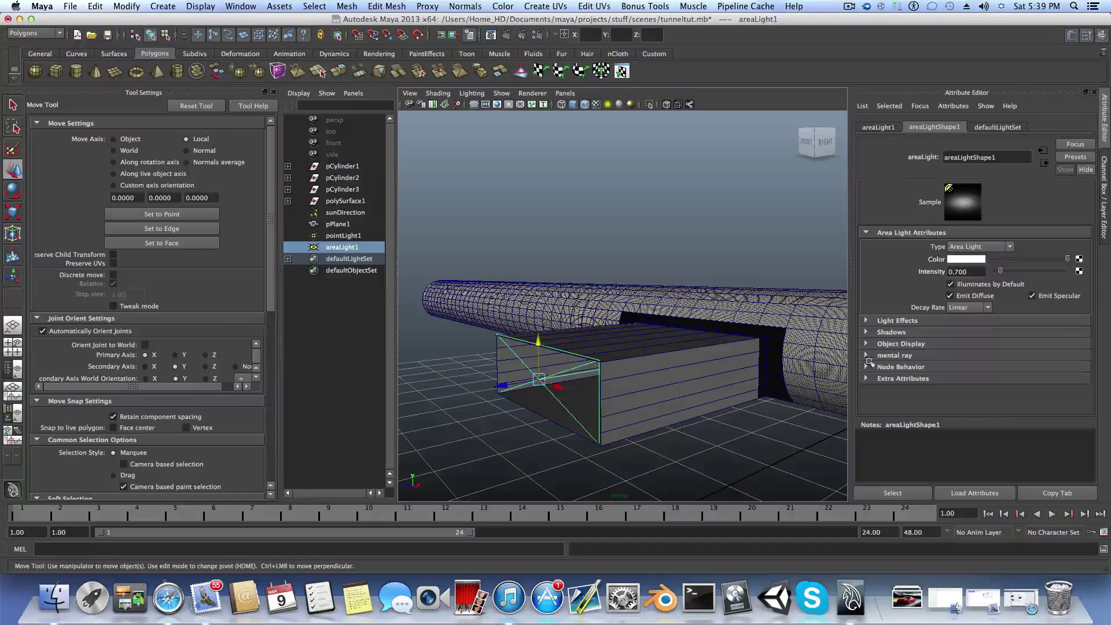
pyautogui.click(967, 260)
pyautogui.click(897, 257)
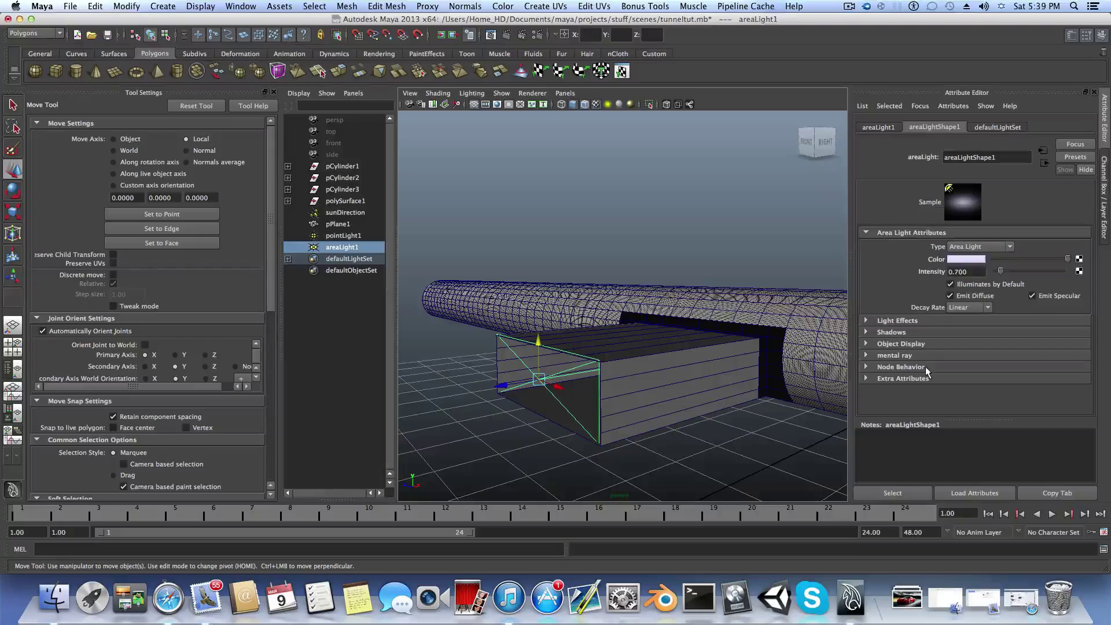
# - Select the nearest ceiling light fixture inside the tunnel and delete its construction history
pyautogui.keyDown('alt'); pyautogui.moveTo(807, 381); pyautogui.dragTo(674, 365); pyautogui.keyUp('alt')
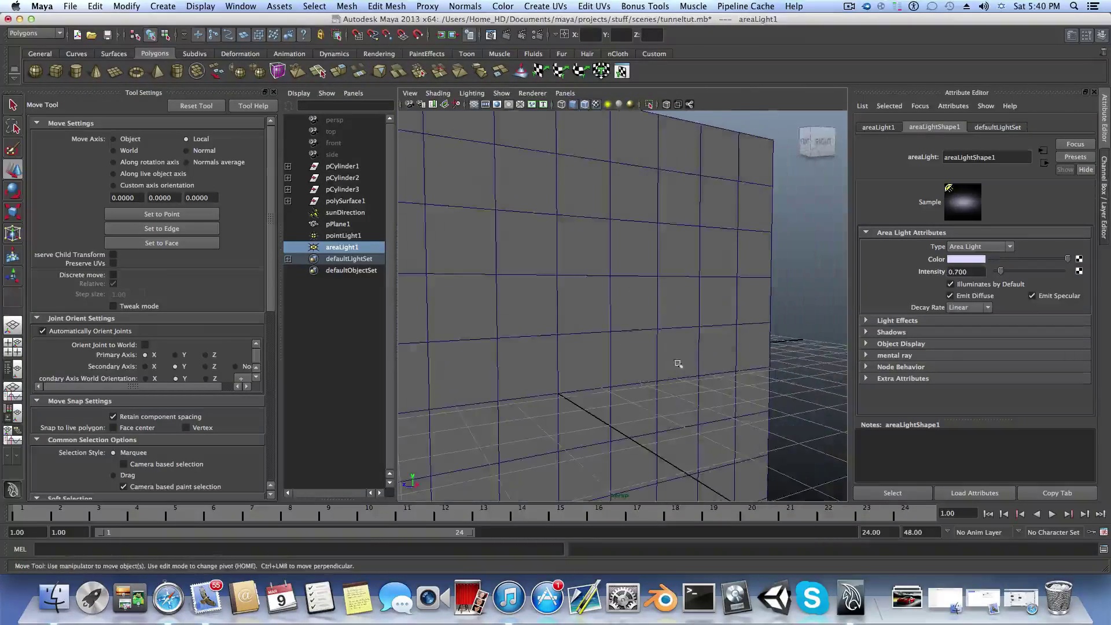
pyautogui.keyDown('alt'); pyautogui.moveTo(600, 367); pyautogui.dragTo(576, 295, button='right'); pyautogui.keyUp('alt')
pyautogui.keyDown('alt'); pyautogui.moveTo(538, 361); pyautogui.dragTo(610, 370); pyautogui.keyUp('alt')
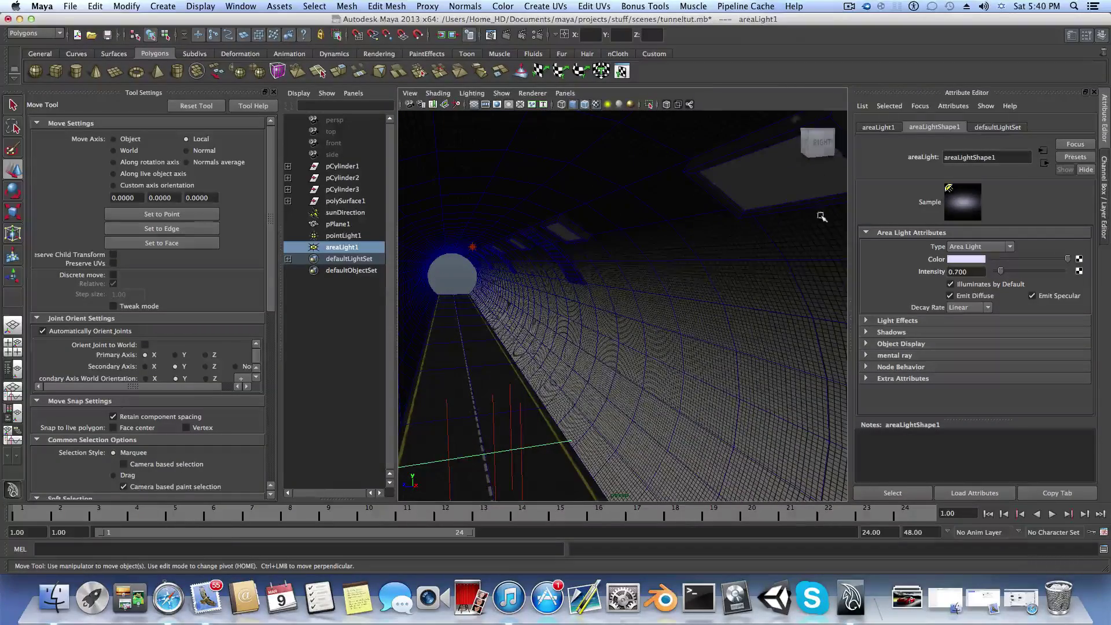
pyautogui.keyDown('alt'); pyautogui.moveTo(788, 293); pyautogui.dragTo(775, 302, button='middle'); pyautogui.keyUp('alt')
pyautogui.click(626, 301)
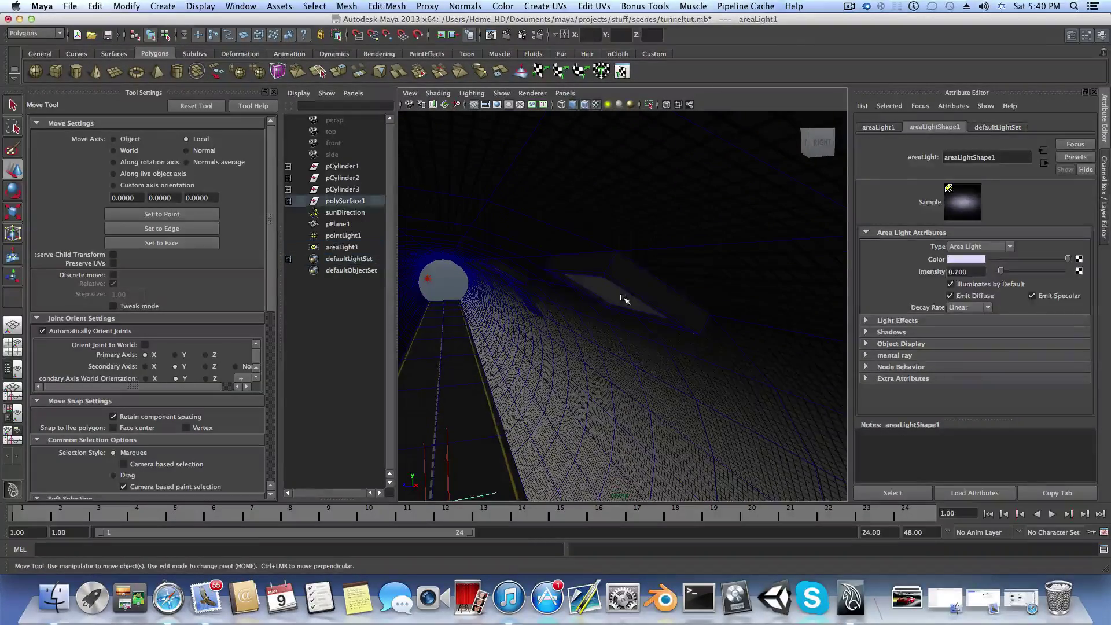
pyautogui.scroll(3, 658, 386)
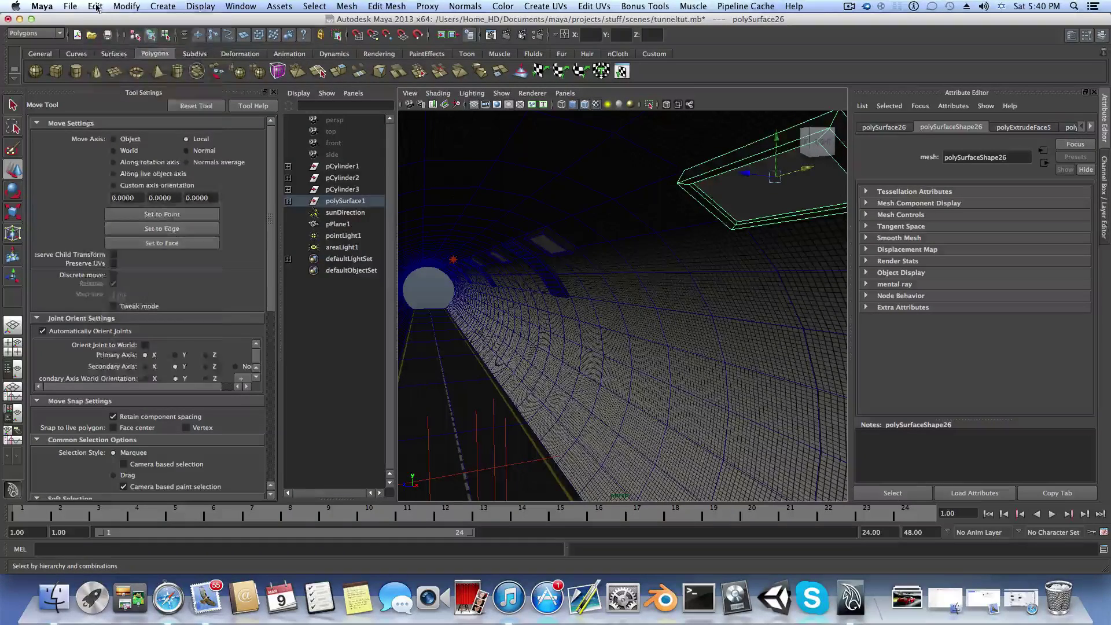
pyautogui.click(95, 5)
pyautogui.moveTo(125, 141)
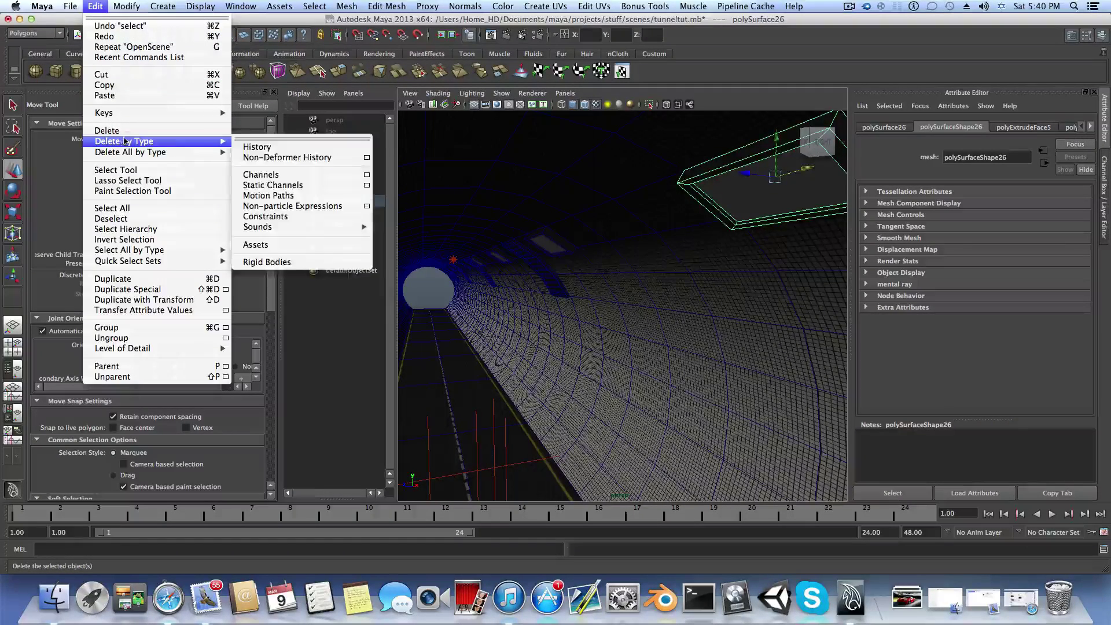
pyautogui.click(256, 147)
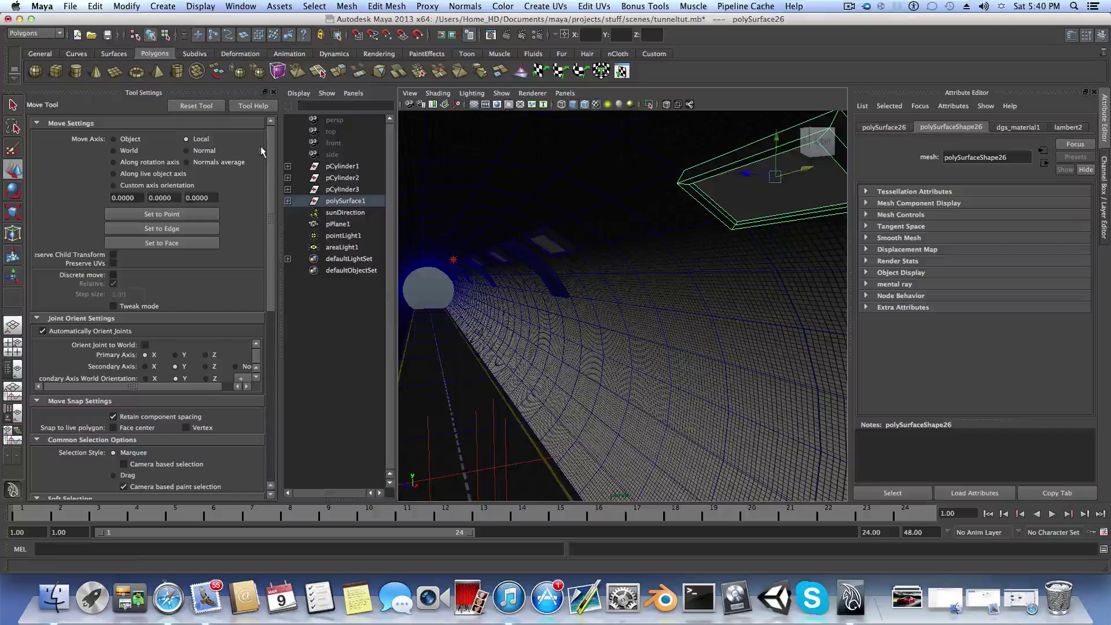
# - In the ceiling fixture's lambert2 material, lower the incandescence to black and tint the color pale blue
pyautogui.click(1068, 128)
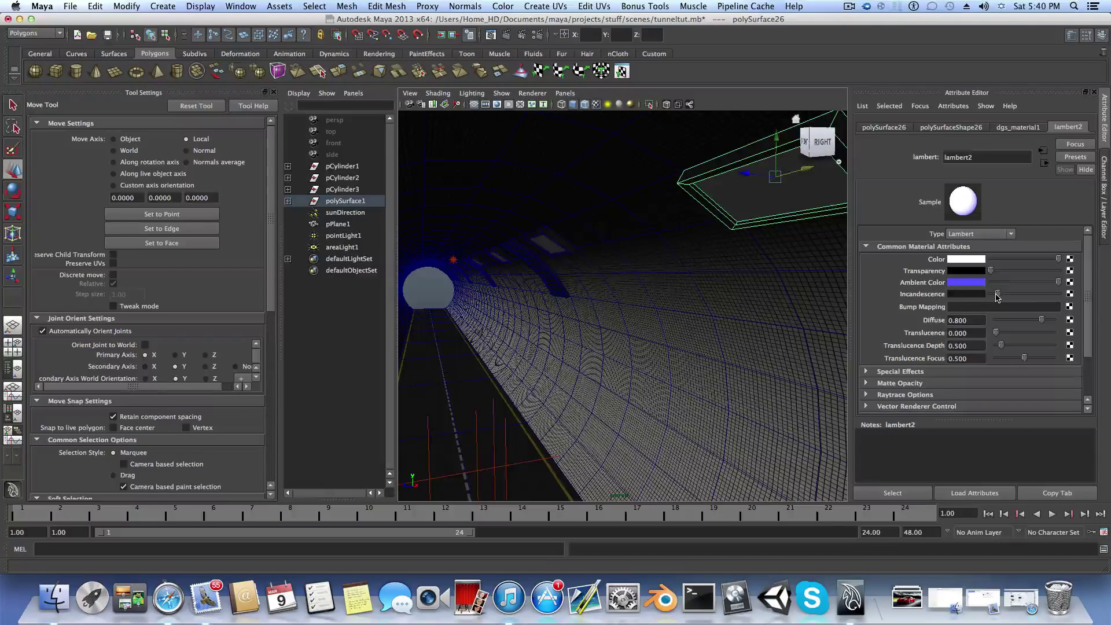
pyautogui.moveTo(996, 296); pyautogui.dragTo(986, 296)
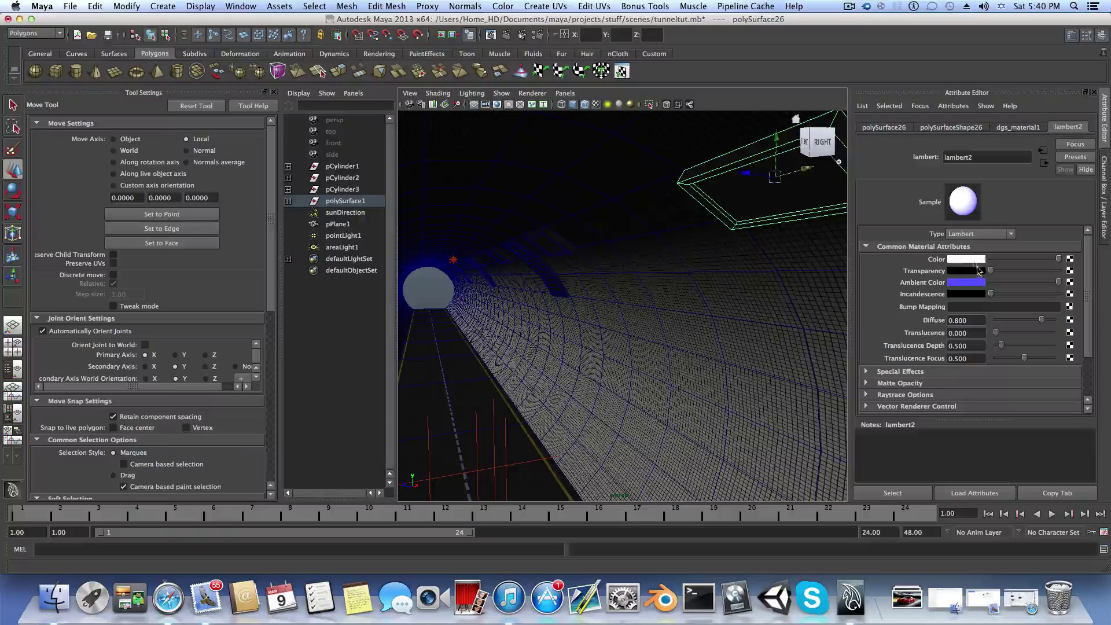
pyautogui.click(970, 261)
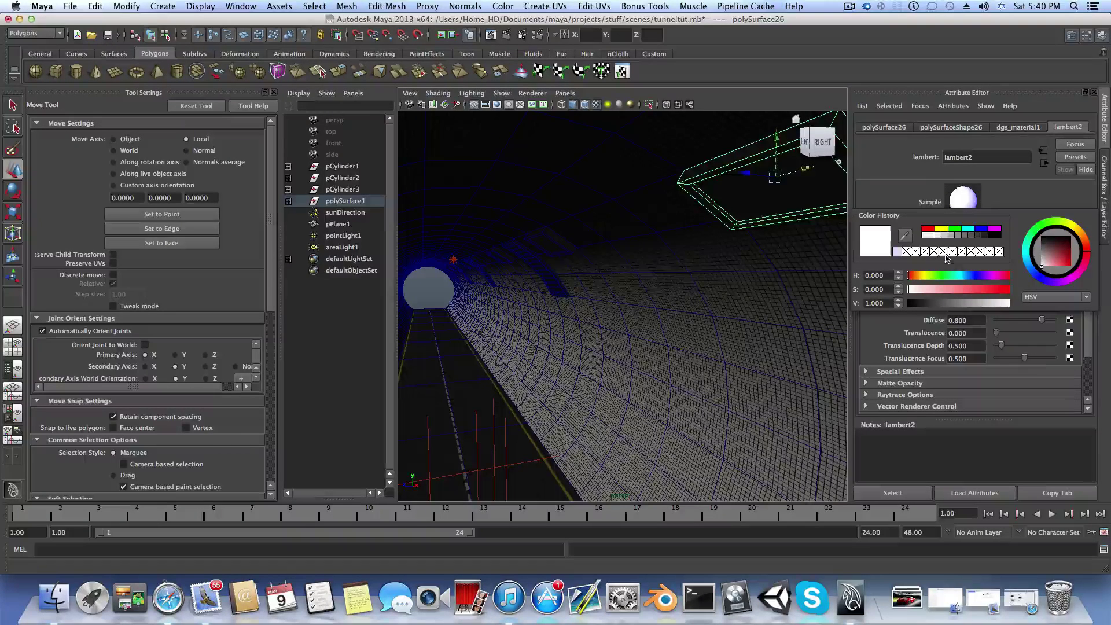
pyautogui.click(899, 256)
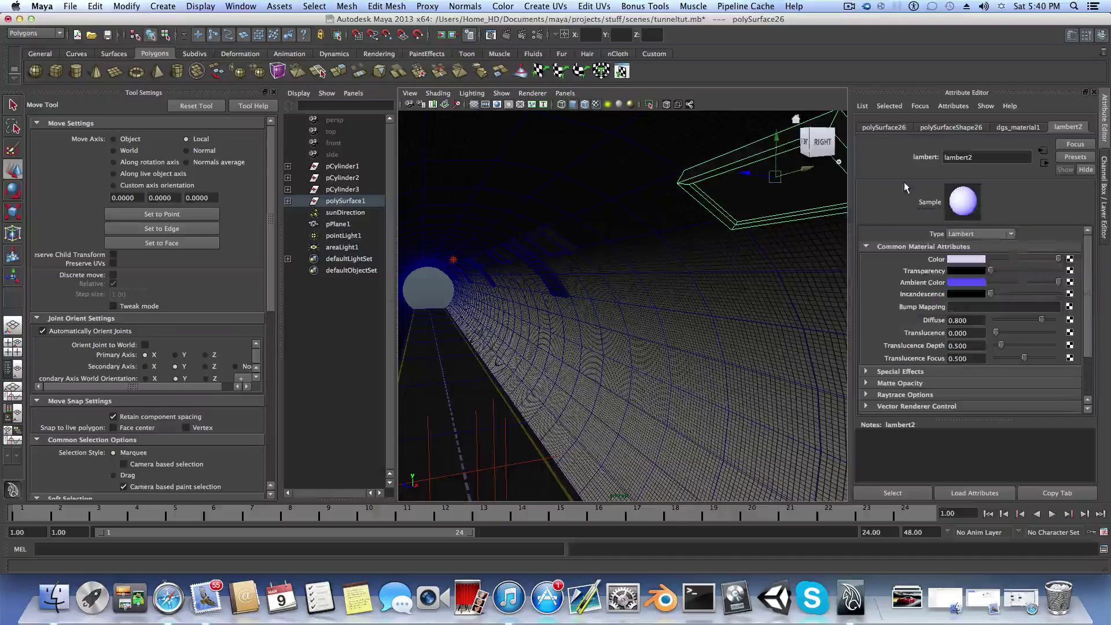
pyautogui.click(968, 260)
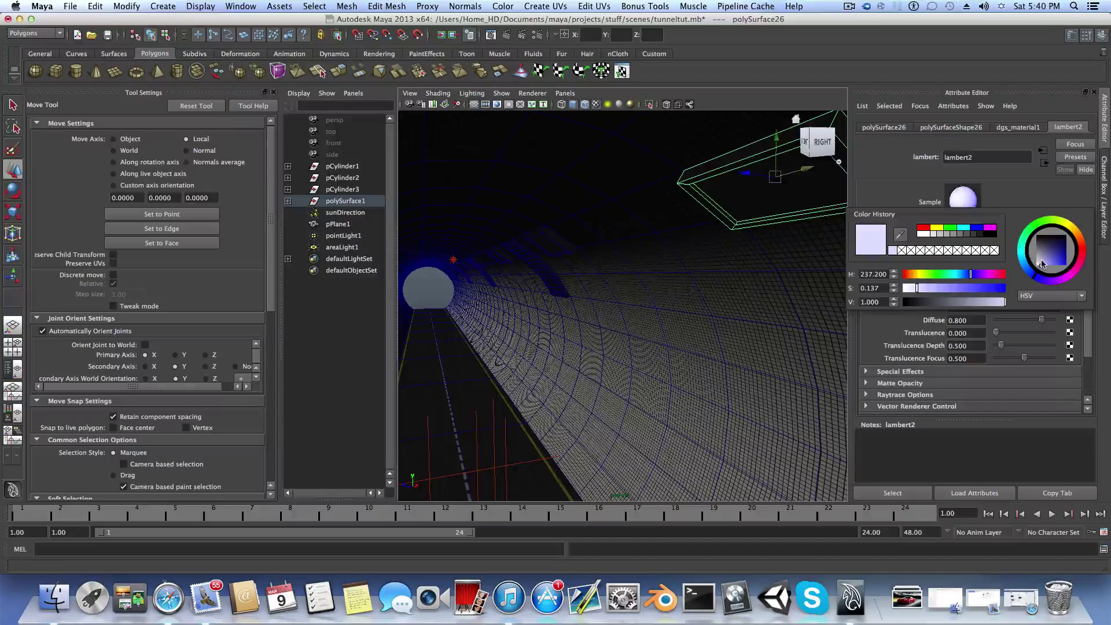
pyautogui.moveTo(1040, 268); pyautogui.dragTo(1041, 266)
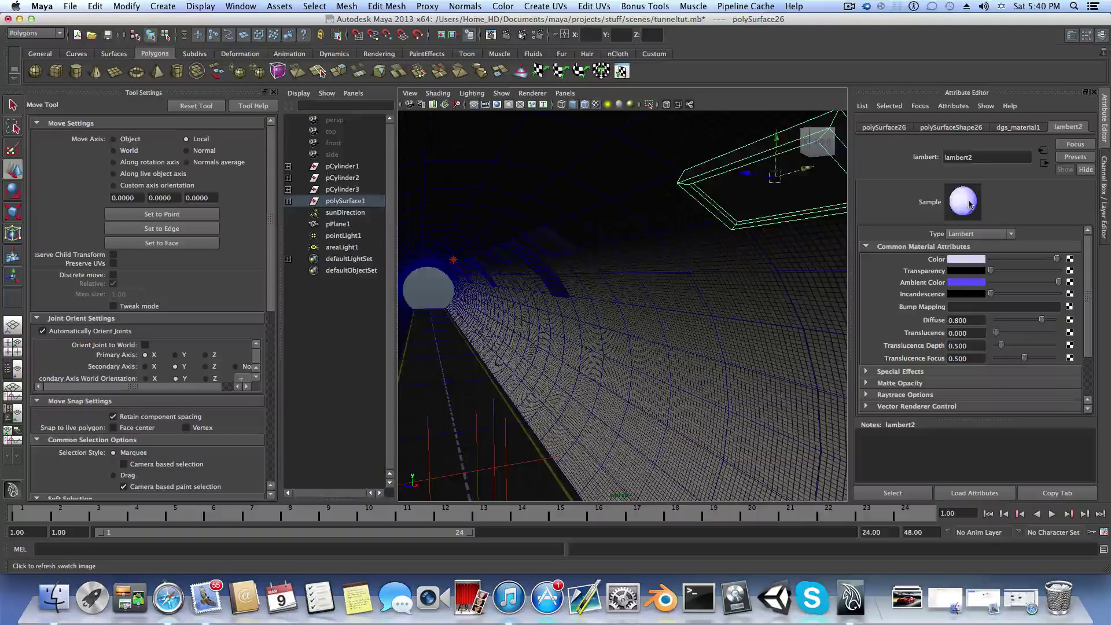
# - Set the Glow Intensity of the lambert2 material to 0.090 in its special effects
pyautogui.scroll(10, 683, 308)
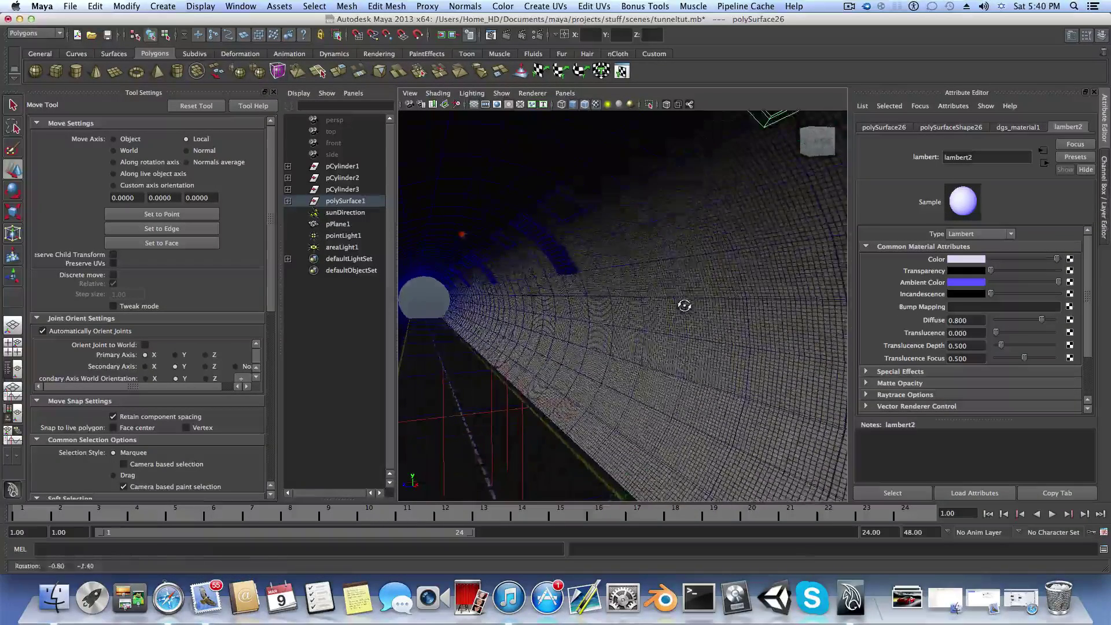
pyautogui.scroll(-10, 688, 306)
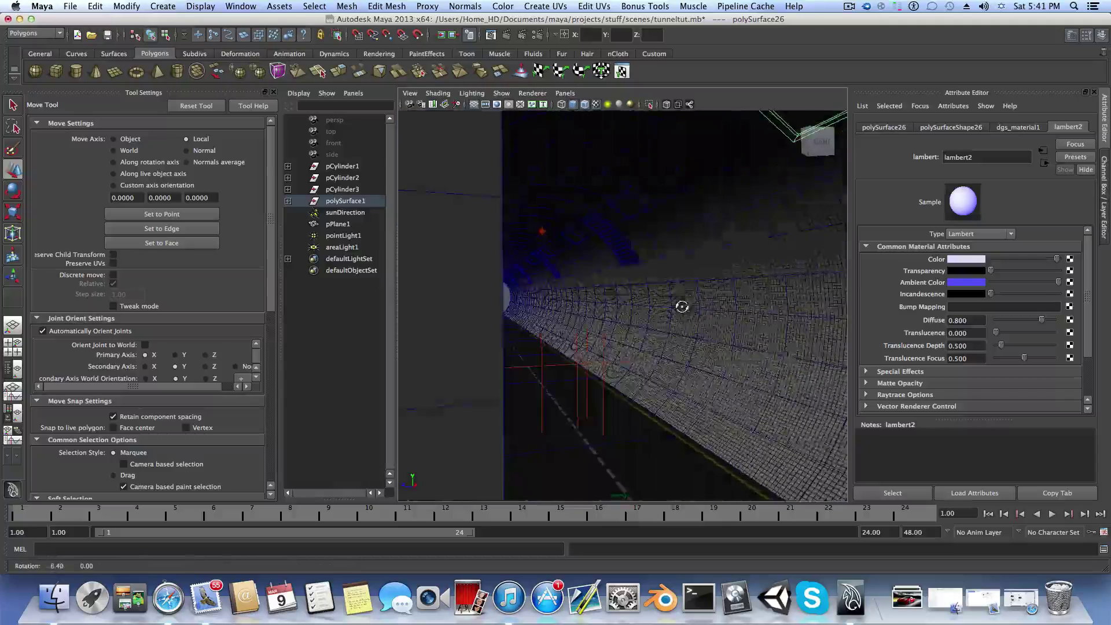
pyautogui.click(904, 375)
pyautogui.click(962, 396)
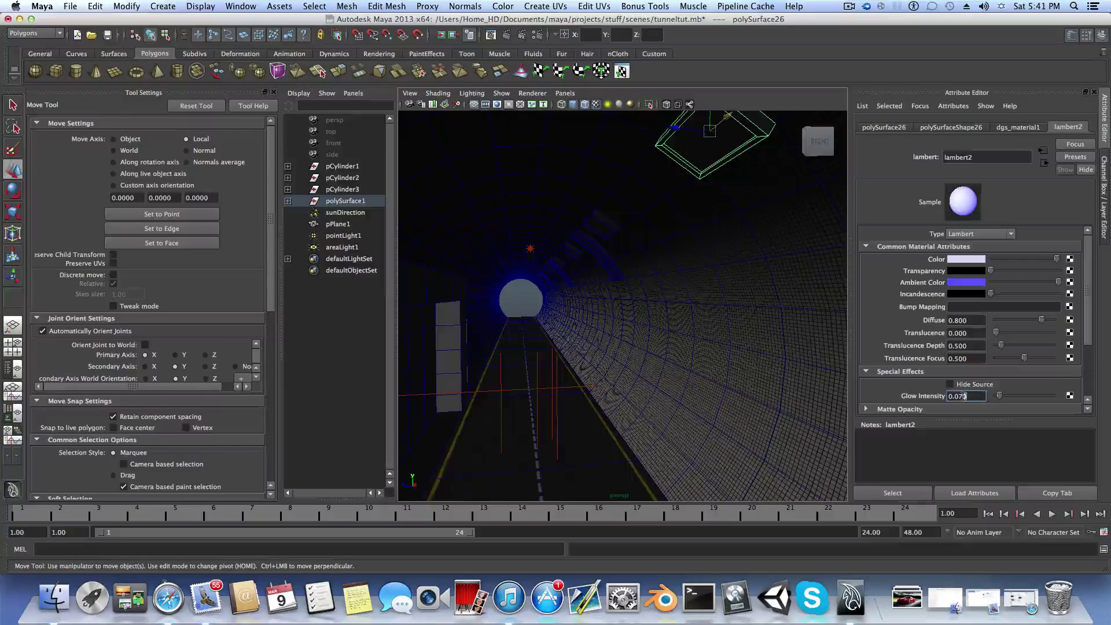
pyautogui.press('BackSpace')
pyautogui.write('1')
pyautogui.write('90')
pyautogui.press('Return')
pyautogui.keyDown('alt'); pyautogui.moveTo(571, 345); pyautogui.dragTo(625, 323); pyautogui.keyUp('alt')
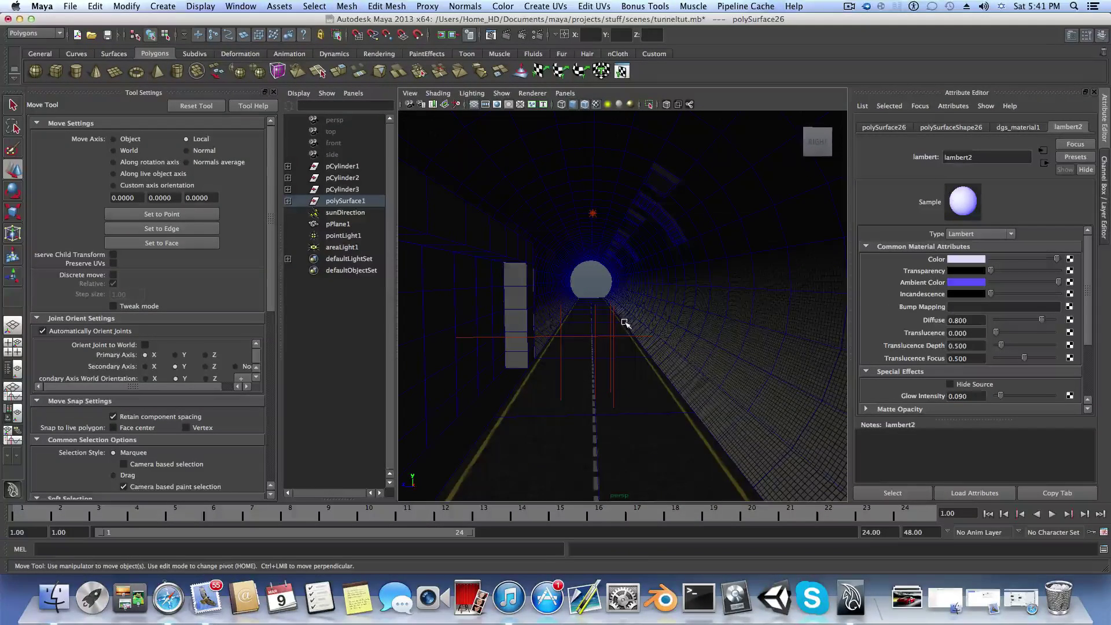
# - Examine the tunnel's separate pieces one by one, including the arch rib, road segments, curved side wall and side opening, with their assigned materials
pyautogui.click(626, 315)
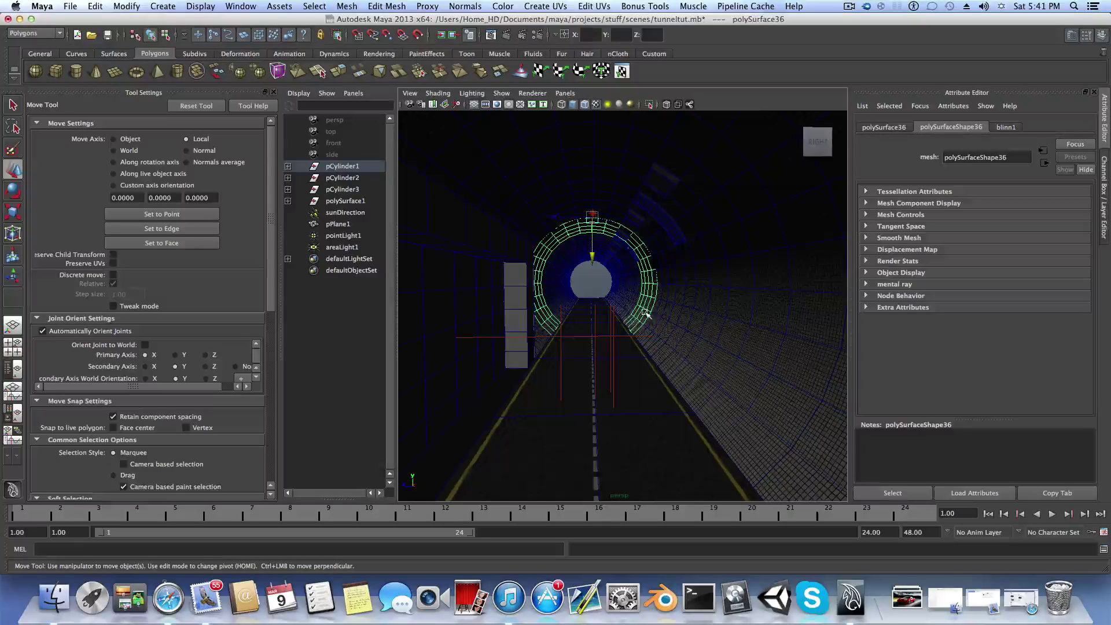
pyautogui.scroll(5, 621, 315)
pyautogui.keyDown('alt'); pyautogui.moveTo(615, 316); pyautogui.dragTo(588, 330); pyautogui.keyUp('alt')
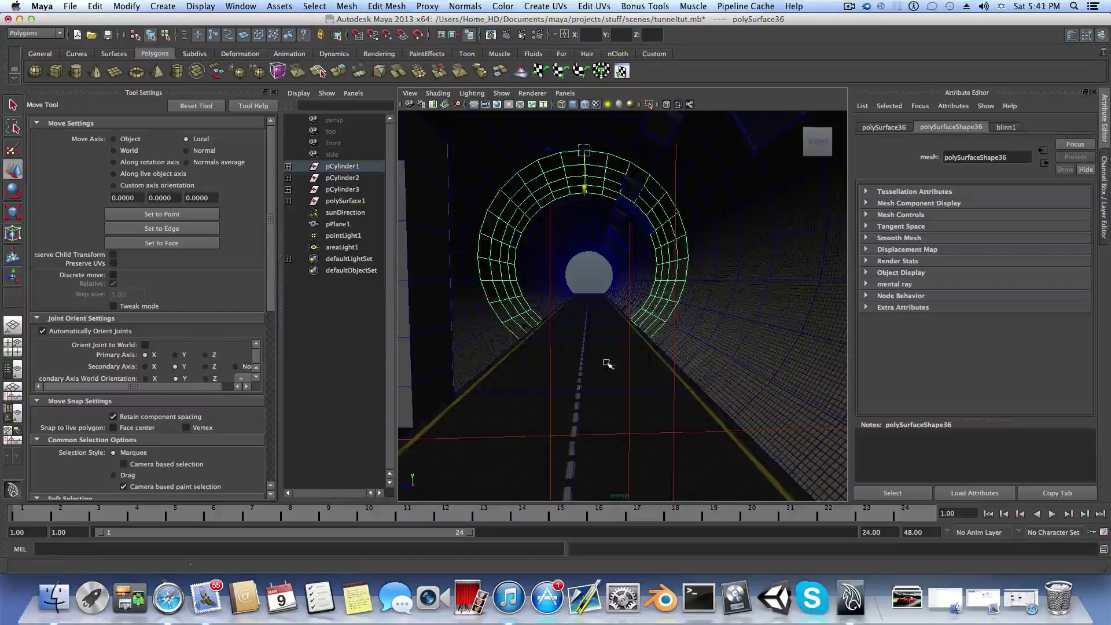
pyautogui.keyDown('alt'); pyautogui.moveTo(580, 326); pyautogui.dragTo(618, 382); pyautogui.keyUp('alt')
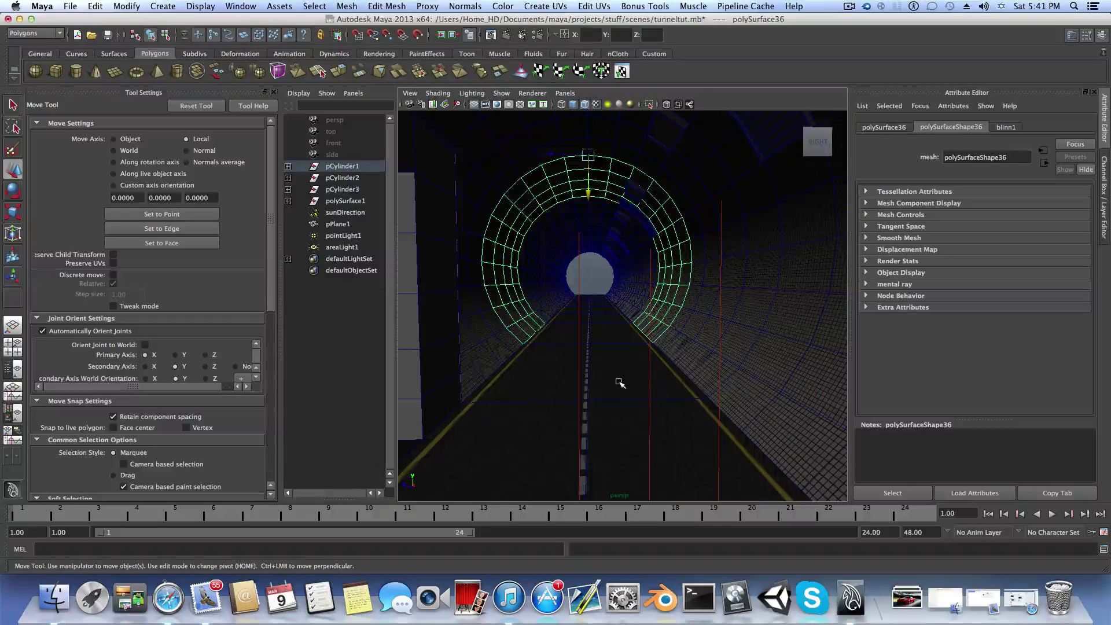
pyautogui.click(619, 381)
pyautogui.click(605, 415)
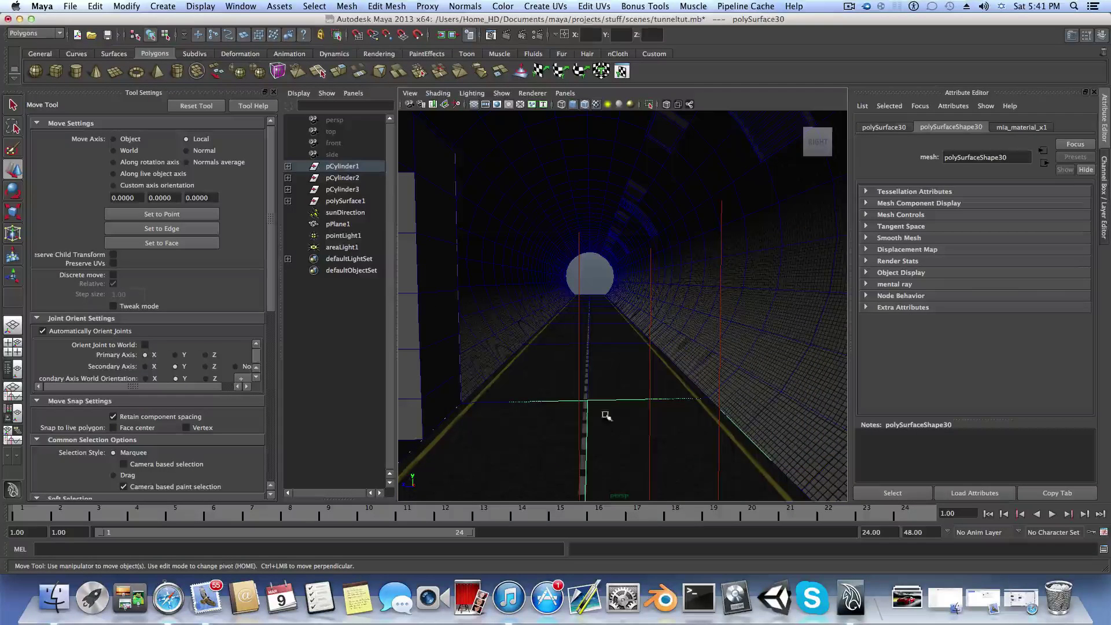
pyautogui.click(588, 329)
pyautogui.click(583, 308)
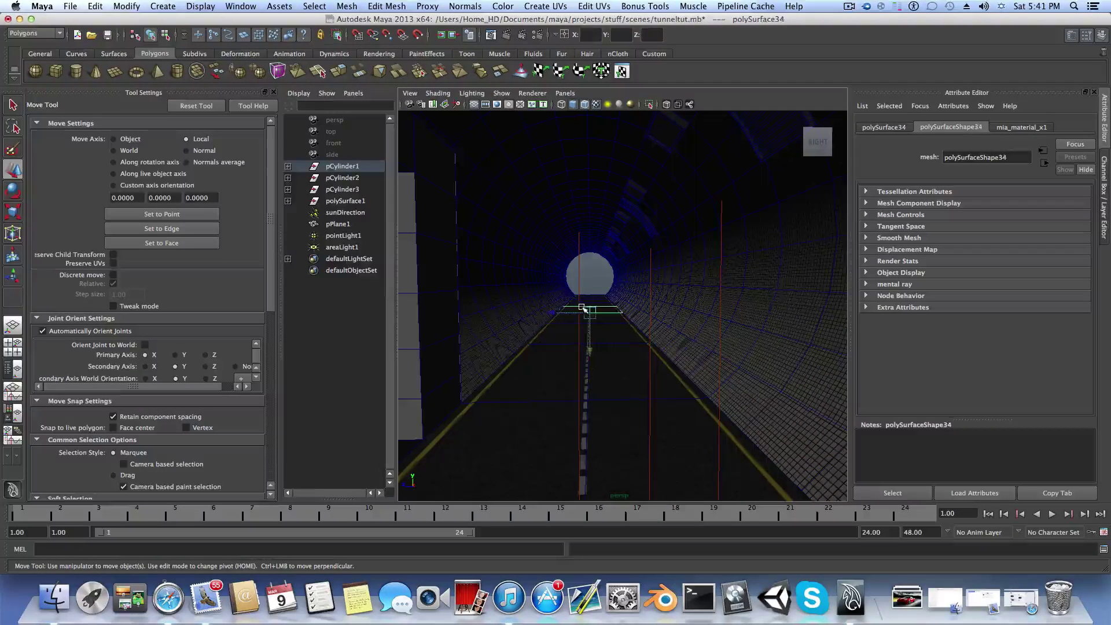
pyautogui.click(597, 382)
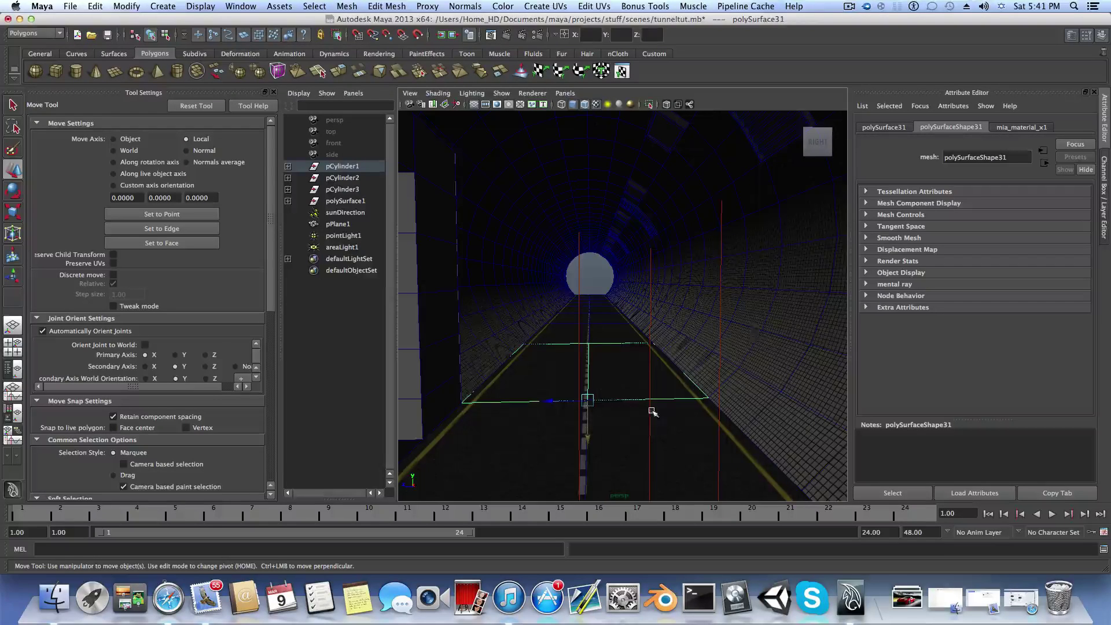
pyautogui.click(794, 328)
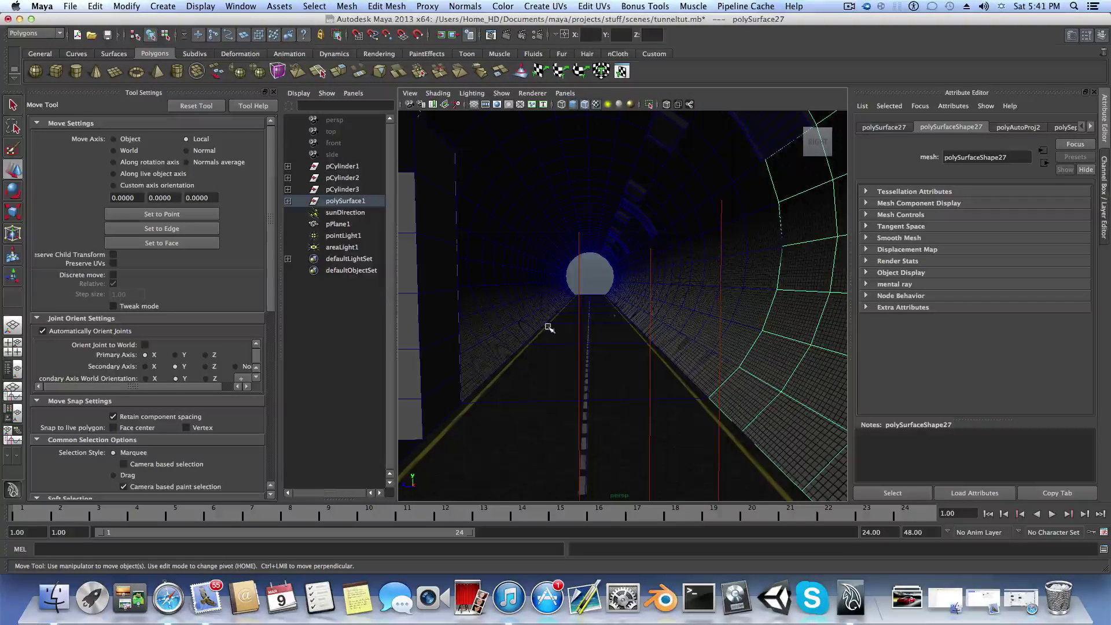
pyautogui.keyDown('alt'); pyautogui.moveTo(535, 332); pyautogui.dragTo(523, 307); pyautogui.keyUp('alt')
pyautogui.click(519, 305)
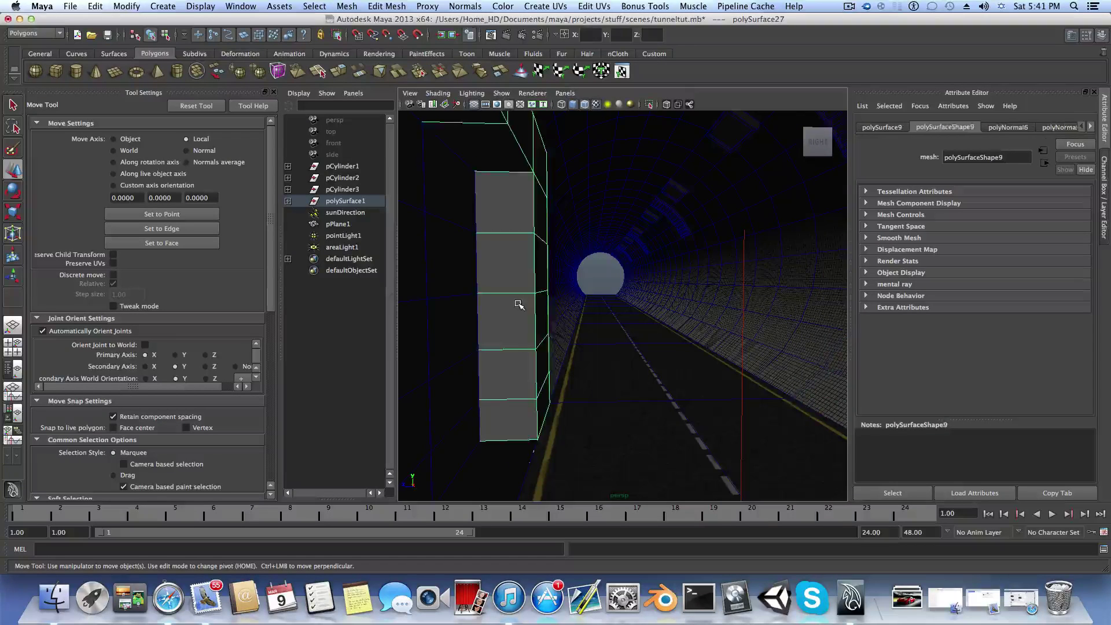
pyautogui.click(620, 408)
pyautogui.click(602, 334)
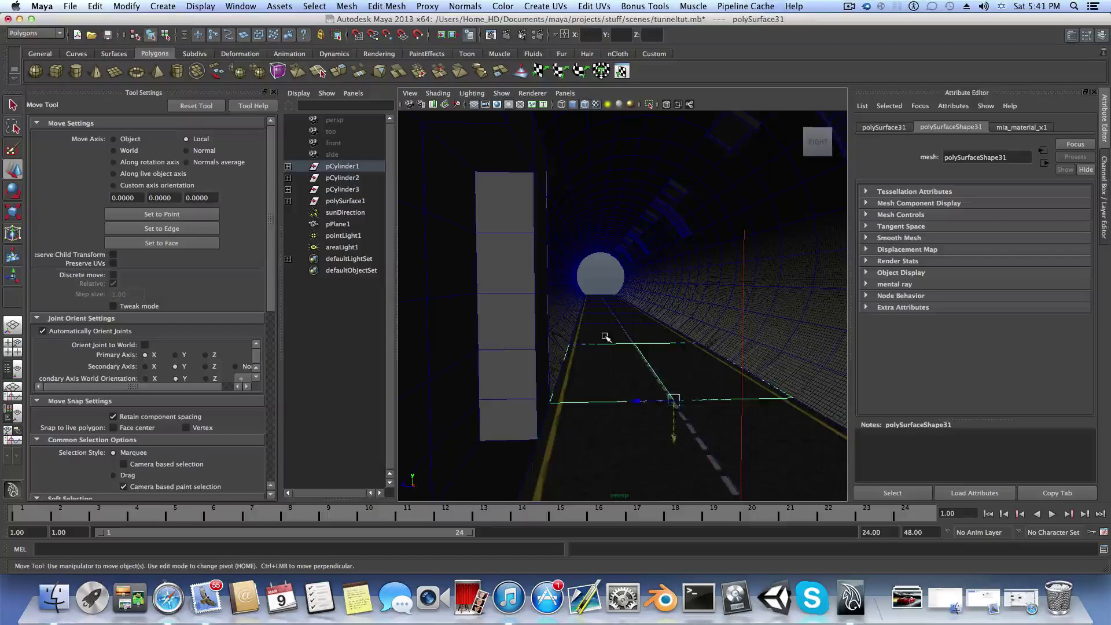
pyautogui.click(597, 317)
pyautogui.click(594, 304)
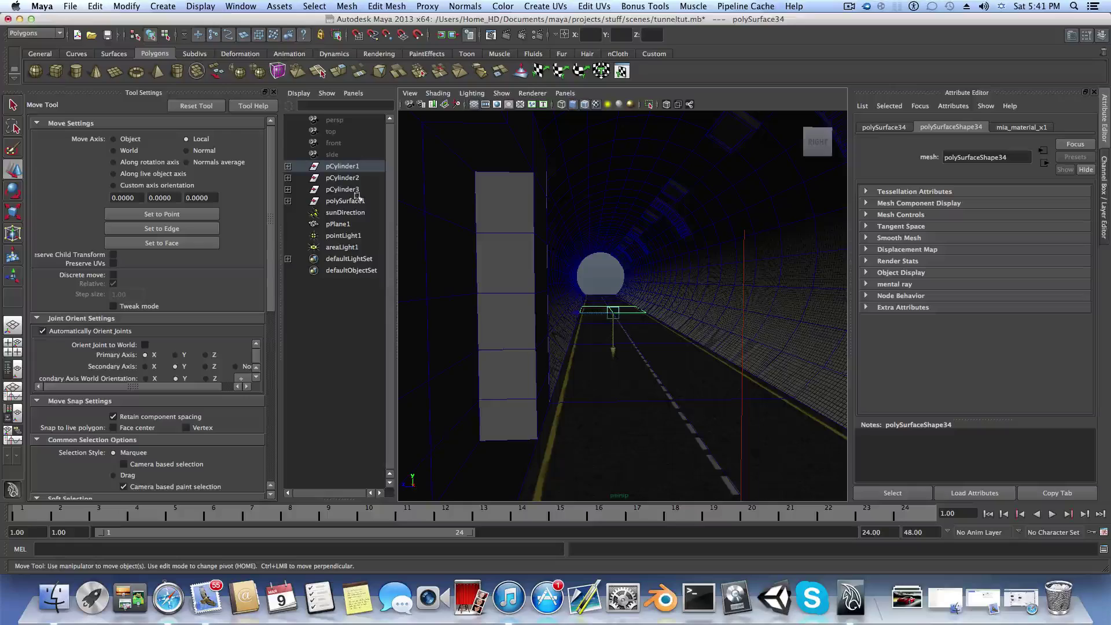
# - Switch to Safari and look through the first page of tutorial videos in the YouTube uploads list
pyautogui.click(20, 20)
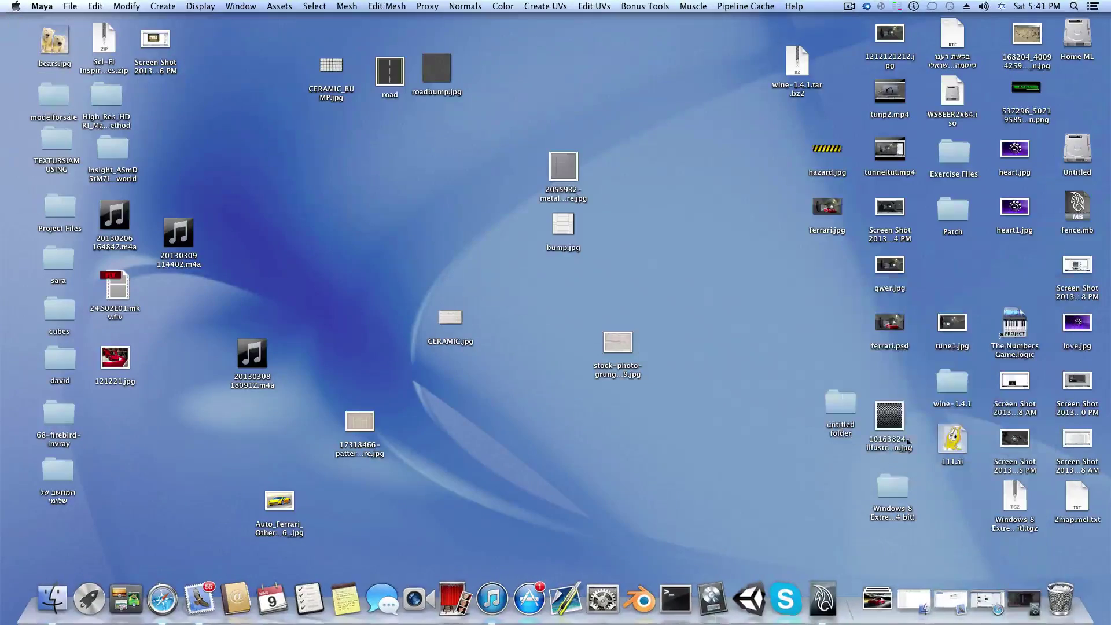
pyautogui.click(953, 567)
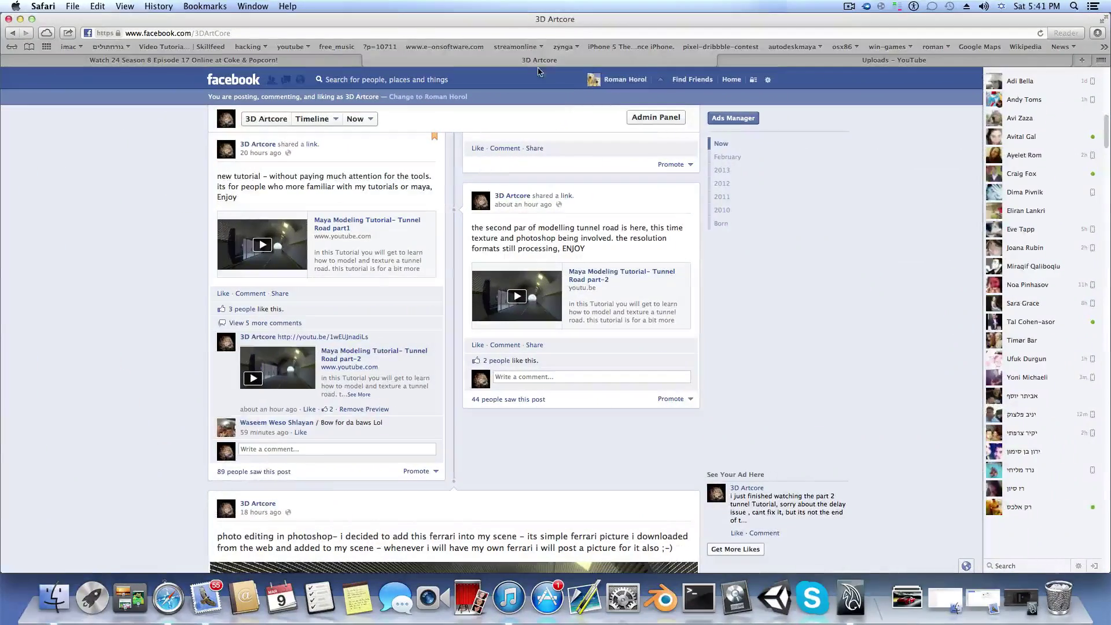
pyautogui.click(773, 59)
pyautogui.scroll(-10, 411, 240)
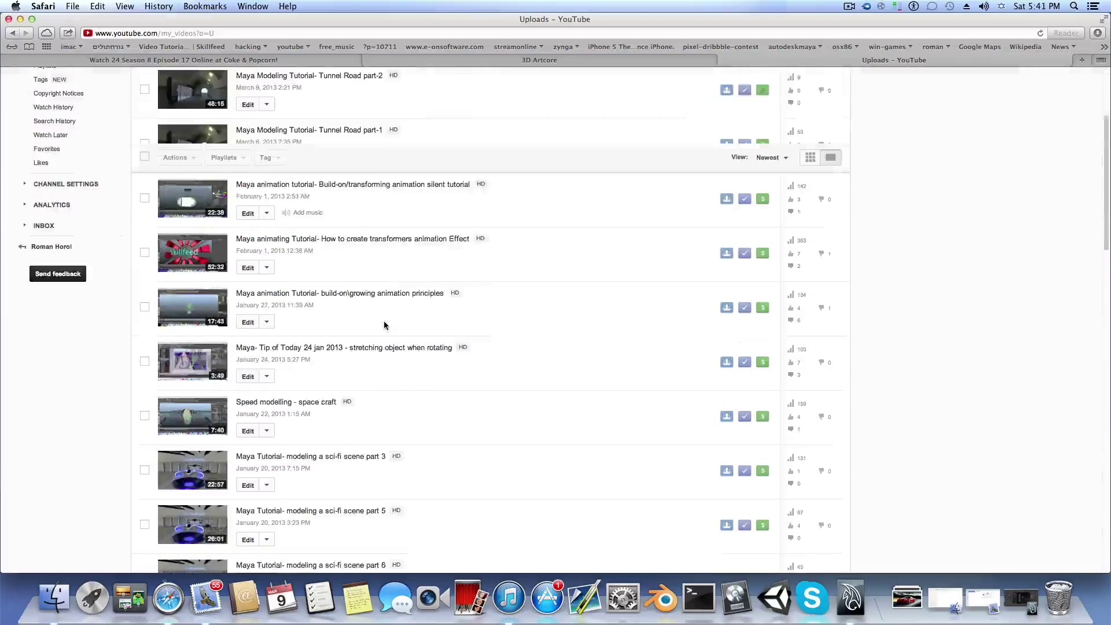
pyautogui.scroll(-5, 384, 325)
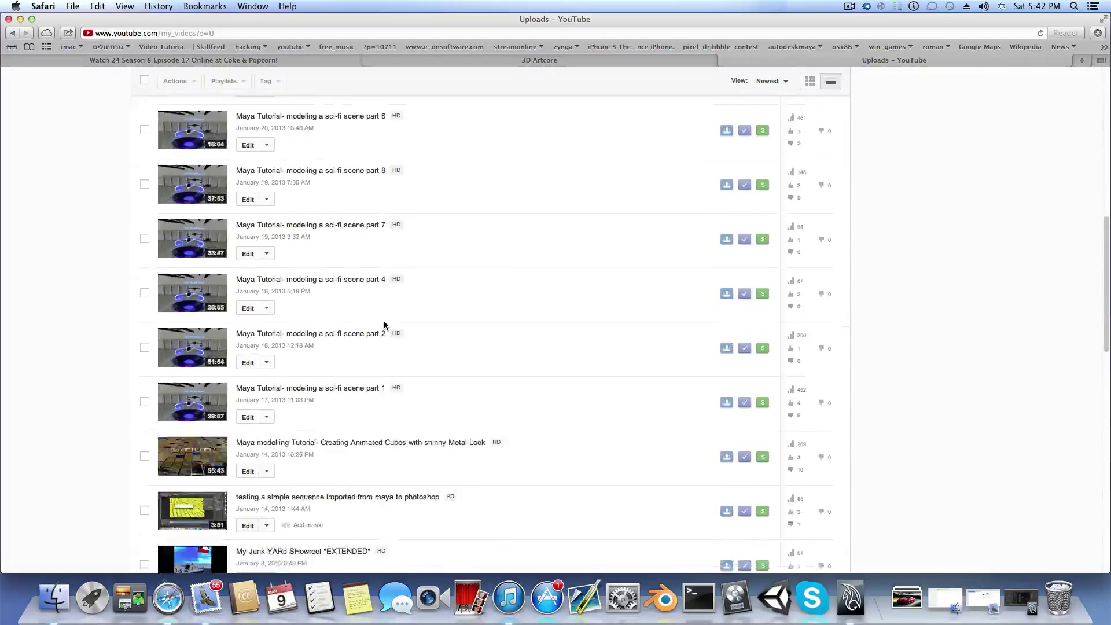
pyautogui.scroll(-12, 262, 401)
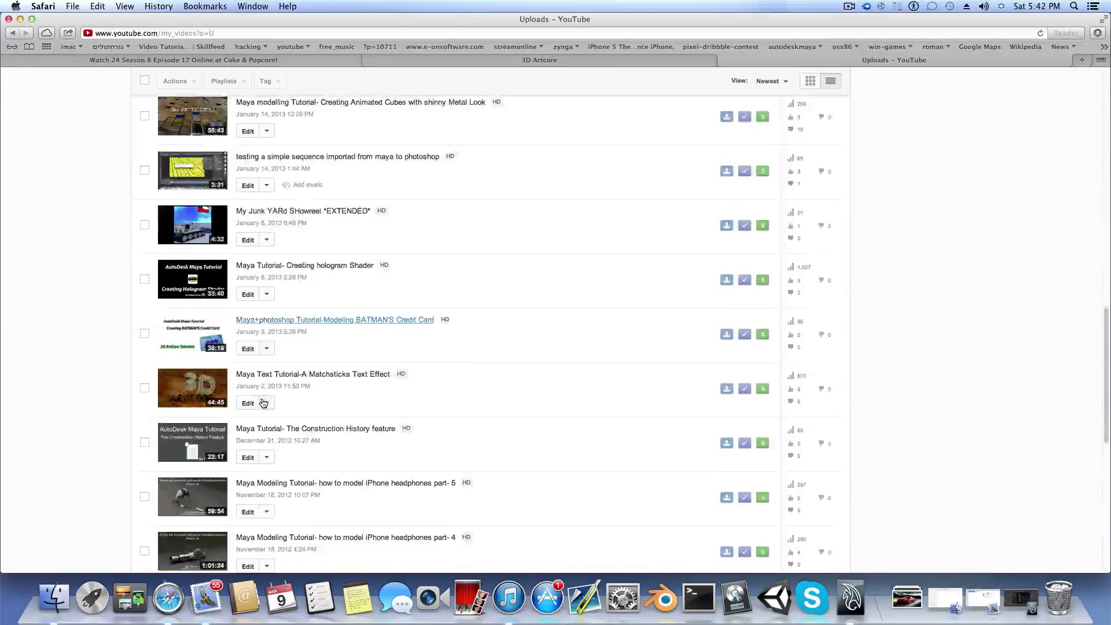
pyautogui.scroll(-3, 261, 401)
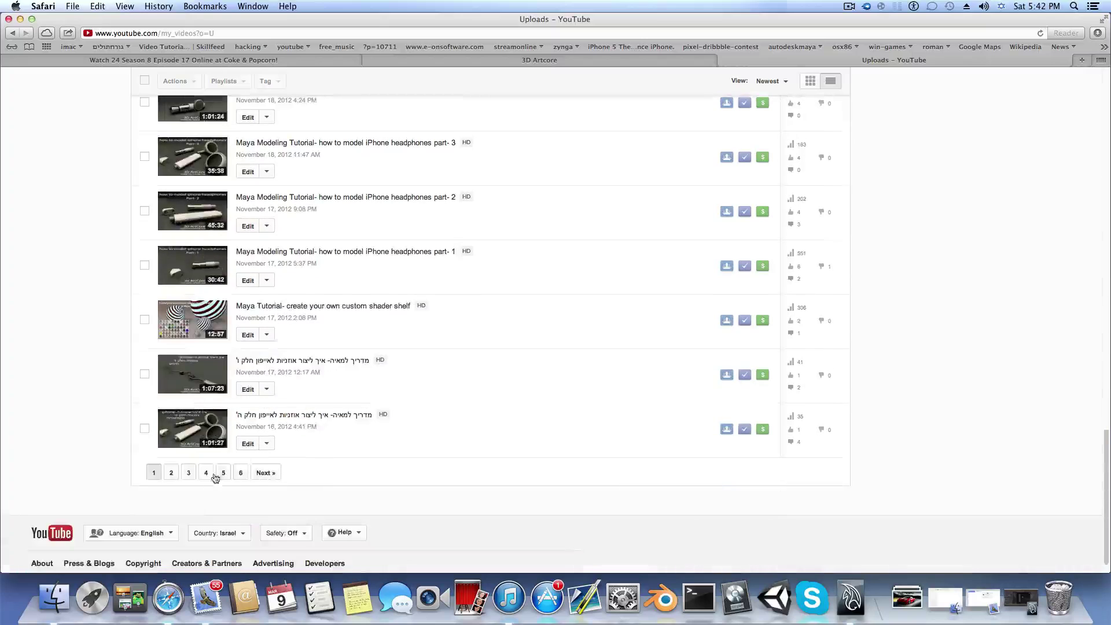
# - Open page 2 of the YouTube uploads and look for the Maya exterior render setting tutorials
pyautogui.click(171, 473)
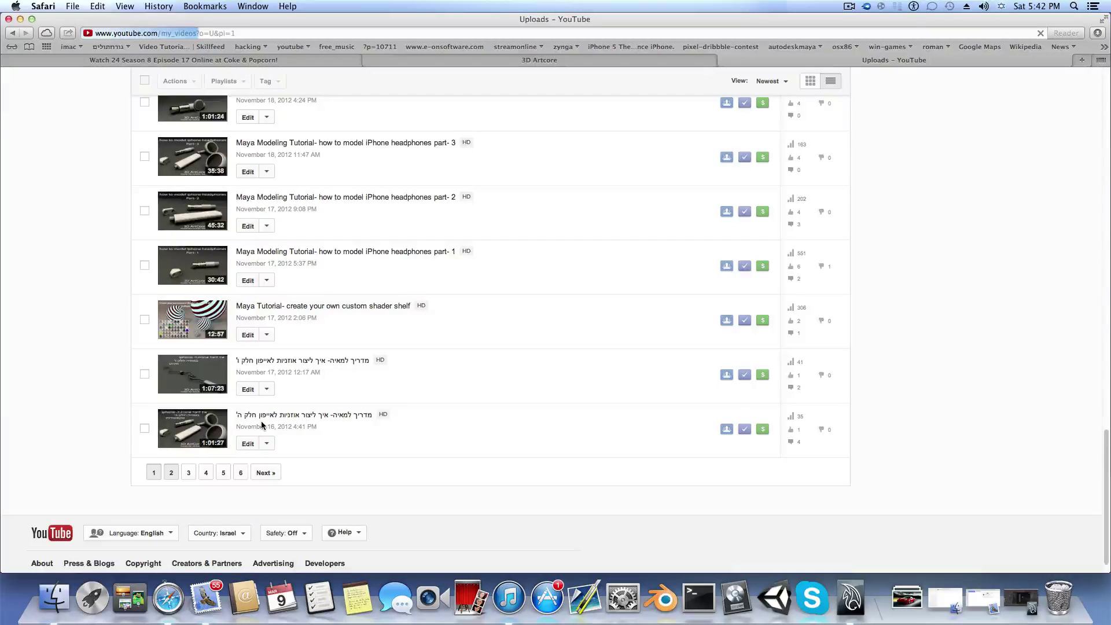
pyautogui.scroll(-2, 265, 418)
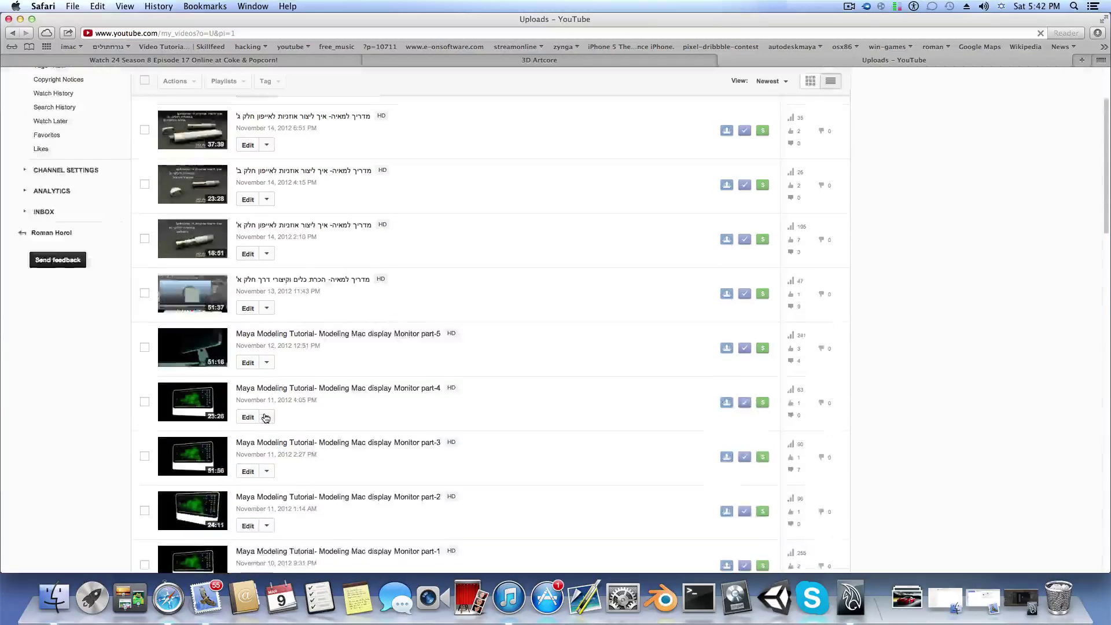
pyautogui.scroll(2, 266, 418)
pyautogui.scroll(-10, 266, 417)
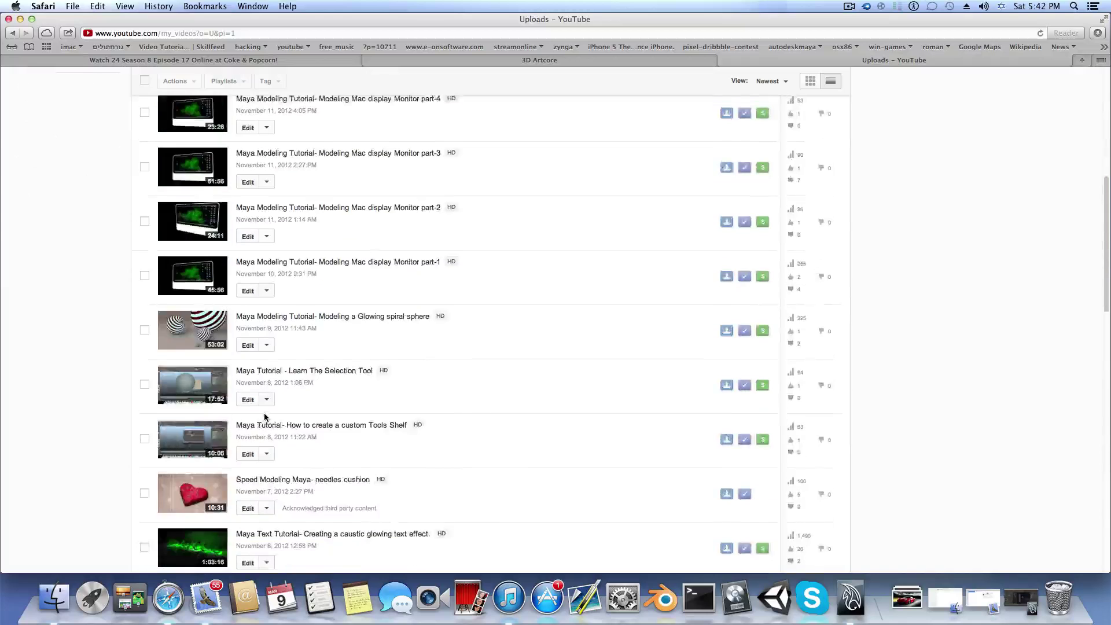
pyautogui.scroll(-6, 265, 414)
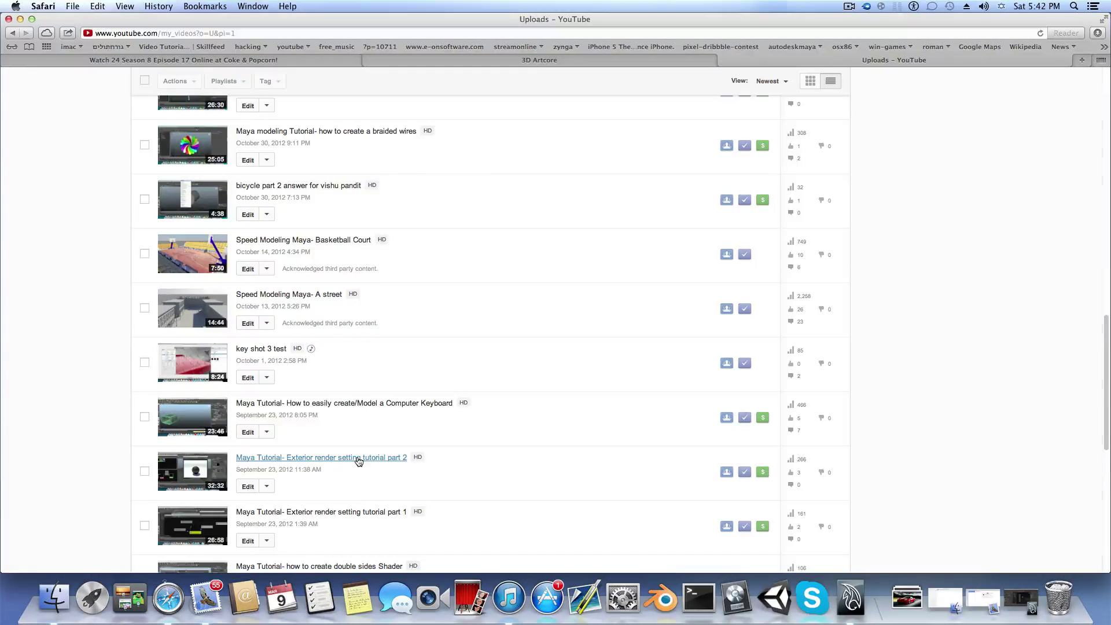
pyautogui.scroll(-1, 292, 504)
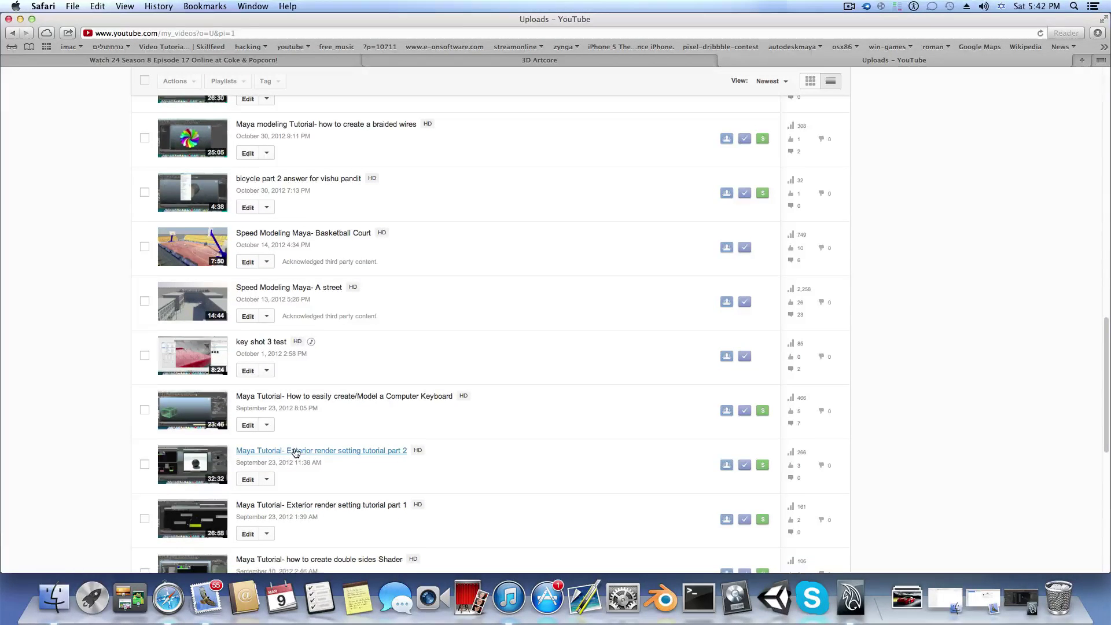
pyautogui.scroll(1, 295, 452)
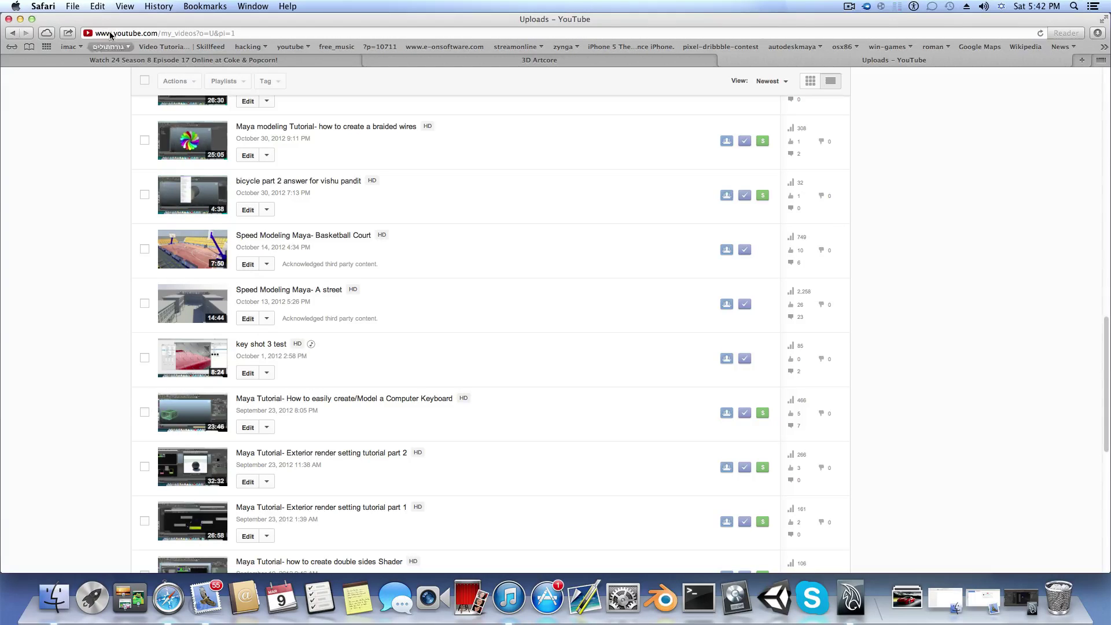
# - Return to Maya, select a nearer road segment, and examine the tunnel interior along the road and side wall openings
pyautogui.click(21, 20)
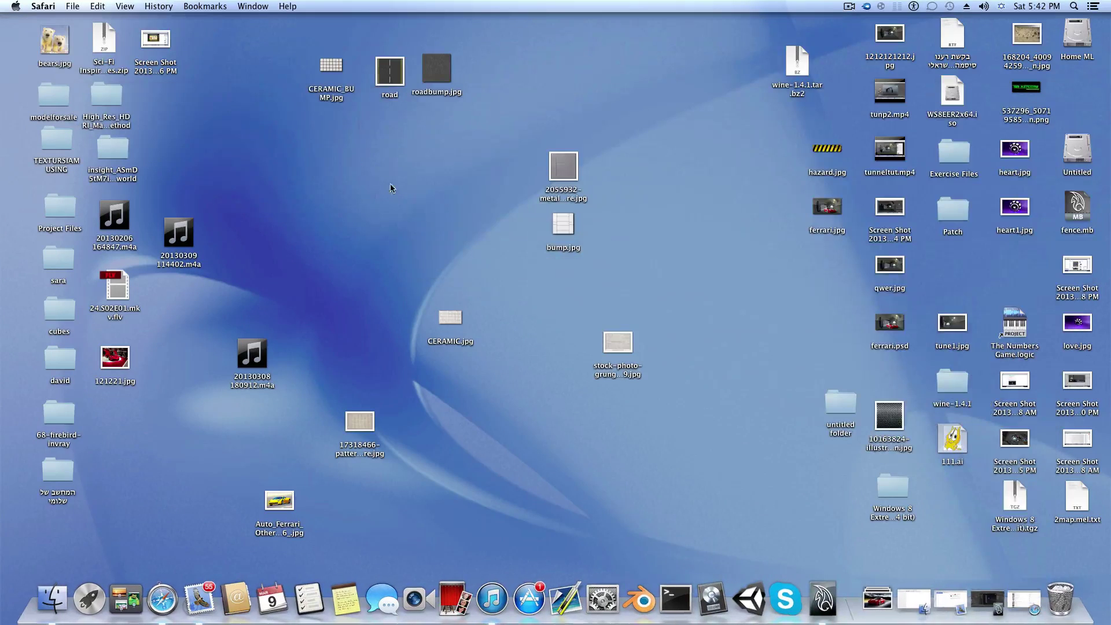
pyautogui.click(958, 572)
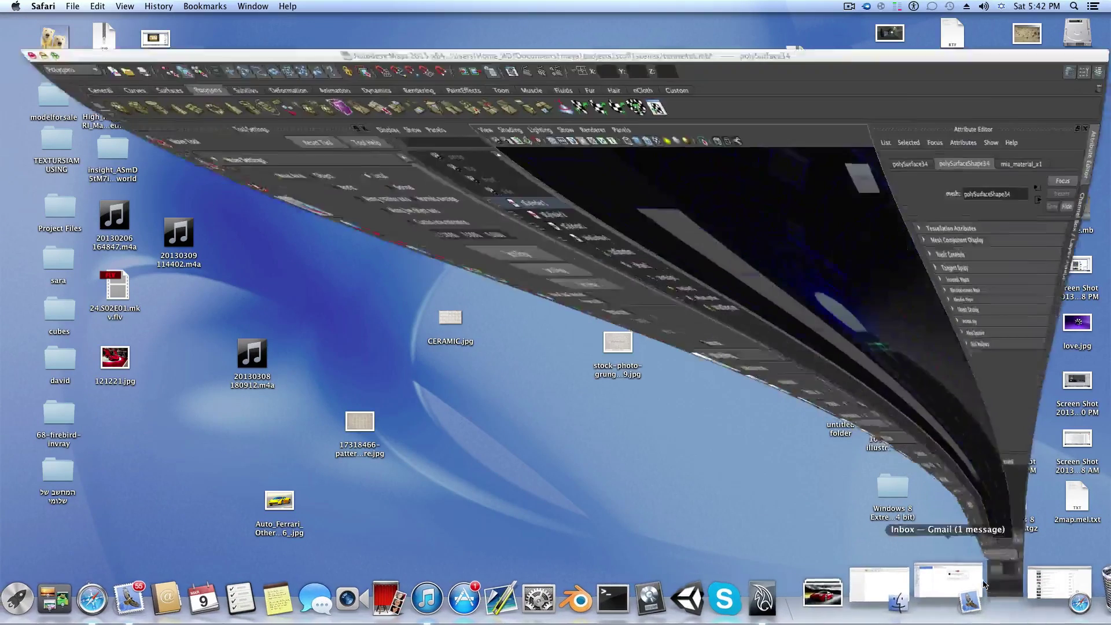
pyautogui.keyDown('alt'); pyautogui.moveTo(682, 387); pyautogui.dragTo(649, 377); pyautogui.keyUp('alt')
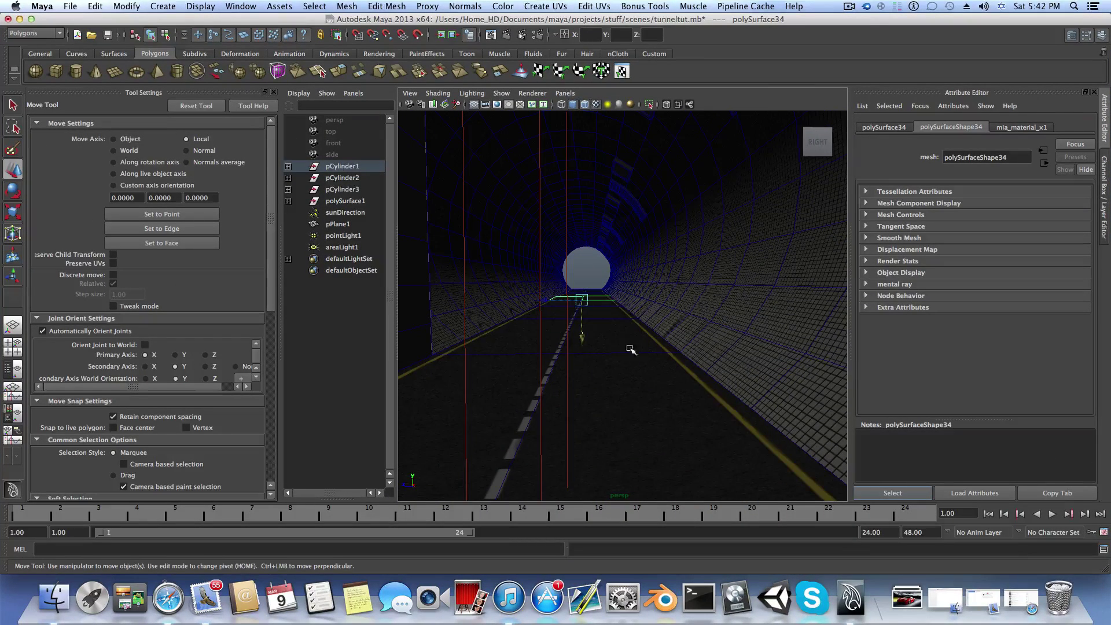
pyautogui.keyDown('alt'); pyautogui.moveTo(717, 450); pyautogui.dragTo(664, 384); pyautogui.keyUp('alt')
pyautogui.click(654, 394)
pyautogui.scroll(-3, 681, 431)
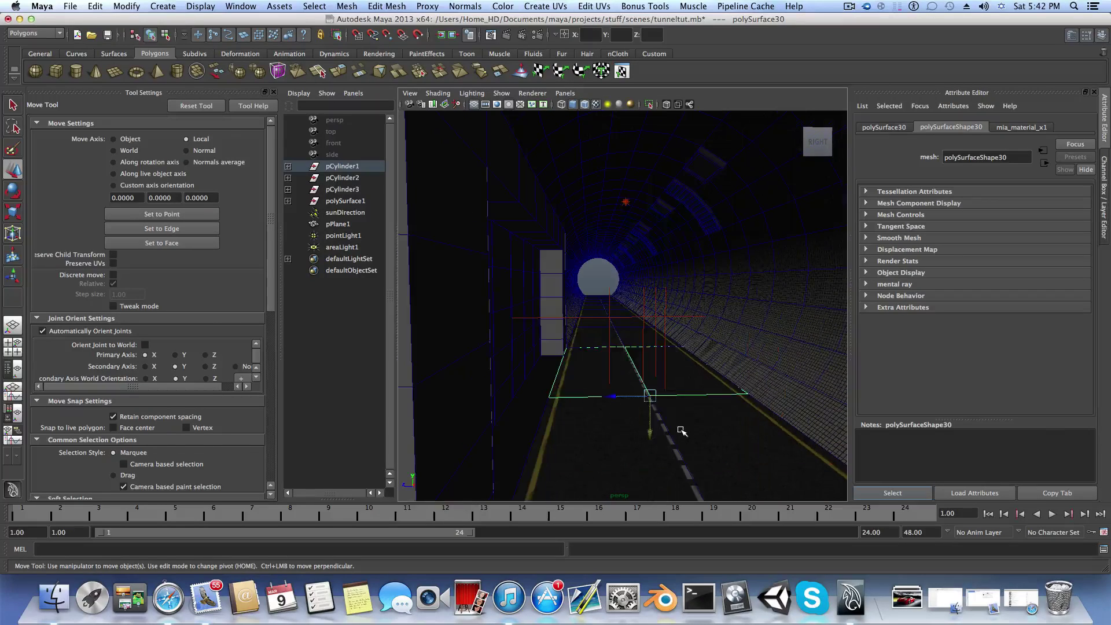
pyautogui.keyDown('alt'); pyautogui.moveTo(685, 429); pyautogui.dragTo(669, 399); pyautogui.keyUp('alt')
pyautogui.keyDown('alt'); pyautogui.moveTo(670, 401); pyautogui.dragTo(652, 397, button='right'); pyautogui.keyUp('alt')
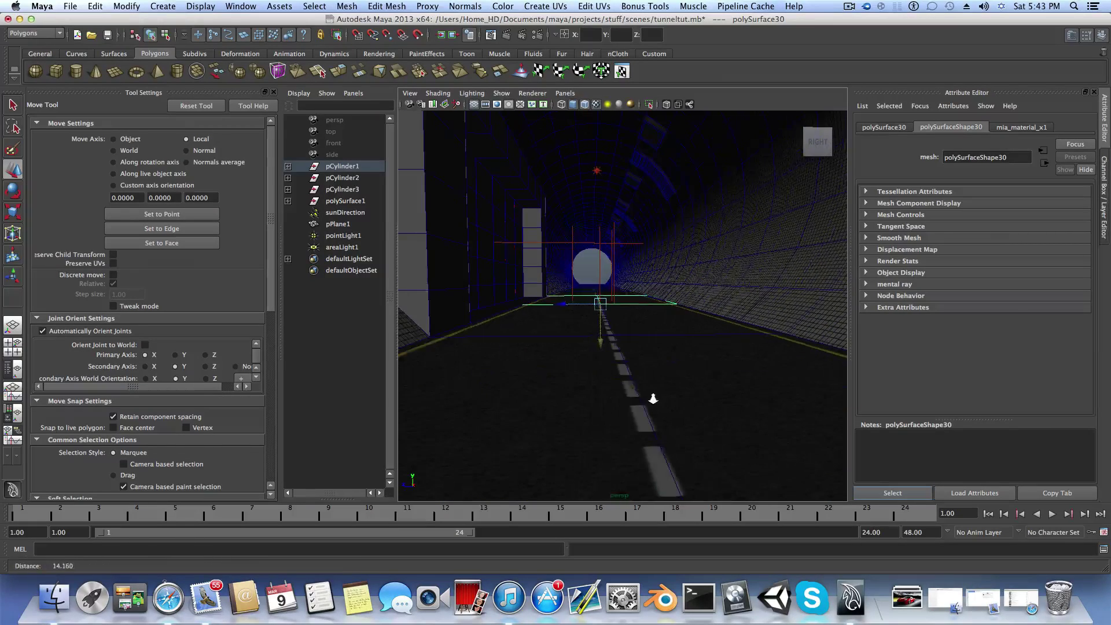
pyautogui.keyDown('alt'); pyautogui.moveTo(652, 397); pyautogui.dragTo(650, 405, button='middle'); pyautogui.keyUp('alt')
pyautogui.keyDown('alt'); pyautogui.moveTo(650, 405); pyautogui.dragTo(635, 398, button='right'); pyautogui.keyUp('alt')
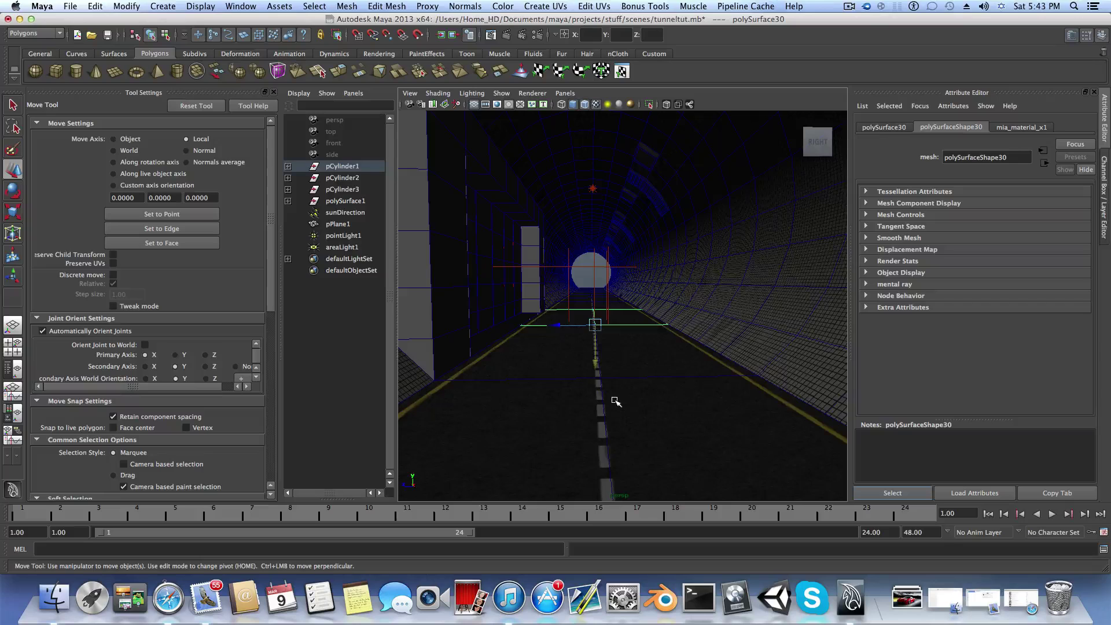
pyautogui.moveTo(615, 391)
pyautogui.keyDown('alt'); pyautogui.mouseDown(button='middle')
pyautogui.moveTo(605, 404)
pyautogui.moveTo(618, 402)
pyautogui.mouseUp(button='middle'); pyautogui.keyUp('alt')
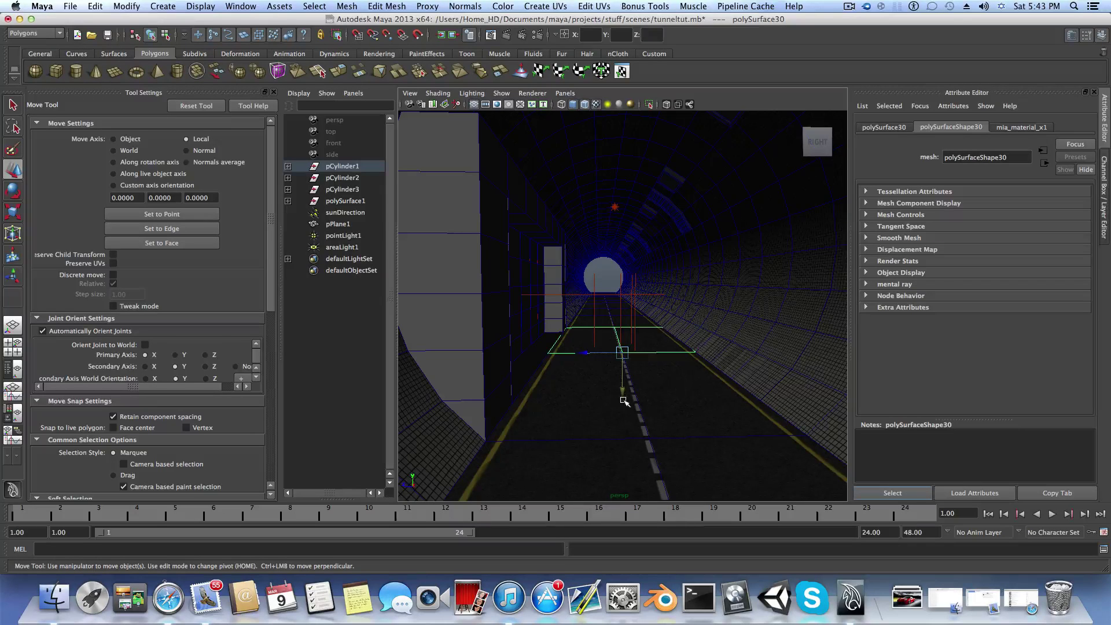
pyautogui.keyDown('alt'); pyautogui.moveTo(644, 398); pyautogui.dragTo(635, 400, button='middle'); pyautogui.keyUp('alt')
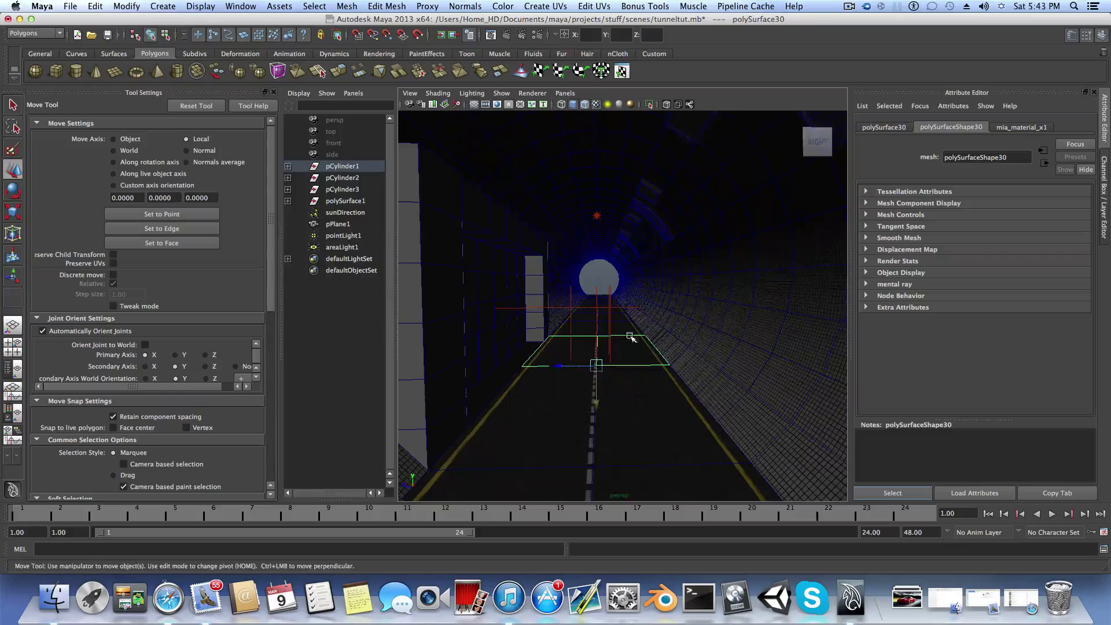
pyautogui.keyDown('alt'); pyautogui.moveTo(630, 338); pyautogui.dragTo(634, 334, button='middle'); pyautogui.keyUp('alt')
pyautogui.keyDown('alt'); pyautogui.moveTo(634, 334); pyautogui.dragTo(642, 363); pyautogui.keyUp('alt')
# - Select the side opening block and pick its outer border edges facing the road, along the near side and the upper rim
pyautogui.click(516, 368)
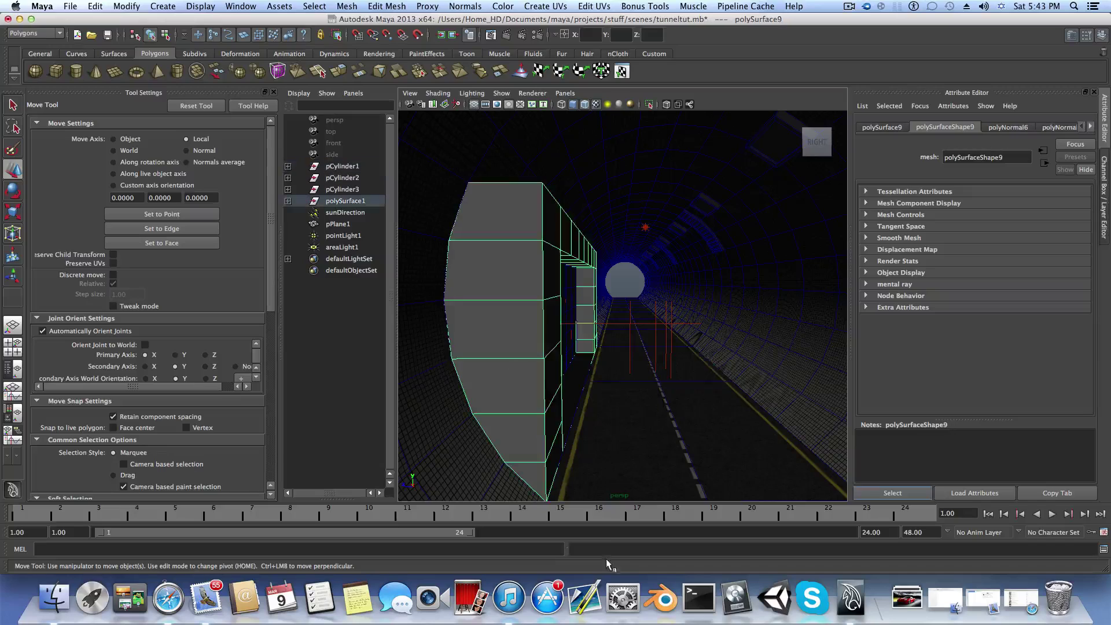
pyautogui.moveTo(640, 427)
pyautogui.keyDown('alt'); pyautogui.mouseDown()
pyautogui.moveTo(624, 438)
pyautogui.moveTo(641, 417)
pyautogui.moveTo(615, 411)
pyautogui.moveTo(612, 421)
pyautogui.moveTo(625, 414)
pyautogui.mouseUp(); pyautogui.keyUp('alt')
pyautogui.moveTo(540, 378); pyautogui.dragTo(541, 351, button='right')
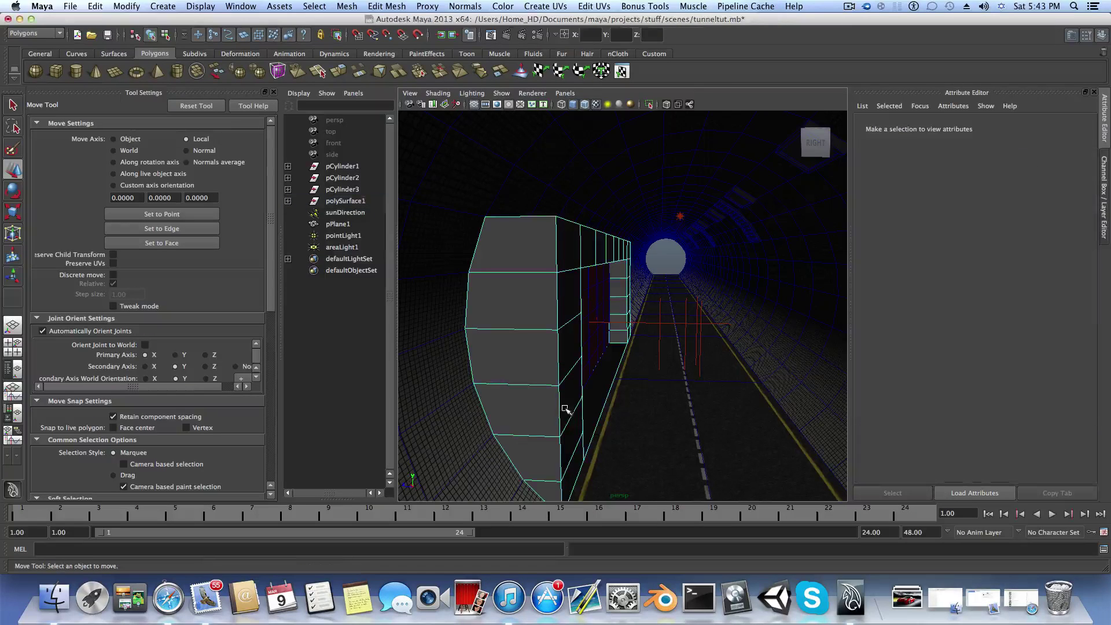
pyautogui.click(561, 487)
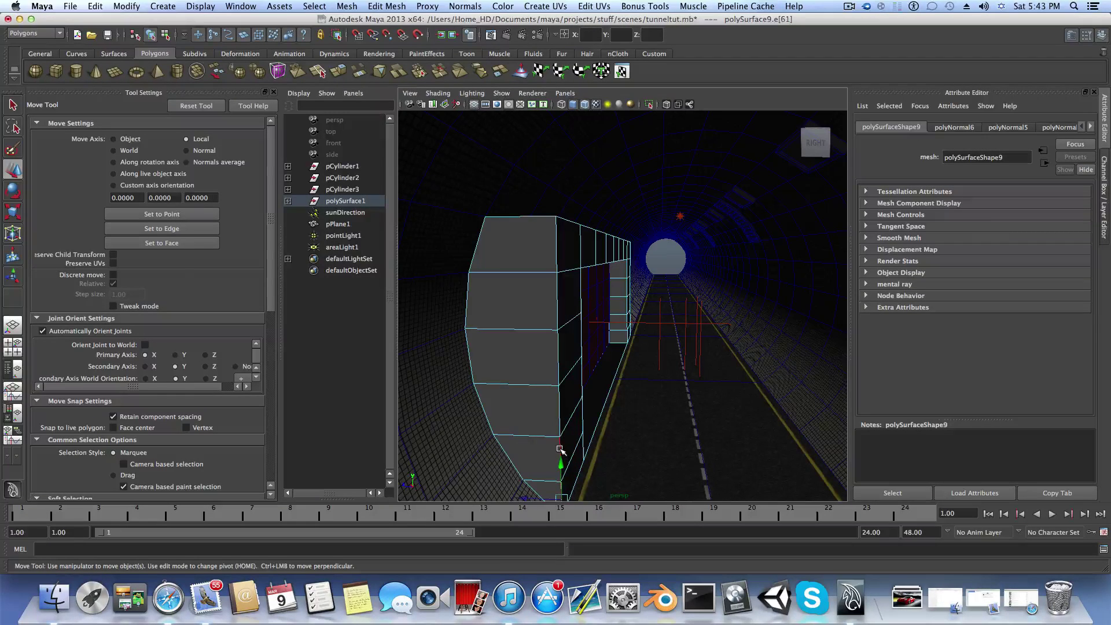
pyautogui.doubleClick(560, 449)
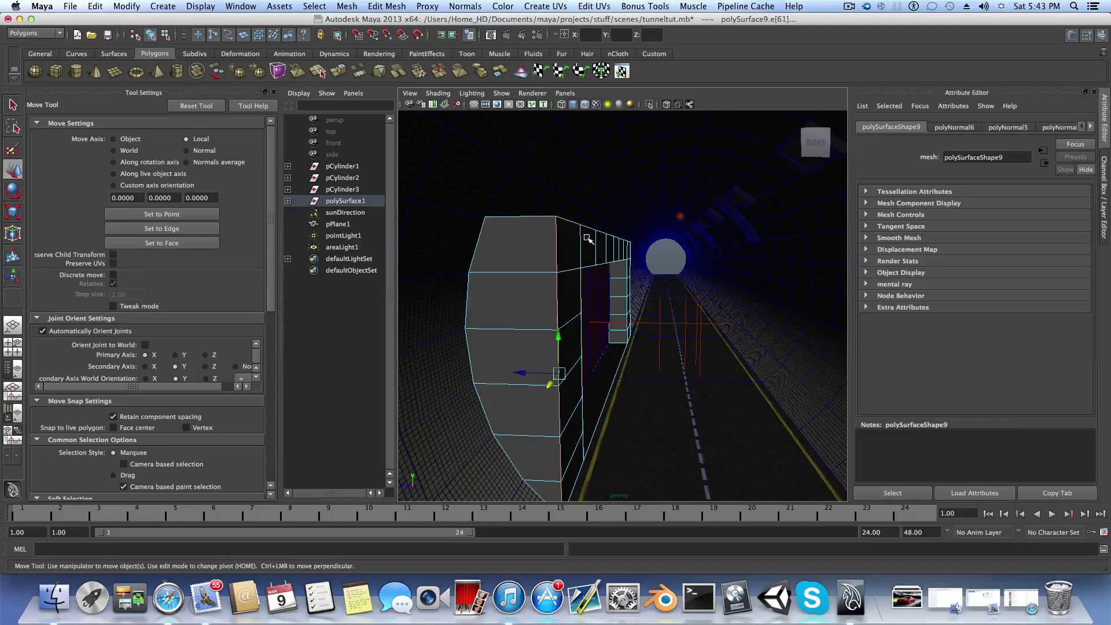
pyautogui.keyDown('alt'); pyautogui.moveTo(589, 238); pyautogui.dragTo(571, 319); pyautogui.keyUp('alt')
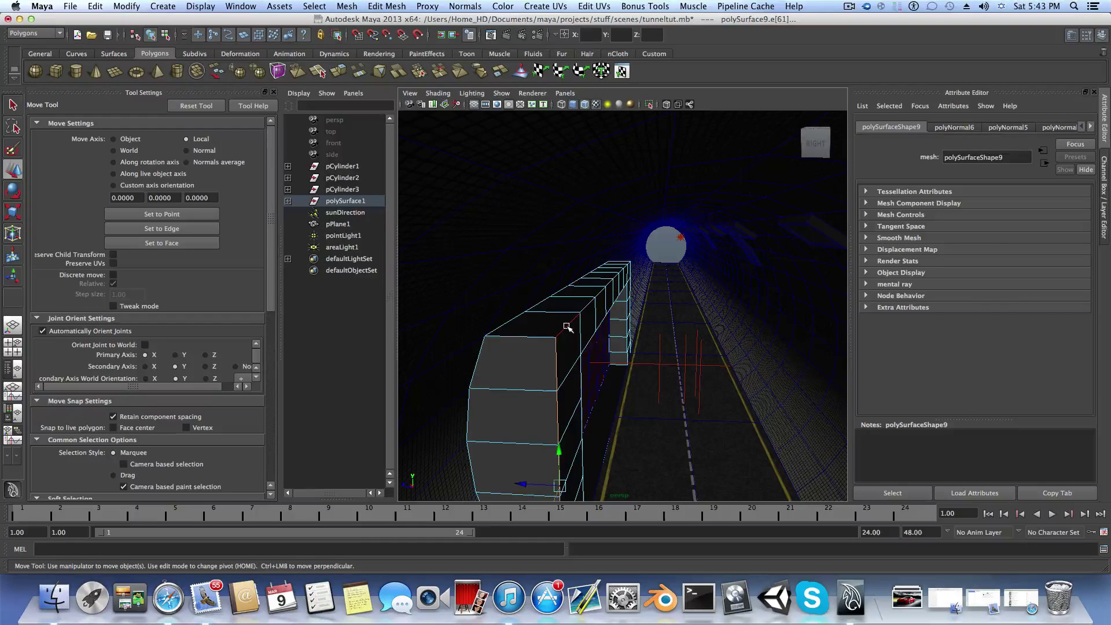
pyautogui.keyDown('shift'); pyautogui.doubleClick(566, 326); pyautogui.keyUp('shift')
pyautogui.keyDown('alt'); pyautogui.moveTo(582, 329); pyautogui.dragTo(562, 313); pyautogui.keyUp('alt')
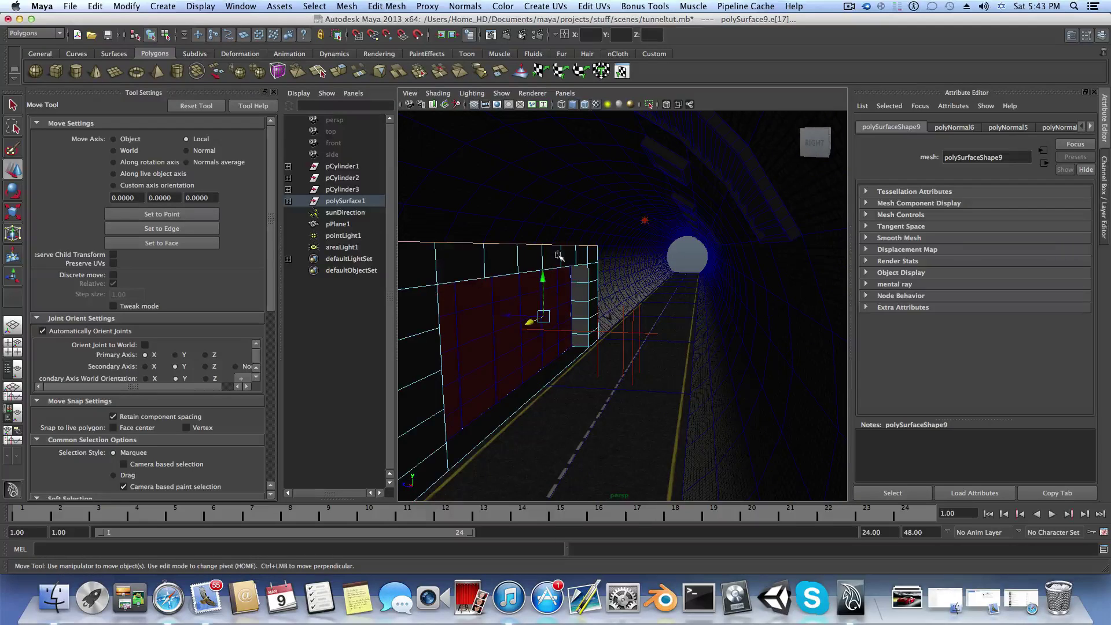
pyautogui.keyDown('alt'); pyautogui.moveTo(595, 303); pyautogui.dragTo(679, 327, button='right'); pyautogui.keyUp('alt')
pyautogui.keyDown('alt'); pyautogui.moveTo(540, 338); pyautogui.dragTo(581, 340, button='middle'); pyautogui.keyUp('alt')
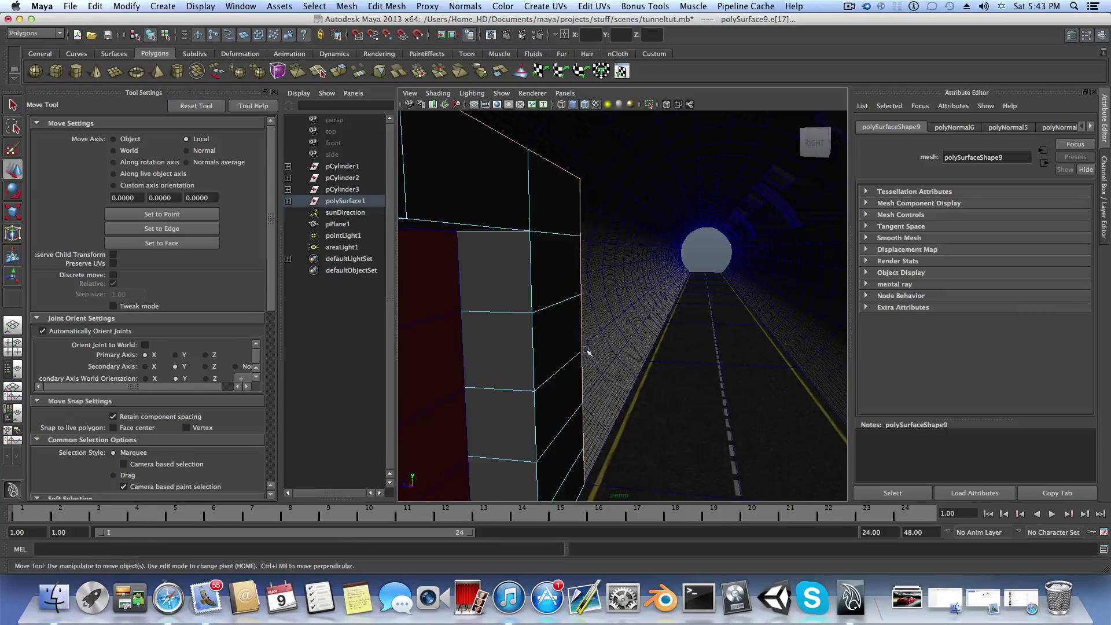
pyautogui.keyDown('alt'); pyautogui.moveTo(585, 350); pyautogui.dragTo(592, 346); pyautogui.keyUp('alt')
pyautogui.keyDown('alt'); pyautogui.moveTo(598, 307); pyautogui.dragTo(535, 359); pyautogui.keyUp('alt')
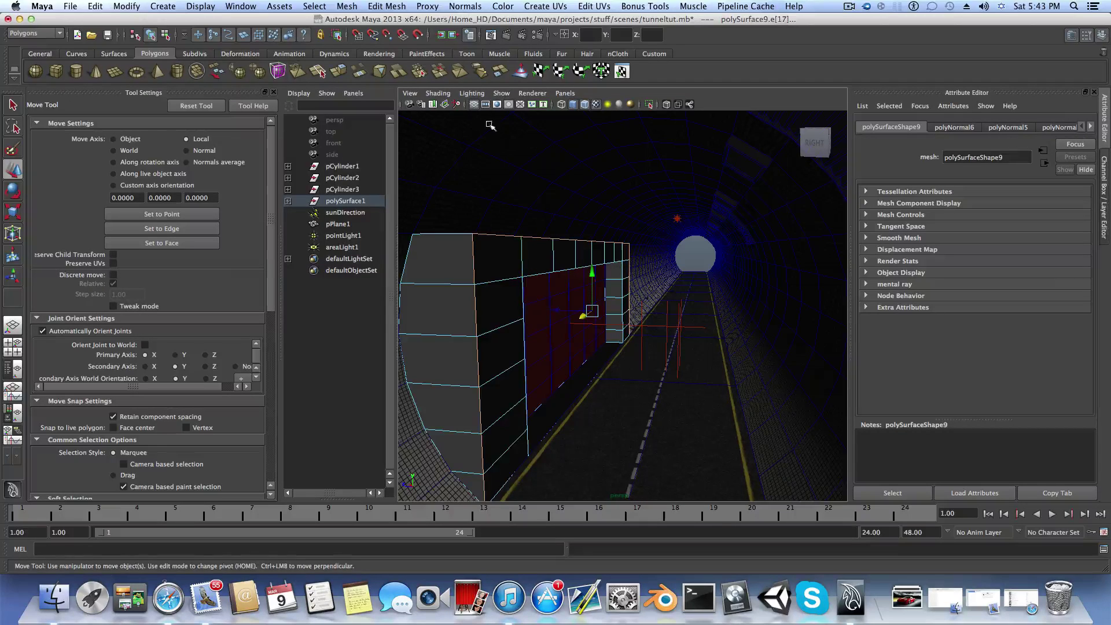
# - Try beveling the side opening block's selected border edges with an offset of 0.483, then undo the bevel
pyautogui.click(396, 7)
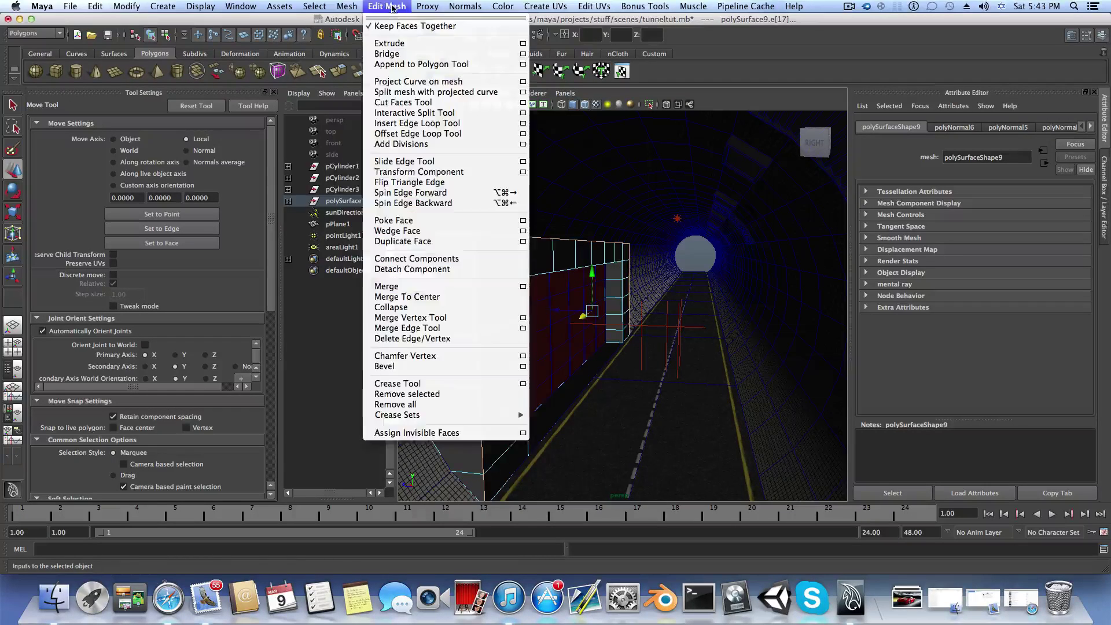
pyautogui.click(431, 366)
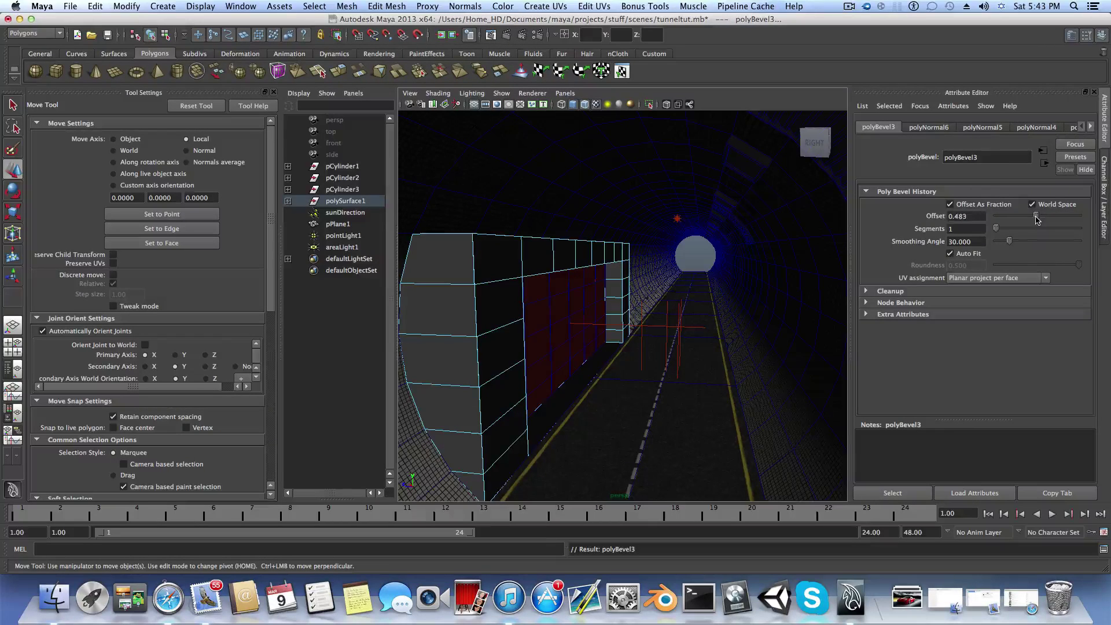
pyautogui.moveTo(1023, 222)
pyautogui.mouseDown()
pyautogui.moveTo(1011, 222)
pyautogui.moveTo(1033, 223)
pyautogui.mouseUp()
pyautogui.click(496, 376)
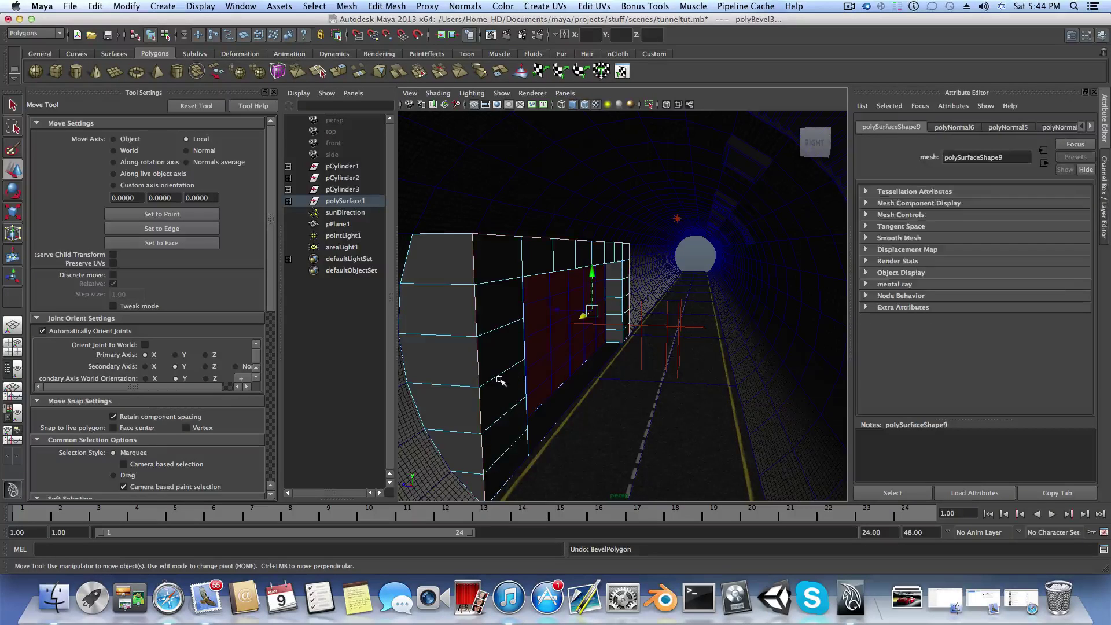
pyautogui.moveTo(496, 377)
pyautogui.keyDown('alt'); pyautogui.mouseDown()
pyautogui.moveTo(506, 380)
pyautogui.moveTo(491, 385)
pyautogui.mouseUp(); pyautogui.keyUp('alt')
pyautogui.keyDown('alt'); pyautogui.moveTo(492, 385); pyautogui.dragTo(629, 368, button='middle'); pyautogui.keyUp('alt')
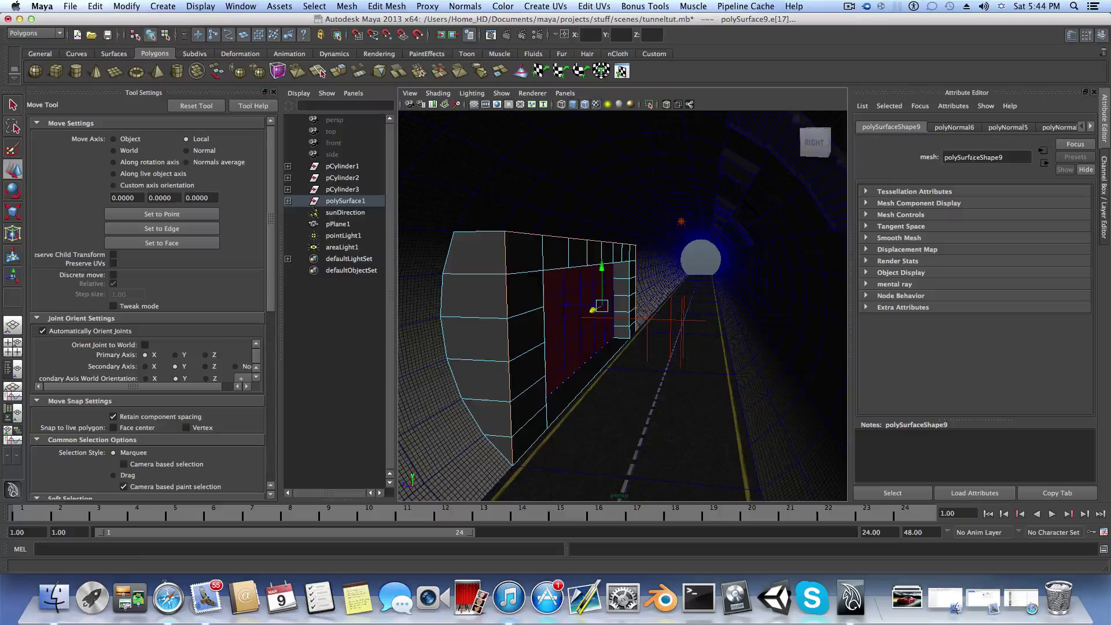
# - Clear the edge selection on the side opening block and switch it to face selection
pyautogui.hotkey('ctrl', 'z')
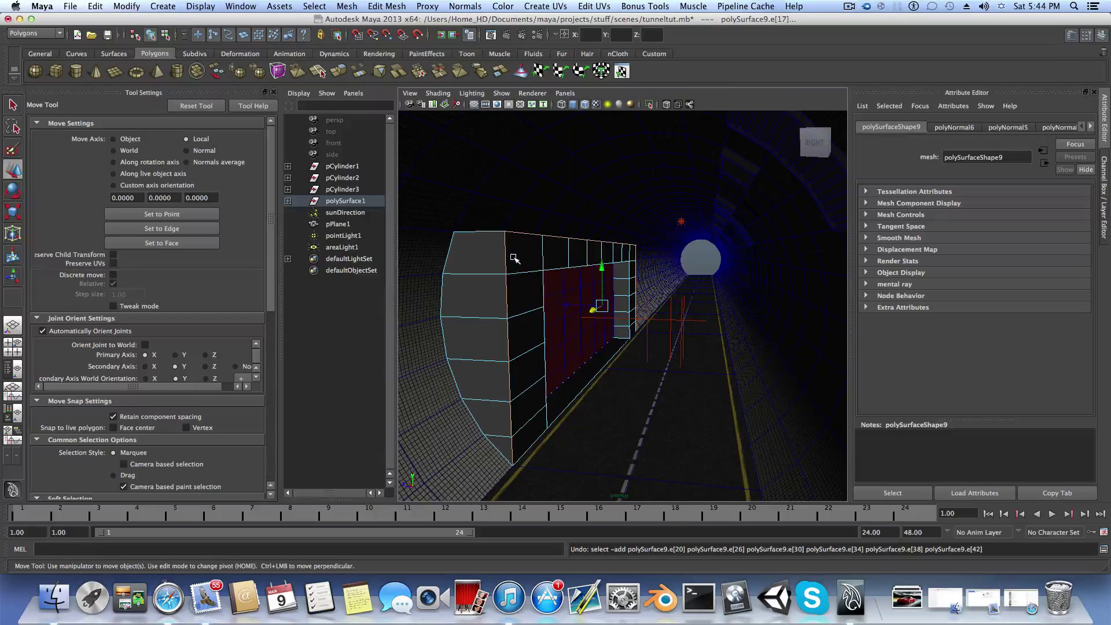
pyautogui.click(514, 259)
pyautogui.moveTo(512, 258); pyautogui.dragTo(512, 290, button='right')
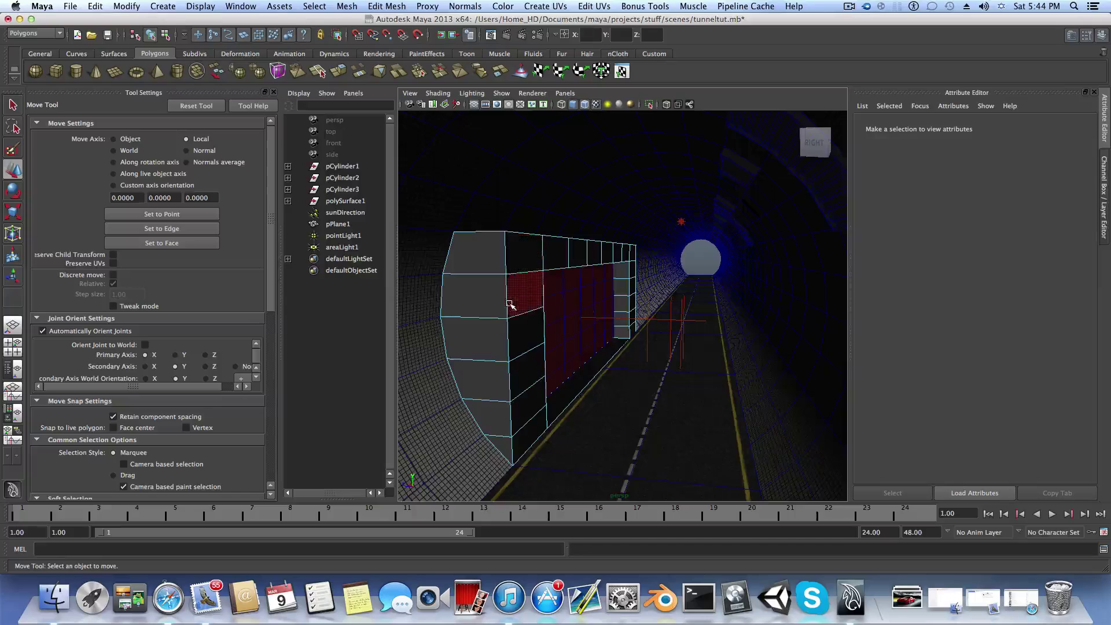
pyautogui.keyDown('alt'); pyautogui.moveTo(508, 303); pyautogui.dragTo(557, 318, button='middle'); pyautogui.keyUp('alt')
pyautogui.press('[')
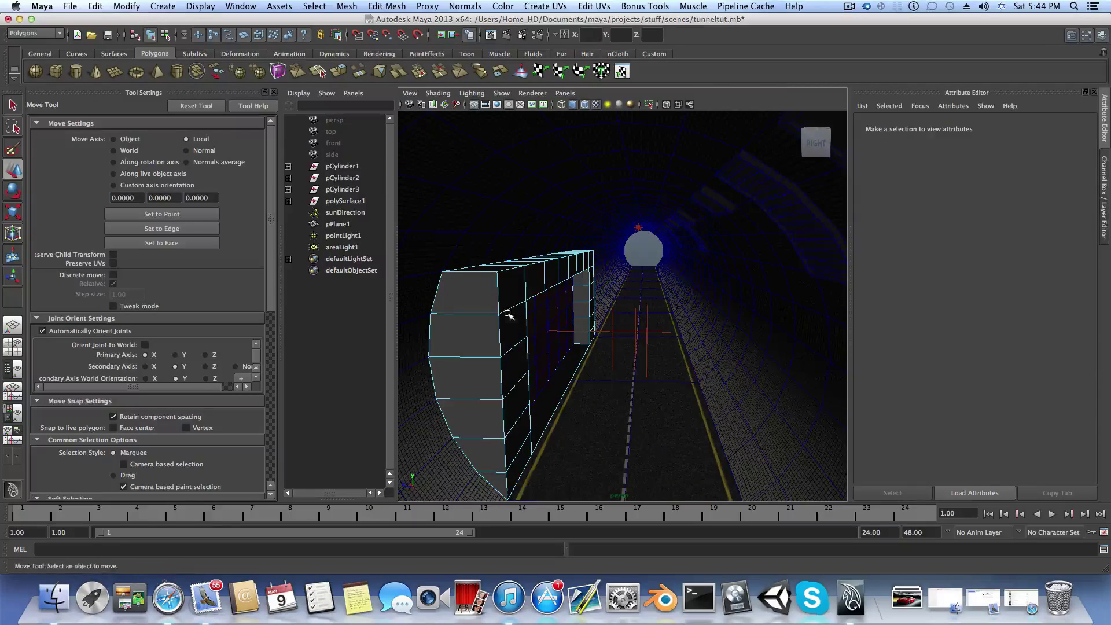
# - Select all faces of the side opening block except the strip along the opening's floor
pyautogui.moveTo(476, 218); pyautogui.dragTo(630, 338)
pyautogui.press('f')
pyautogui.keyDown('alt'); pyautogui.moveTo(585, 441); pyautogui.dragTo(599, 435); pyautogui.keyUp('alt')
pyautogui.press('[')
pyautogui.press('[')
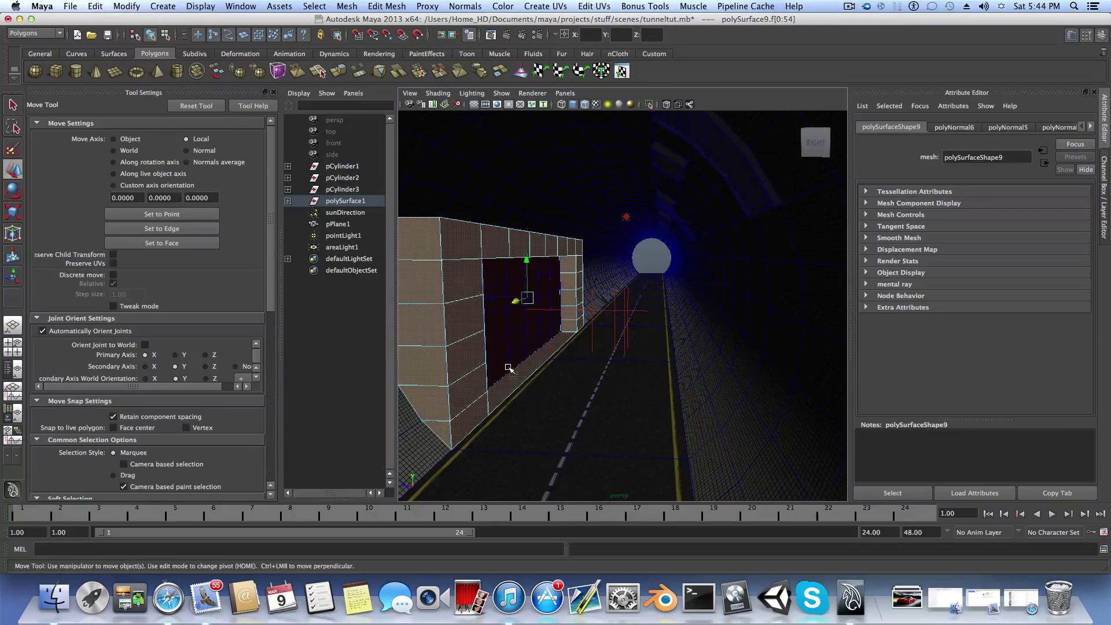
pyautogui.keyDown('ctrl'); pyautogui.click(528, 390); pyautogui.keyUp('ctrl')
pyautogui.keyDown('alt'); pyautogui.moveTo(536, 446); pyautogui.dragTo(563, 446); pyautogui.keyUp('alt')
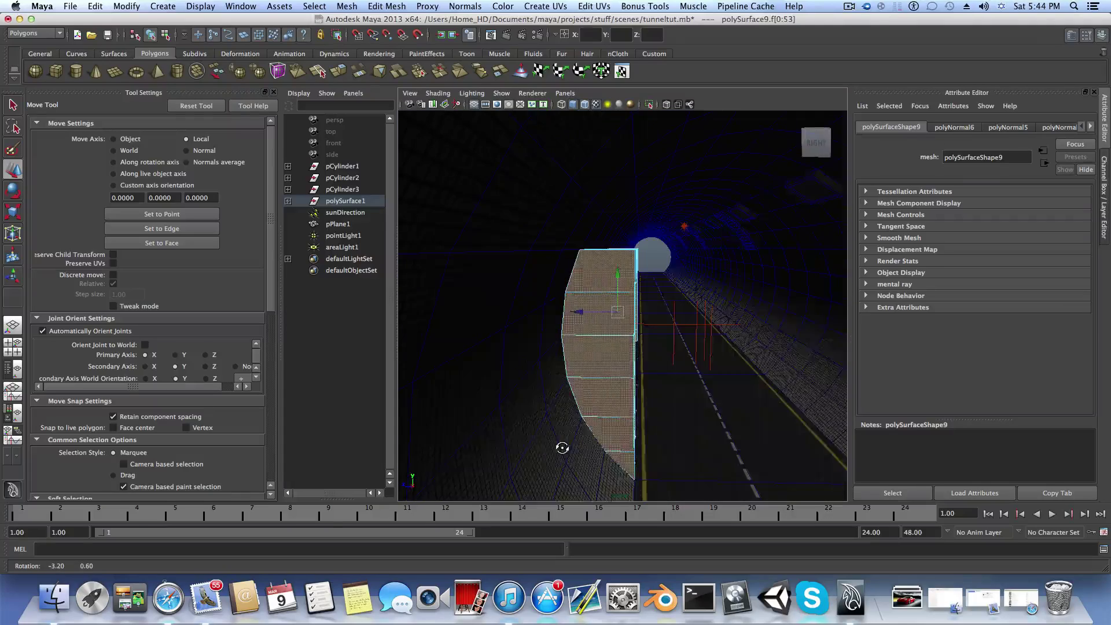
pyautogui.keyDown('alt'); pyautogui.moveTo(562, 446); pyautogui.dragTo(557, 453, button='middle'); pyautogui.keyUp('alt')
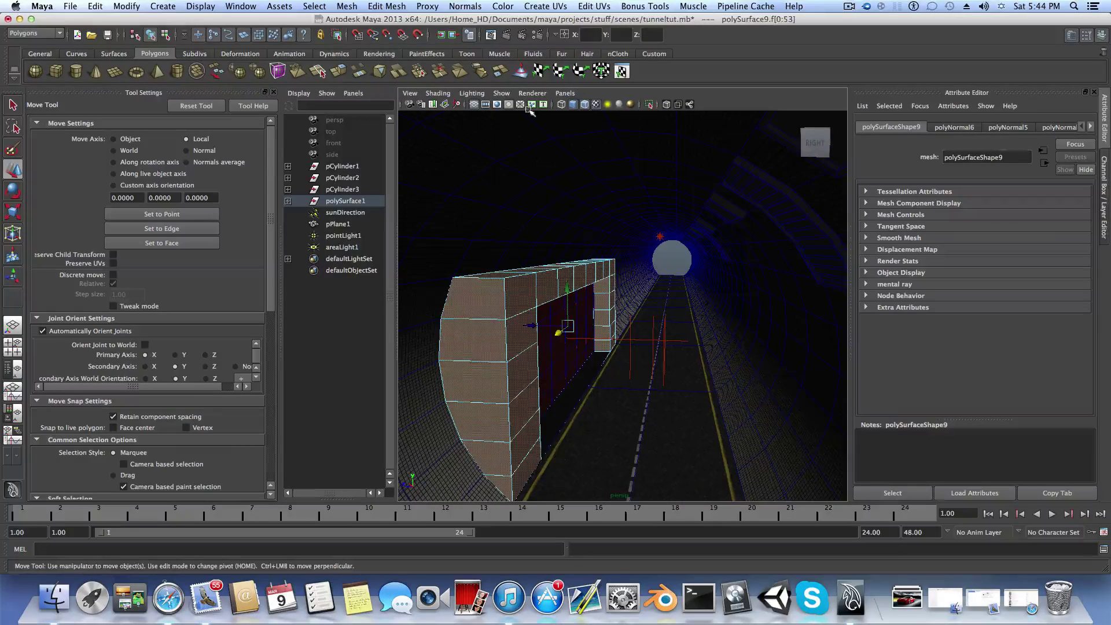
# - Turn off Keep Faces Together so that the selected faces are extruded separately
pyautogui.click(387, 6)
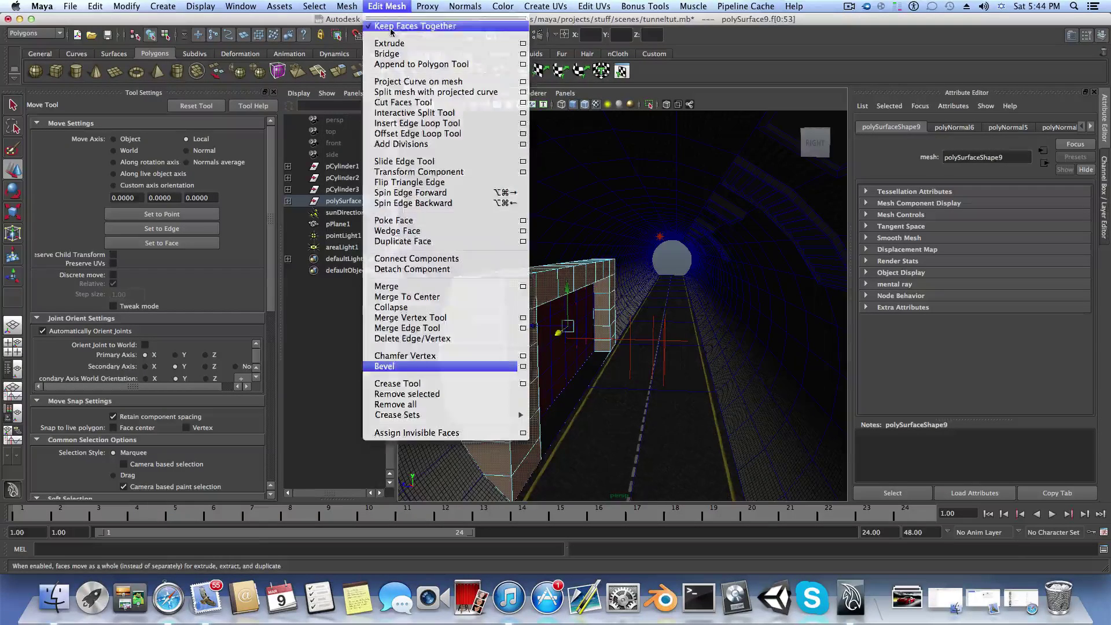
pyautogui.click(391, 29)
pyautogui.click(383, 6)
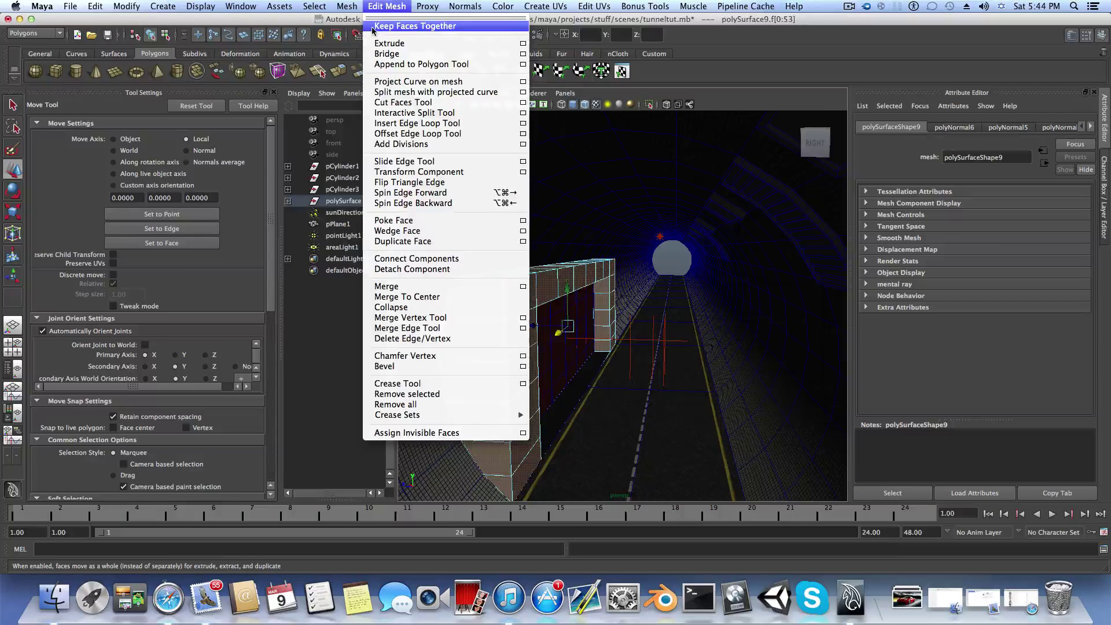
pyautogui.moveTo(348, 7)
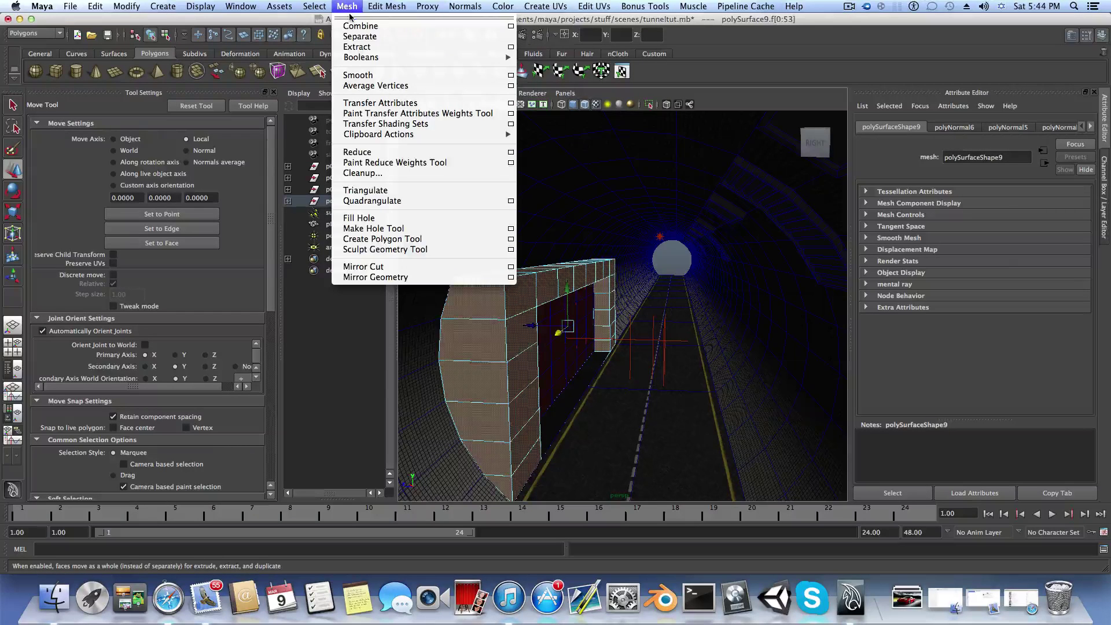
pyautogui.click(348, 7)
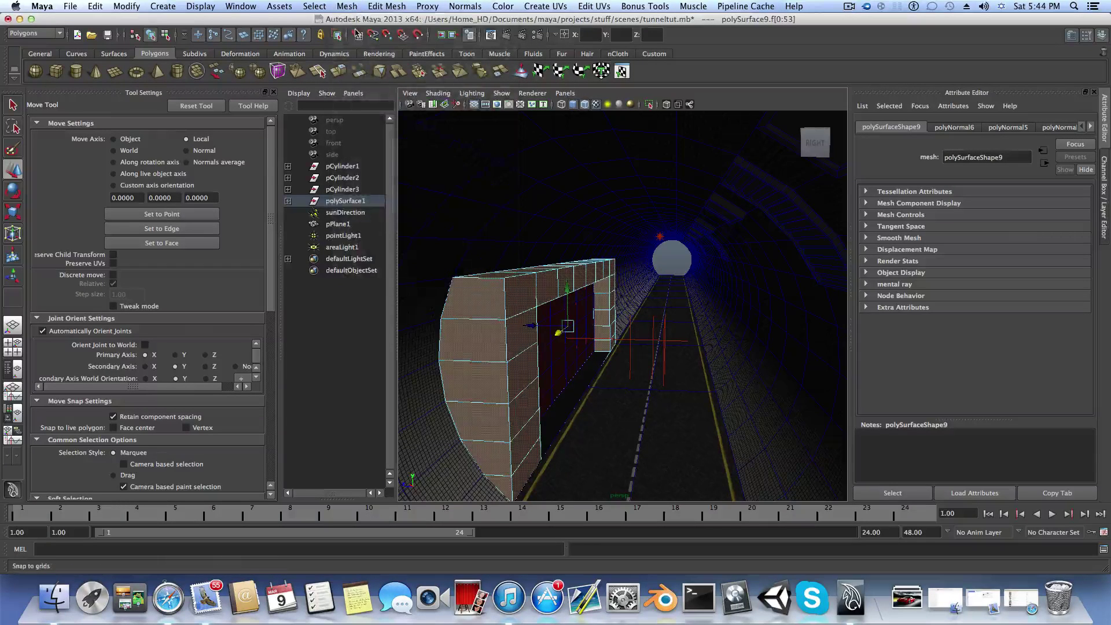
# - Try extruding the selected block faces with 15 divisions and a local Z translation of 0.015, then undo the extrusion
pyautogui.click(340, 72)
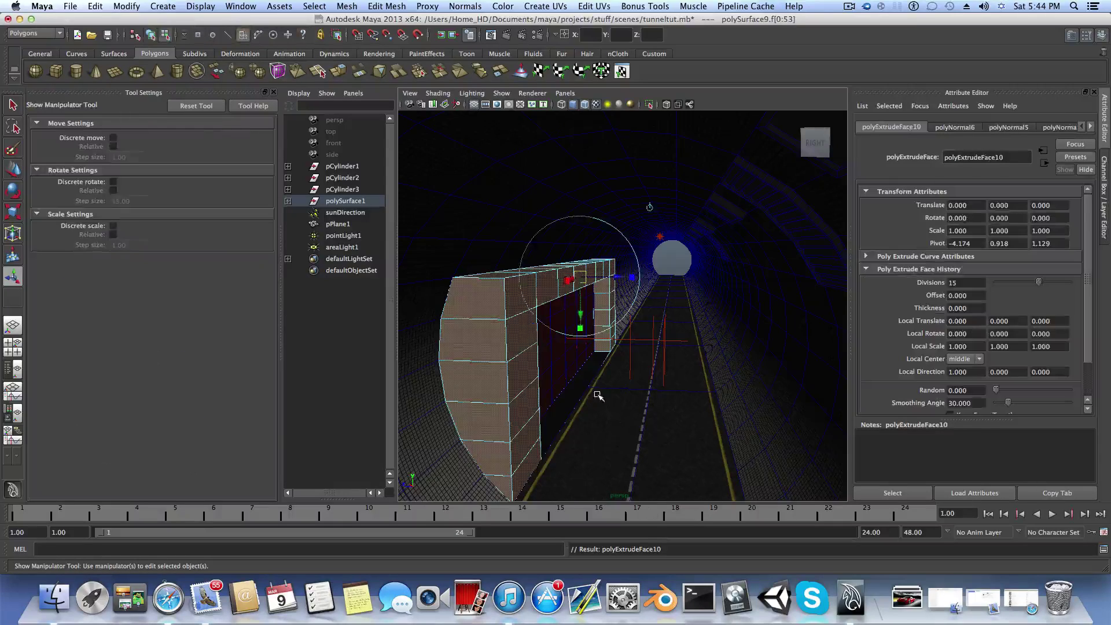
pyautogui.moveTo(616, 277); pyautogui.dragTo(612, 326)
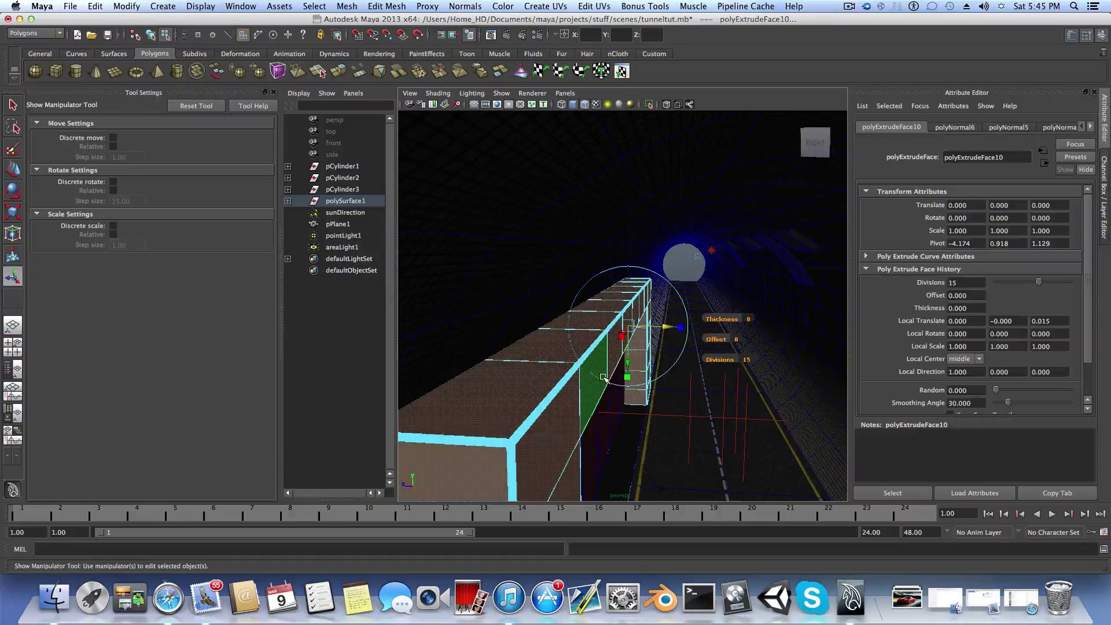
pyautogui.press('z')
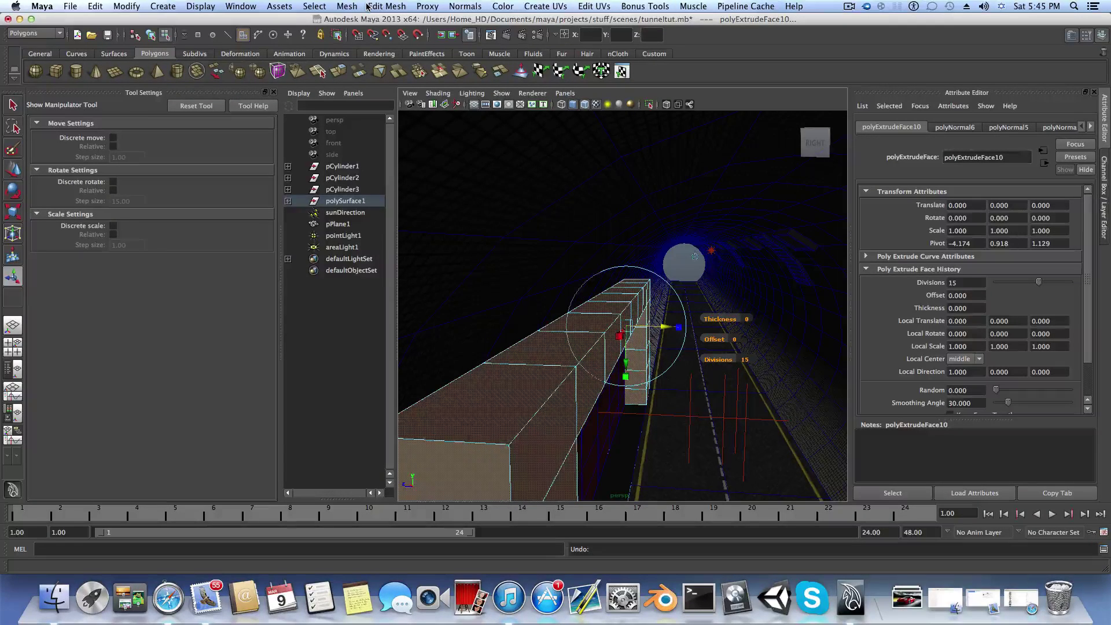
pyautogui.hotkey('ctrl', 'z')
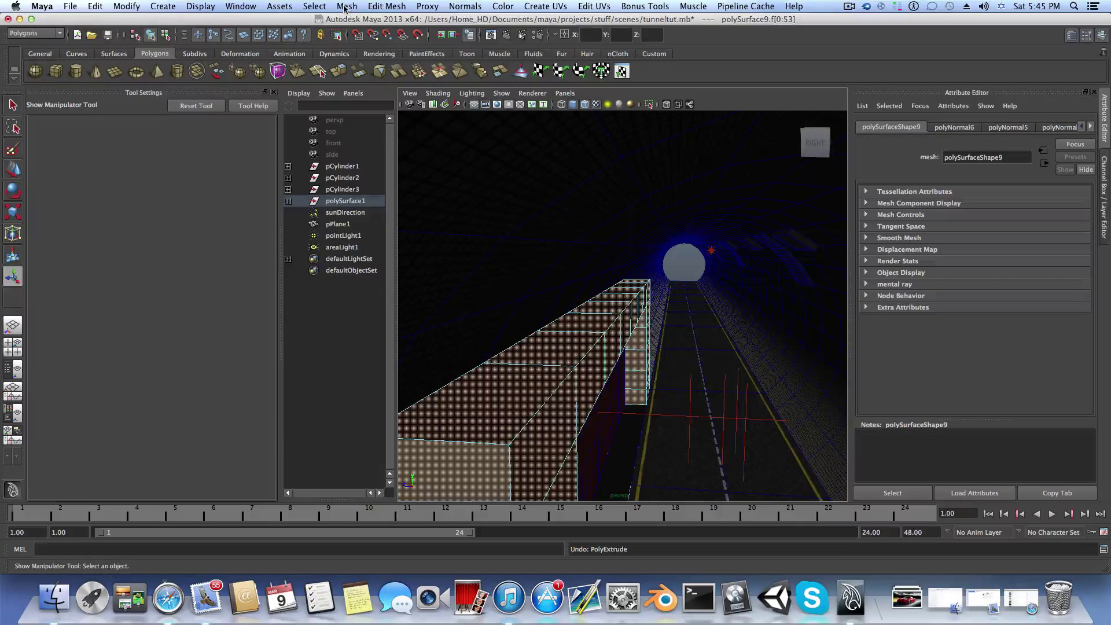
# - Set the face extrusion to 1 division and apply it to the side opening block's selected faces
pyautogui.click(376, 7)
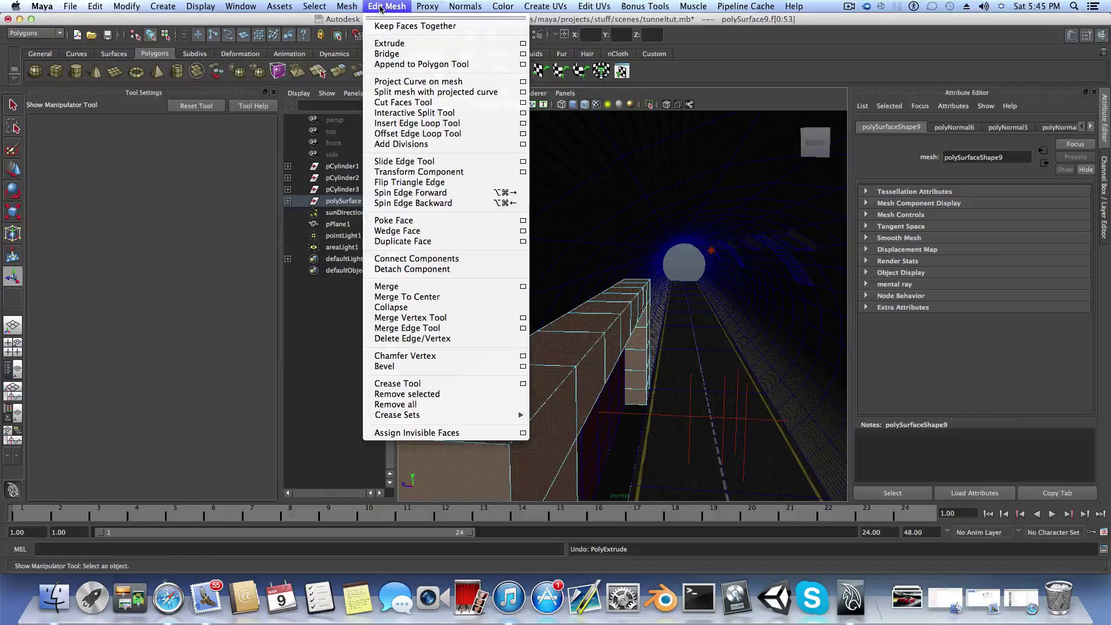
pyautogui.click(523, 45)
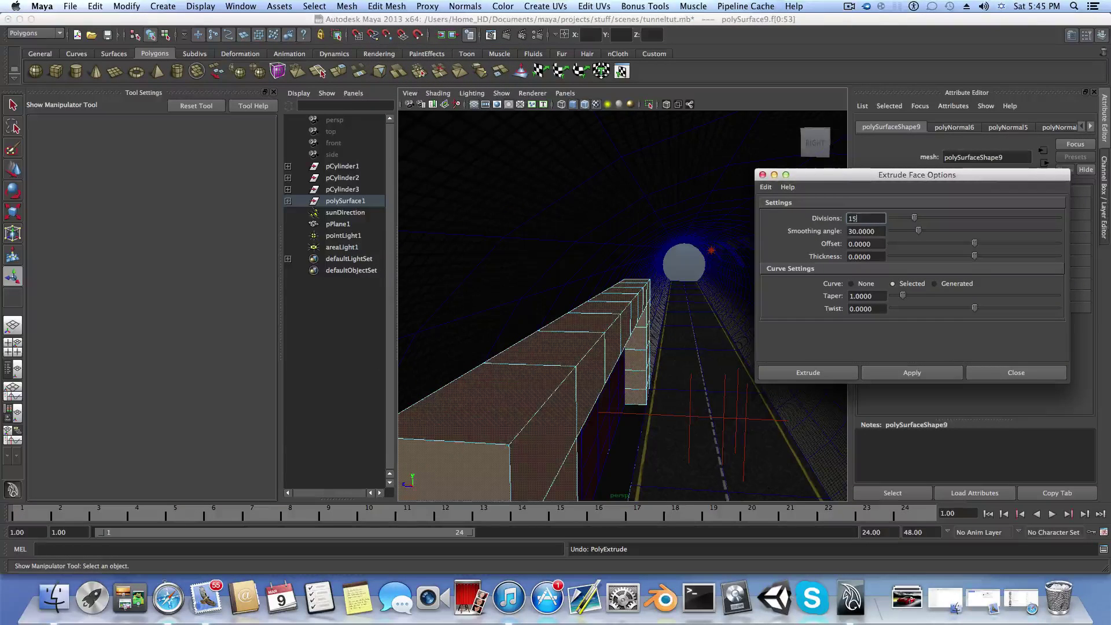
pyautogui.moveTo(857, 218); pyautogui.dragTo(841, 216)
pyautogui.write('1')
pyautogui.press('Return')
pyautogui.click(912, 379)
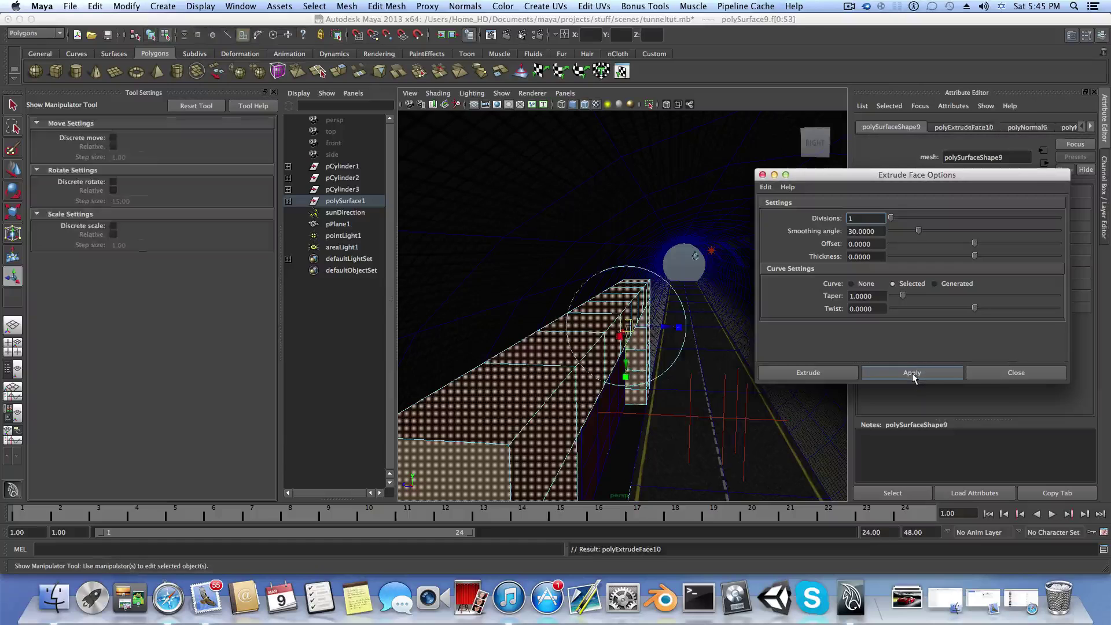
# - Pull the newly extruded faces slightly outward from the side opening block
pyautogui.click(664, 329)
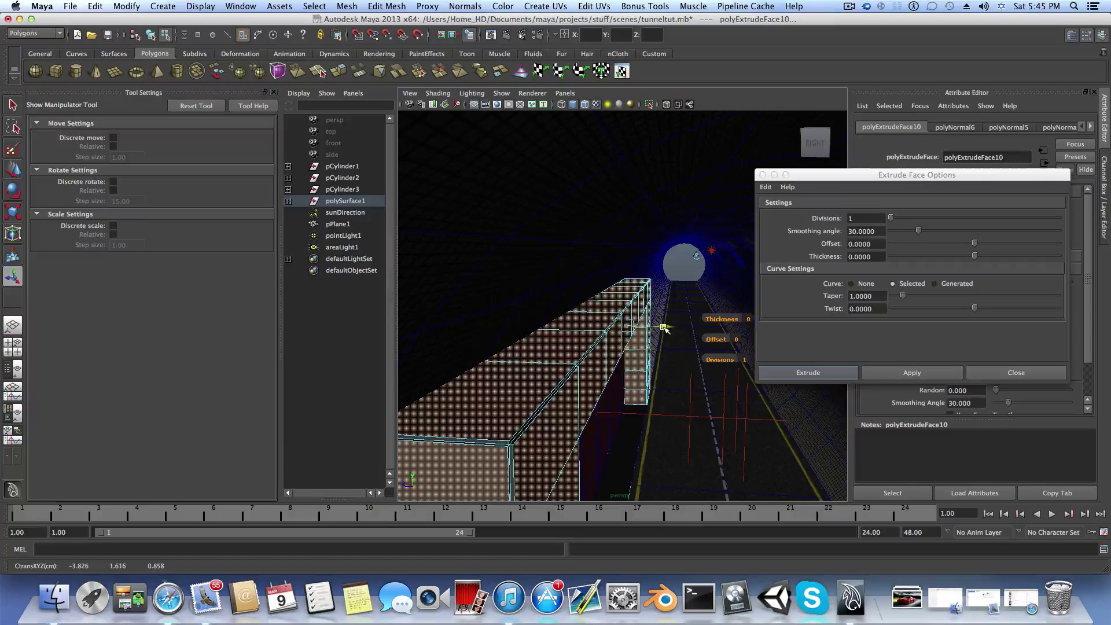
pyautogui.moveTo(663, 327); pyautogui.dragTo(664, 327)
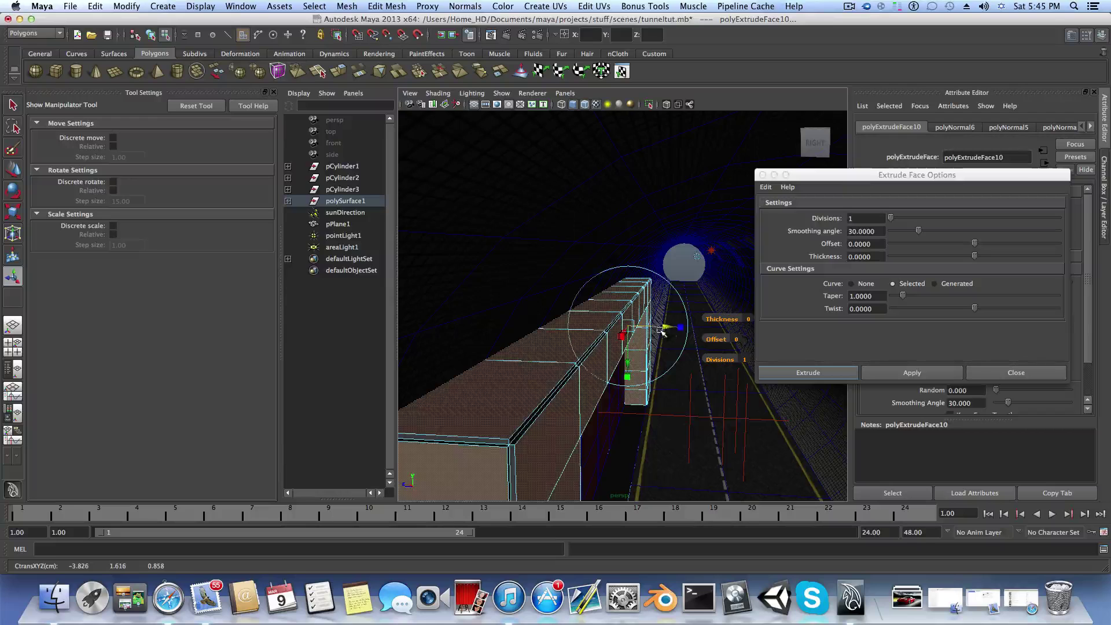
pyautogui.keyDown('alt'); pyautogui.moveTo(631, 404); pyautogui.dragTo(614, 379); pyautogui.keyUp('alt')
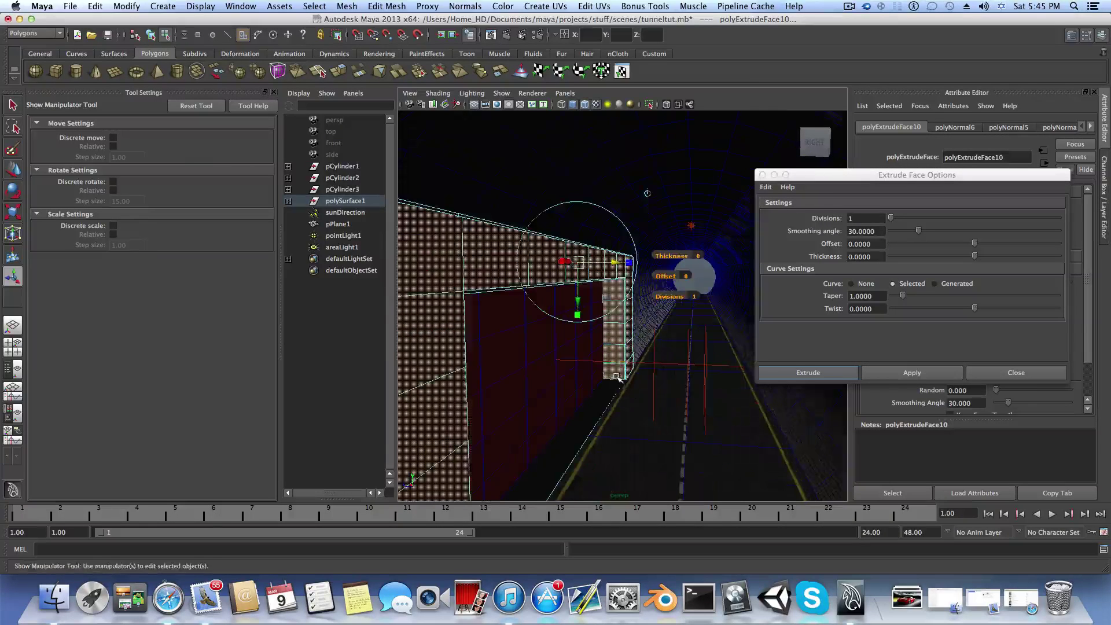
pyautogui.keyDown('alt'); pyautogui.moveTo(614, 378); pyautogui.dragTo(635, 377, button='middle'); pyautogui.keyUp('alt')
# - Scale the extruded faces down to about 0.936 by 0.946 to form tiles separated by narrow grooves
pyautogui.moveTo(638, 320); pyautogui.dragTo(627, 321)
pyautogui.keyDown('alt'); pyautogui.moveTo(570, 343); pyautogui.dragTo(588, 346, button='right'); pyautogui.keyUp('alt')
pyautogui.keyDown('alt'); pyautogui.moveTo(525, 363); pyautogui.dragTo(565, 347, button='middle'); pyautogui.keyUp('alt')
pyautogui.moveTo(595, 332); pyautogui.dragTo(597, 332)
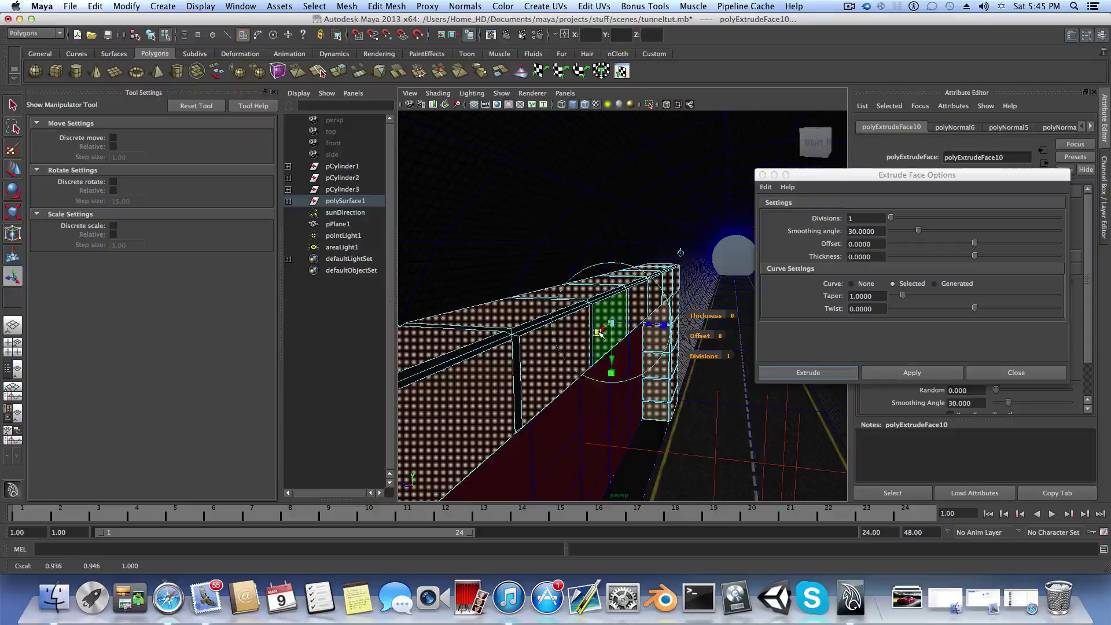
pyautogui.keyDown('alt'); pyautogui.moveTo(615, 373); pyautogui.dragTo(630, 344, button='middle'); pyautogui.keyUp('alt')
pyautogui.keyDown('alt'); pyautogui.moveTo(630, 344); pyautogui.dragTo(615, 346, button='right'); pyautogui.keyUp('alt')
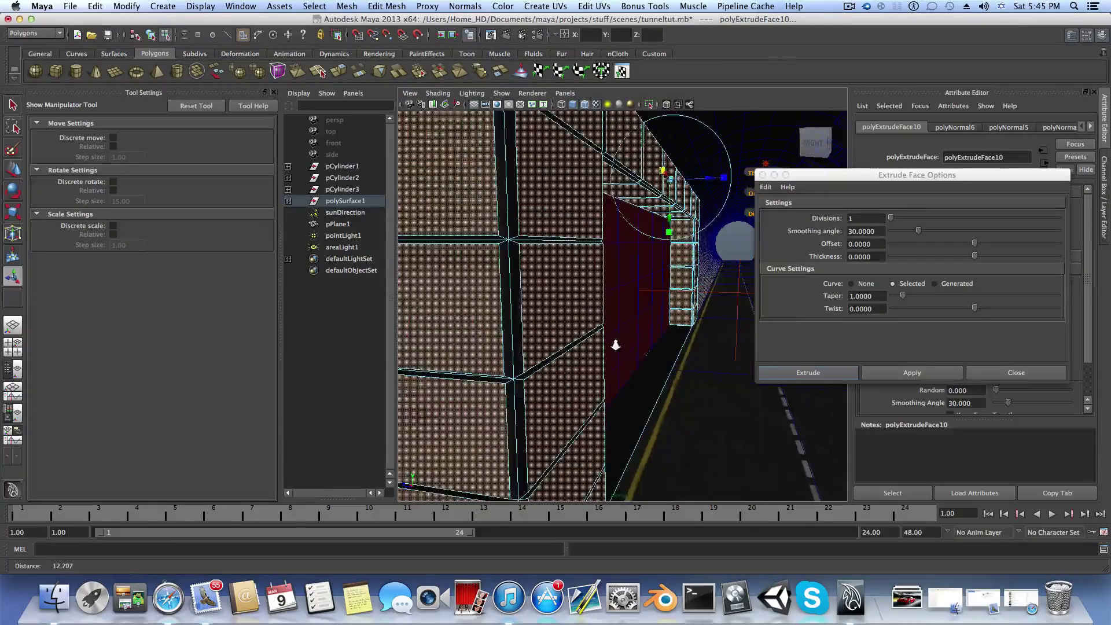
pyautogui.keyDown('alt'); pyautogui.moveTo(528, 384); pyautogui.dragTo(563, 383); pyautogui.keyUp('alt')
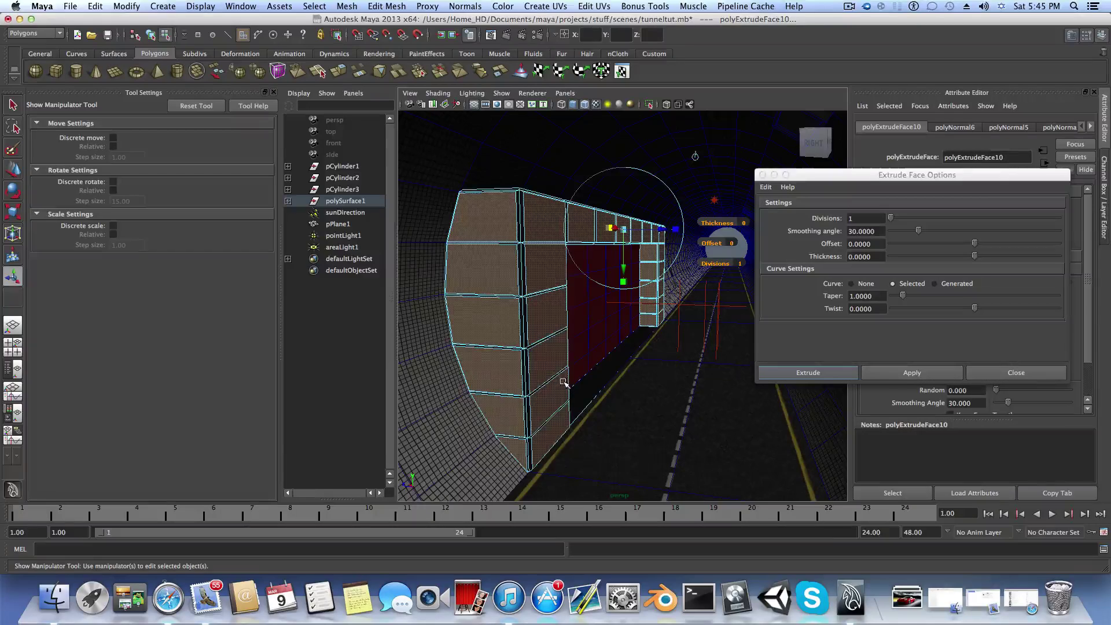
# - Return to object selection, close the extrude options, and reselect the side opening block
pyautogui.press('F8')
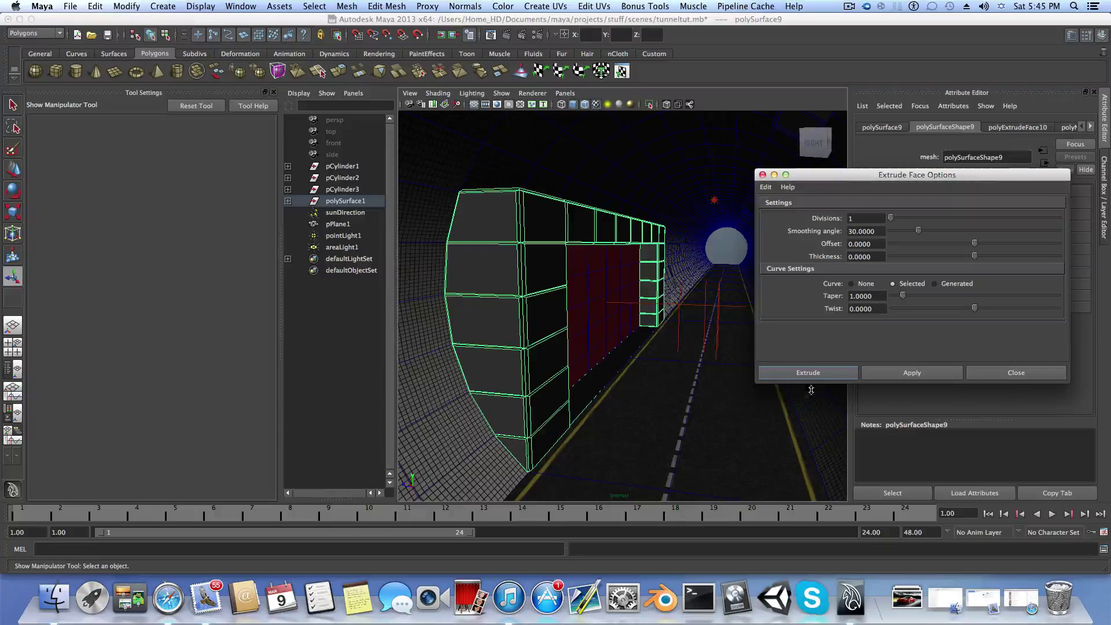
pyautogui.click(1016, 373)
pyautogui.click(613, 374)
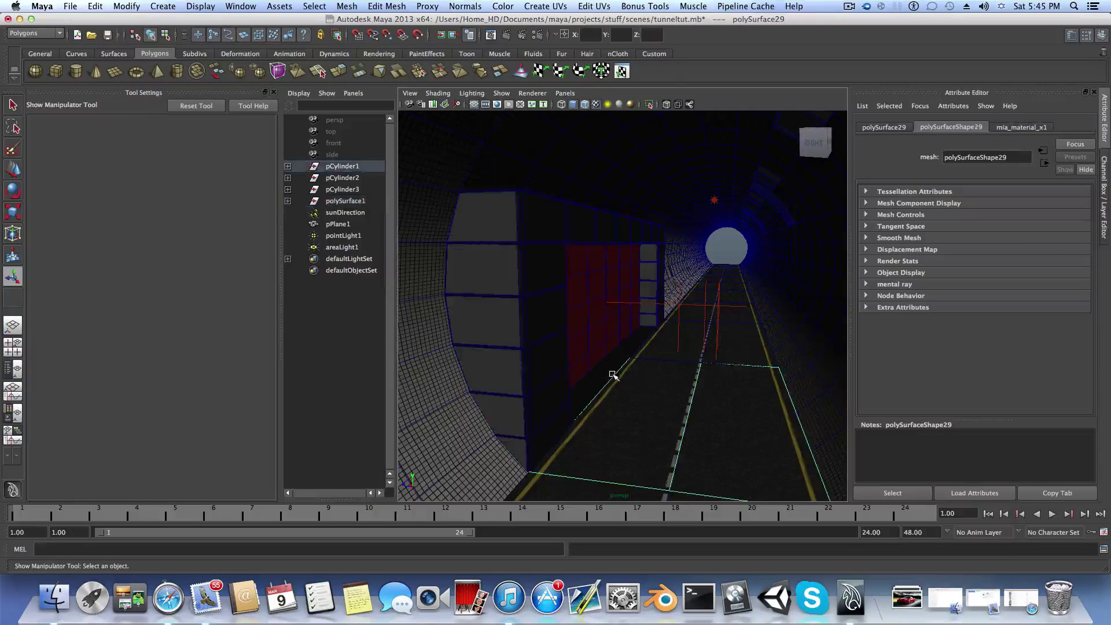
pyautogui.click(600, 370)
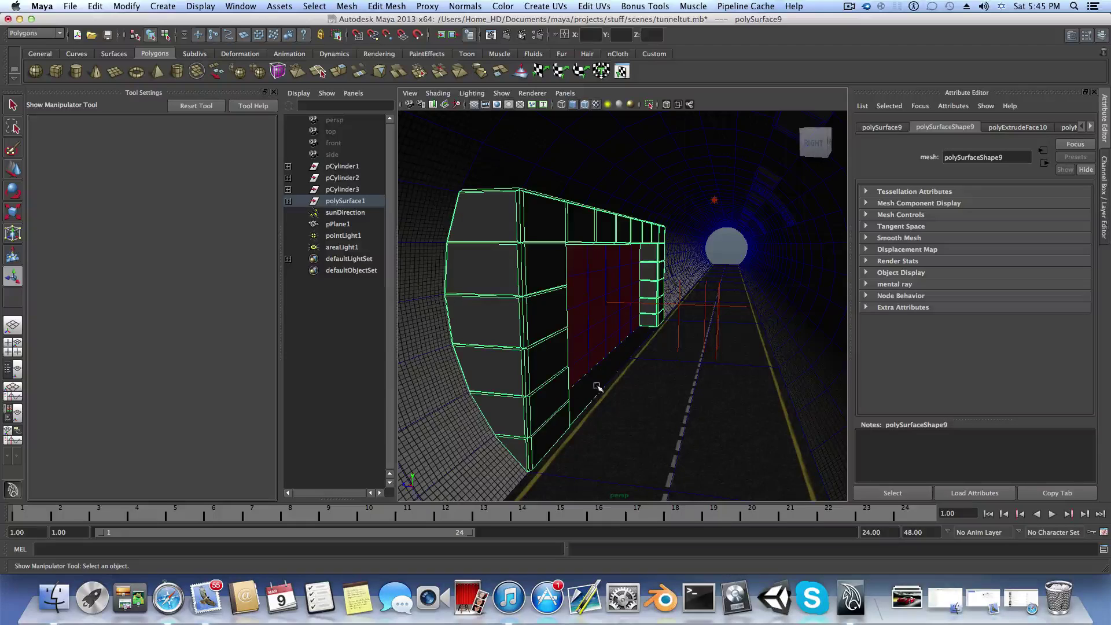
# - Examine the tiled surface of the side opening block up close and from farther along the road
pyautogui.keyDown('alt'); pyautogui.moveTo(589, 382); pyautogui.dragTo(628, 359, button='right'); pyautogui.keyUp('alt')
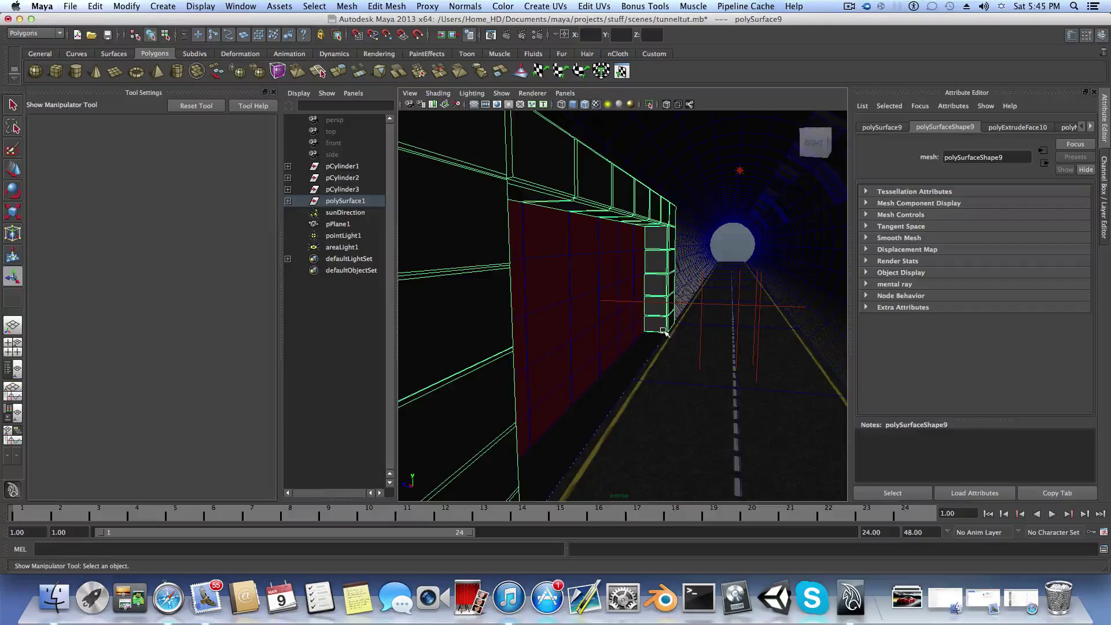
pyautogui.keyDown('alt'); pyautogui.moveTo(672, 451); pyautogui.dragTo(644, 451, button='right'); pyautogui.keyUp('alt')
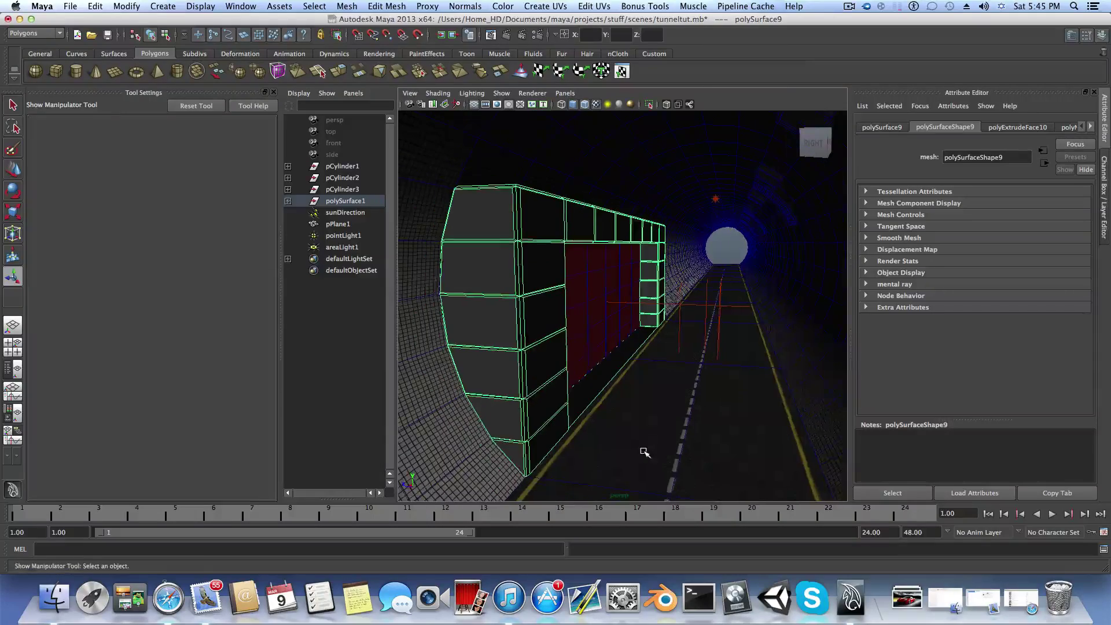
pyautogui.keyDown('alt'); pyautogui.moveTo(644, 451); pyautogui.dragTo(633, 457, button='middle'); pyautogui.keyUp('alt')
pyautogui.keyDown('alt'); pyautogui.moveTo(659, 459); pyautogui.dragTo(649, 456, button='right'); pyautogui.keyUp('alt')
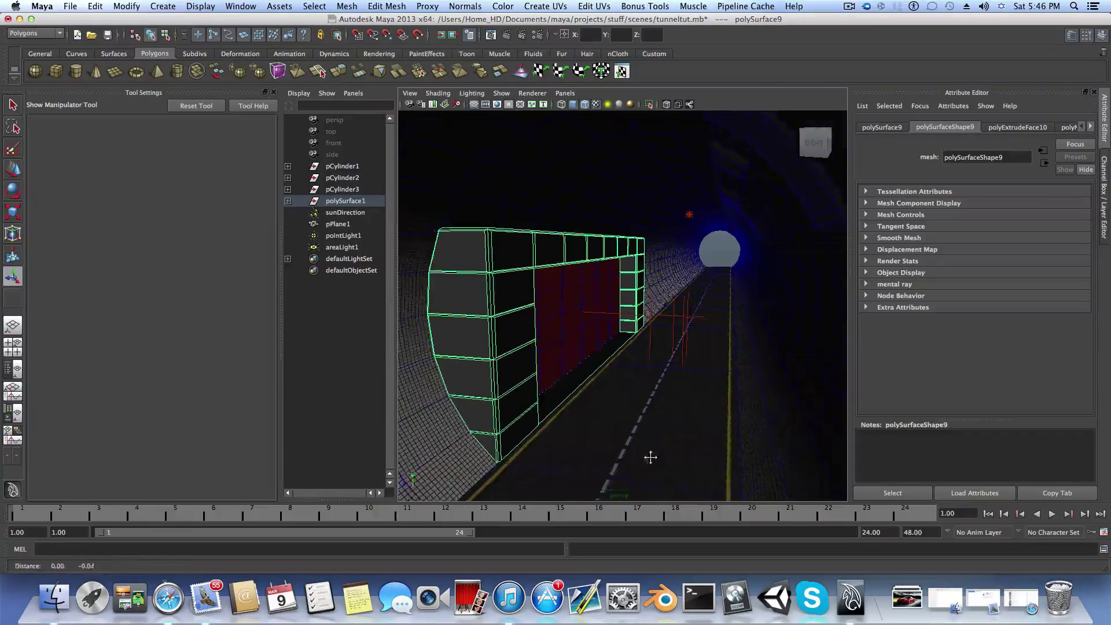
pyautogui.keyDown('alt'); pyautogui.moveTo(649, 456); pyautogui.dragTo(640, 456, button='middle'); pyautogui.keyUp('alt')
pyautogui.keyDown('alt'); pyautogui.moveTo(640, 455); pyautogui.dragTo(650, 455); pyautogui.keyUp('alt')
pyautogui.keyDown('alt'); pyautogui.moveTo(654, 455); pyautogui.dragTo(580, 443, button='middle'); pyautogui.keyUp('alt')
# - Create a polygon cube and move it out of the tunnel onto the open grid beside the entrance
pyautogui.press('f')
pyautogui.keyDown('alt'); pyautogui.moveTo(671, 394); pyautogui.dragTo(612, 404); pyautogui.keyUp('alt')
pyautogui.keyDown('alt'); pyautogui.moveTo(612, 403); pyautogui.dragTo(694, 404, button='middle'); pyautogui.keyUp('alt')
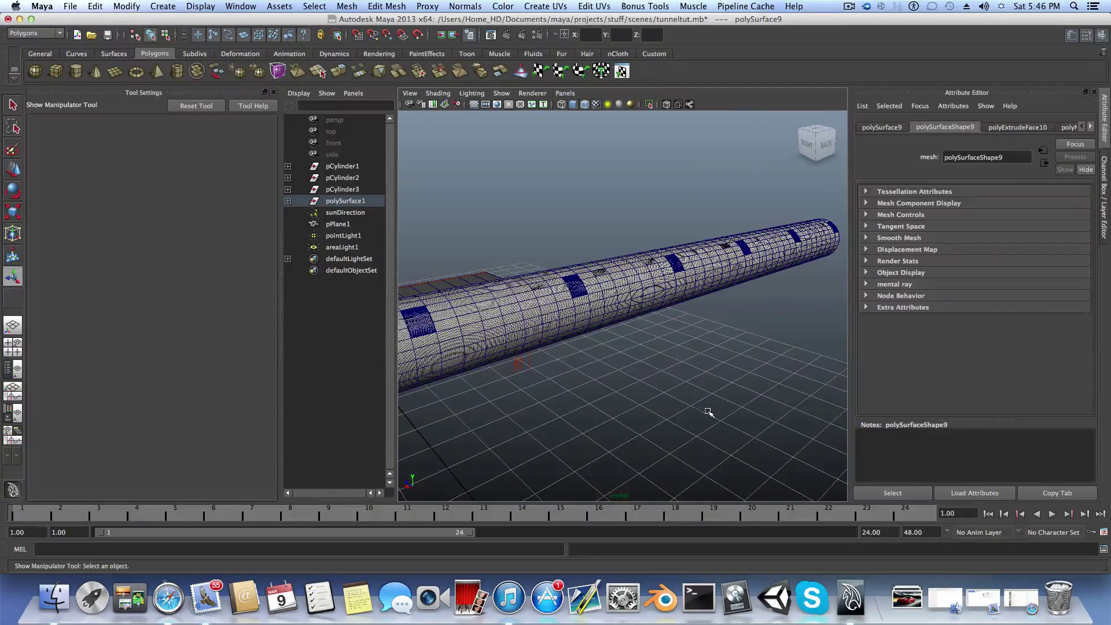
pyautogui.click(56, 70)
pyautogui.keyDown('alt'); pyautogui.moveTo(546, 402); pyautogui.dragTo(580, 402, button='right'); pyautogui.keyUp('alt')
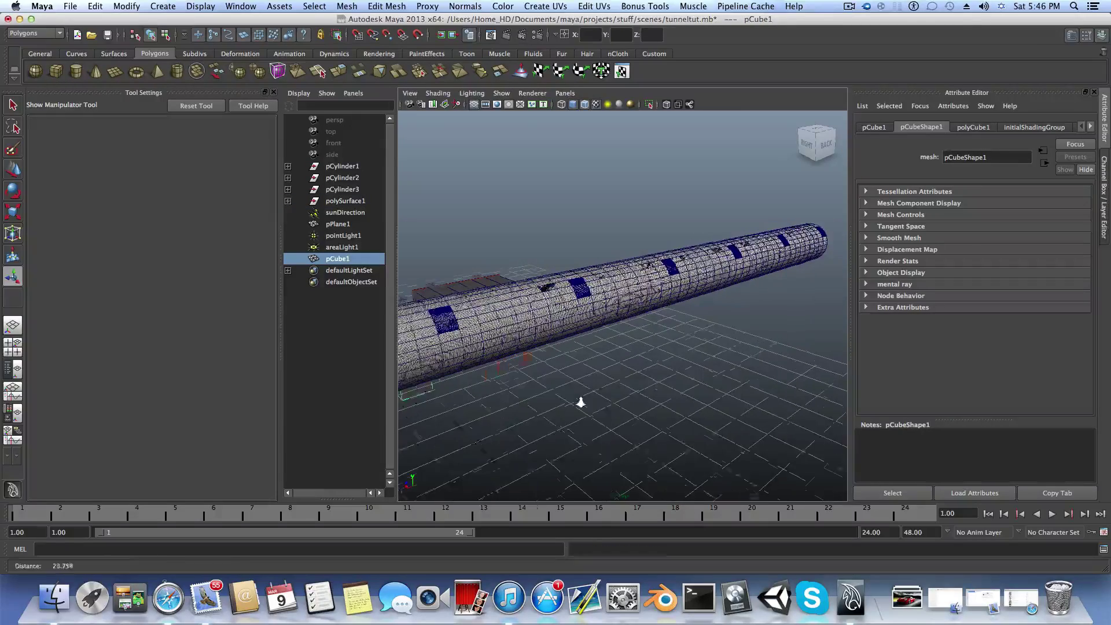
pyautogui.keyDown('alt'); pyautogui.moveTo(580, 402); pyautogui.dragTo(578, 390, button='middle'); pyautogui.keyUp('alt')
pyautogui.click(12, 169)
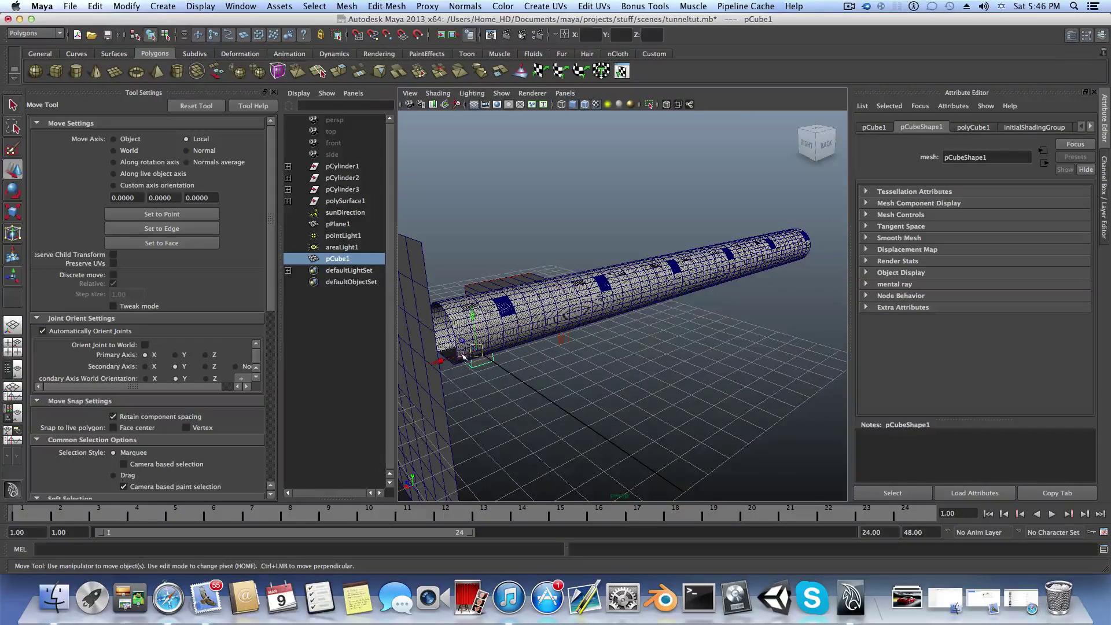
pyautogui.moveTo(461, 341); pyautogui.dragTo(547, 384)
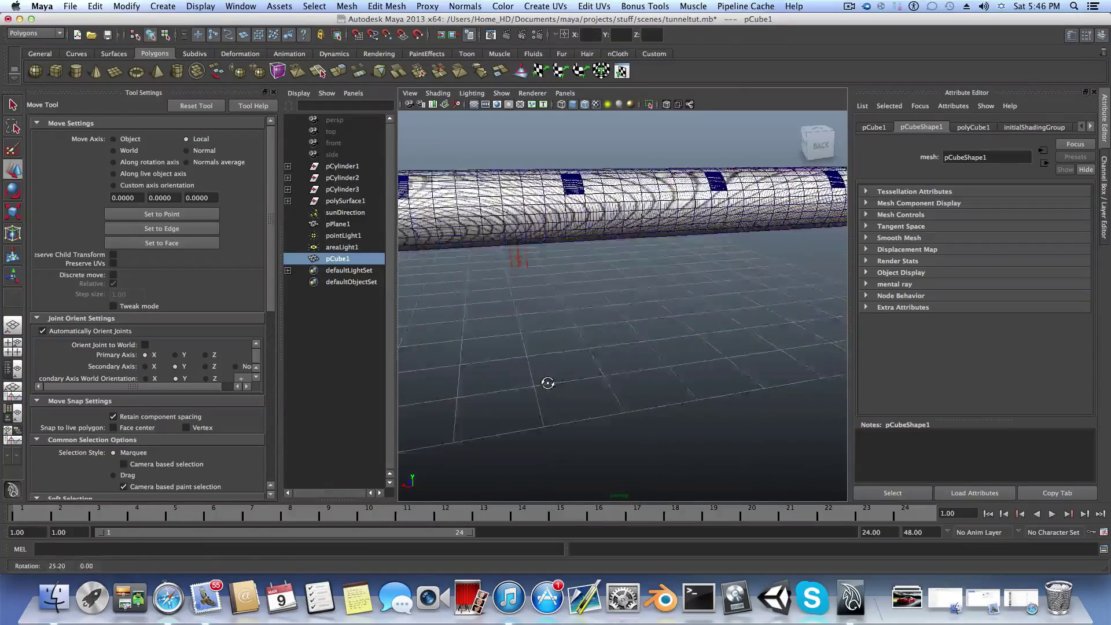
pyautogui.keyDown('alt'); pyautogui.moveTo(547, 384); pyautogui.dragTo(667, 404, button='middle'); pyautogui.keyUp('alt')
pyautogui.keyDown('alt'); pyautogui.moveTo(667, 404); pyautogui.dragTo(664, 418); pyautogui.keyUp('alt')
pyautogui.keyDown('alt'); pyautogui.moveTo(664, 419); pyautogui.dragTo(701, 399, button='middle'); pyautogui.keyUp('alt')
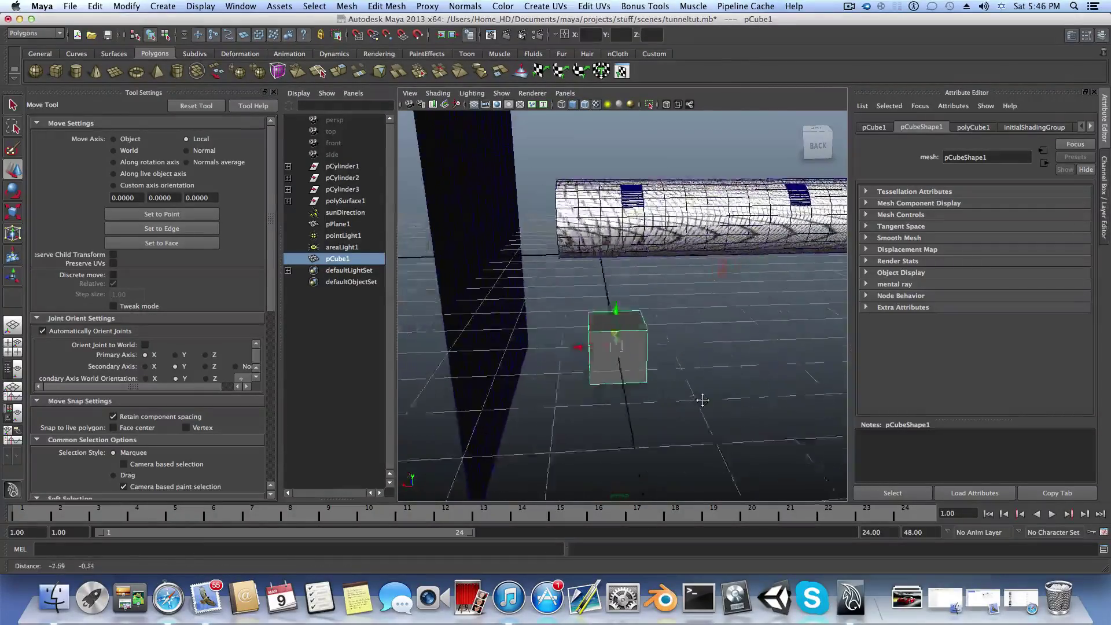
pyautogui.keyDown('alt'); pyautogui.moveTo(702, 399); pyautogui.dragTo(656, 395, button='right'); pyautogui.keyUp('alt')
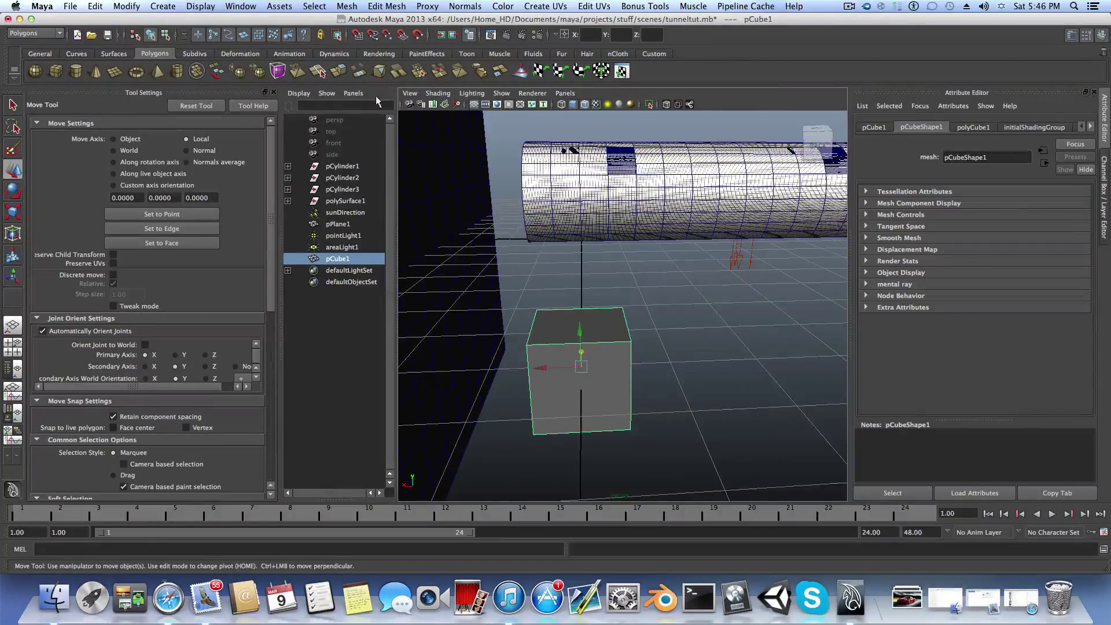
# - Close the Outliner and the tool settings to enlarge the viewport around the new cube
pyautogui.press('space')
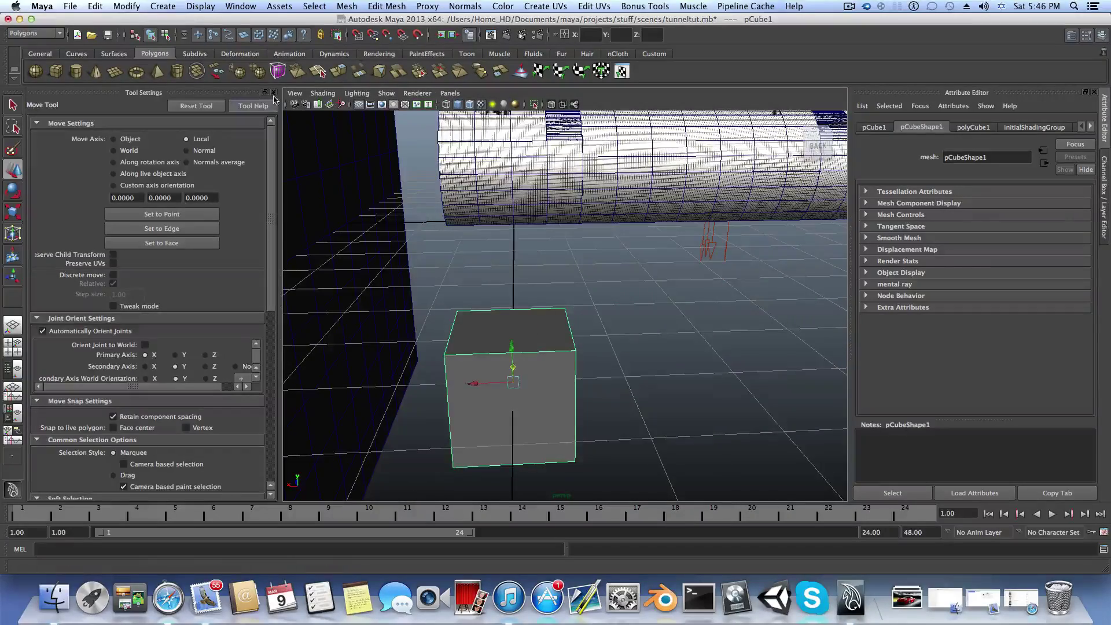
pyautogui.click(273, 92)
pyautogui.scroll(-10, 521, 373)
pyautogui.keyDown('alt'); pyautogui.moveTo(520, 374); pyautogui.dragTo(543, 363, button='middle'); pyautogui.keyUp('alt')
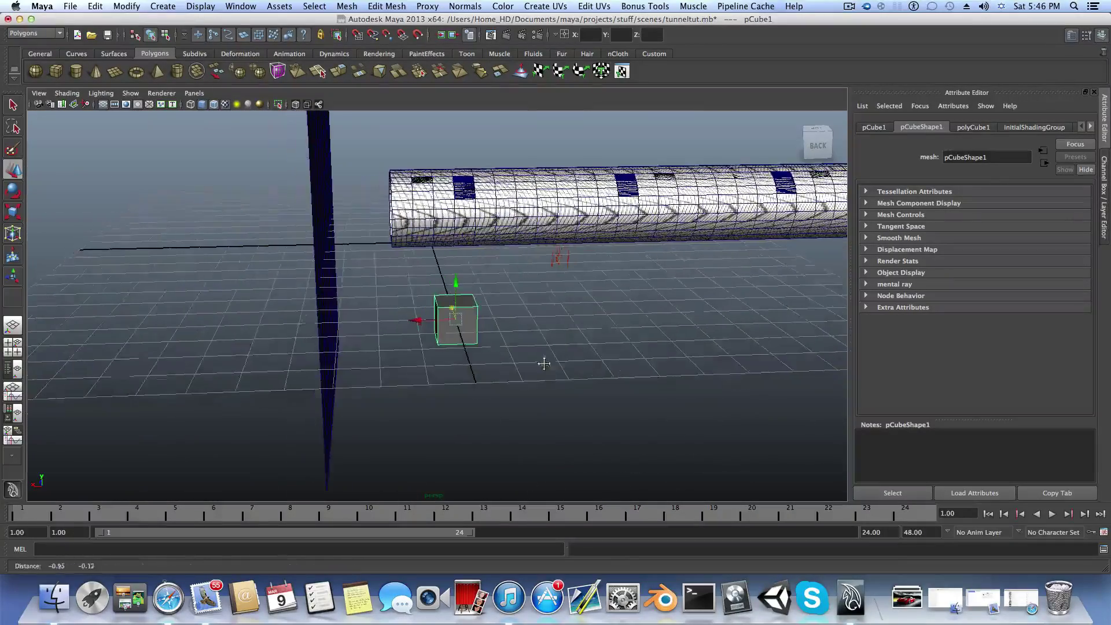
pyautogui.keyDown('alt'); pyautogui.moveTo(479, 343); pyautogui.dragTo(541, 358, button='right'); pyautogui.keyUp('alt')
pyautogui.keyDown('alt'); pyautogui.moveTo(543, 360); pyautogui.dragTo(535, 360); pyautogui.keyUp('alt')
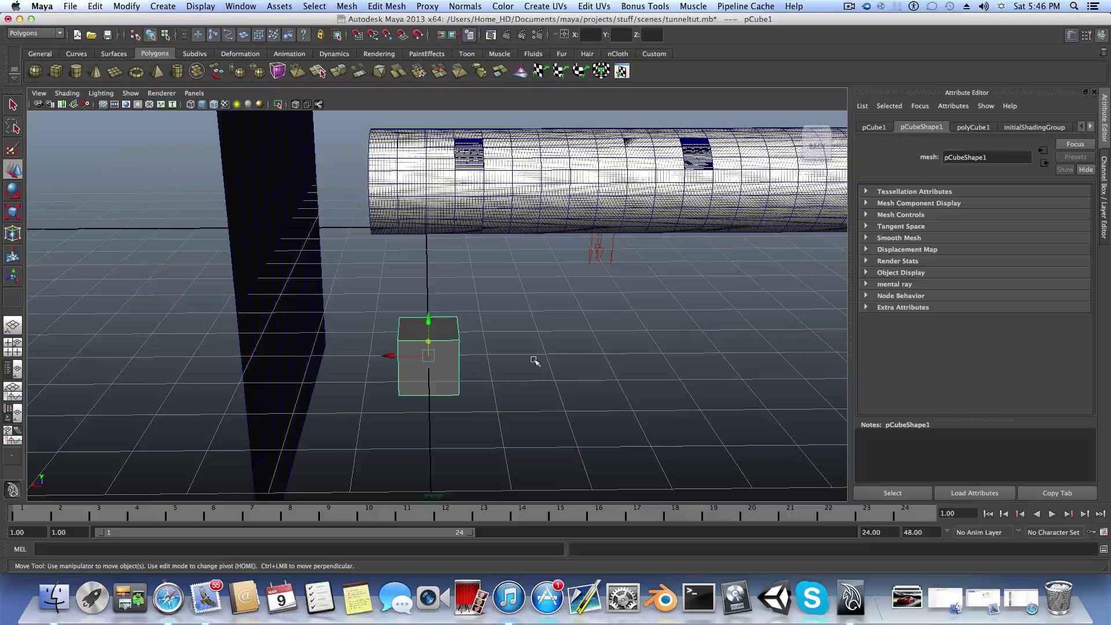
# - Flatten the new cube vertically into a thin slab, scaling its height to about 0.064
pyautogui.press('r')
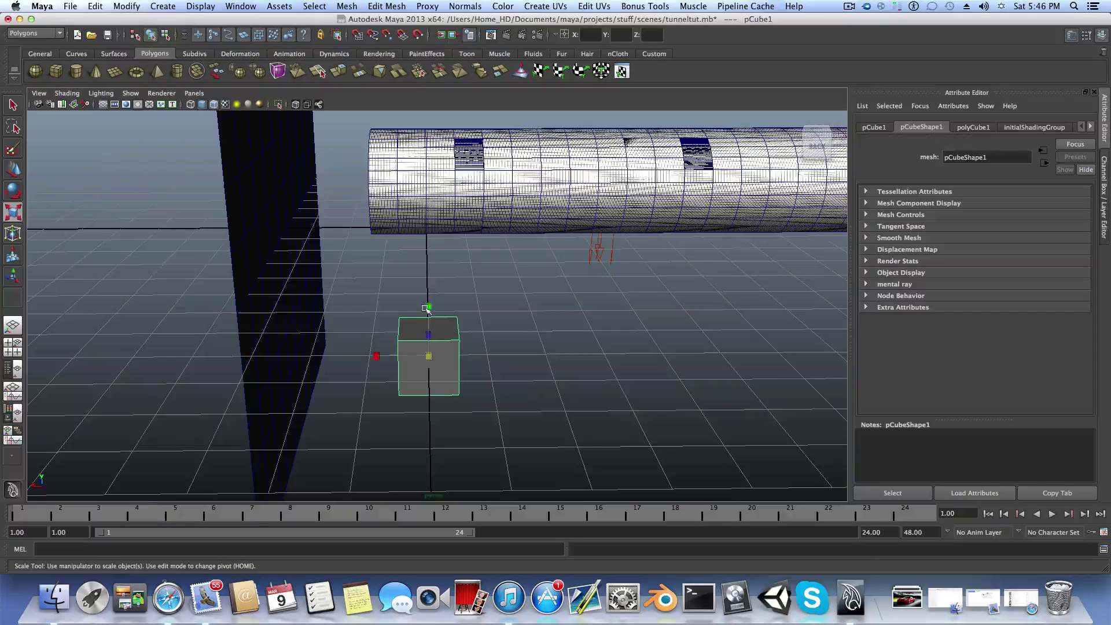
pyautogui.moveTo(427, 309); pyautogui.dragTo(430, 322)
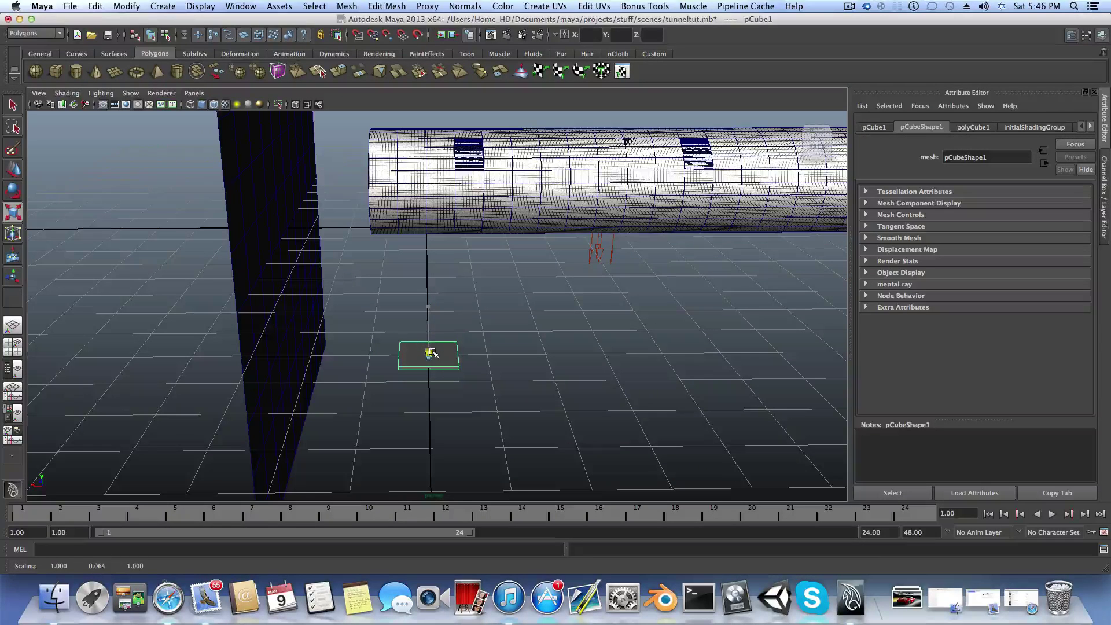
pyautogui.moveTo(432, 353)
pyautogui.keyDown('alt'); pyautogui.mouseDown()
pyautogui.moveTo(427, 366)
pyautogui.moveTo(441, 350)
pyautogui.mouseUp(); pyautogui.keyUp('alt')
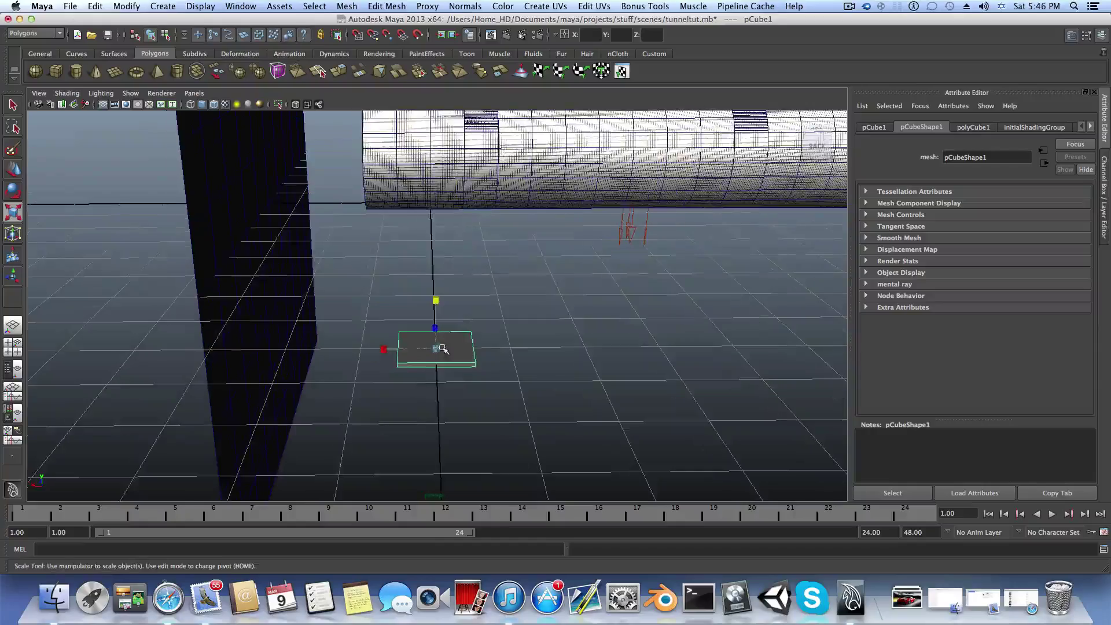
# - Extrude the slab's thin side face facing away from the tunnel outward by about 0.846 to lengthen the slab
pyautogui.moveTo(443, 354); pyautogui.dragTo(443, 382, button='right')
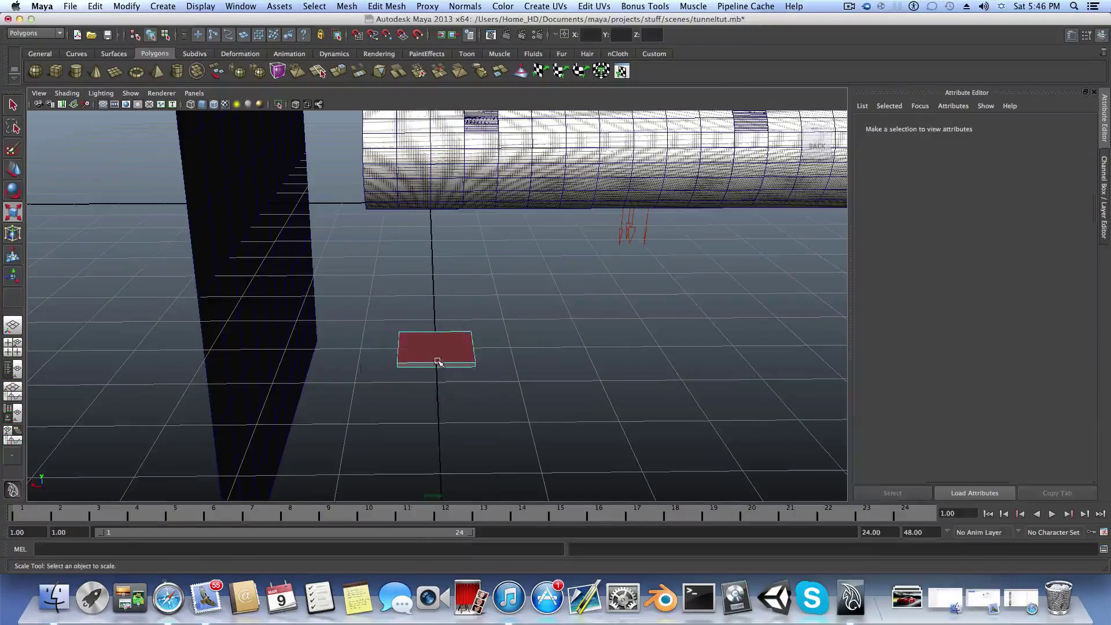
pyautogui.click(437, 362)
pyautogui.click(438, 365)
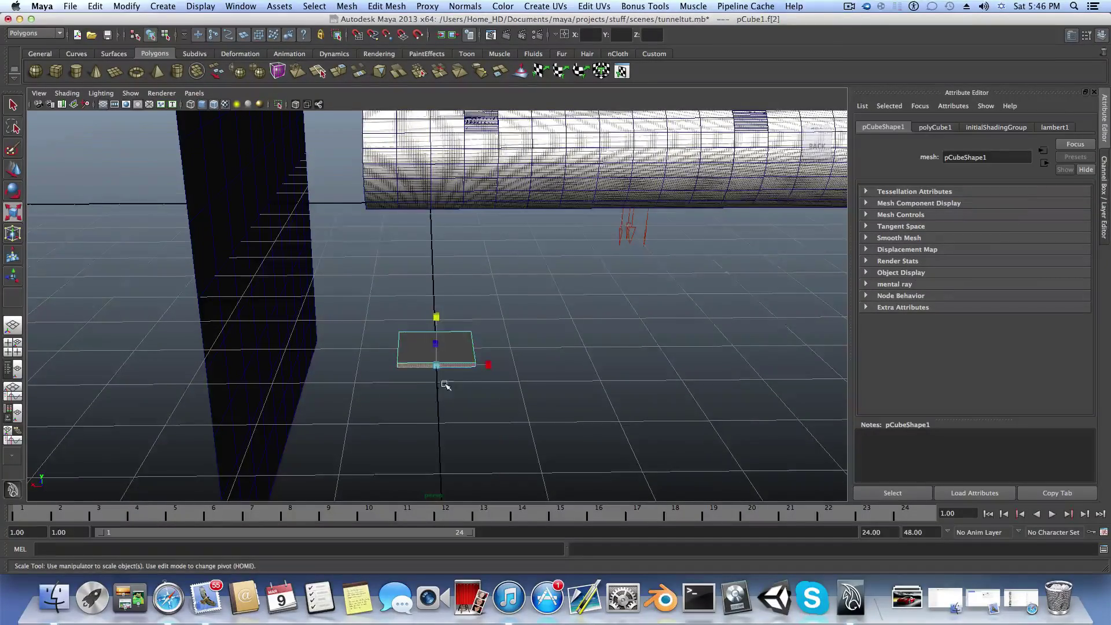
pyautogui.keyDown('alt'); pyautogui.moveTo(443, 384); pyautogui.dragTo(367, 389); pyautogui.keyUp('alt')
pyautogui.keyDown('alt'); pyautogui.moveTo(367, 389); pyautogui.dragTo(467, 323, button='middle'); pyautogui.keyUp('alt')
pyautogui.keyDown('alt'); pyautogui.moveTo(467, 322); pyautogui.dragTo(431, 327); pyautogui.keyUp('alt')
pyautogui.click(339, 71)
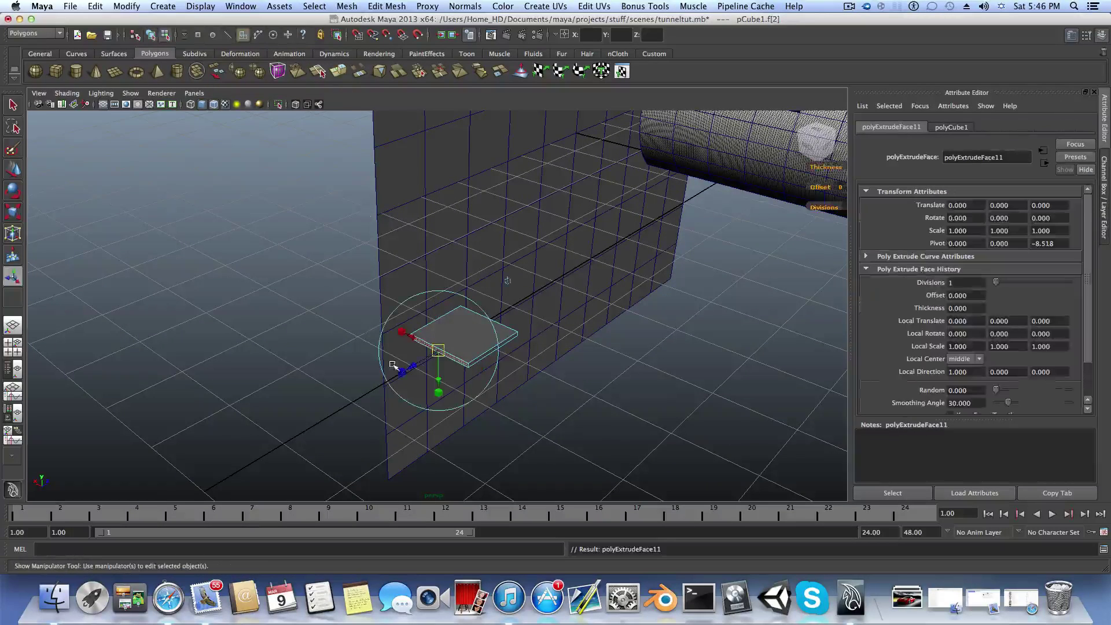
pyautogui.moveTo(413, 365); pyautogui.dragTo(362, 398)
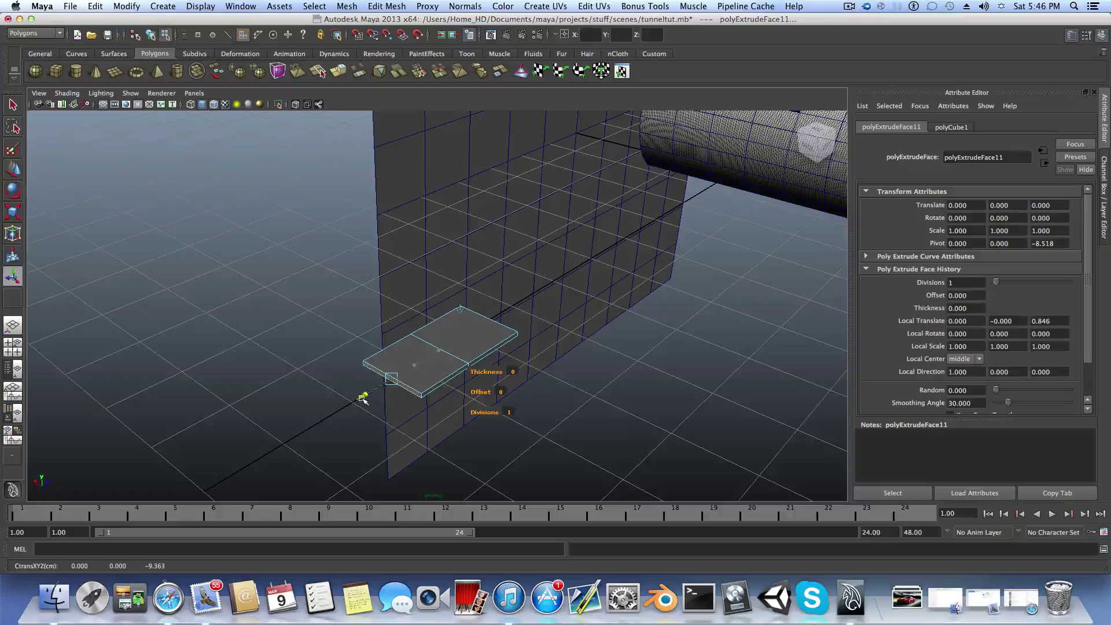
# - Extrude the top face of the added section and narrow it widthwise to a local scale of about 0.505
pyautogui.click(409, 375)
pyautogui.keyDown('alt'); pyautogui.moveTo(428, 423); pyautogui.dragTo(509, 359); pyautogui.keyUp('alt')
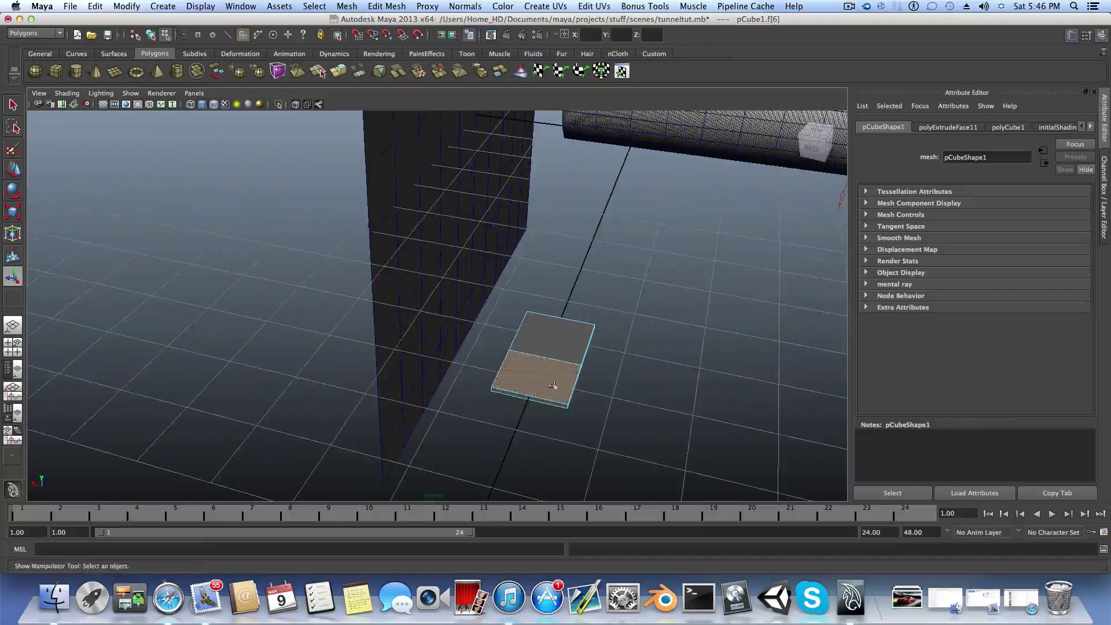
pyautogui.click(341, 71)
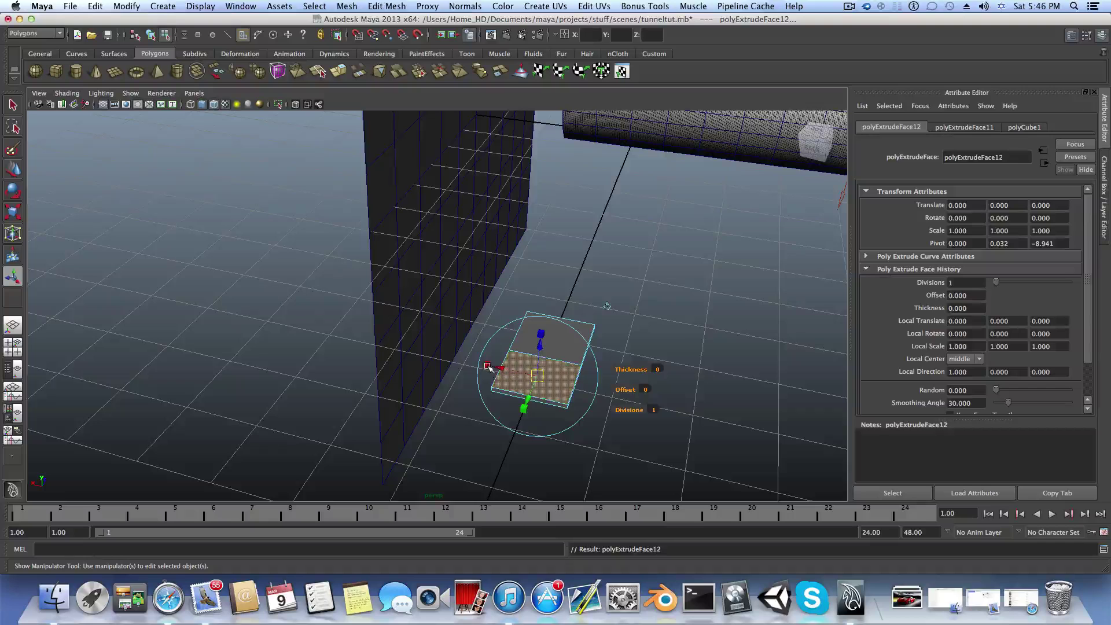
pyautogui.moveTo(488, 366); pyautogui.dragTo(511, 373)
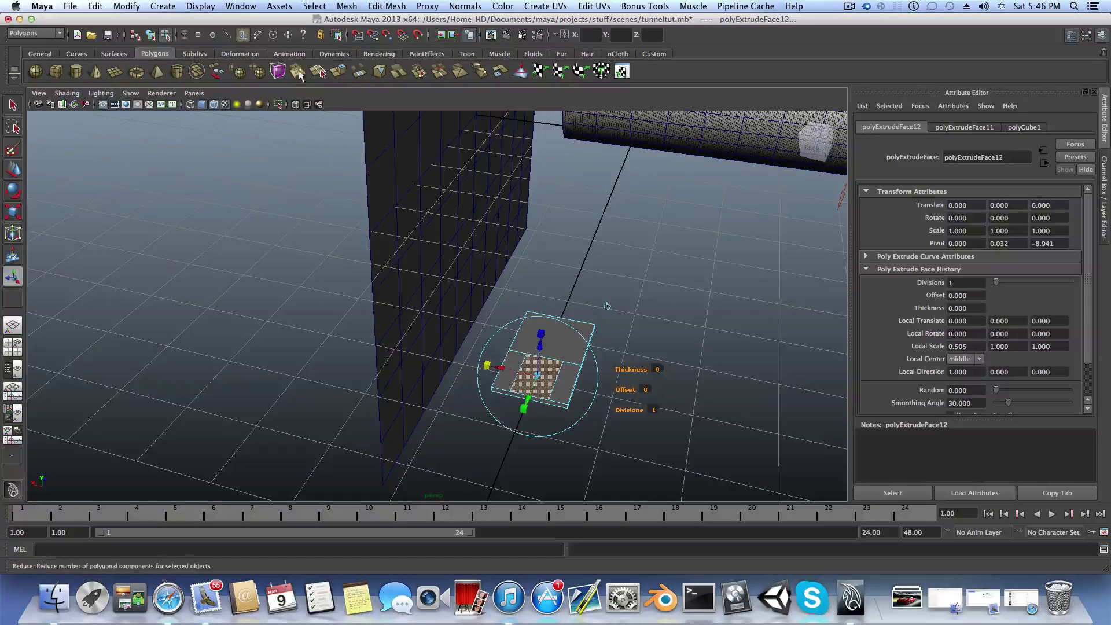
# - Extrude the narrowed top face again and raise it by about 0.185 to form a block
pyautogui.click(341, 75)
pyautogui.keyDown('alt'); pyautogui.moveTo(523, 292); pyautogui.dragTo(425, 239); pyautogui.keyUp('alt')
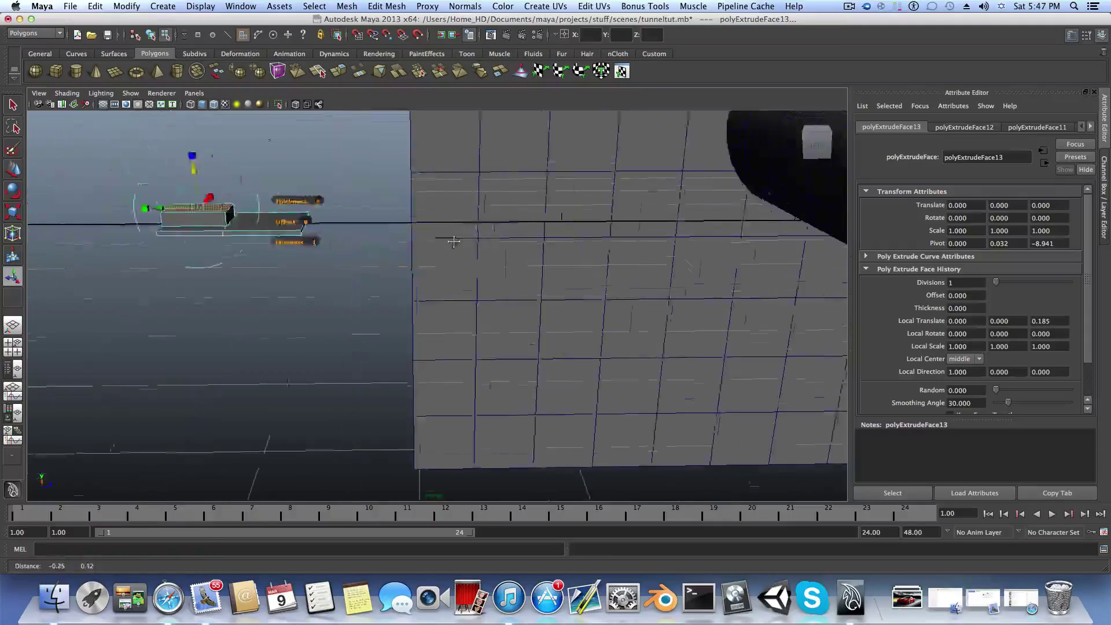
pyautogui.keyDown('alt'); pyautogui.moveTo(399, 238); pyautogui.dragTo(570, 238, button='middle'); pyautogui.keyUp('alt')
pyautogui.keyDown('alt'); pyautogui.moveTo(429, 234); pyautogui.dragTo(480, 231, button='right'); pyautogui.keyUp('alt')
pyautogui.keyDown('alt'); pyautogui.moveTo(425, 156); pyautogui.dragTo(392, 280, button='middle'); pyautogui.keyUp('alt')
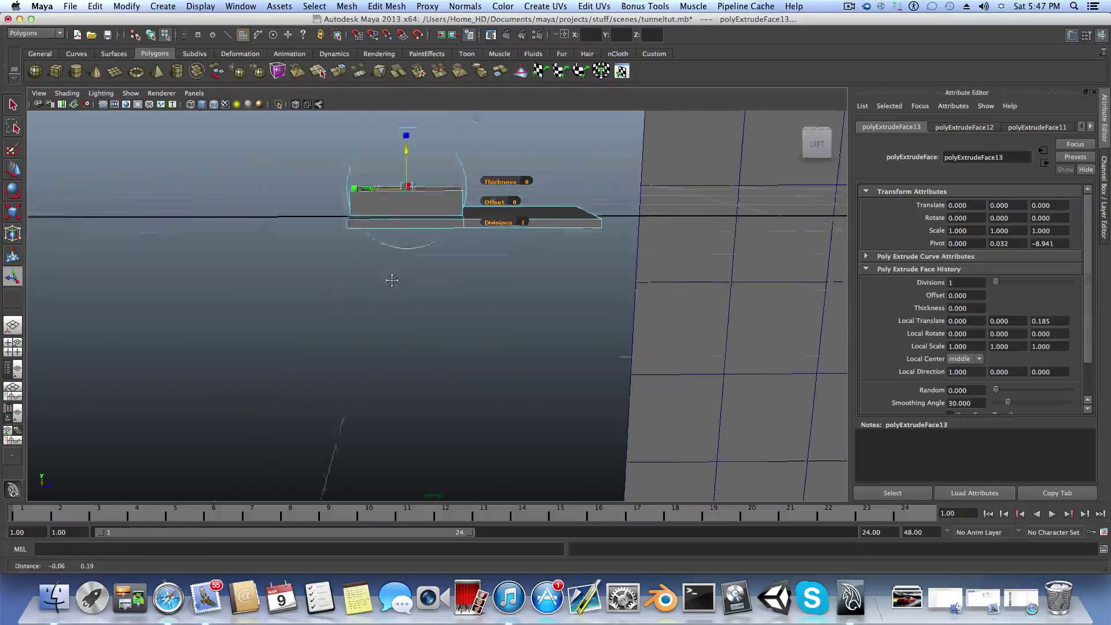
# - Reshape the raised block's top vertices, lowering the outer pair and moving the inner pair to mid-length as a higher peak
pyautogui.rightClick(391, 207)
pyautogui.press('t')
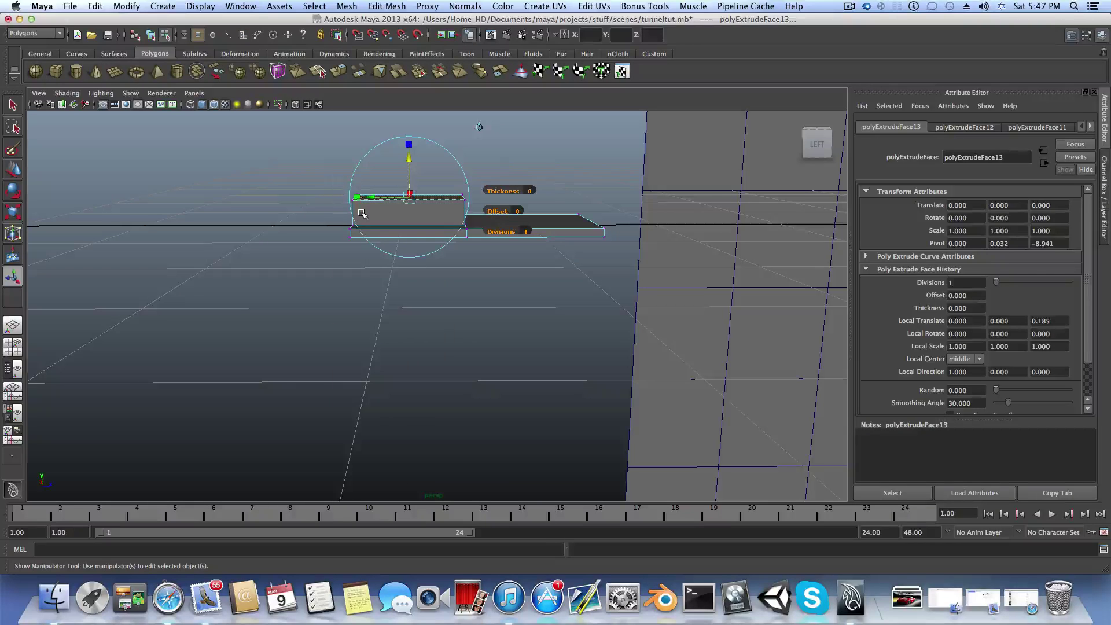
pyautogui.moveTo(363, 209); pyautogui.dragTo(382, 225)
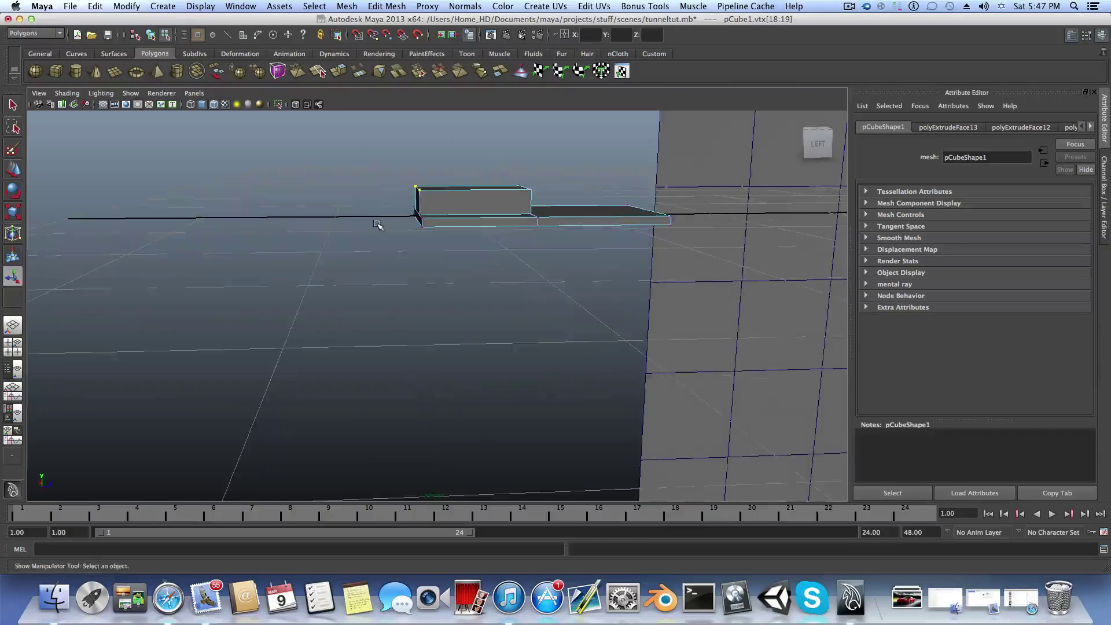
pyautogui.press('w')
pyautogui.moveTo(414, 155); pyautogui.dragTo(427, 111)
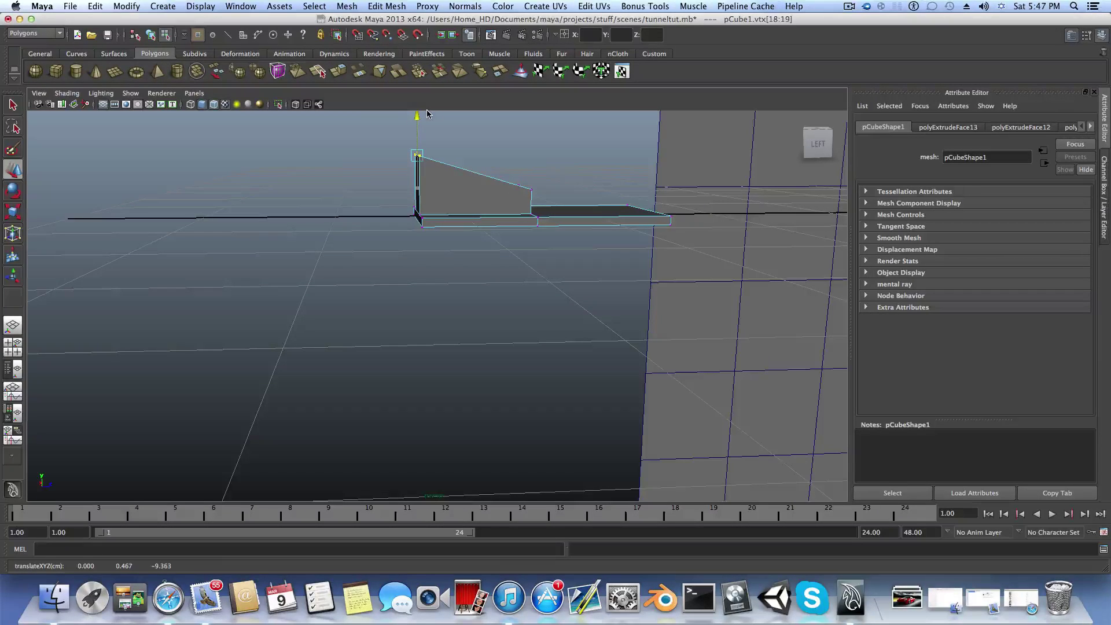
pyautogui.moveTo(427, 113); pyautogui.dragTo(442, 172)
pyautogui.moveTo(340, 128); pyautogui.dragTo(341, 131)
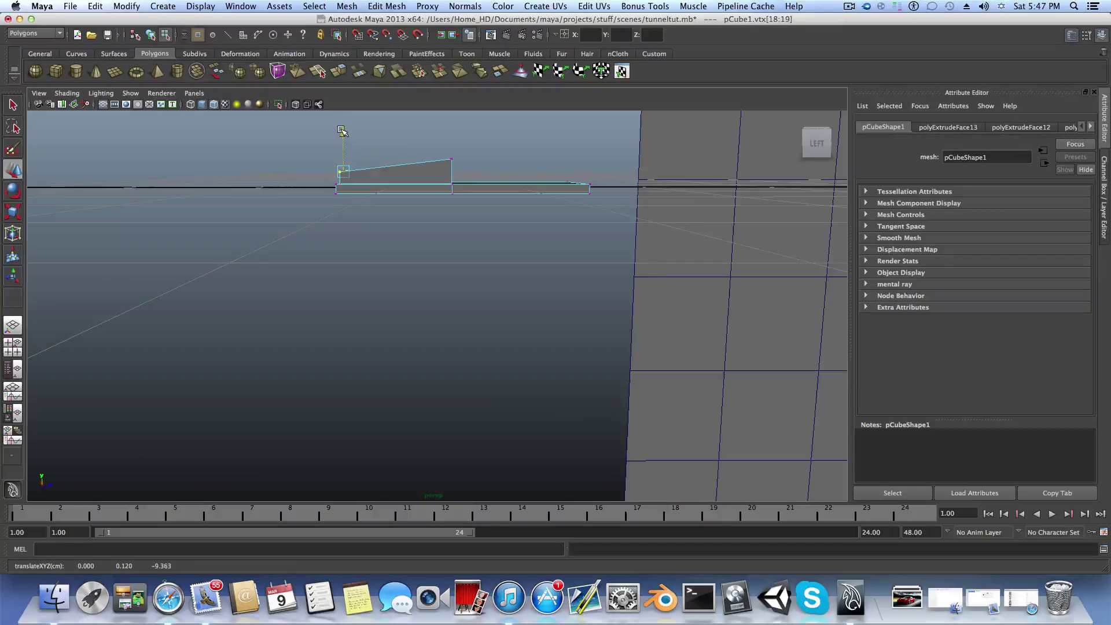
pyautogui.moveTo(499, 165); pyautogui.dragTo(441, 161)
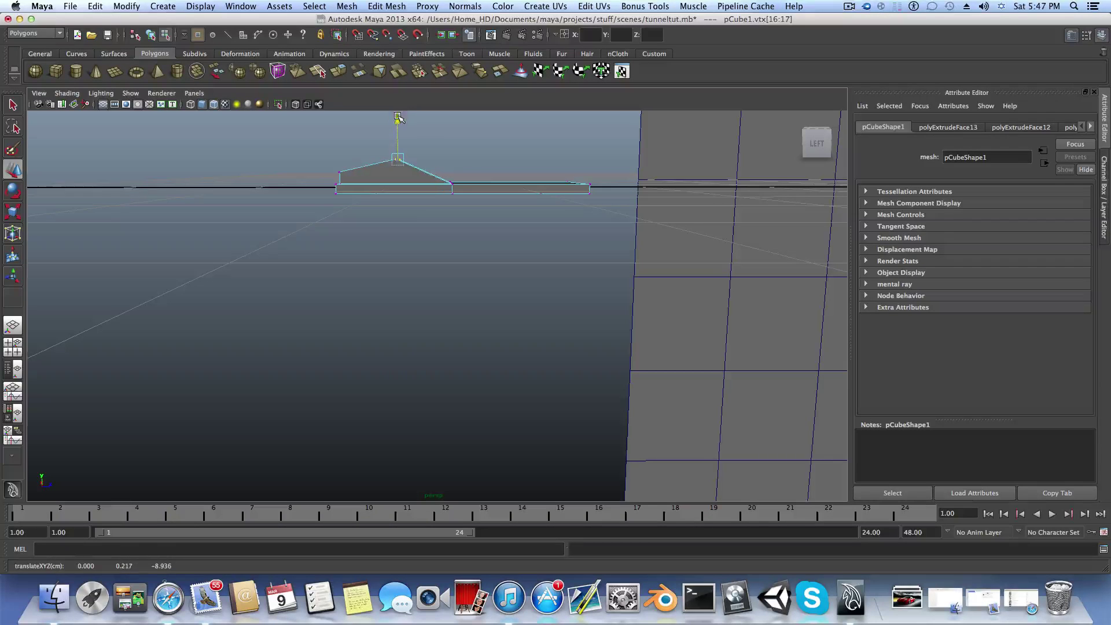
pyautogui.moveTo(397, 117); pyautogui.dragTo(355, 266)
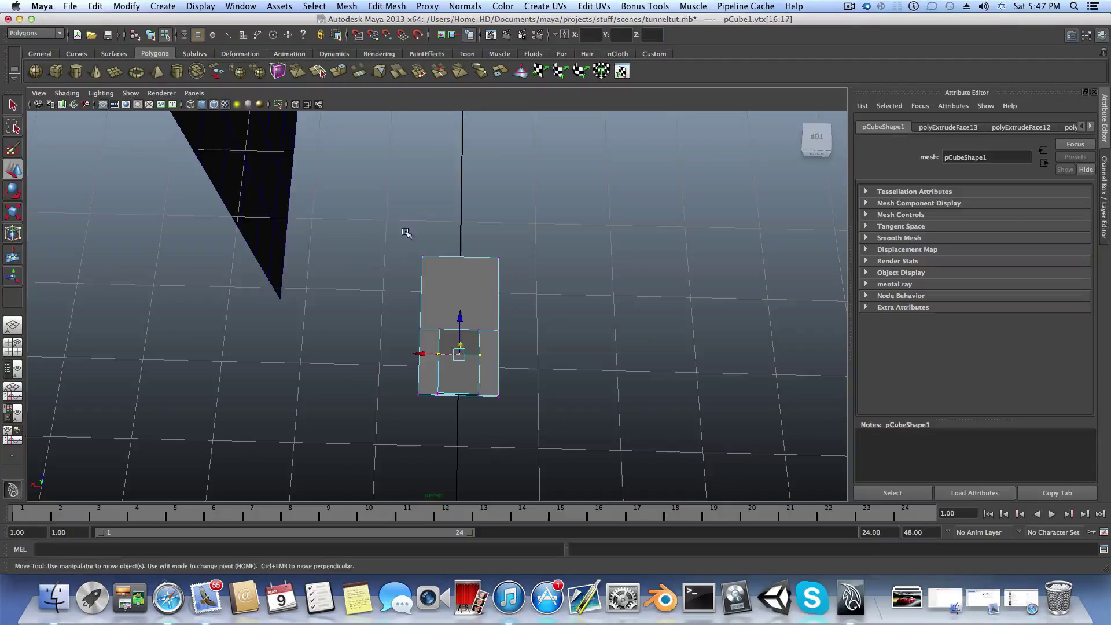
# - Narrow the slab's far end by scaling its end vertices inward, and pull that end closer to the raised block
pyautogui.moveTo(520, 286); pyautogui.dragTo(519, 286)
pyautogui.moveTo(451, 288)
pyautogui.keyDown('alt'); pyautogui.mouseDown()
pyautogui.moveTo(388, 266)
pyautogui.moveTo(456, 289)
pyautogui.moveTo(451, 281)
pyautogui.mouseUp(); pyautogui.keyUp('alt')
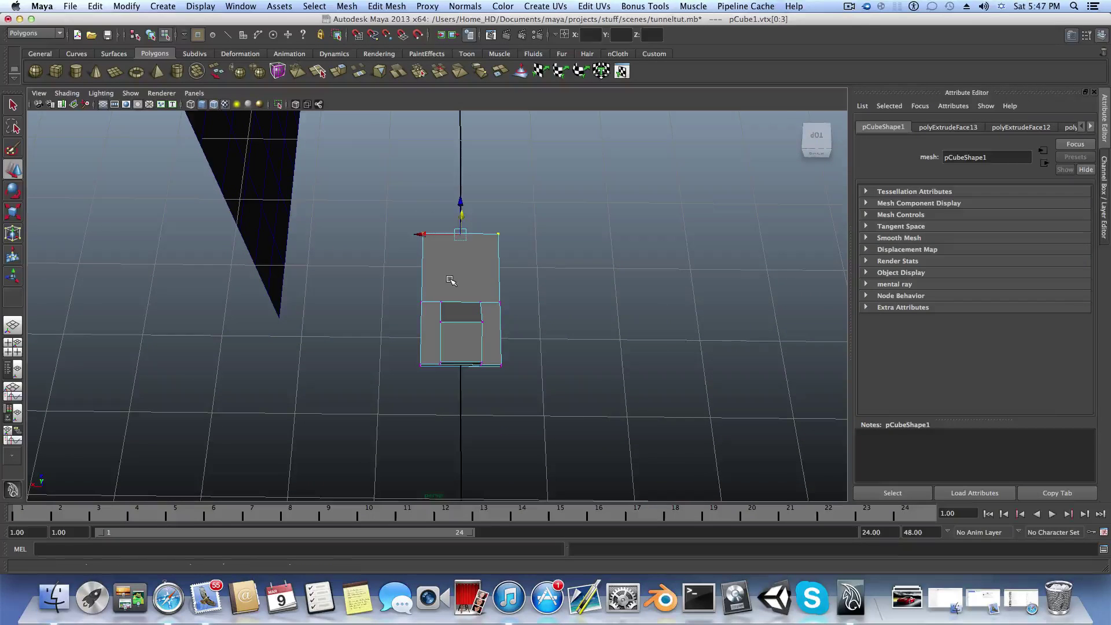
pyautogui.press('e')
pyautogui.press('r')
pyautogui.moveTo(509, 236); pyautogui.dragTo(501, 235)
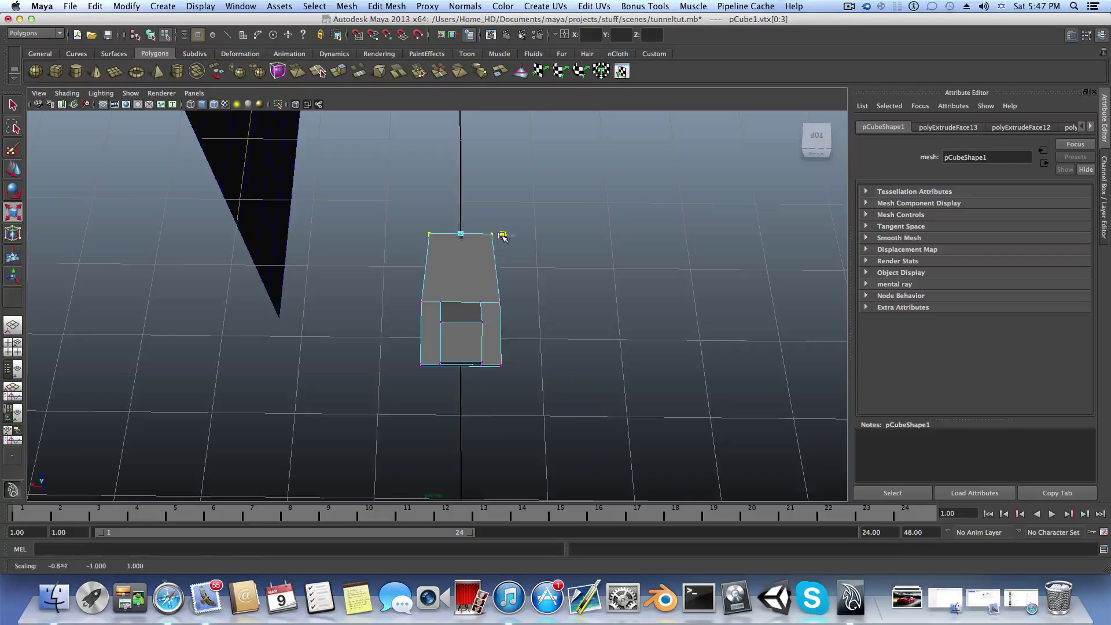
pyautogui.click(14, 170)
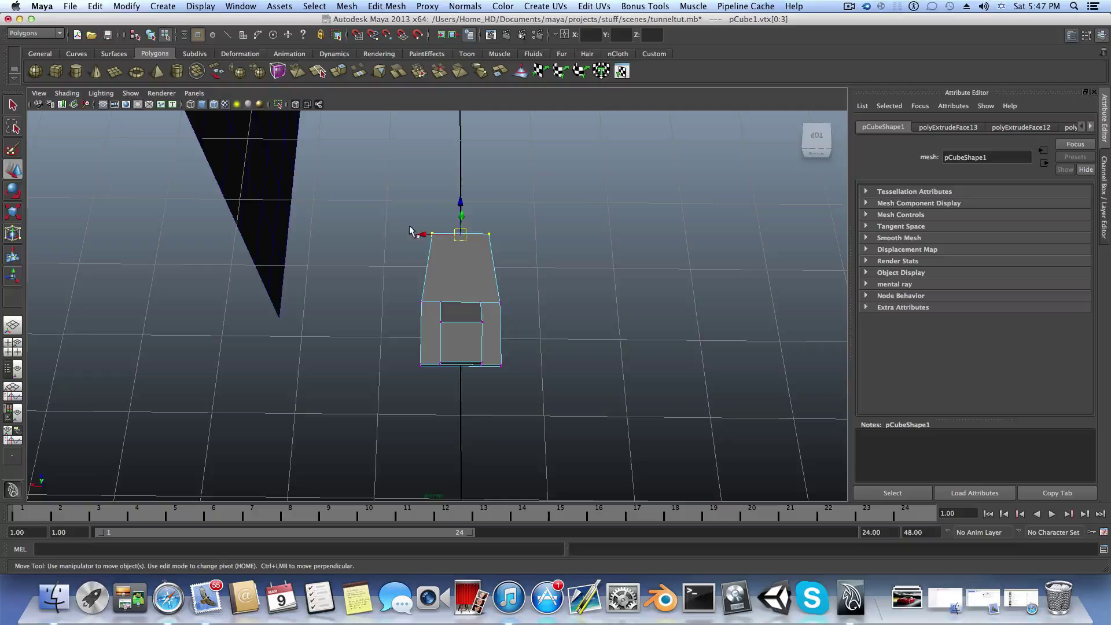
pyautogui.moveTo(454, 204); pyautogui.dragTo(462, 230)
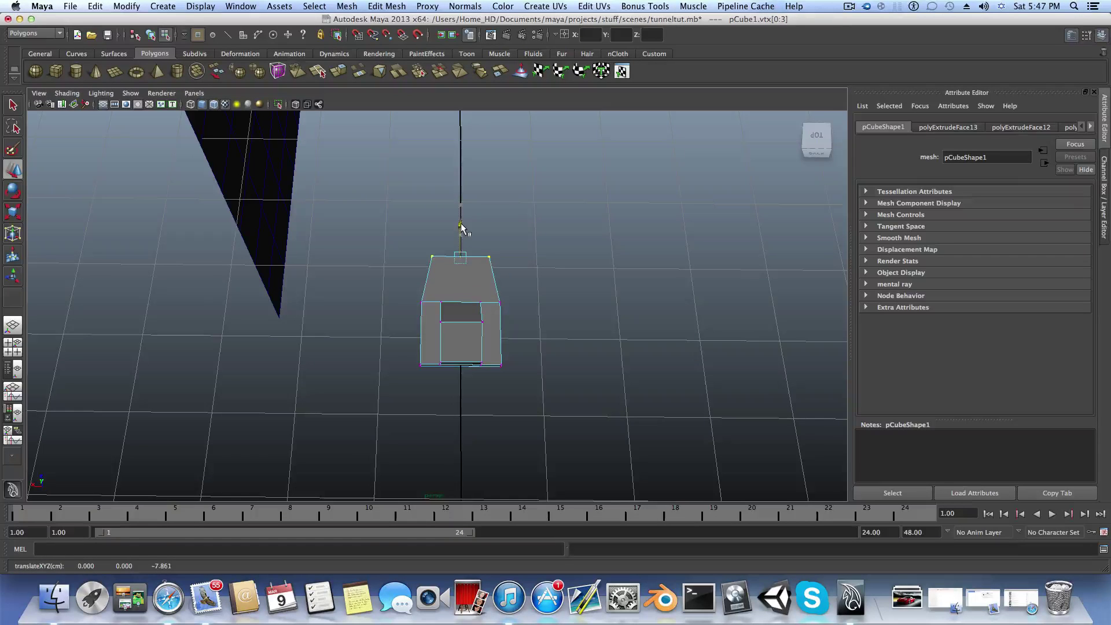
# - Extrude the top face of the tapered section and scale it inward uniformly to about 0.867
pyautogui.moveTo(423, 290)
pyautogui.keyDown('alt'); pyautogui.mouseDown()
pyautogui.moveTo(372, 275)
pyautogui.moveTo(451, 338)
pyautogui.moveTo(434, 284)
pyautogui.mouseUp(); pyautogui.keyUp('alt')
pyautogui.moveTo(434, 283); pyautogui.dragTo(428, 311, button='right')
pyautogui.click(442, 278)
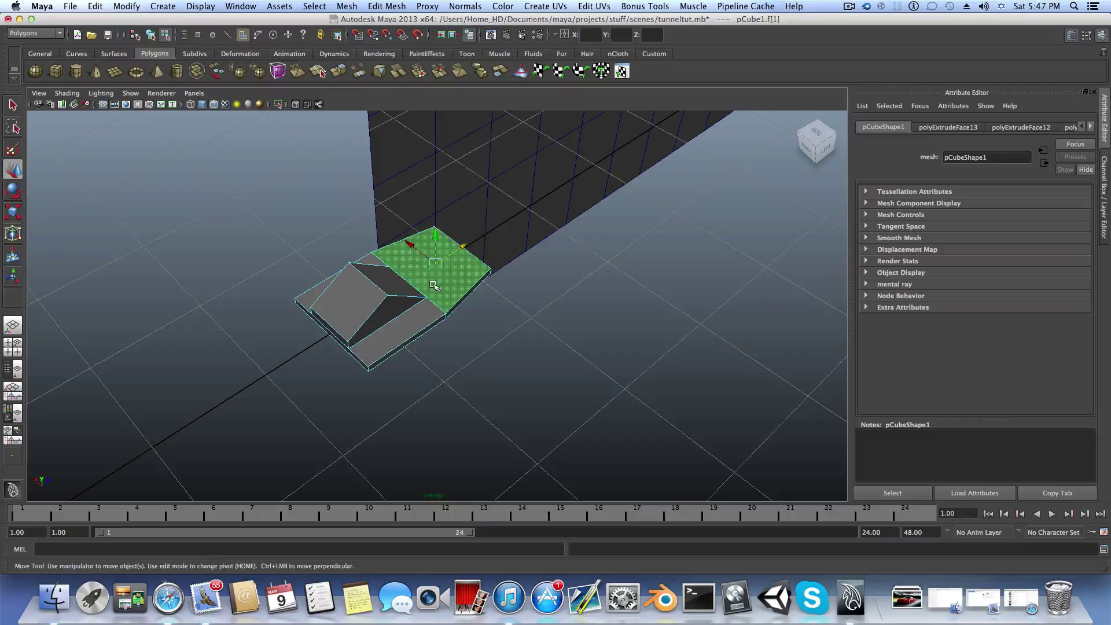
pyautogui.click(339, 71)
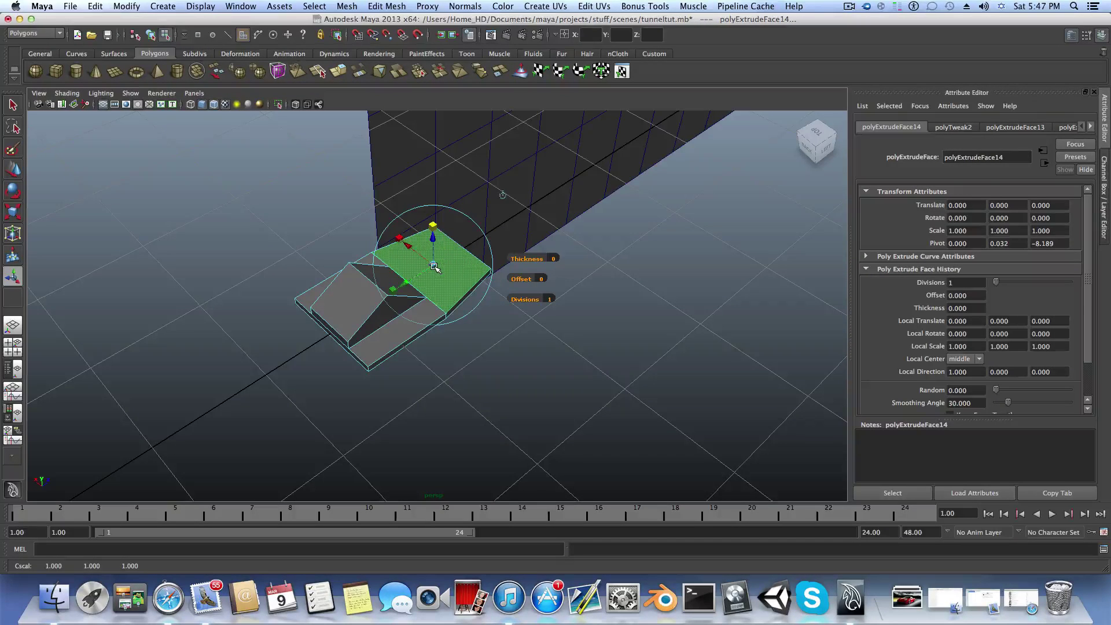
pyautogui.moveTo(434, 268); pyautogui.dragTo(431, 268)
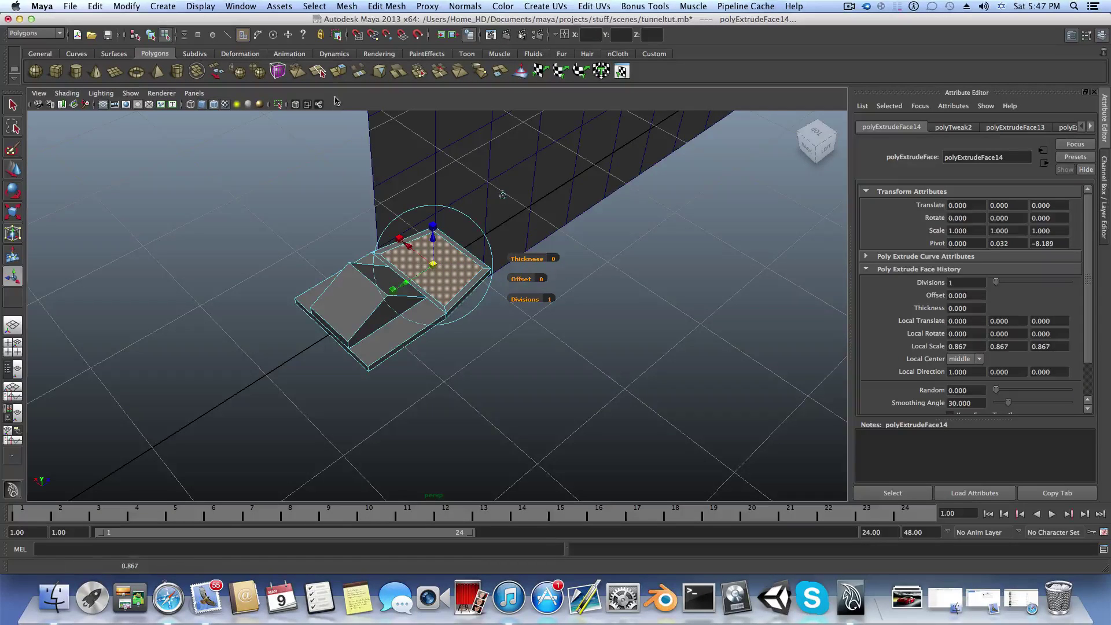
# - Extrude the inset top face again and sink it by about 0.022 to form a shallow recess
pyautogui.scroll(4, 341, 116)
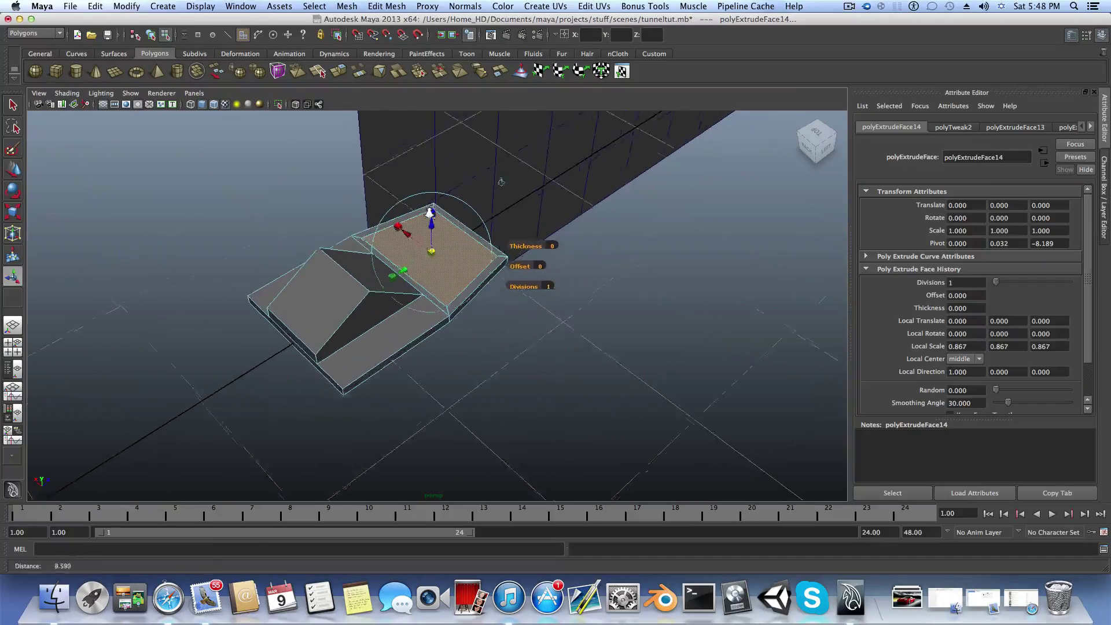
pyautogui.click(339, 72)
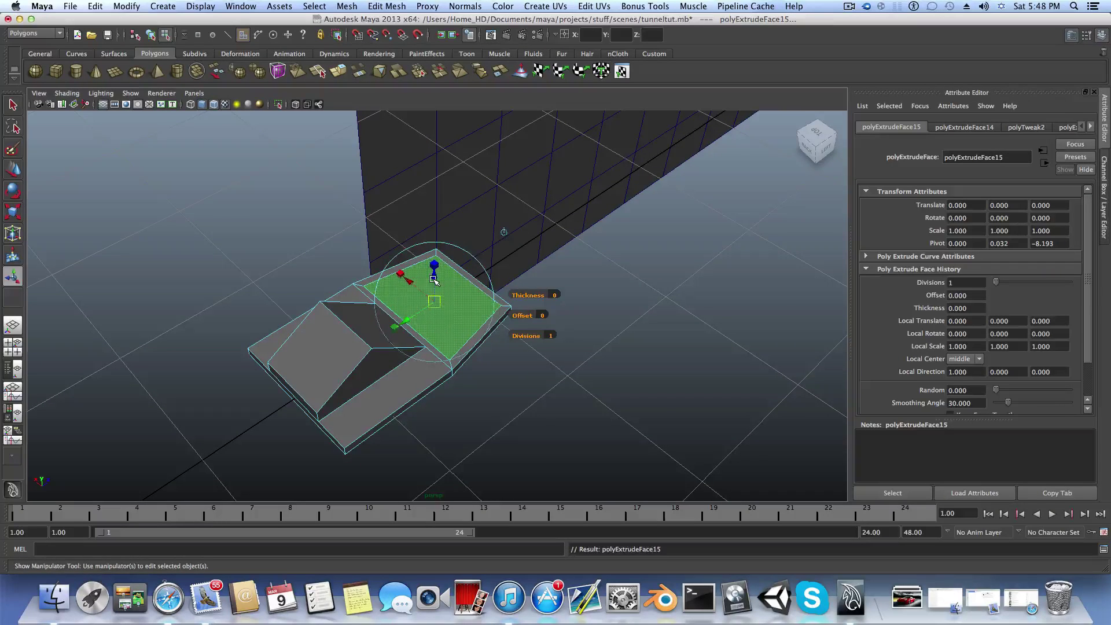
pyautogui.moveTo(434, 281); pyautogui.dragTo(379, 301)
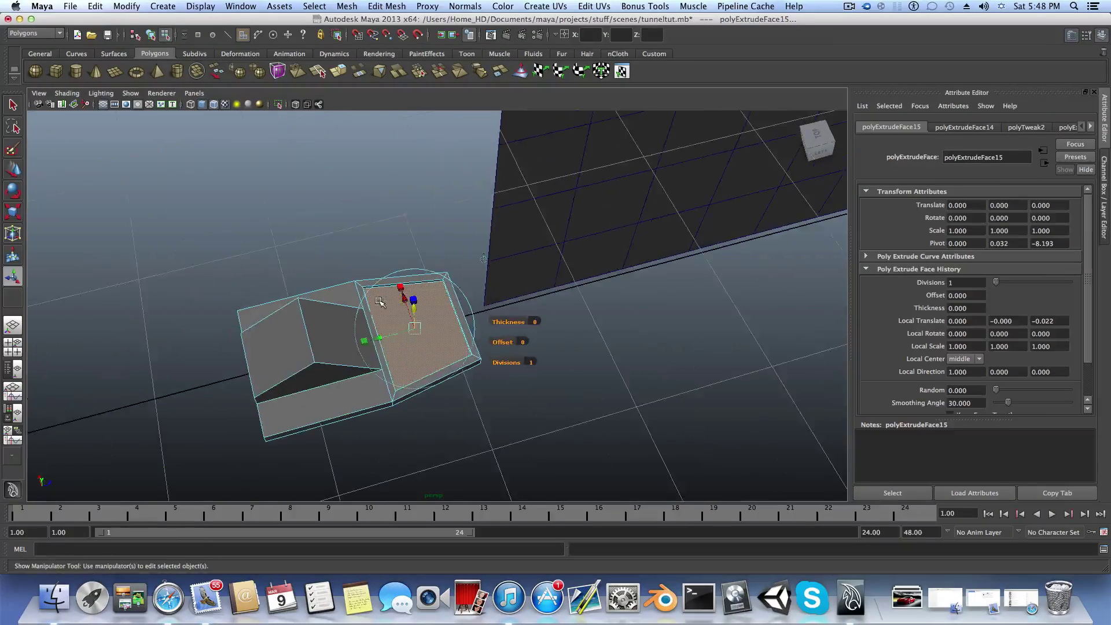
# - Reposition the raised block's two peak vertices along its length to change the slope facing the recessed section
pyautogui.click(301, 353)
pyautogui.keyDown('alt'); pyautogui.moveTo(310, 399); pyautogui.dragTo(393, 305); pyautogui.keyUp('alt')
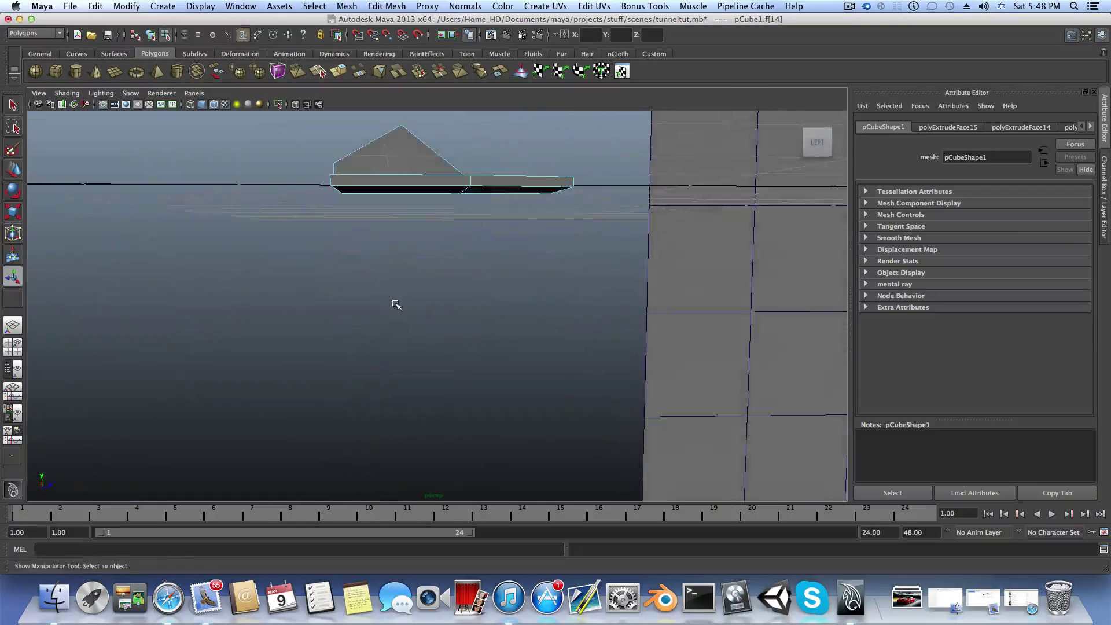
pyautogui.keyDown('alt'); pyautogui.moveTo(394, 305); pyautogui.dragTo(394, 372, button='middle'); pyautogui.keyUp('alt')
pyautogui.moveTo(404, 247); pyautogui.dragTo(368, 258, button='right')
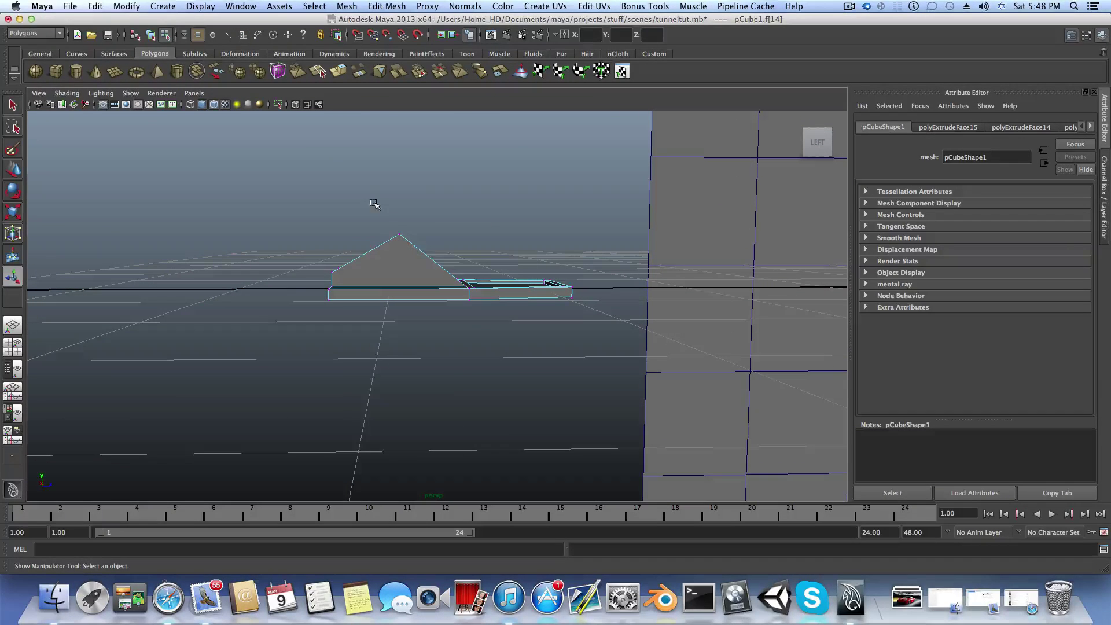
pyautogui.click(9, 166)
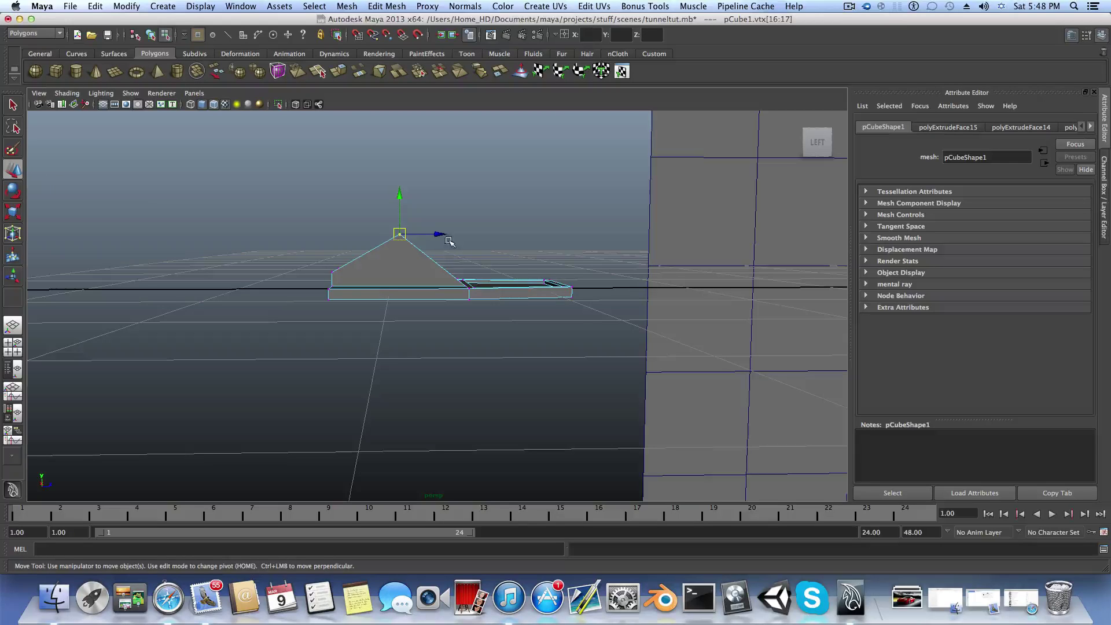
pyautogui.keyDown('alt'); pyautogui.moveTo(423, 231); pyautogui.dragTo(316, 356); pyautogui.keyUp('alt')
# - Duplicate the raised block's sloped face that faces the recessed section, and toggle the Keep Faces Together option
pyautogui.moveTo(316, 356); pyautogui.dragTo(316, 381, button='right')
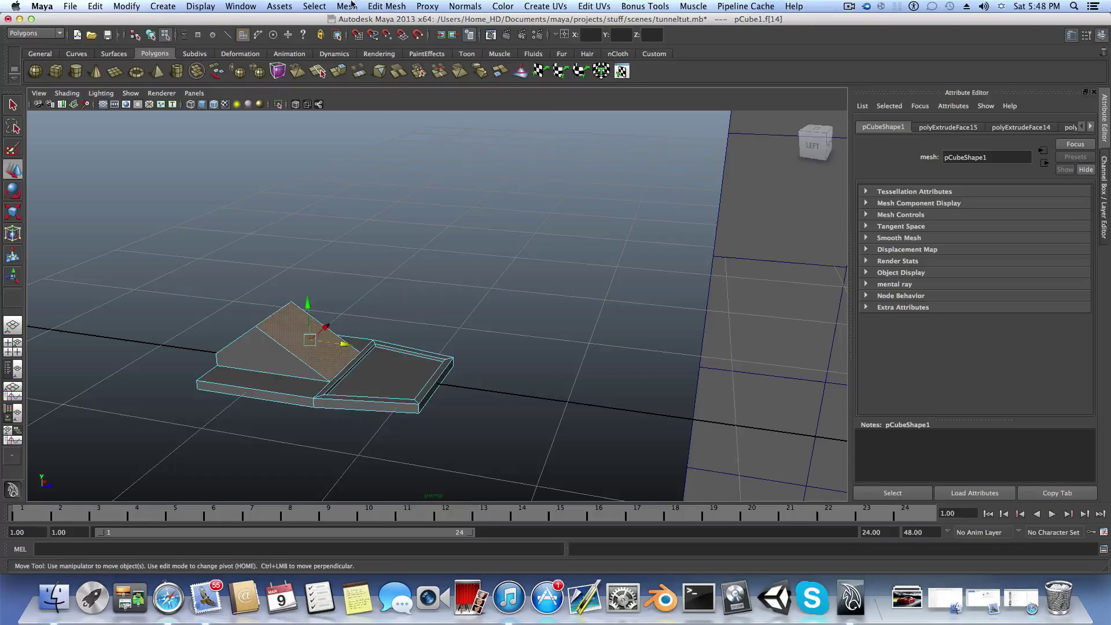
pyautogui.click(379, 7)
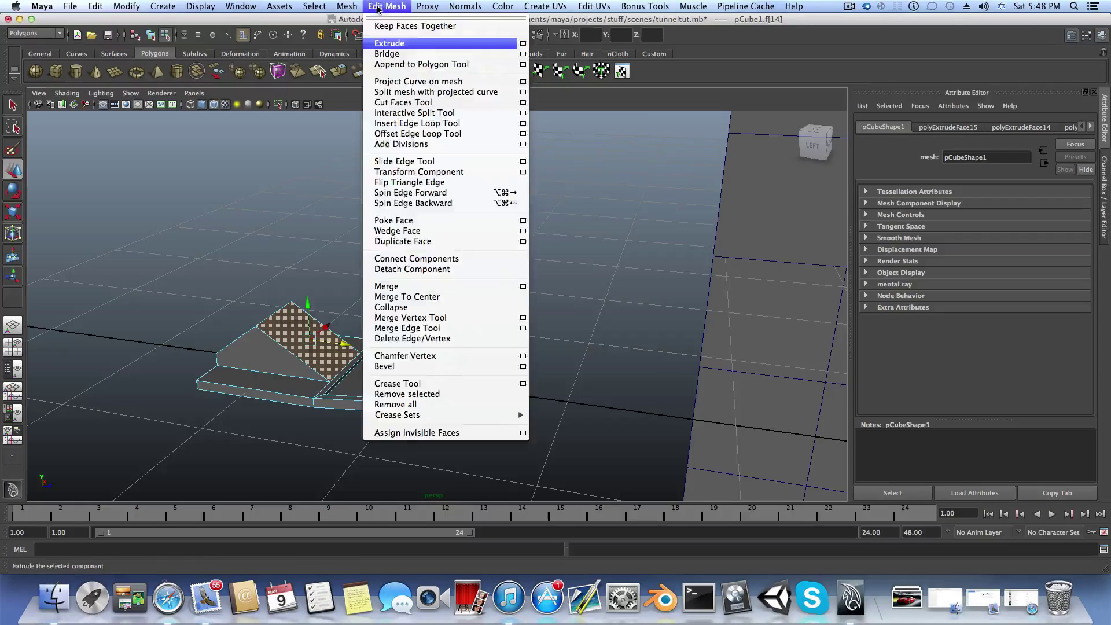
pyautogui.click(405, 241)
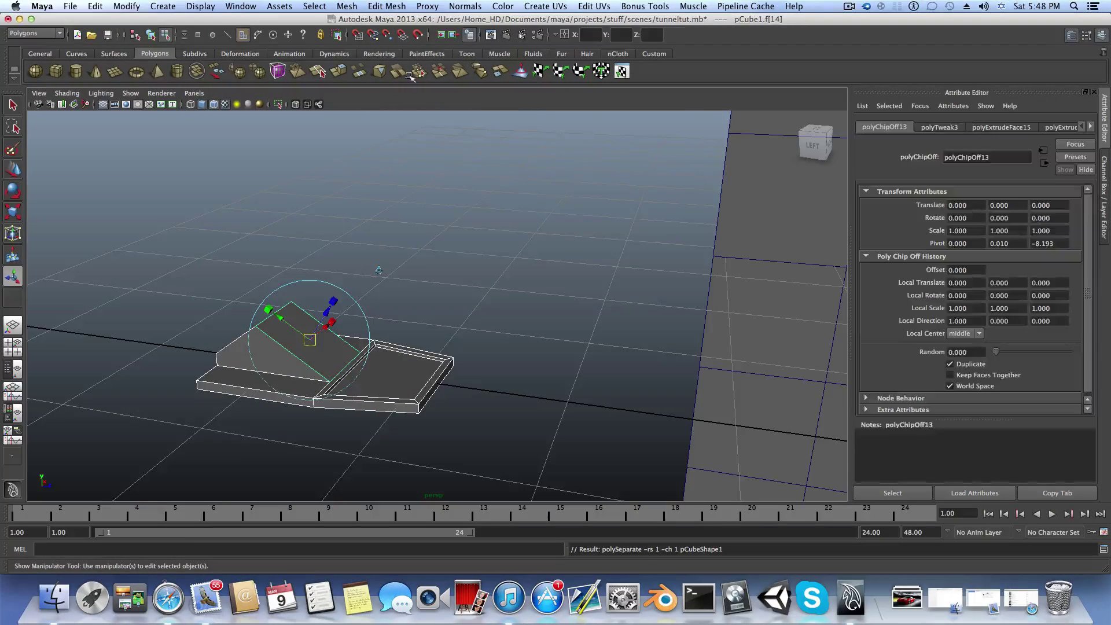
pyautogui.click(387, 7)
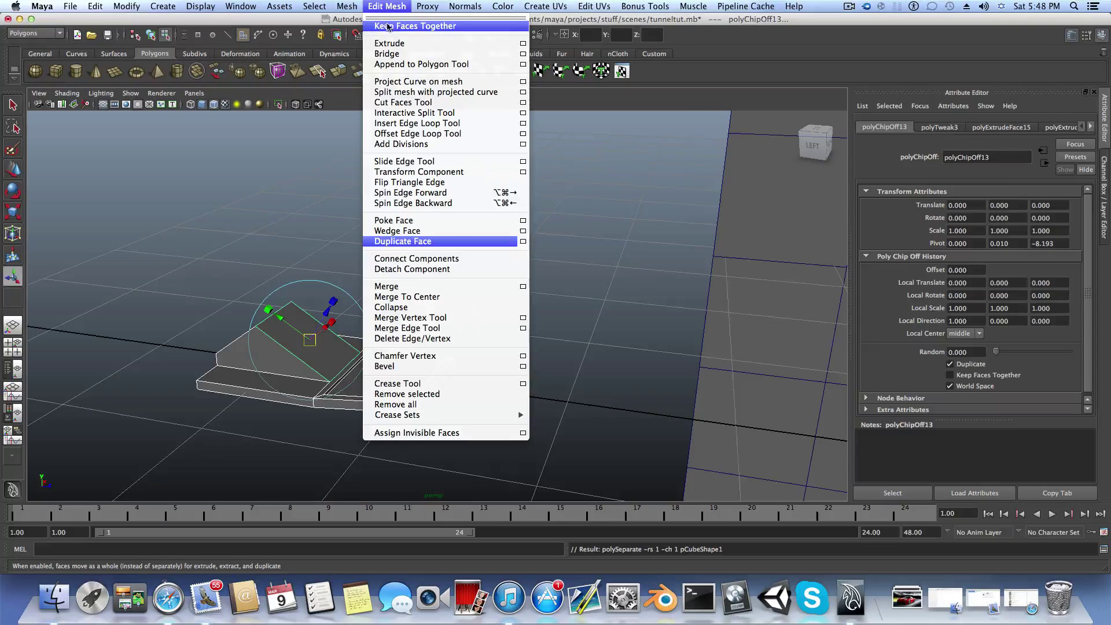
pyautogui.click(400, 26)
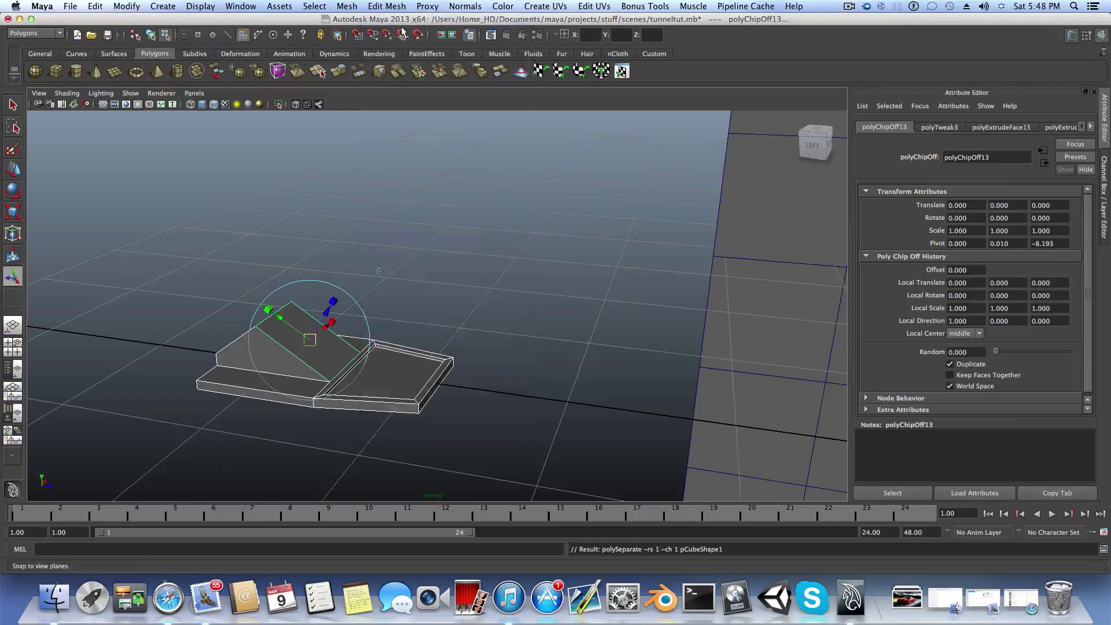
# - Clear the selection and select only the duplicated sloped face as an object, leaving the main body unselected
pyautogui.click(444, 260)
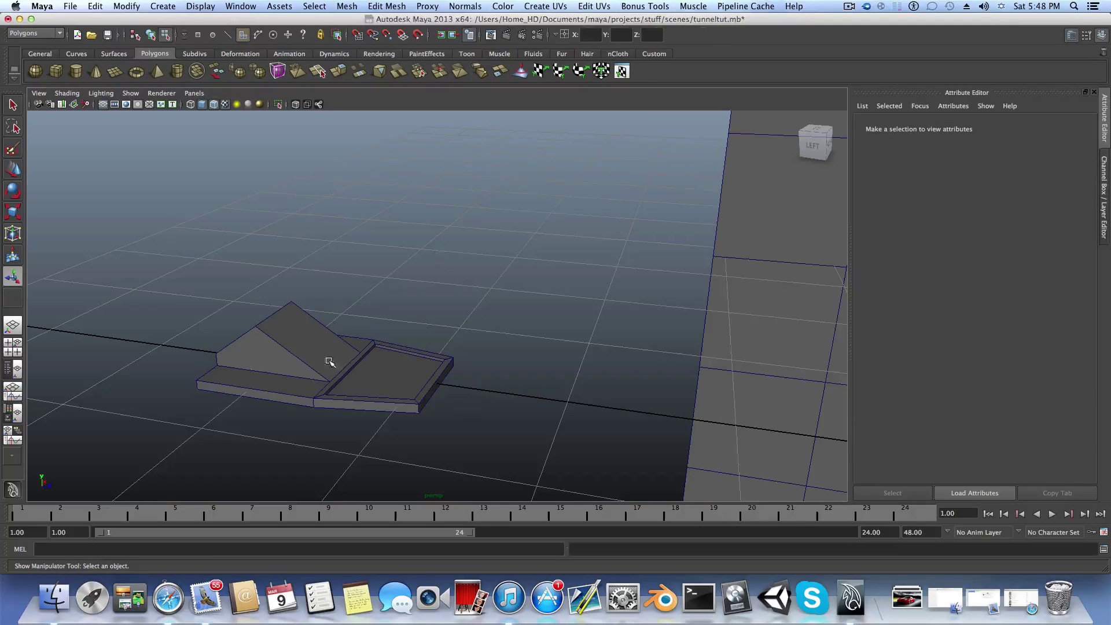
pyautogui.click(304, 331)
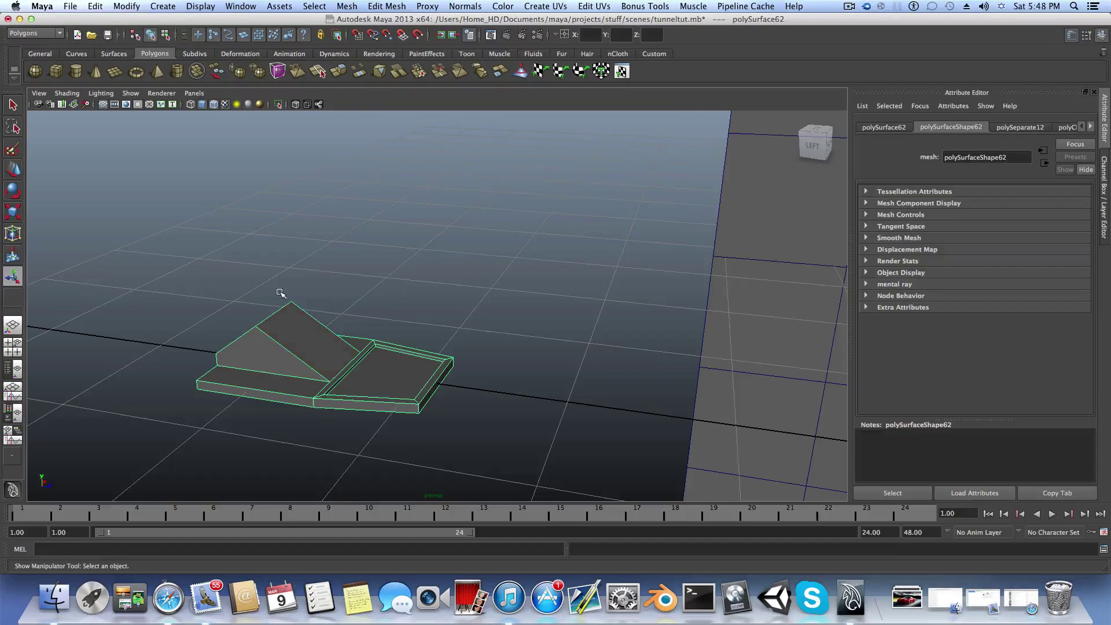
pyautogui.moveTo(272, 294); pyautogui.dragTo(398, 401)
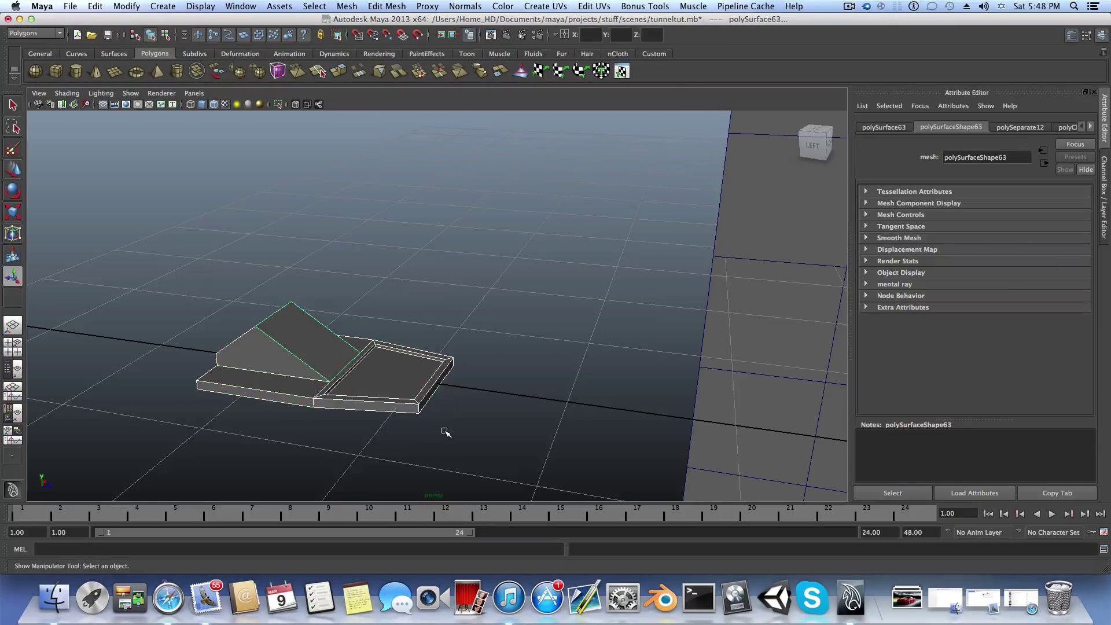
pyautogui.moveTo(481, 307); pyautogui.dragTo(402, 438)
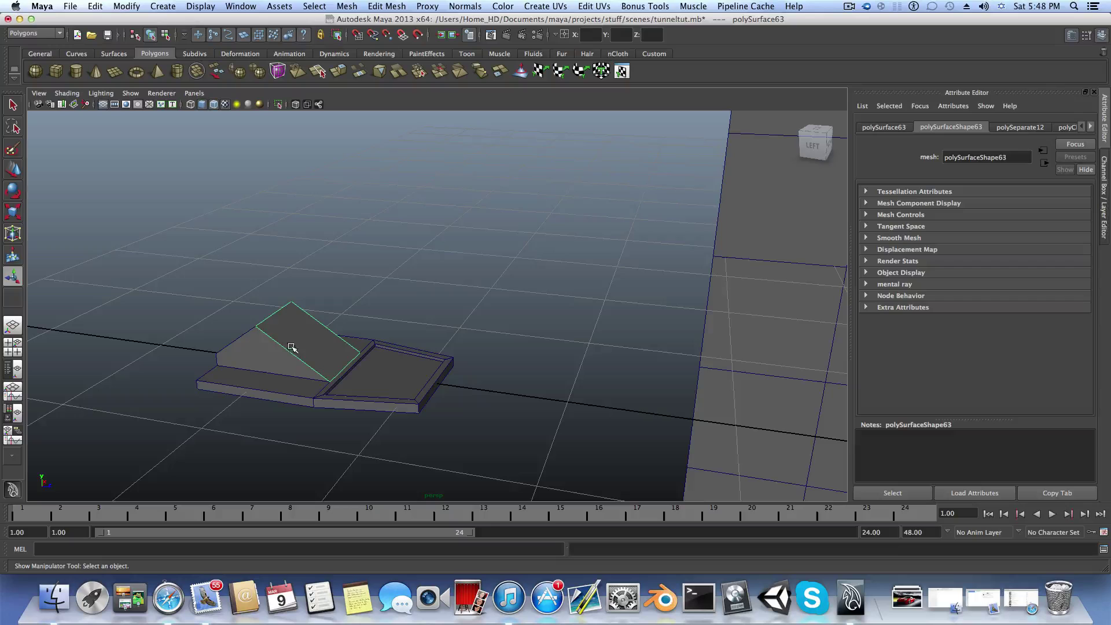
pyautogui.keyDown('alt'); pyautogui.moveTo(322, 350); pyautogui.dragTo(354, 367); pyautogui.keyUp('alt')
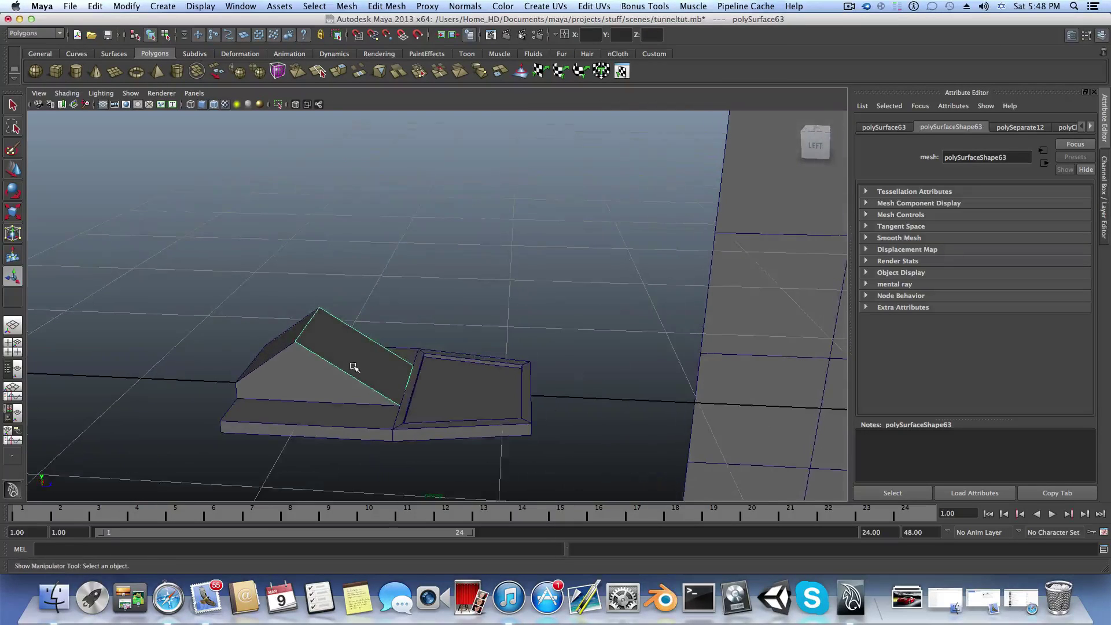
# - Set the Insert Edge Loop Tool to 10 multiple edge loops and insert them along the duplicated face's sloping edge
pyautogui.keyDown('shift'); pyautogui.rightClick(354, 355); pyautogui.keyUp('shift')
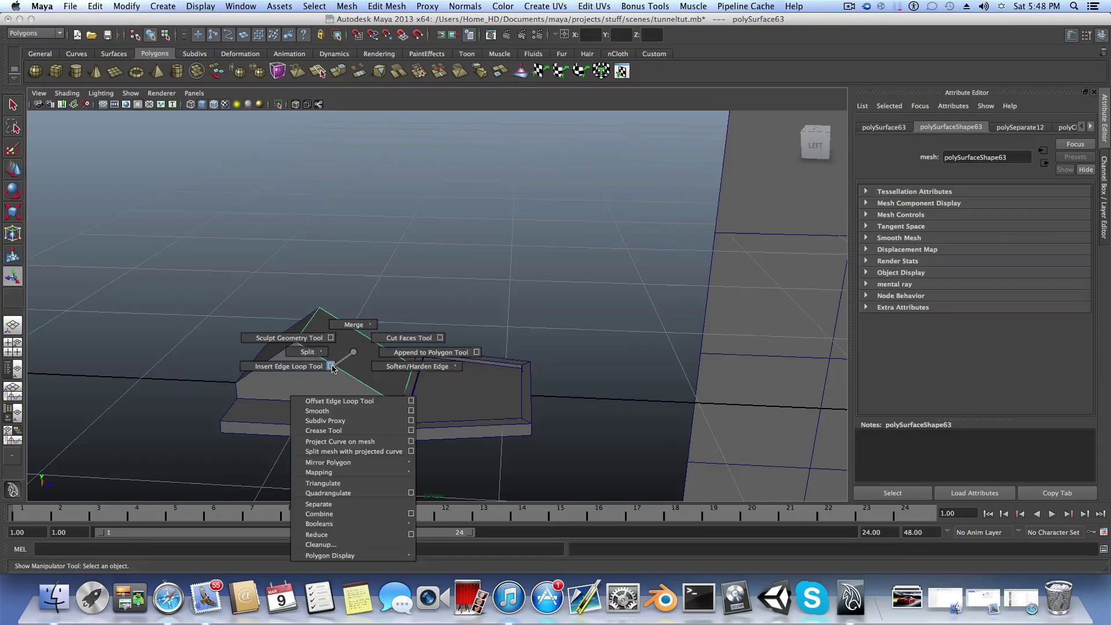
pyautogui.click(331, 367)
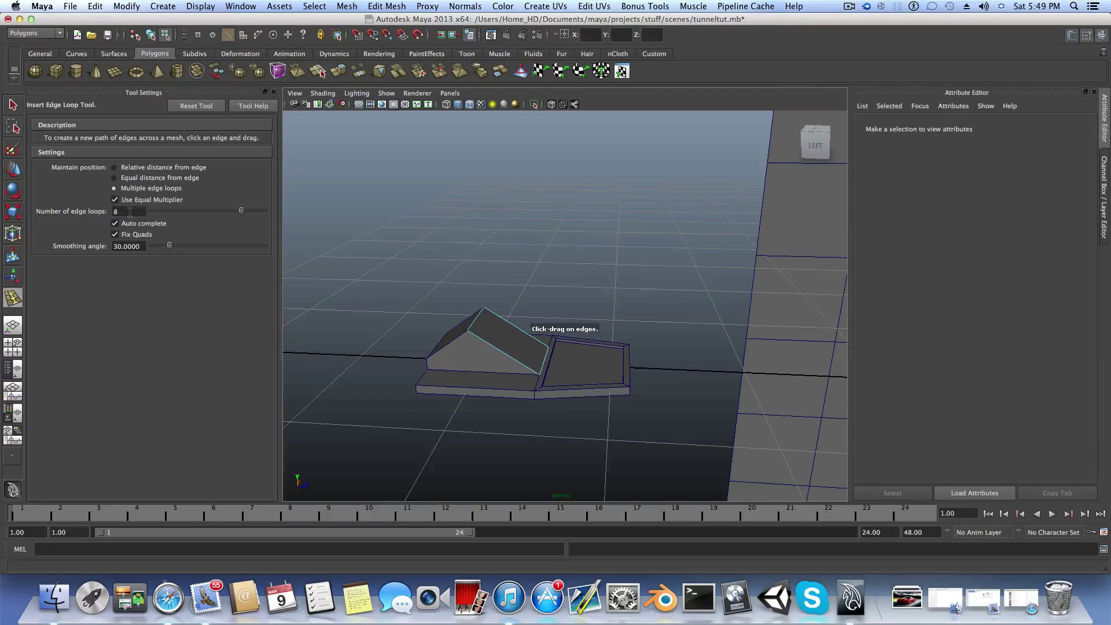
pyautogui.click(129, 212)
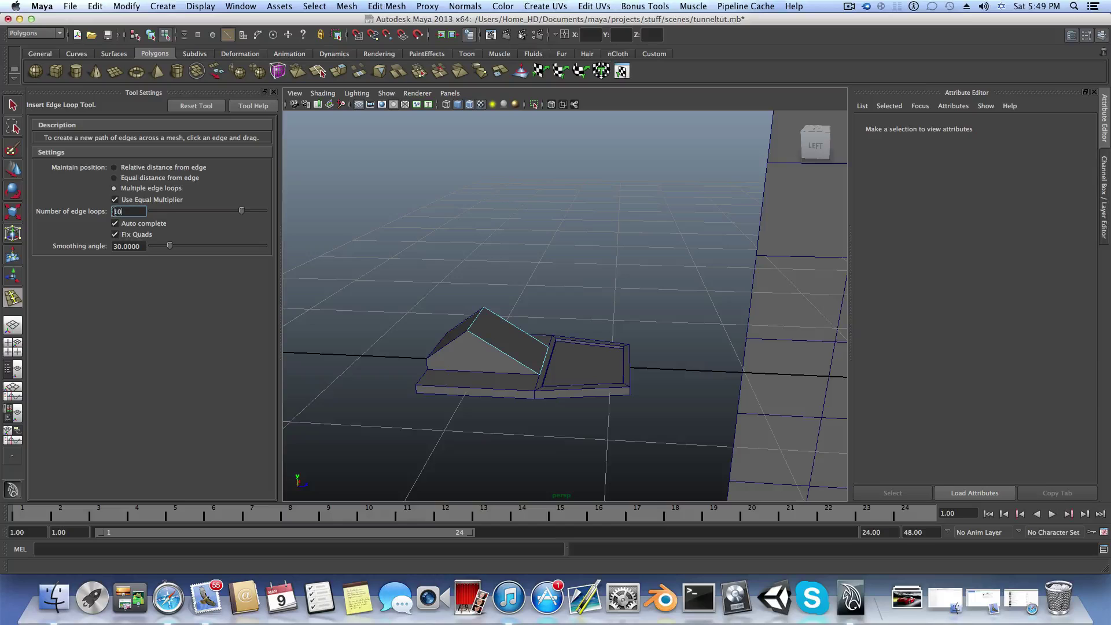
pyautogui.press('Return')
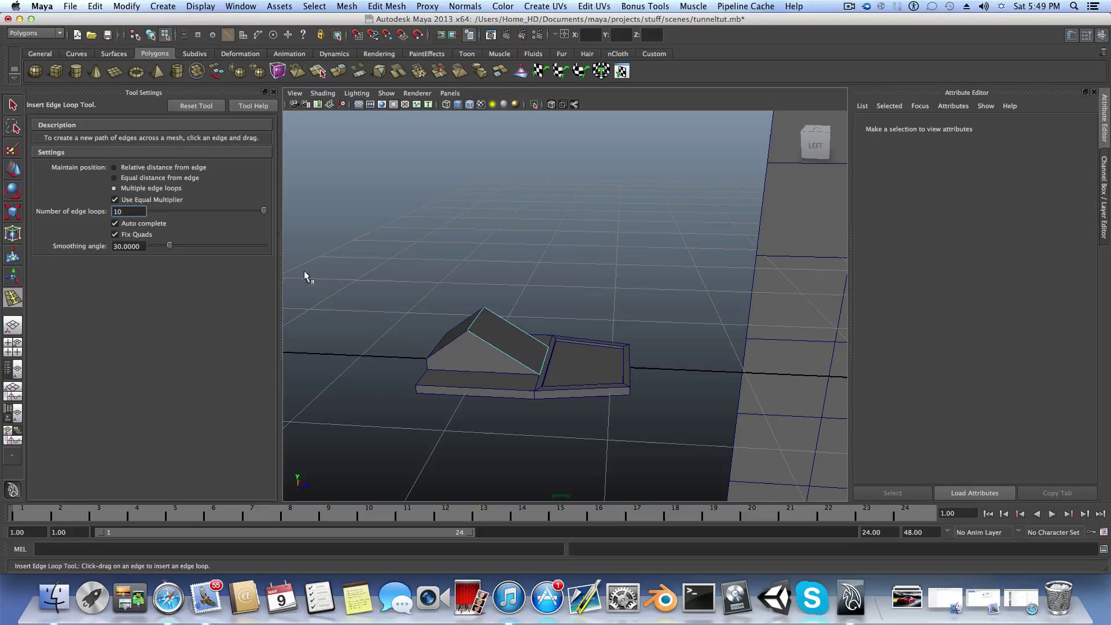
pyautogui.click(505, 358)
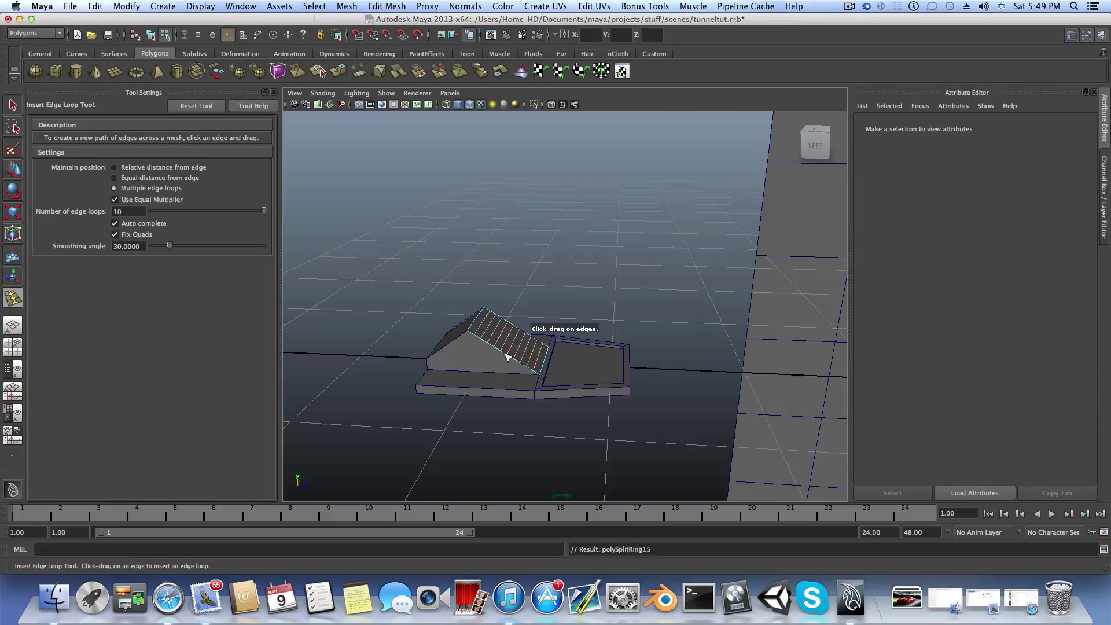
# - Insert another 10 edge loops across the duplicated face's width to form a grid, and return to object selection
pyautogui.keyDown('alt'); pyautogui.moveTo(509, 358); pyautogui.dragTo(335, 302); pyautogui.keyUp('alt')
pyautogui.keyDown('alt'); pyautogui.moveTo(335, 300); pyautogui.dragTo(436, 307, button='middle'); pyautogui.keyUp('alt')
pyautogui.scroll(3, 393, 291)
pyautogui.click(407, 302)
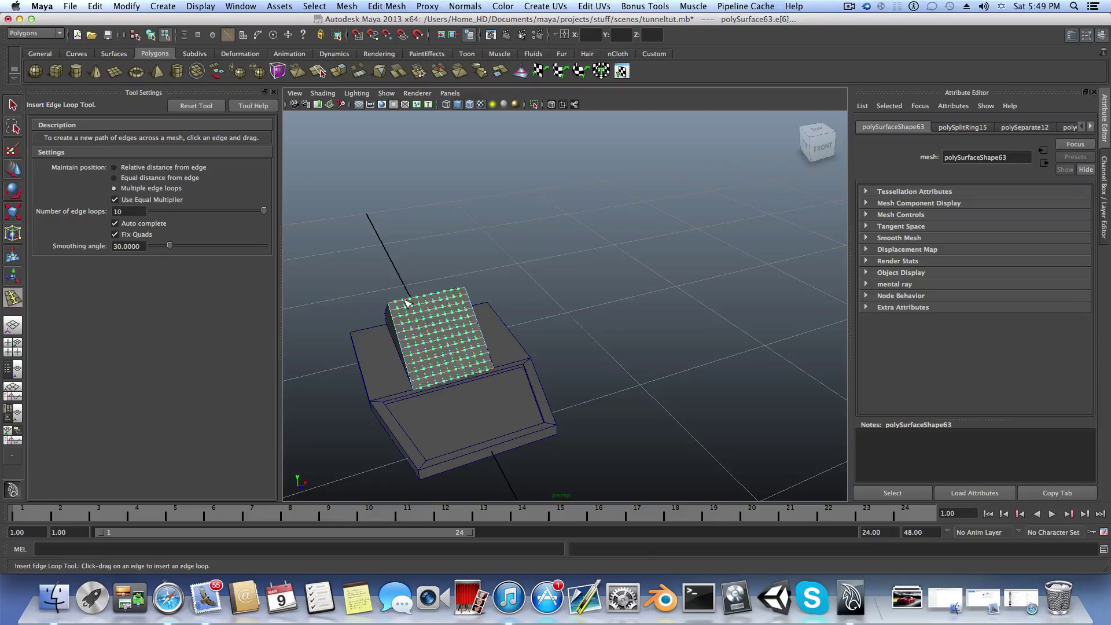
pyautogui.keyDown('alt'); pyautogui.moveTo(411, 419); pyautogui.dragTo(440, 323); pyautogui.keyUp('alt')
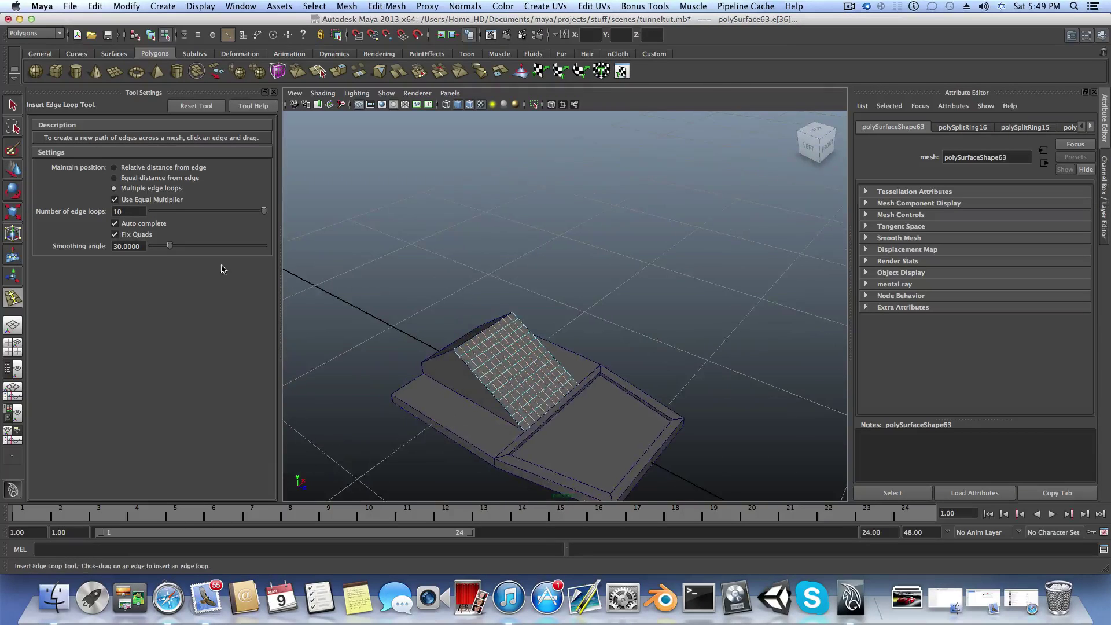
pyautogui.click(13, 105)
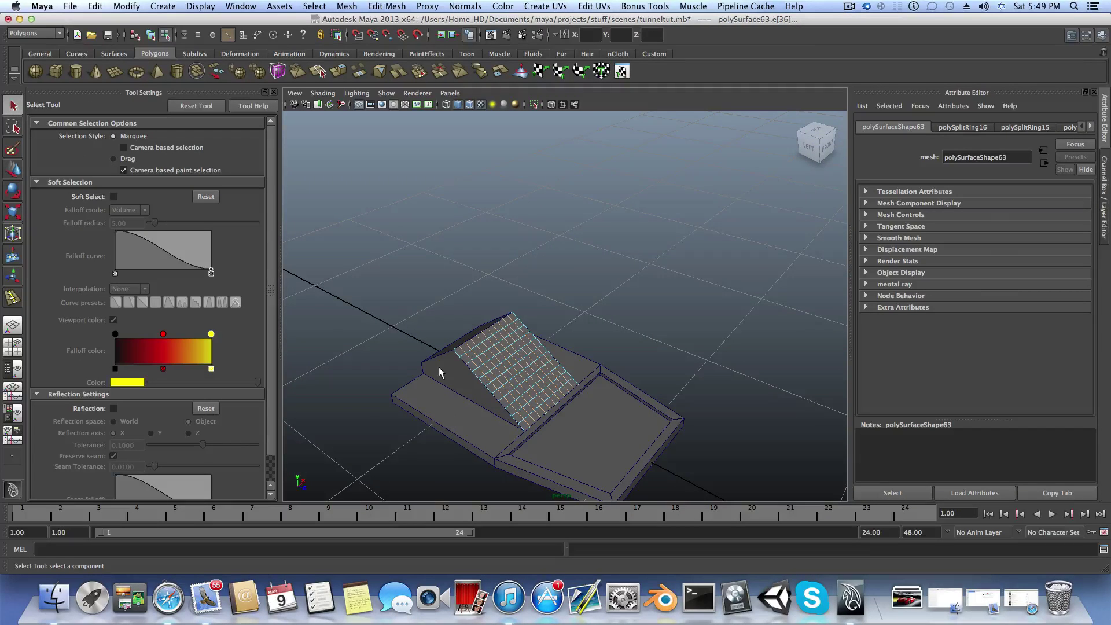
pyautogui.press('F8')
pyautogui.keyDown('alt'); pyautogui.moveTo(528, 397); pyautogui.dragTo(508, 364); pyautogui.keyUp('alt')
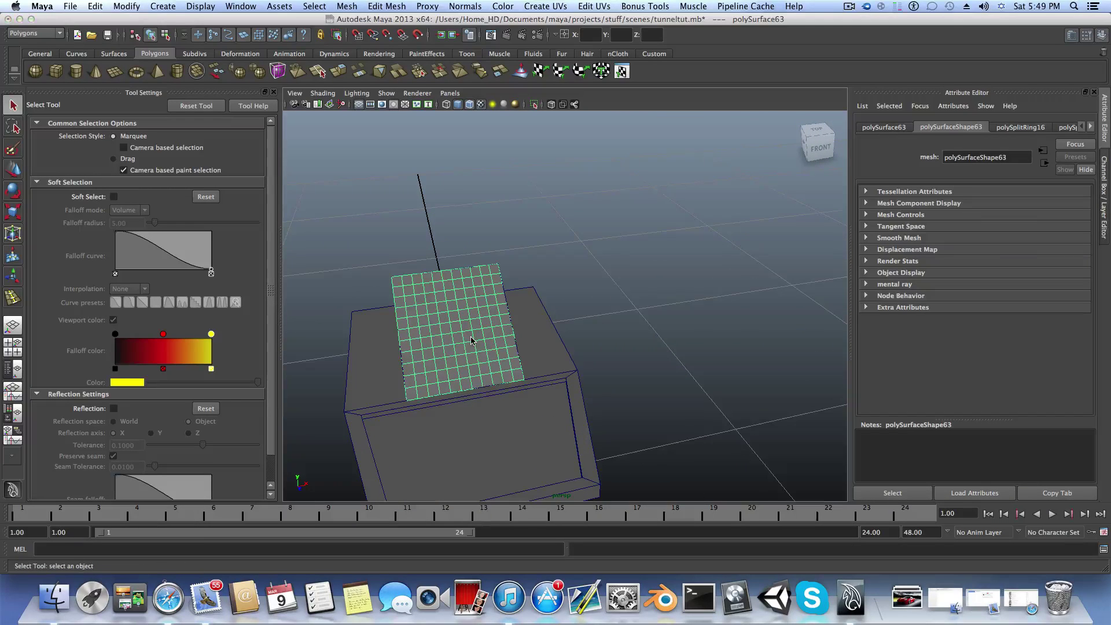
pyautogui.moveTo(471, 342); pyautogui.dragTo(469, 369, button='right')
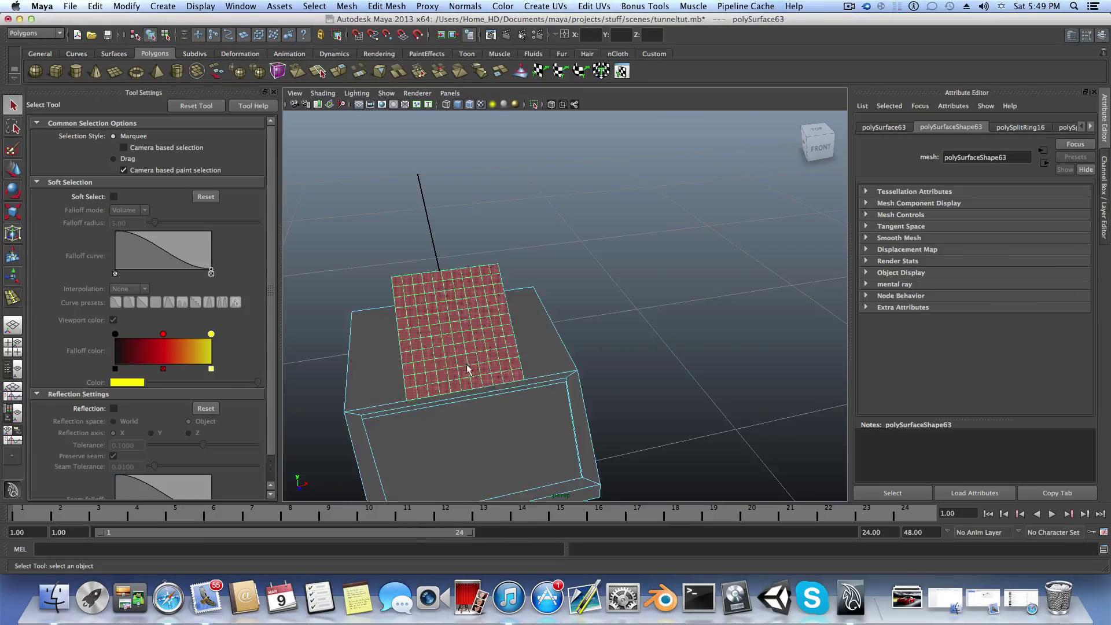
pyautogui.click(527, 373)
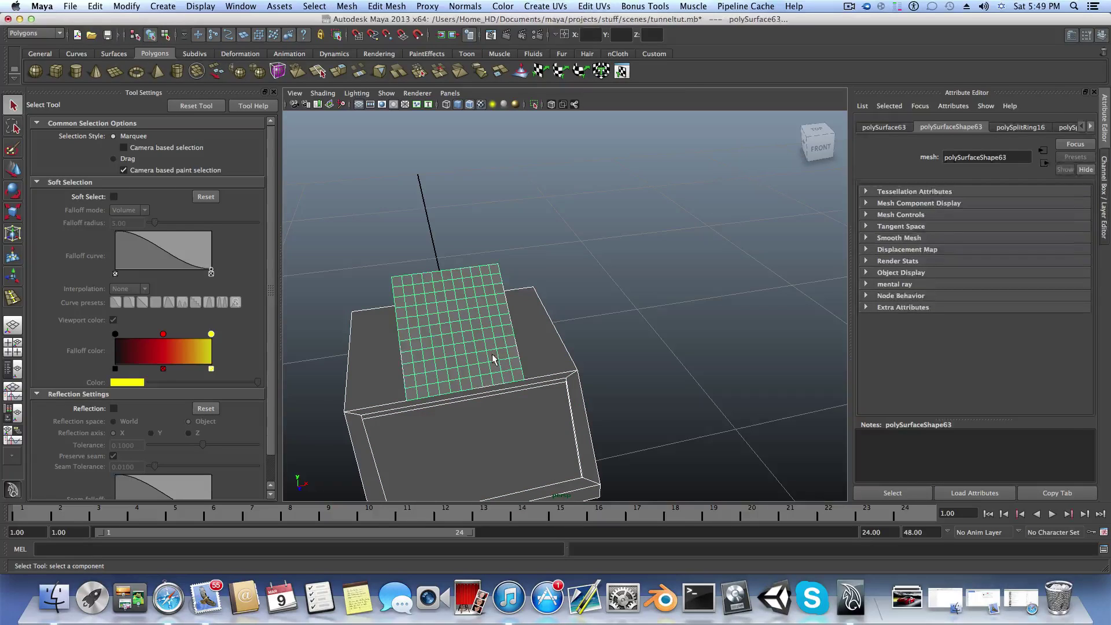
pyautogui.press('super+z')
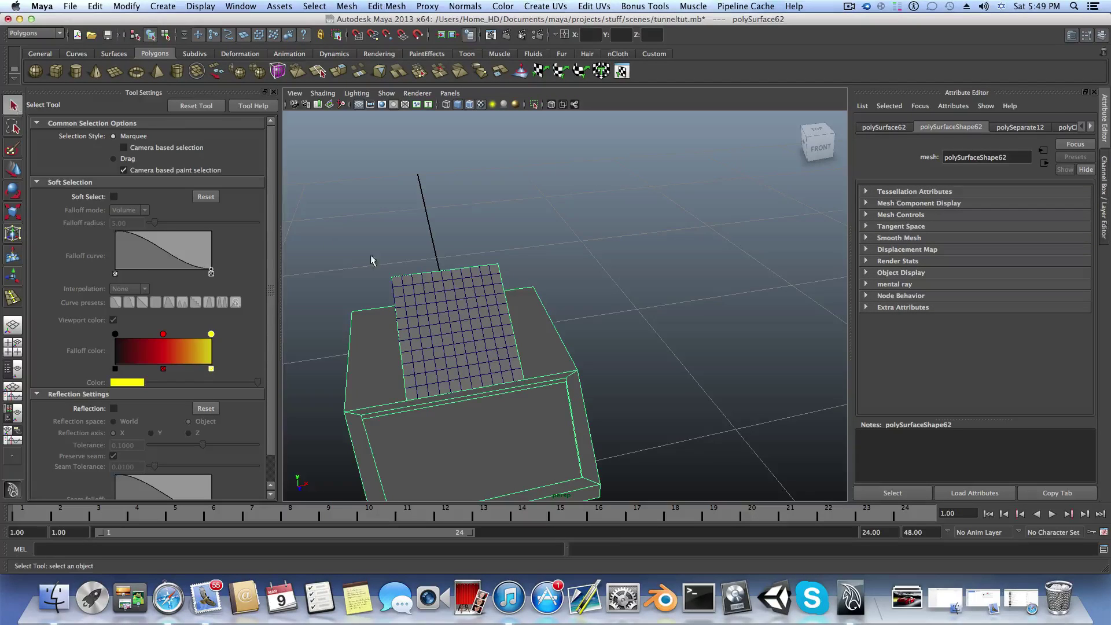
pyautogui.click(426, 309)
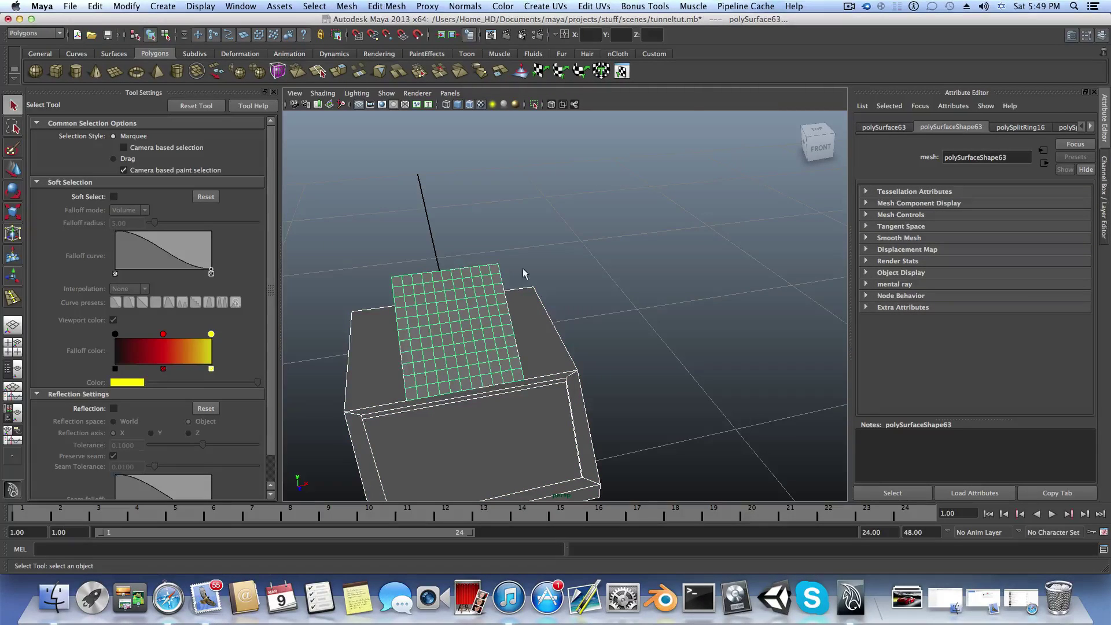
pyautogui.keyDown('shift'); pyautogui.click(540, 307); pyautogui.keyUp('shift')
pyautogui.moveTo(468, 329); pyautogui.dragTo(469, 358, button='right')
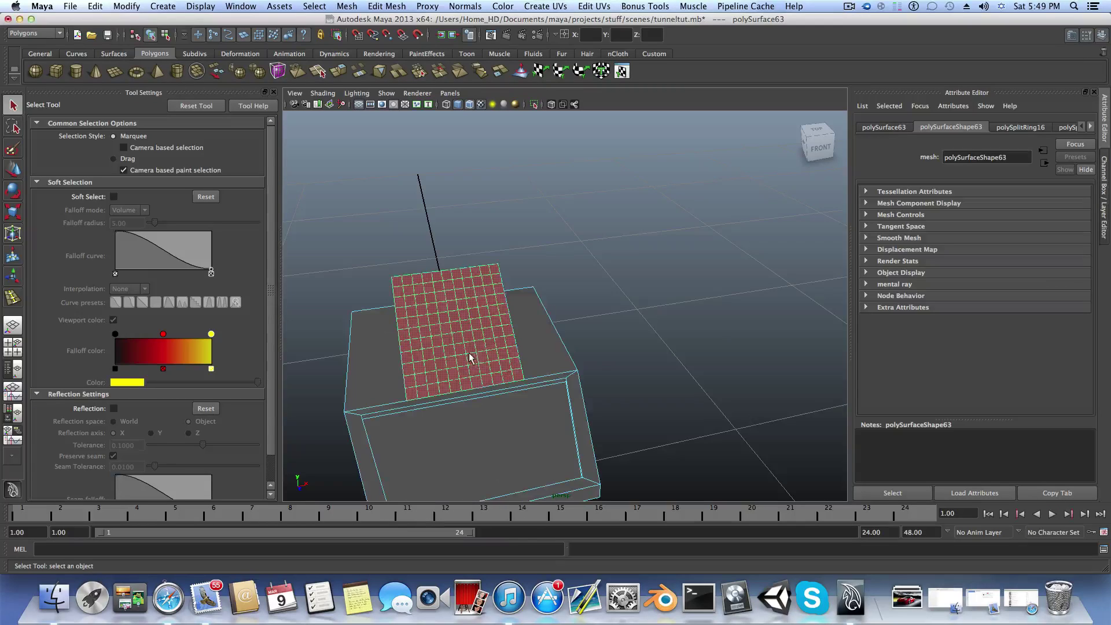
pyautogui.press('F8')
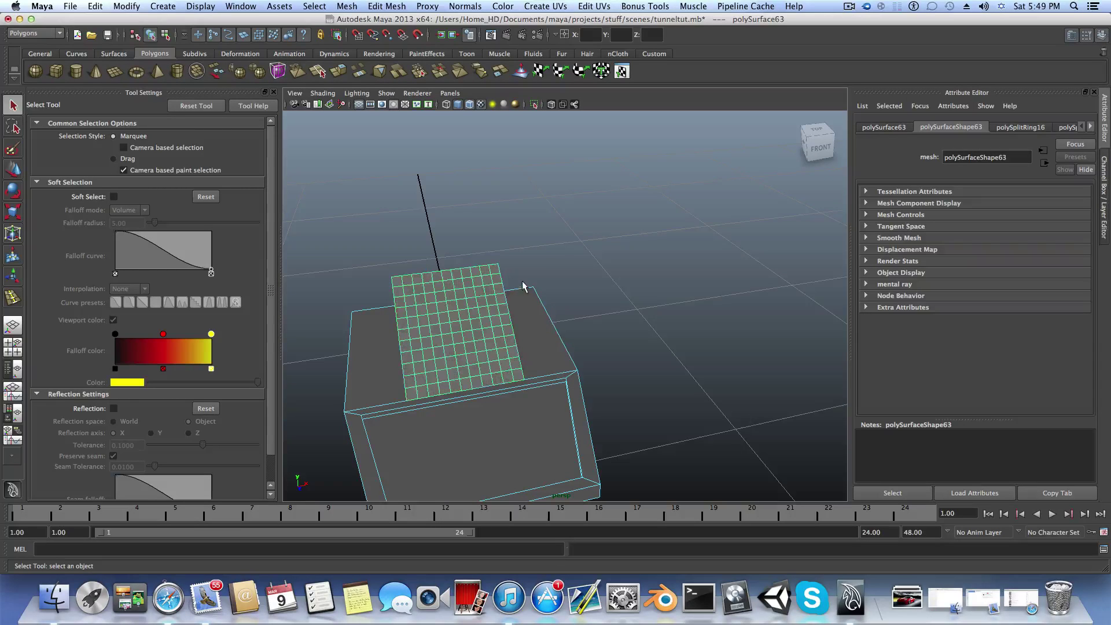
pyautogui.click(553, 353)
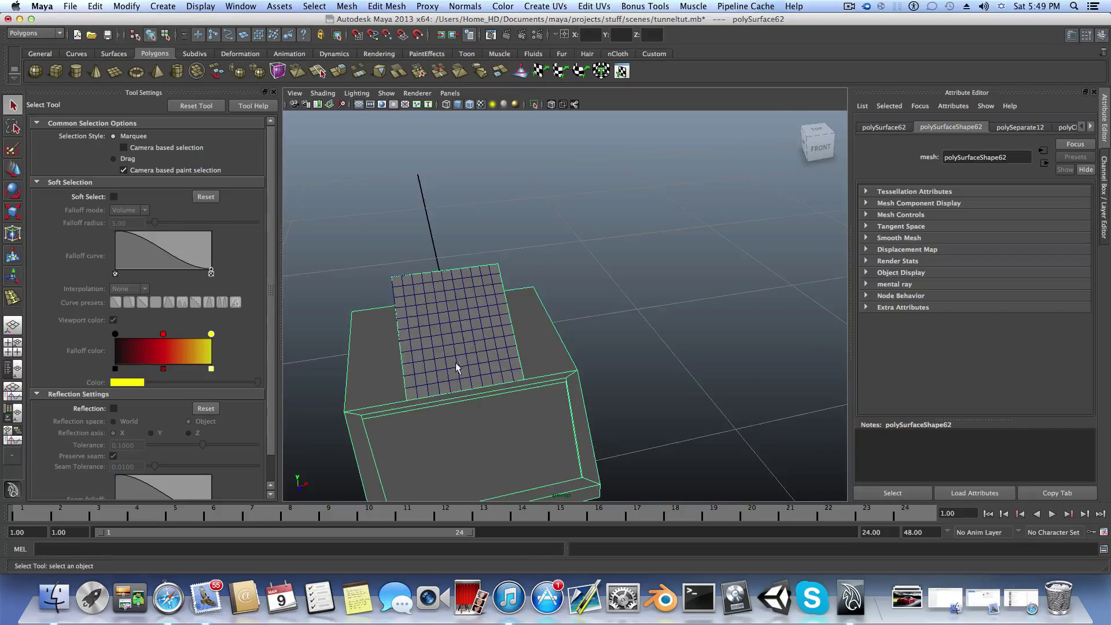
# - Select only the gridded duplicate face and move it up slightly above the block's slope
pyautogui.keyDown('alt'); pyautogui.moveTo(456, 363); pyautogui.dragTo(551, 347); pyautogui.keyUp('alt')
pyautogui.keyDown('shift'); pyautogui.click(605, 328); pyautogui.keyUp('shift')
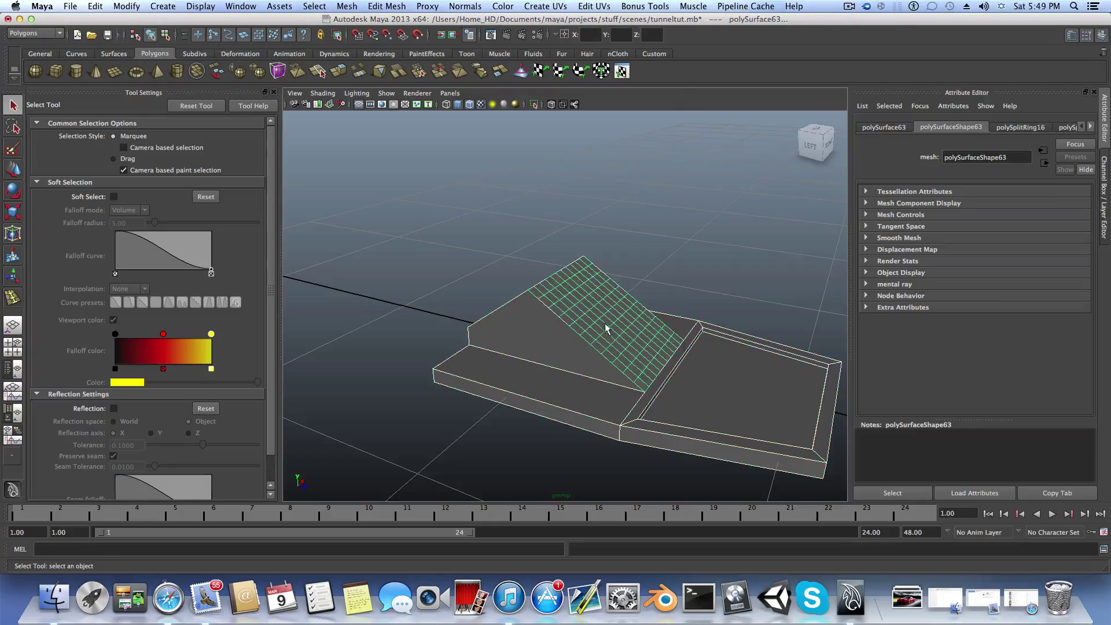
pyautogui.keyDown('shift'); pyautogui.click(709, 337); pyautogui.keyUp('shift')
pyautogui.press('w')
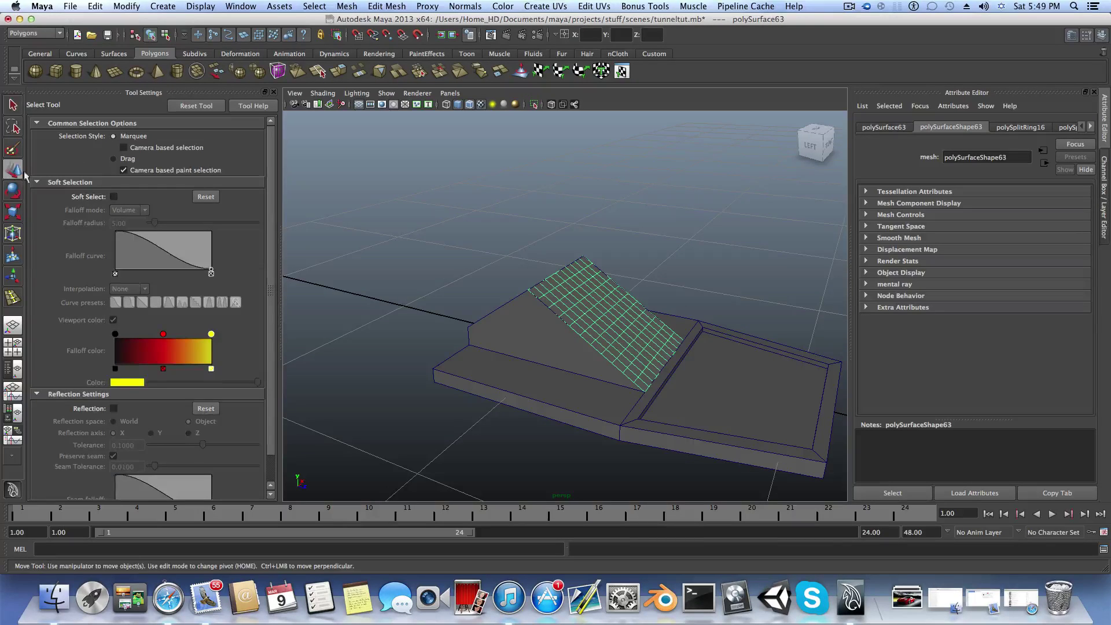
pyautogui.moveTo(798, 366); pyautogui.dragTo(799, 346)
# - Switch the raised grid to face selection and select a two-by-two block of faces at its lower outer corner
pyautogui.keyDown('alt'); pyautogui.moveTo(593, 291); pyautogui.dragTo(450, 283); pyautogui.keyUp('alt')
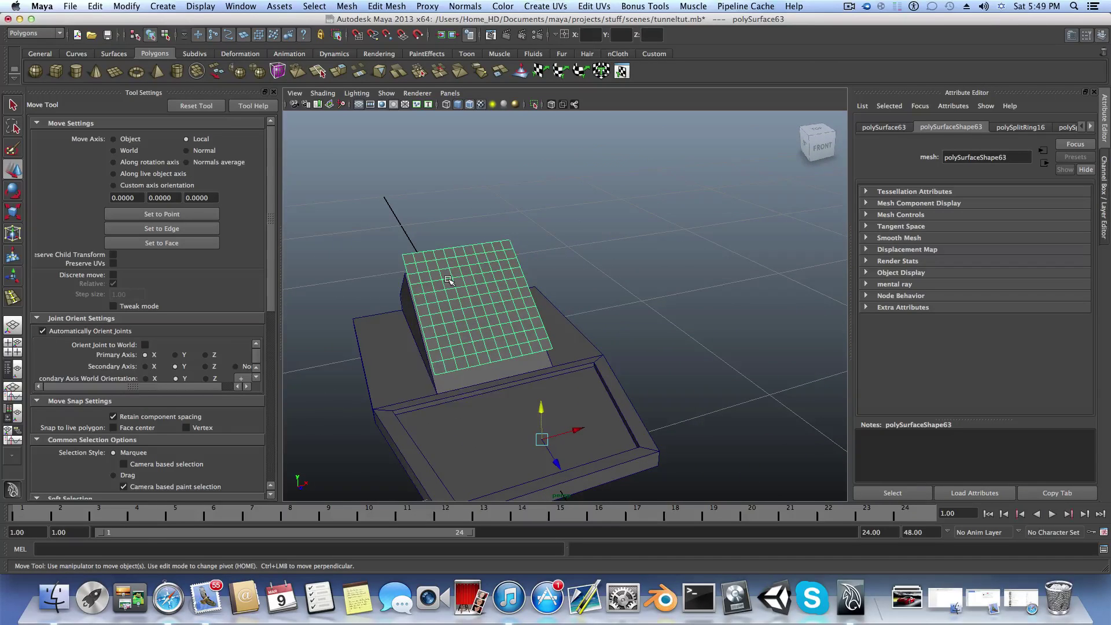
pyautogui.rightClick(450, 283)
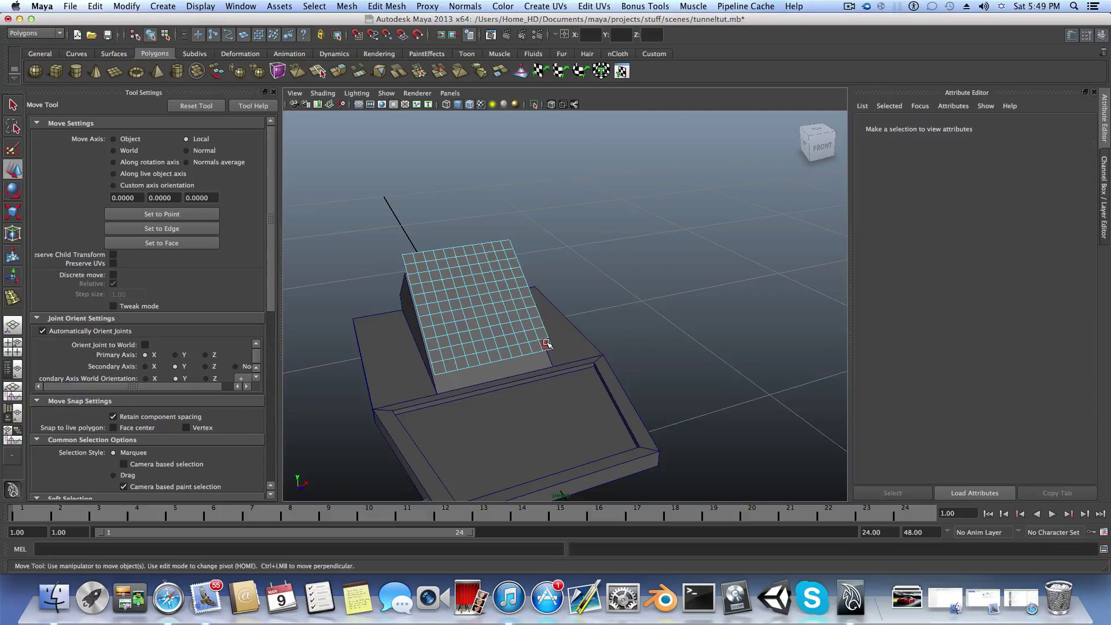
pyautogui.click(536, 336)
pyautogui.keyDown('shift'); pyautogui.click(534, 334); pyautogui.keyUp('shift')
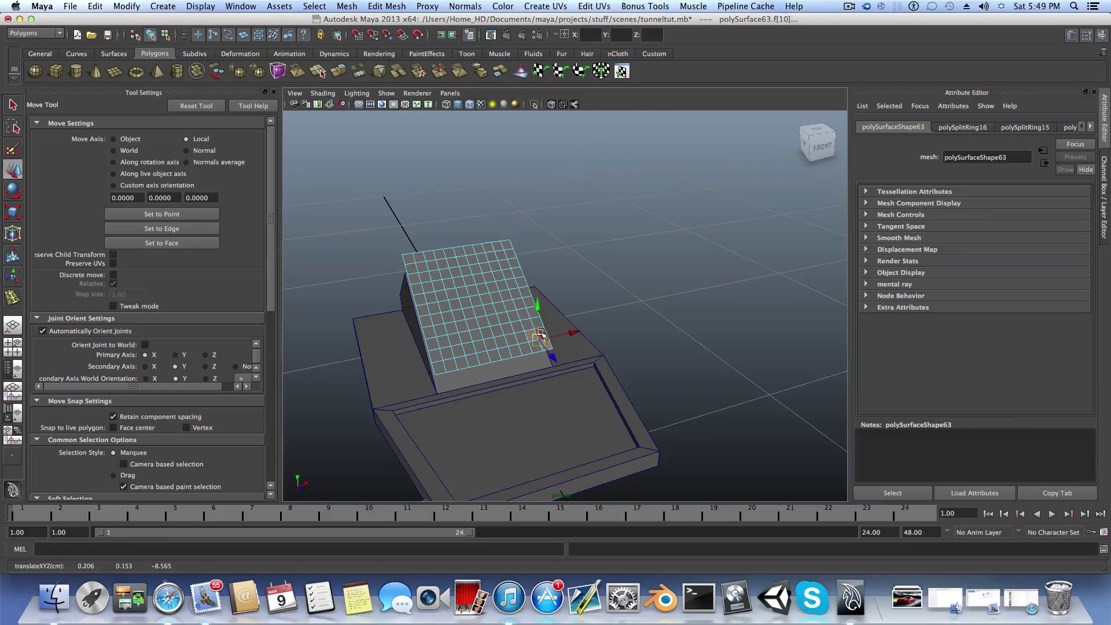
pyautogui.click(14, 106)
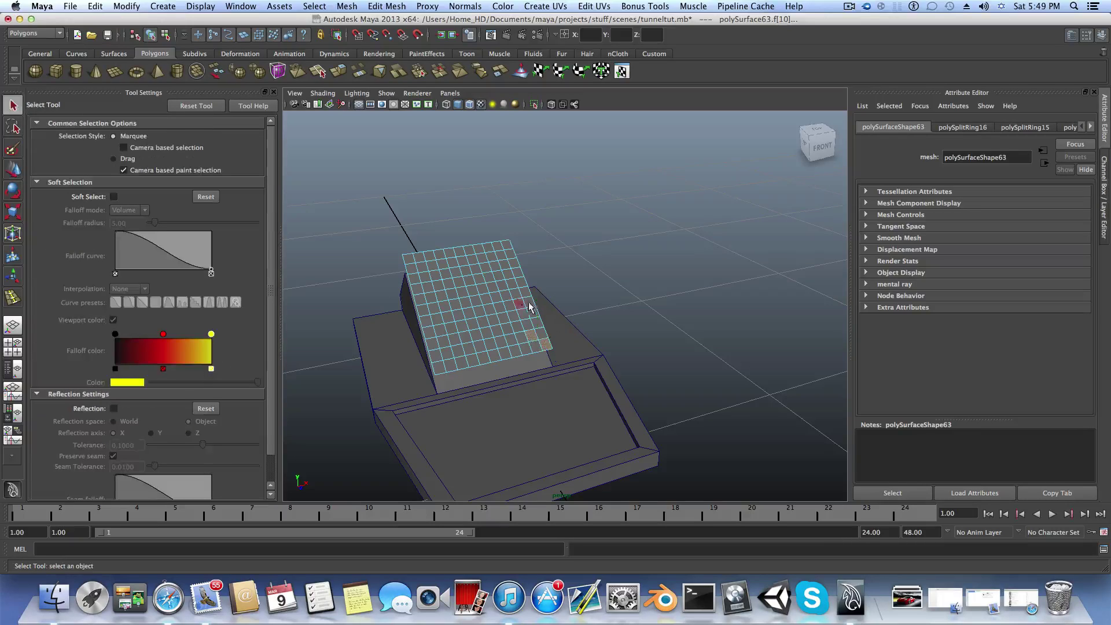
pyautogui.keyDown('shift'); pyautogui.click(536, 341); pyautogui.keyUp('shift')
# - Add the remaining evenly spaced two-by-two face blocks along the grid's lowest row to the selection, leaving one-face gaps between them
pyautogui.keyDown('shift'); pyautogui.click(515, 349); pyautogui.keyUp('shift')
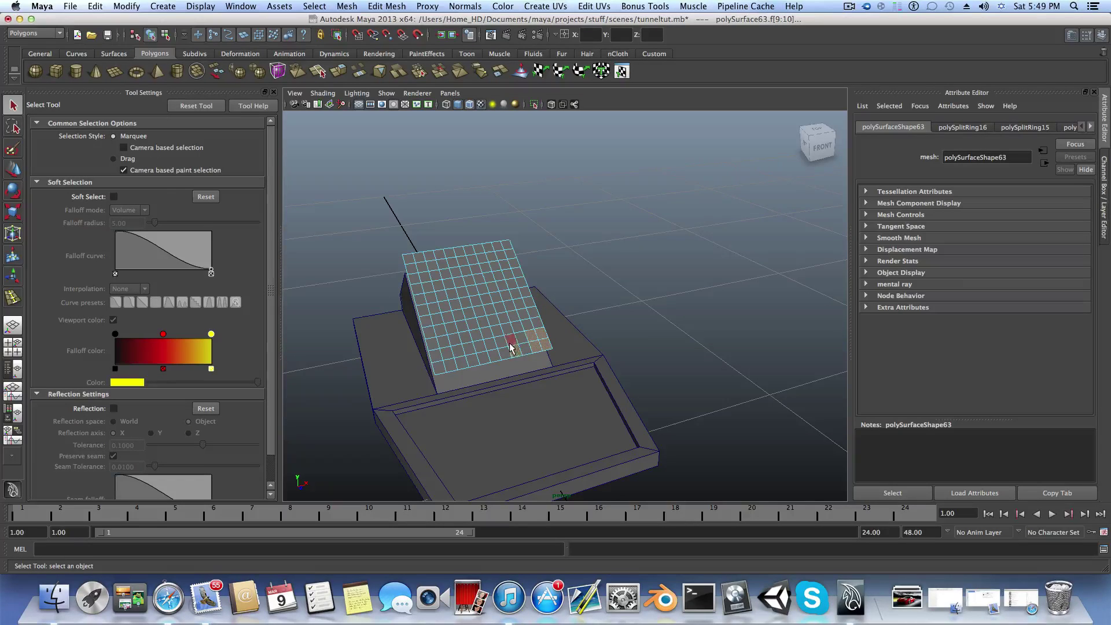
pyautogui.keyDown('shift'); pyautogui.click(509, 340); pyautogui.keyUp('shift')
pyautogui.keyDown('shift'); pyautogui.click(501, 341); pyautogui.keyUp('shift')
pyautogui.keyDown('shift'); pyautogui.click(504, 352); pyautogui.keyUp('shift')
pyautogui.keyDown('shift'); pyautogui.click(486, 354); pyautogui.keyUp('shift')
pyautogui.keyDown('shift'); pyautogui.click(467, 347); pyautogui.keyUp('shift')
pyautogui.keyDown('shift'); pyautogui.click(480, 344); pyautogui.keyUp('shift')
pyautogui.keyDown('shift'); pyautogui.click(471, 359); pyautogui.keyUp('shift')
pyautogui.keyDown('shift'); pyautogui.click(451, 364); pyautogui.keyUp('shift')
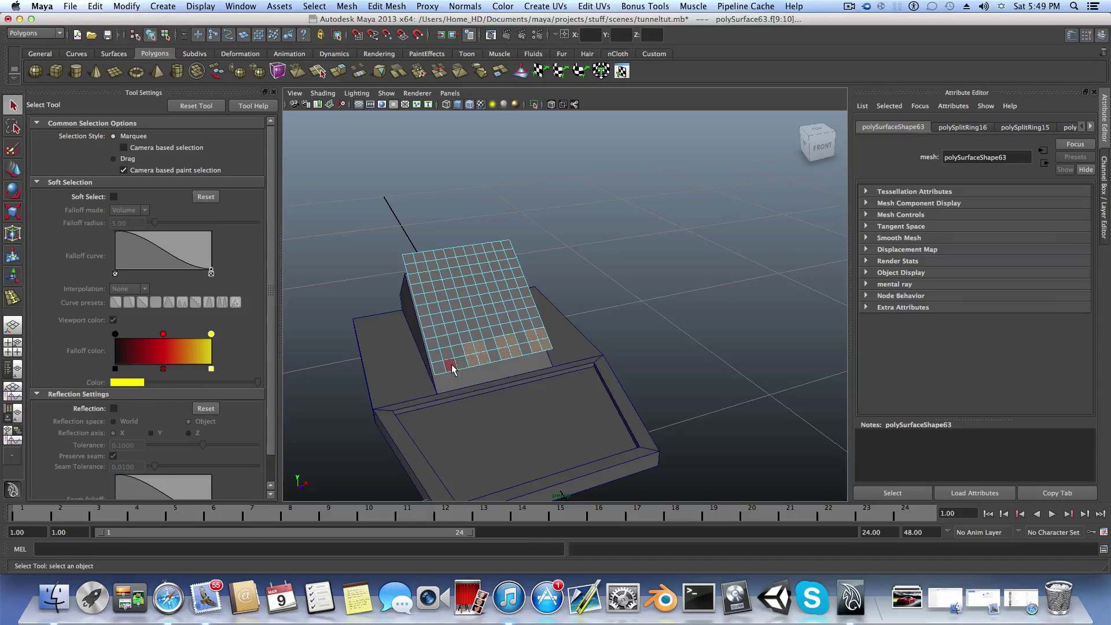
pyautogui.keyDown('shift'); pyautogui.click(441, 366); pyautogui.keyUp('shift')
pyautogui.keyDown('shift'); pyautogui.click(436, 354); pyautogui.keyUp('shift')
pyautogui.keyDown('shift'); pyautogui.click(448, 354); pyautogui.keyUp('shift')
# - Add four two-by-two face blocks in the grid's second row from the lower edge to the selection, keeping one-face gaps
pyautogui.keyDown('shift'); pyautogui.click(537, 346); pyautogui.keyUp('shift')
pyautogui.keyDown('shift'); pyautogui.click(536, 328); pyautogui.keyUp('shift')
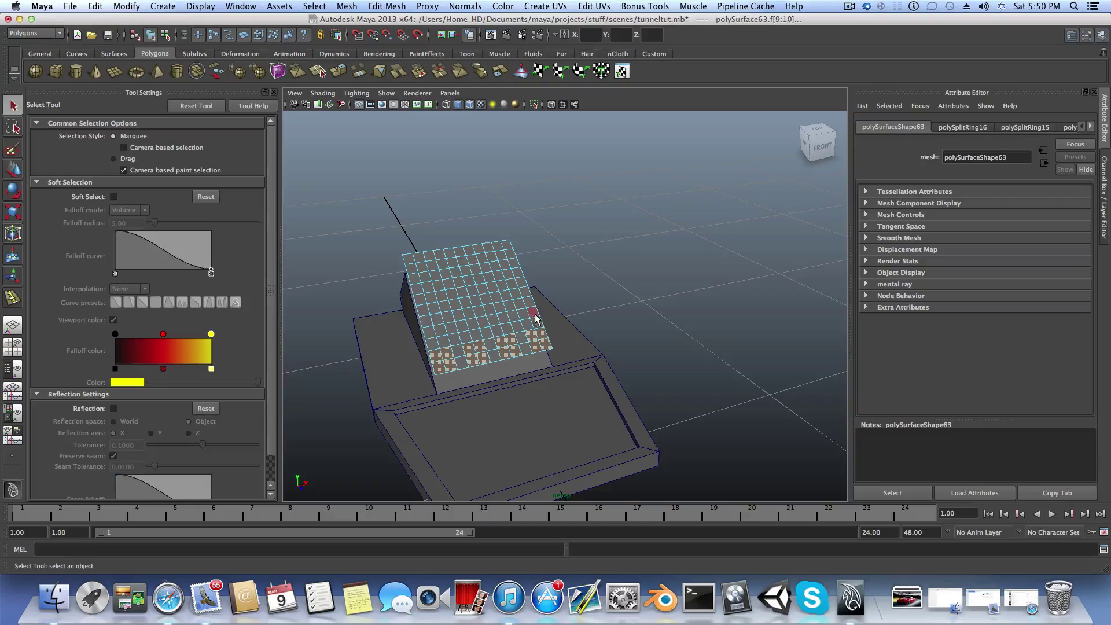
pyautogui.keyDown('shift'); pyautogui.click(516, 316); pyautogui.keyUp('shift')
pyautogui.keyDown('shift'); pyautogui.click(527, 305); pyautogui.keyUp('shift')
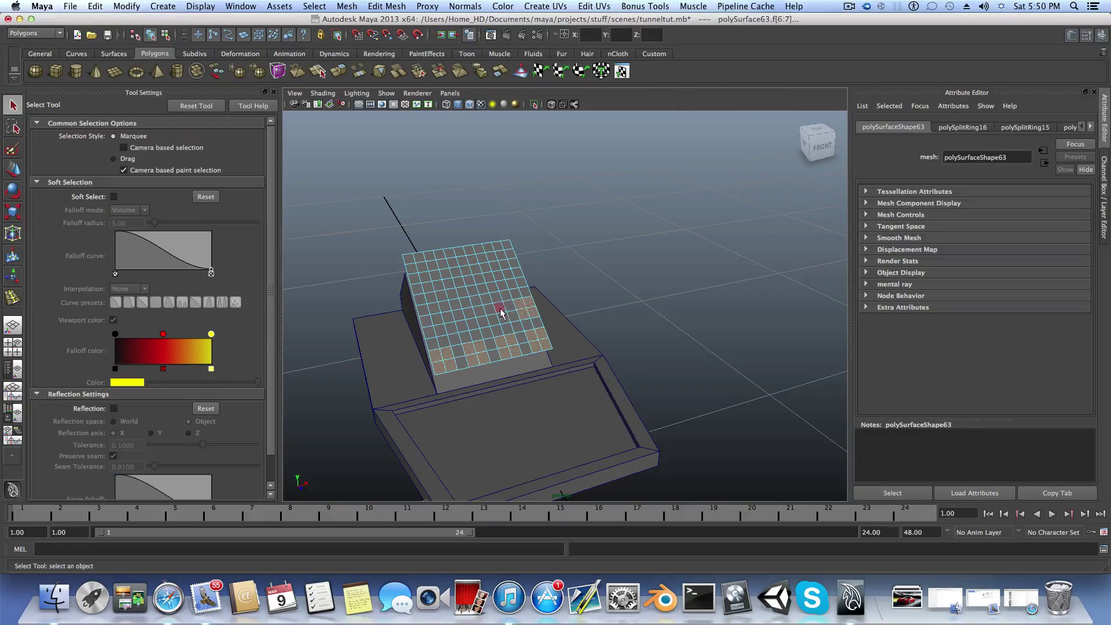
pyautogui.keyDown('shift'); pyautogui.click(498, 310); pyautogui.keyUp('shift')
pyautogui.keyDown('shift'); pyautogui.click(489, 319); pyautogui.keyUp('shift')
pyautogui.keyDown('shift'); pyautogui.click(468, 313); pyautogui.keyUp('shift')
pyautogui.keyDown('shift'); pyautogui.click(460, 315); pyautogui.keyUp('shift')
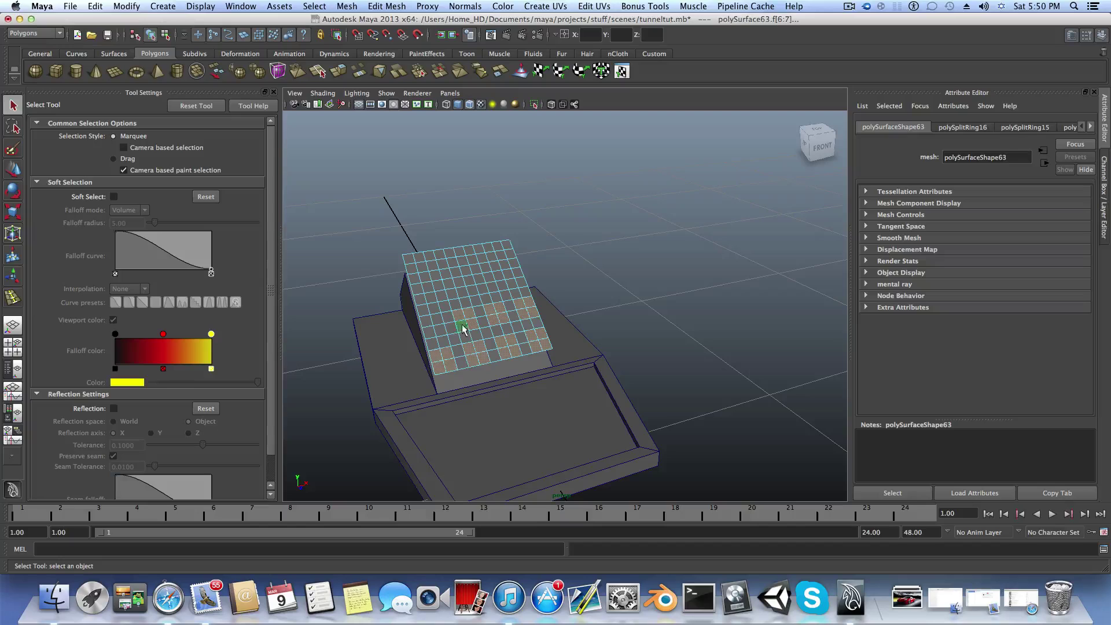
pyautogui.keyDown('shift'); pyautogui.click(436, 322); pyautogui.keyUp('shift')
pyautogui.keyDown('shift'); pyautogui.click(427, 322); pyautogui.keyUp('shift')
pyautogui.keyDown('shift'); pyautogui.click(429, 331); pyautogui.keyUp('shift')
# - Add four two-by-two face blocks in the grid's third row from the lower edge to the selection, keeping one-face gaps
pyautogui.keyDown('shift'); pyautogui.click(421, 302); pyautogui.keyUp('shift')
pyautogui.keyDown('shift'); pyautogui.click(434, 299); pyautogui.keyUp('shift')
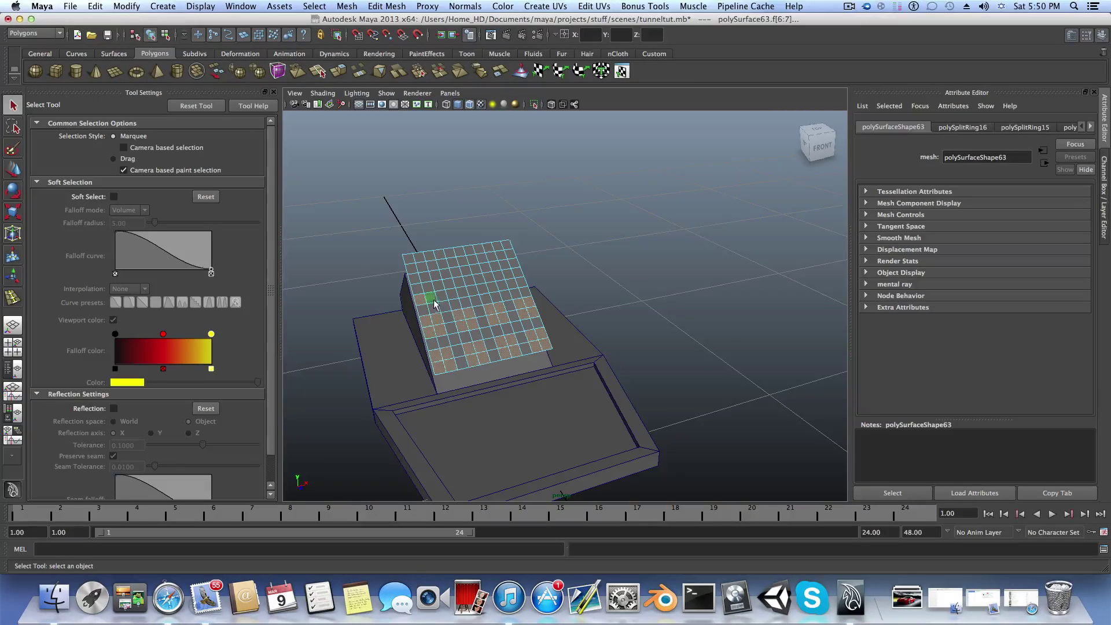
pyautogui.keyDown('shift'); pyautogui.click(425, 291); pyautogui.keyUp('shift')
pyautogui.keyDown('shift'); pyautogui.click(451, 293); pyautogui.keyUp('shift')
pyautogui.keyDown('shift'); pyautogui.click(462, 294); pyautogui.keyUp('shift')
pyautogui.keyDown('shift'); pyautogui.click(459, 283); pyautogui.keyUp('shift')
pyautogui.keyDown('shift'); pyautogui.click(451, 283); pyautogui.keyUp('shift')
pyautogui.keyDown('shift'); pyautogui.click(480, 279); pyautogui.keyUp('shift')
pyautogui.keyDown('shift'); pyautogui.click(483, 290); pyautogui.keyUp('shift')
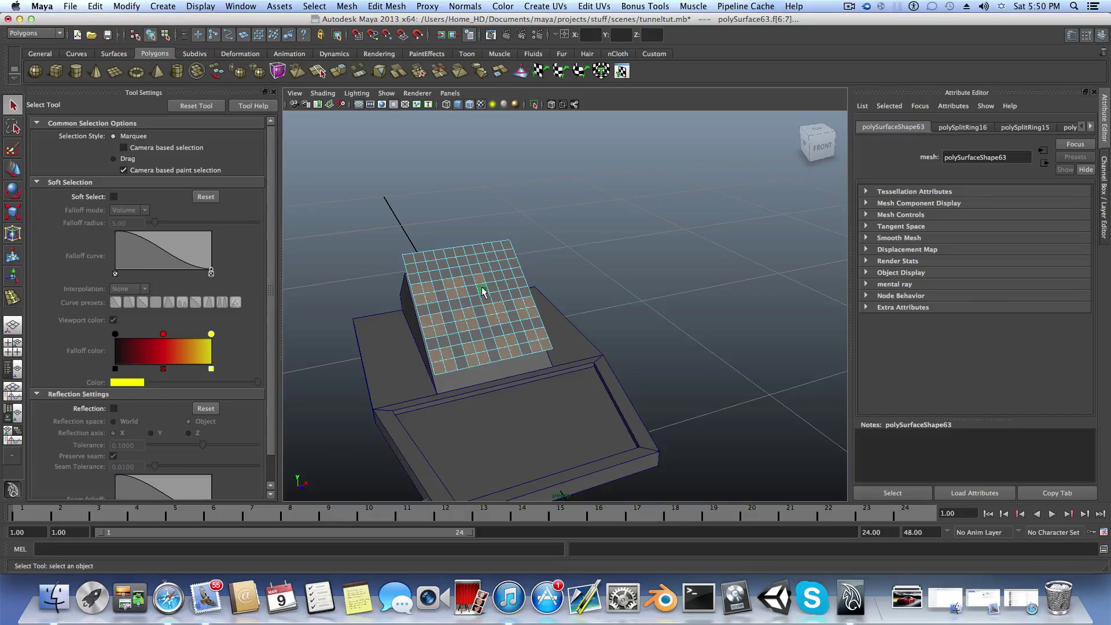
pyautogui.keyDown('shift'); pyautogui.click(494, 288); pyautogui.keyUp('shift')
pyautogui.keyDown('shift'); pyautogui.click(491, 278); pyautogui.keyUp('shift')
pyautogui.keyDown('shift'); pyautogui.click(510, 276); pyautogui.keyUp('shift')
pyautogui.keyDown('shift'); pyautogui.click(513, 286); pyautogui.keyUp('shift')
pyautogui.keyDown('shift'); pyautogui.click(520, 282); pyautogui.keyUp('shift')
pyautogui.keyDown('shift'); pyautogui.click(516, 273); pyautogui.keyUp('shift')
# - Add the two-by-two face blocks along the grid's uppermost row to the selection, undoing any wrongly picked faces
pyautogui.keyDown('shift'); pyautogui.click(511, 254); pyautogui.keyUp('shift')
pyautogui.keyDown('shift'); pyautogui.click(507, 246); pyautogui.keyUp('shift')
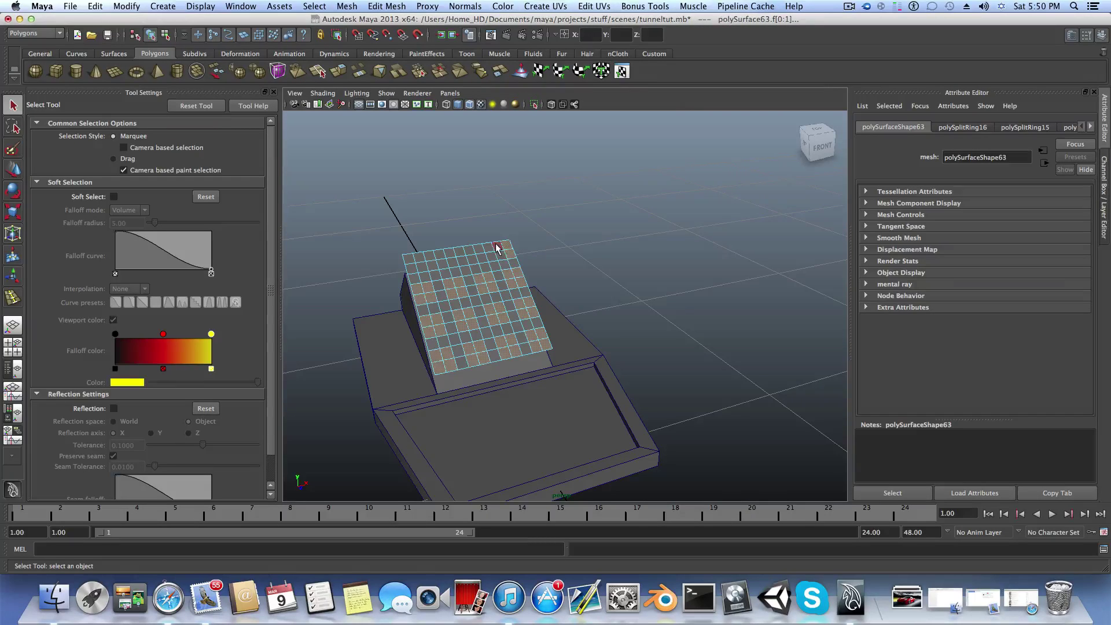
pyautogui.keyDown('shift'); pyautogui.click(497, 245); pyautogui.keyUp('shift')
pyautogui.keyDown('shift'); pyautogui.click(502, 254); pyautogui.keyUp('shift')
pyautogui.keyDown('shift'); pyautogui.doubleClick(487, 250); pyautogui.keyUp('shift')
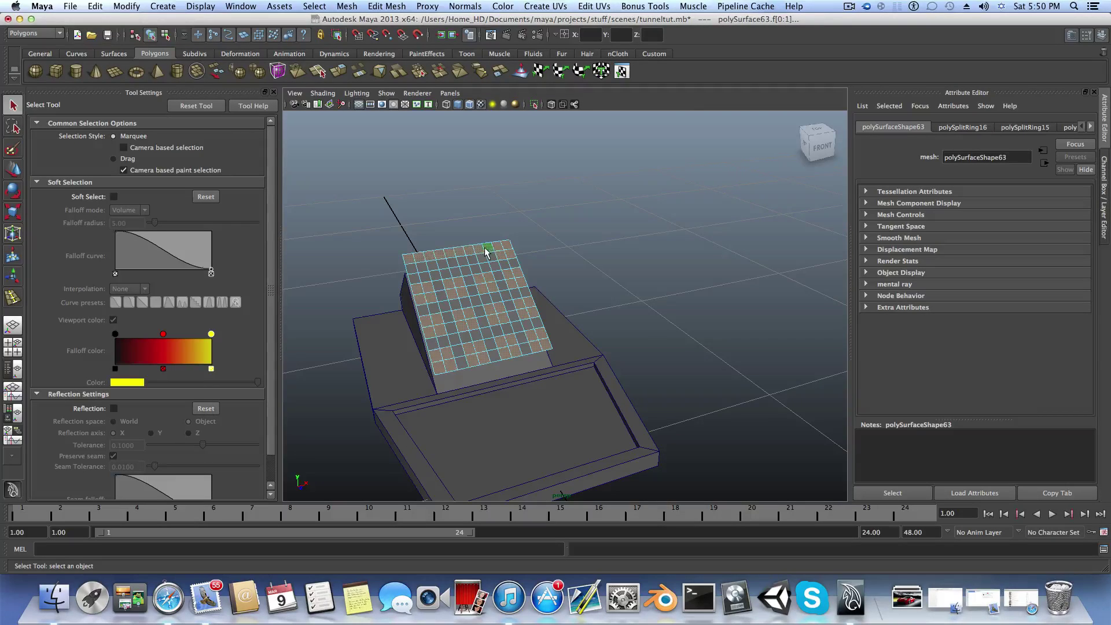
pyautogui.press('super+z')
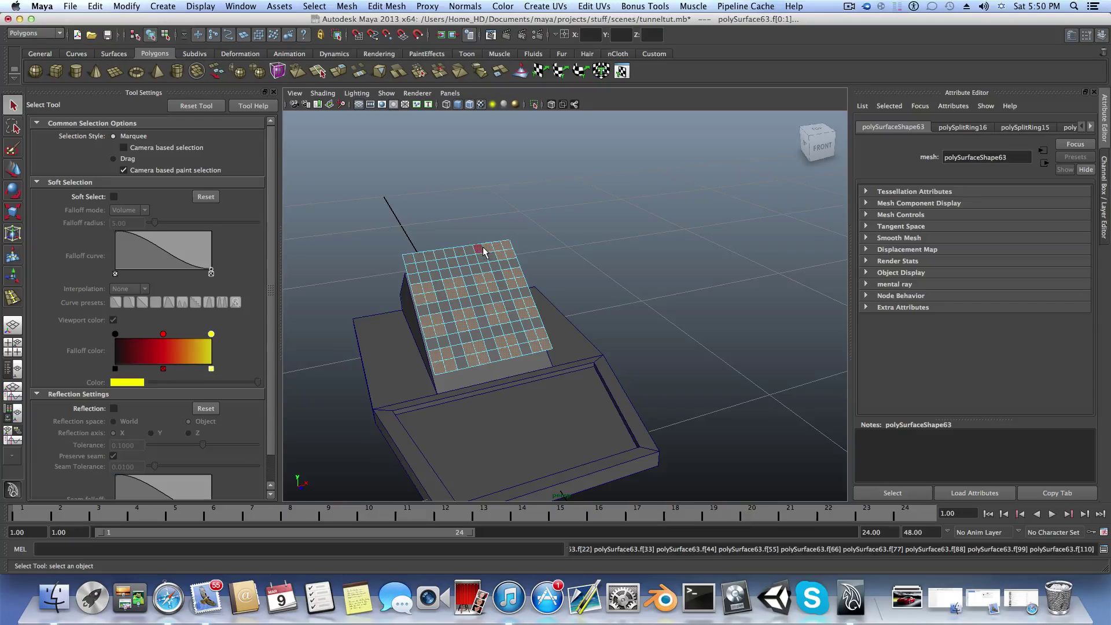
pyautogui.press('super+z')
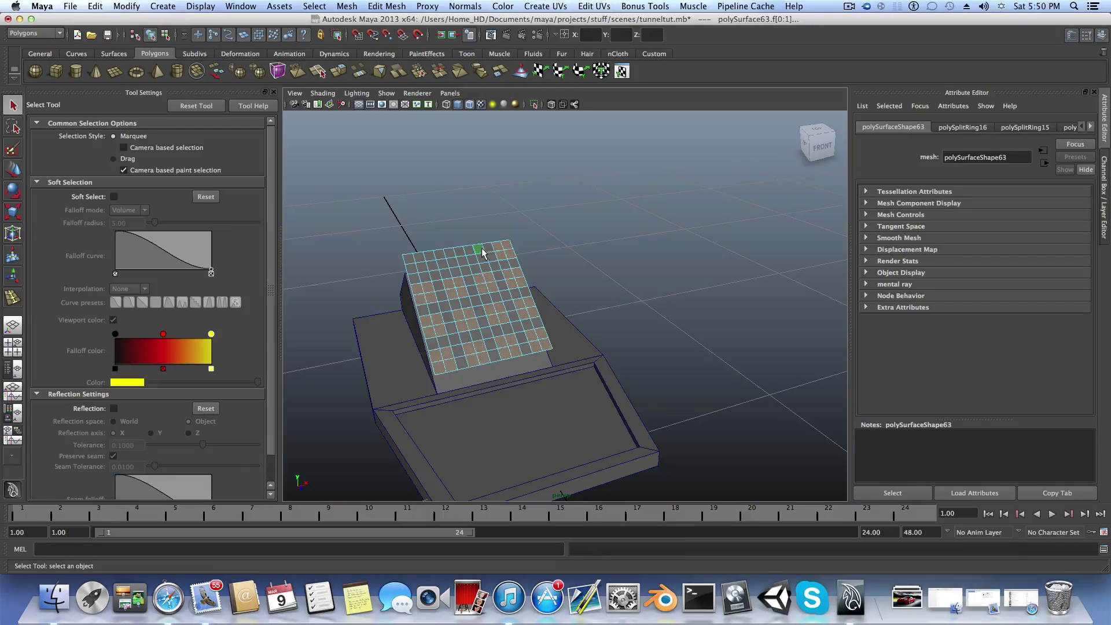
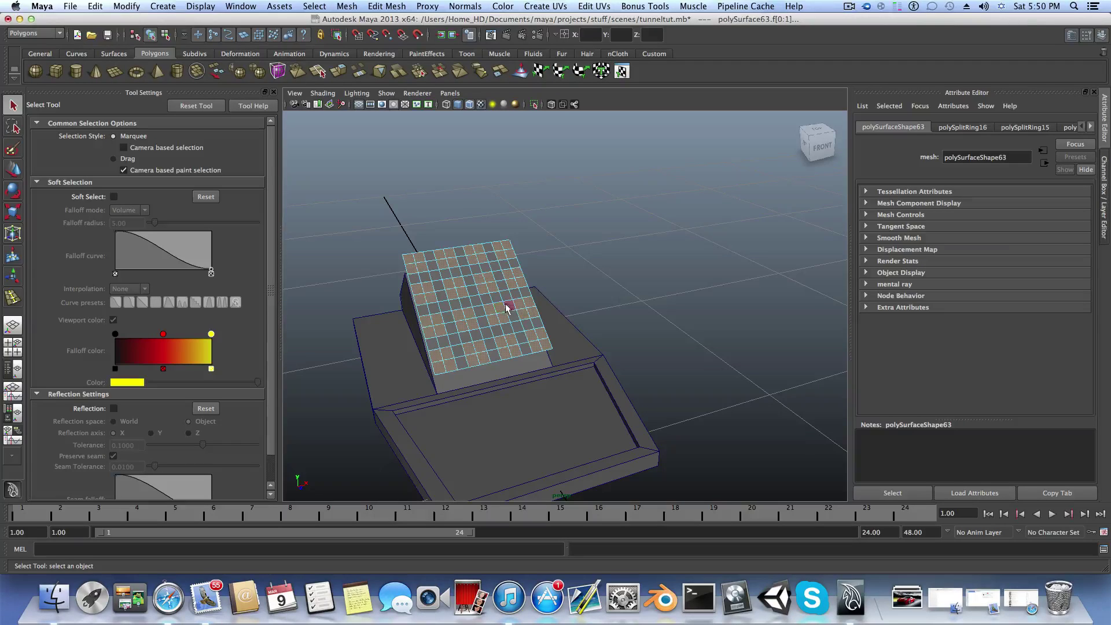
# - Extract the selected face blocks from the grid as separate pieces and return to object selection
pyautogui.click(377, 7)
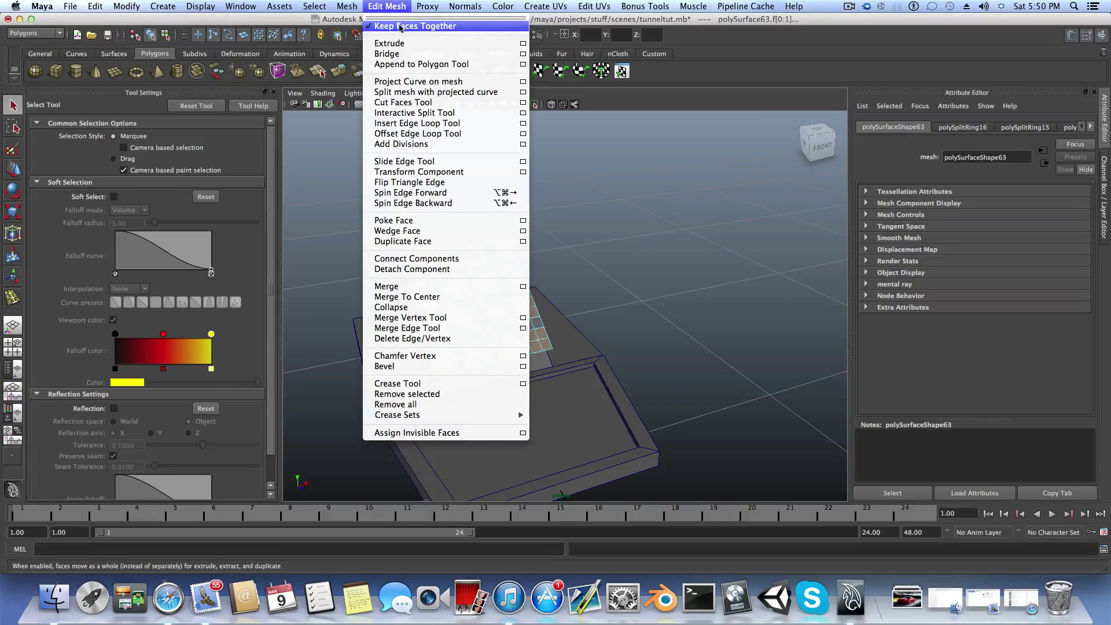
pyautogui.click(385, 7)
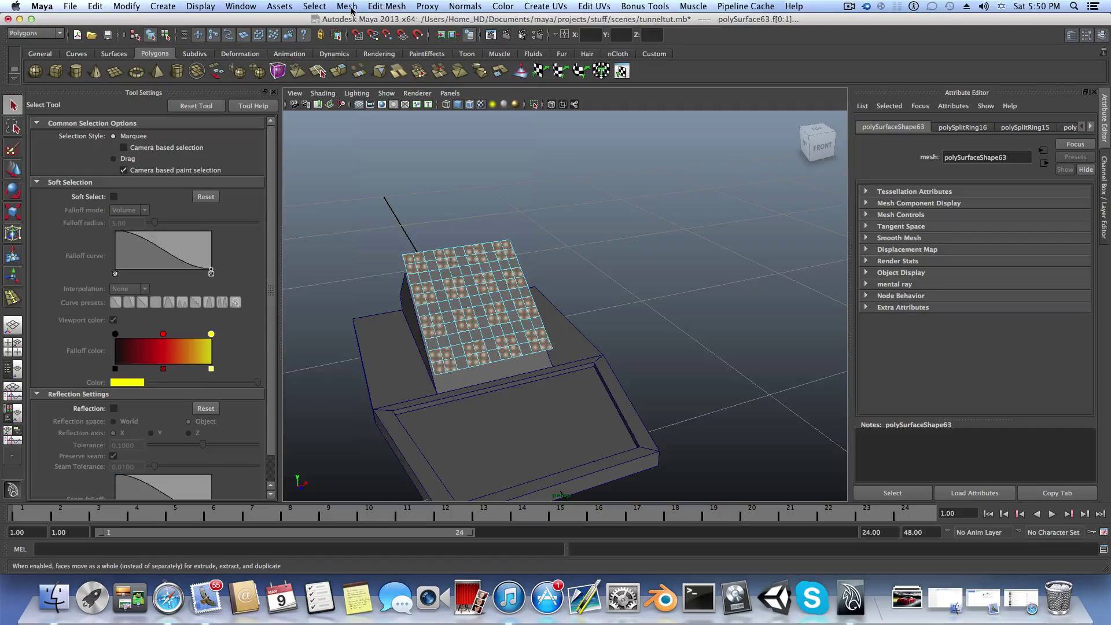
pyautogui.click(351, 7)
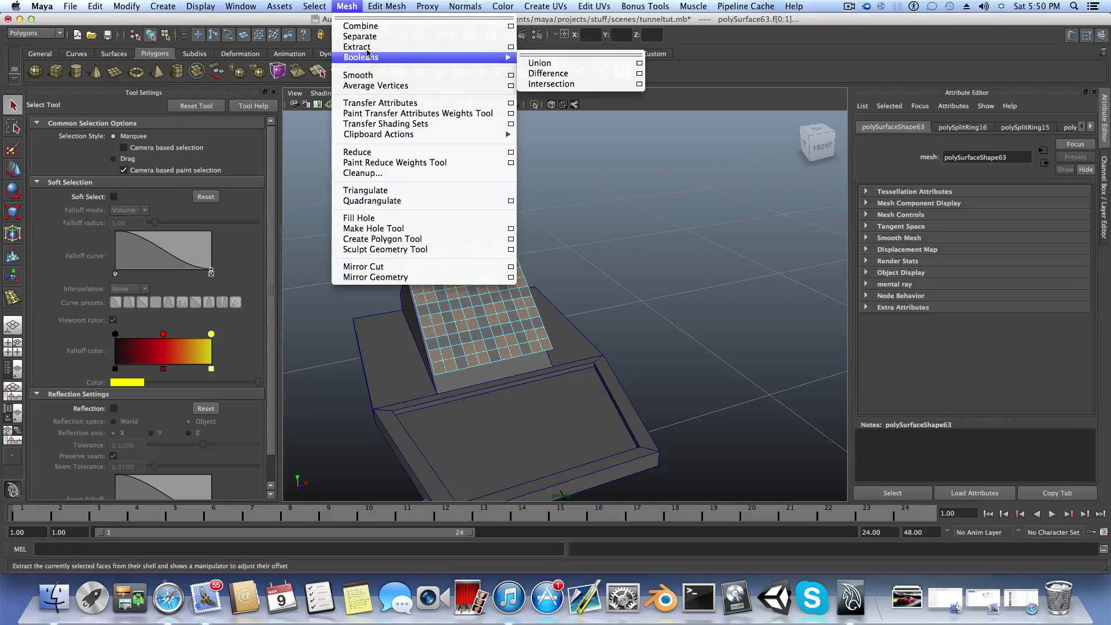
pyautogui.click(359, 36)
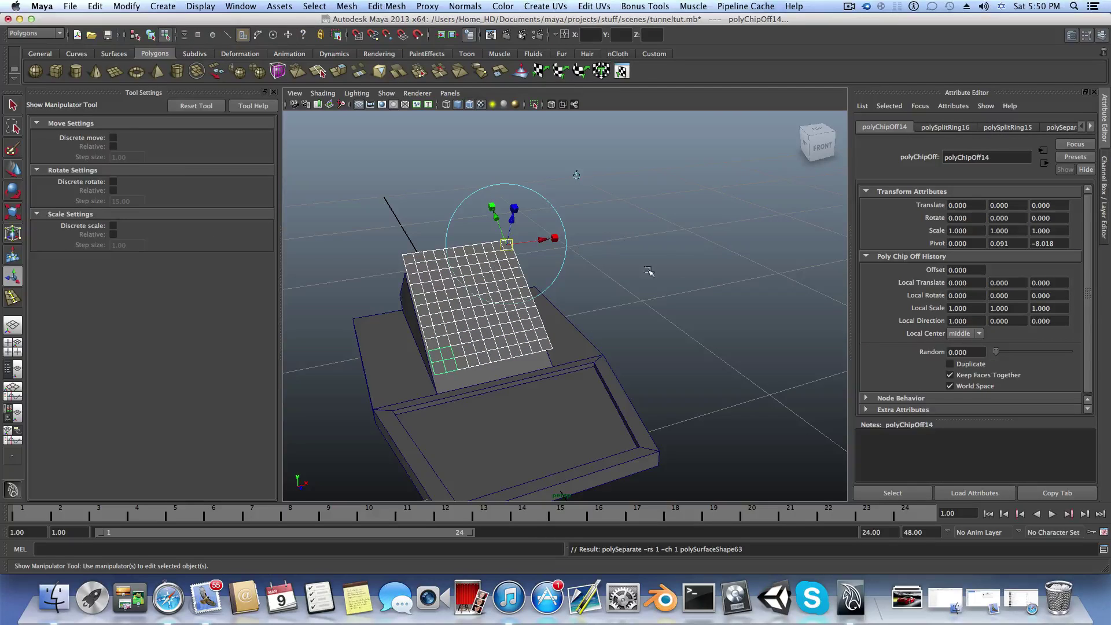
pyautogui.click(664, 258)
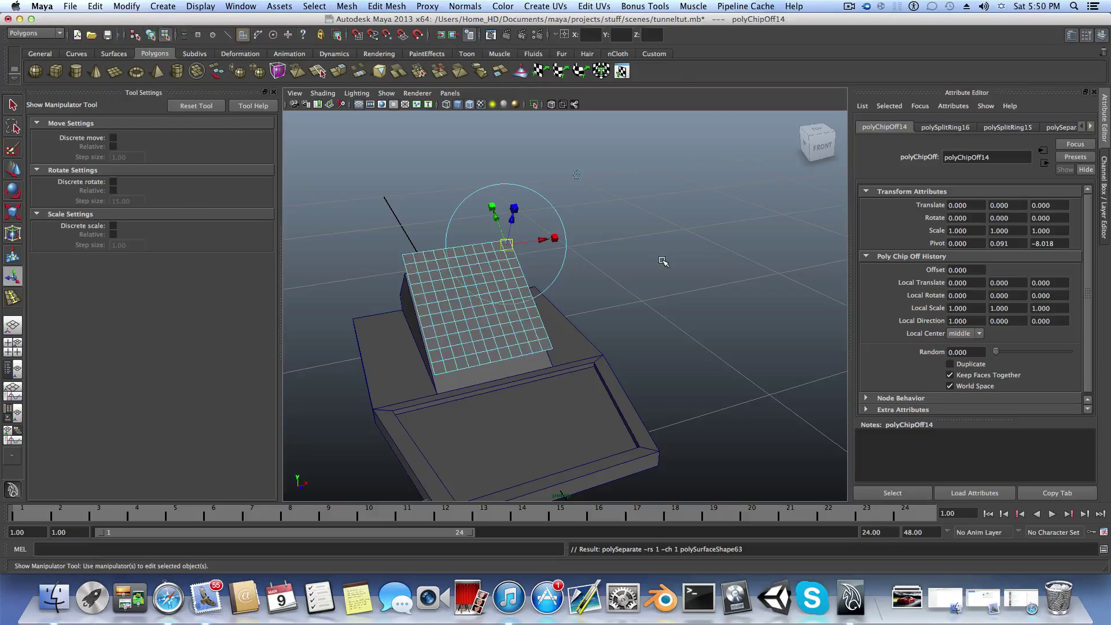
pyautogui.click(633, 293)
# - Select the leftover lattice strips between the extracted tiles and delete them, keeping only the square tiles above the slope
pyautogui.click(485, 297)
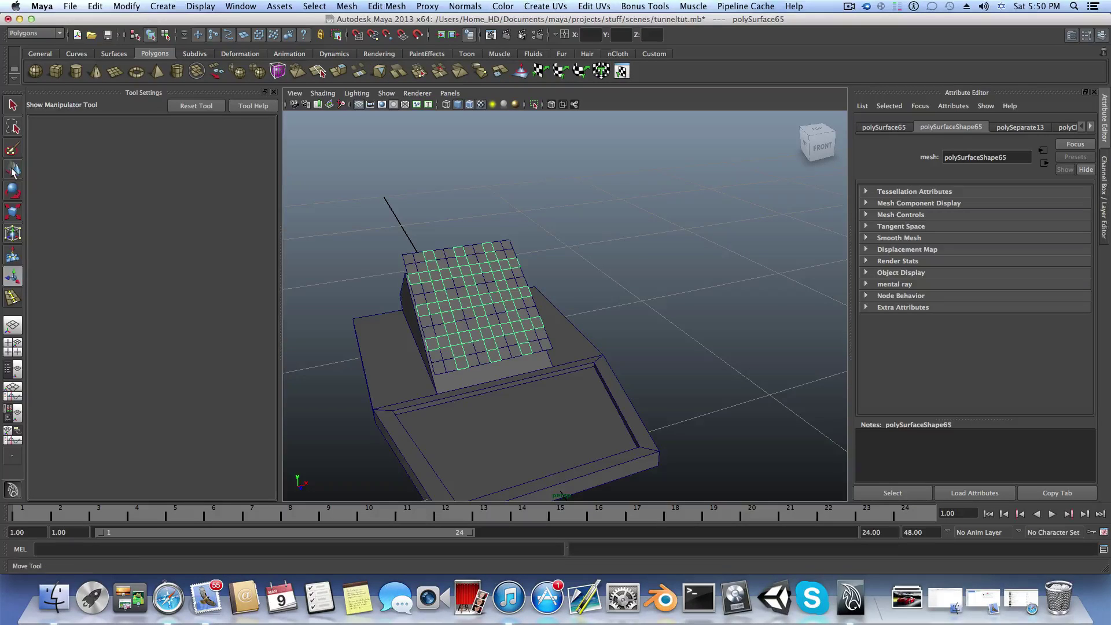
pyautogui.press('w')
pyautogui.moveTo(541, 413); pyautogui.dragTo(550, 298)
pyautogui.click(541, 344)
pyautogui.click(532, 337)
pyautogui.click(486, 305)
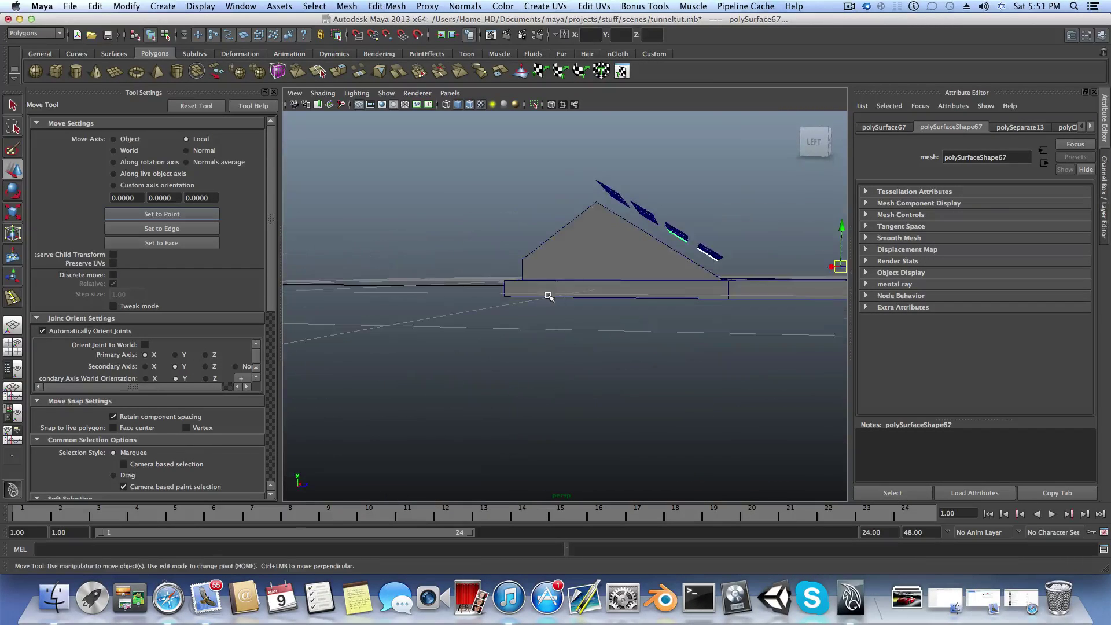
# - Combine all the separated tiles above the slope into one mesh and center its pivot
pyautogui.moveTo(581, 153); pyautogui.dragTo(714, 313)
pyautogui.keyDown('alt'); pyautogui.moveTo(693, 389); pyautogui.dragTo(608, 359); pyautogui.keyUp('alt')
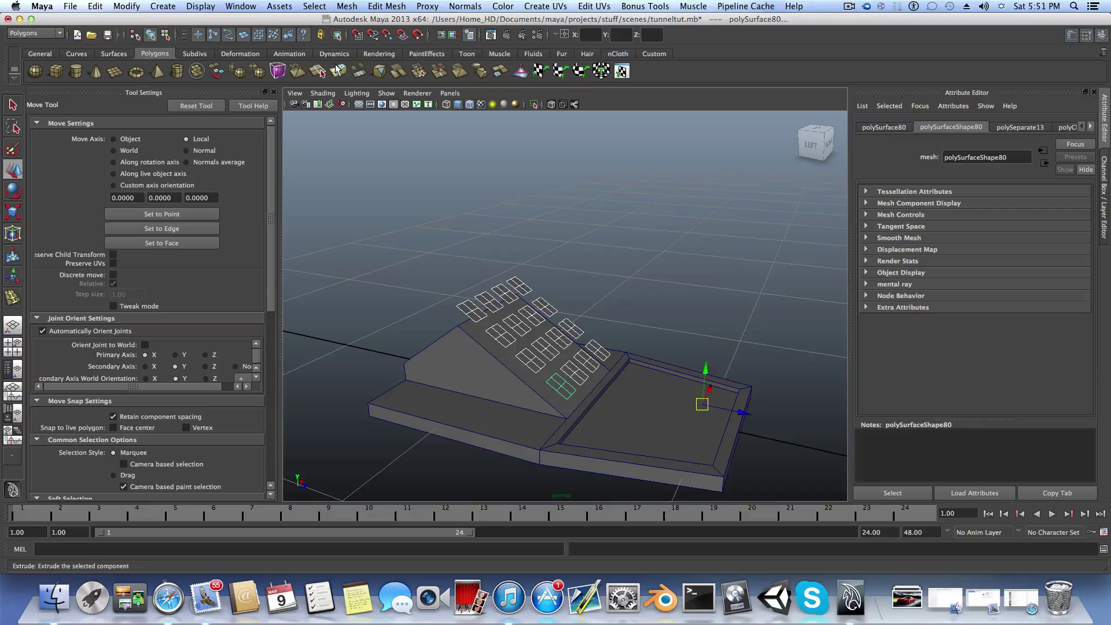
pyautogui.click(345, 8)
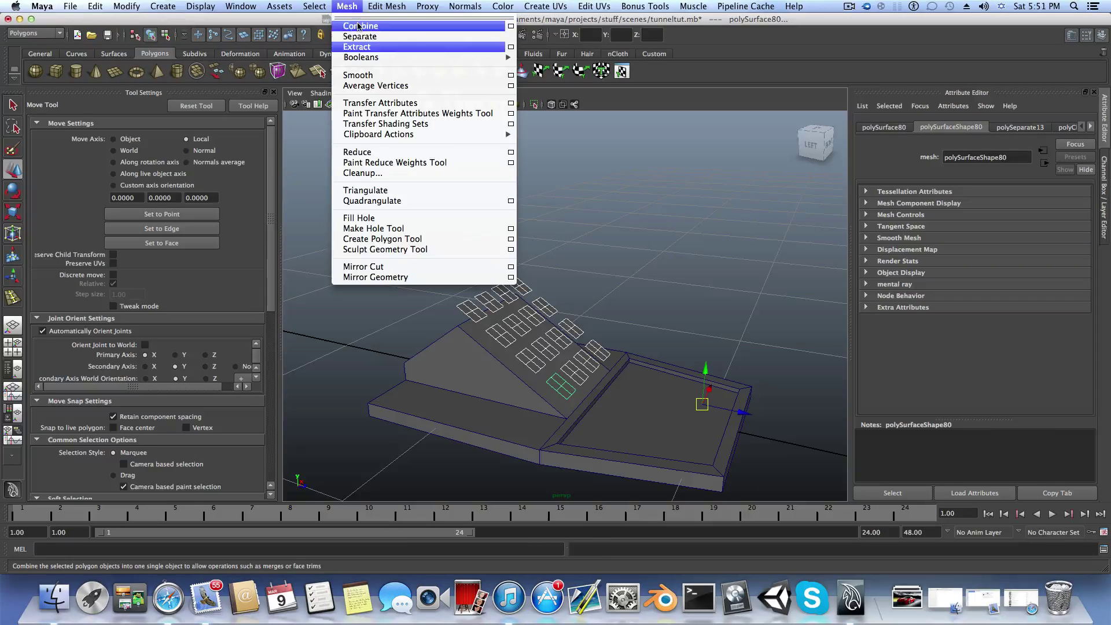
pyautogui.click(358, 24)
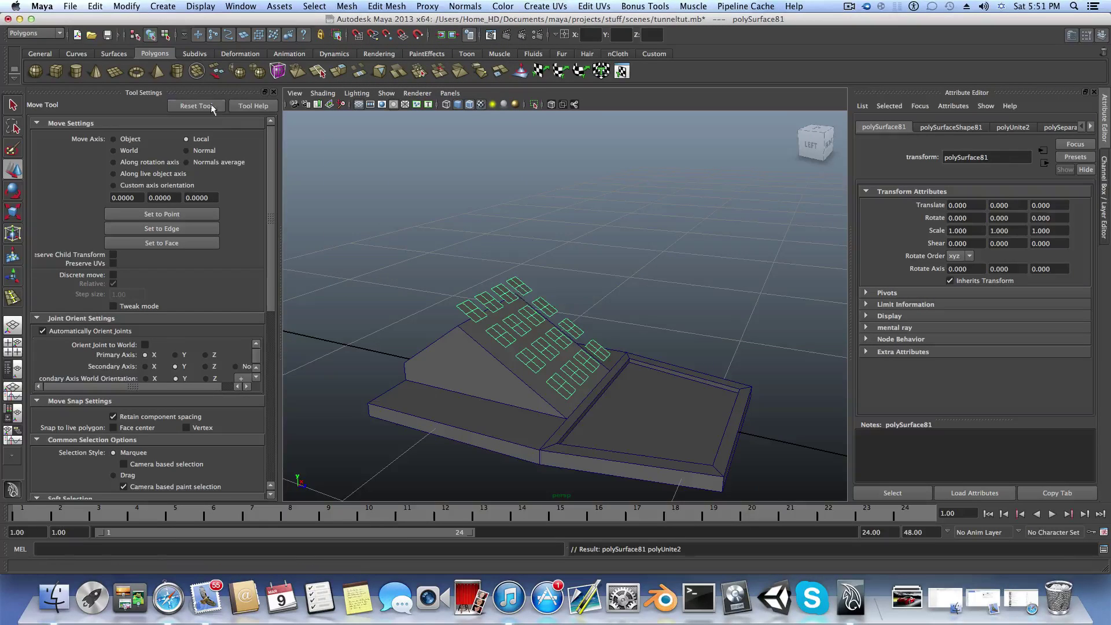
pyautogui.click(96, 8)
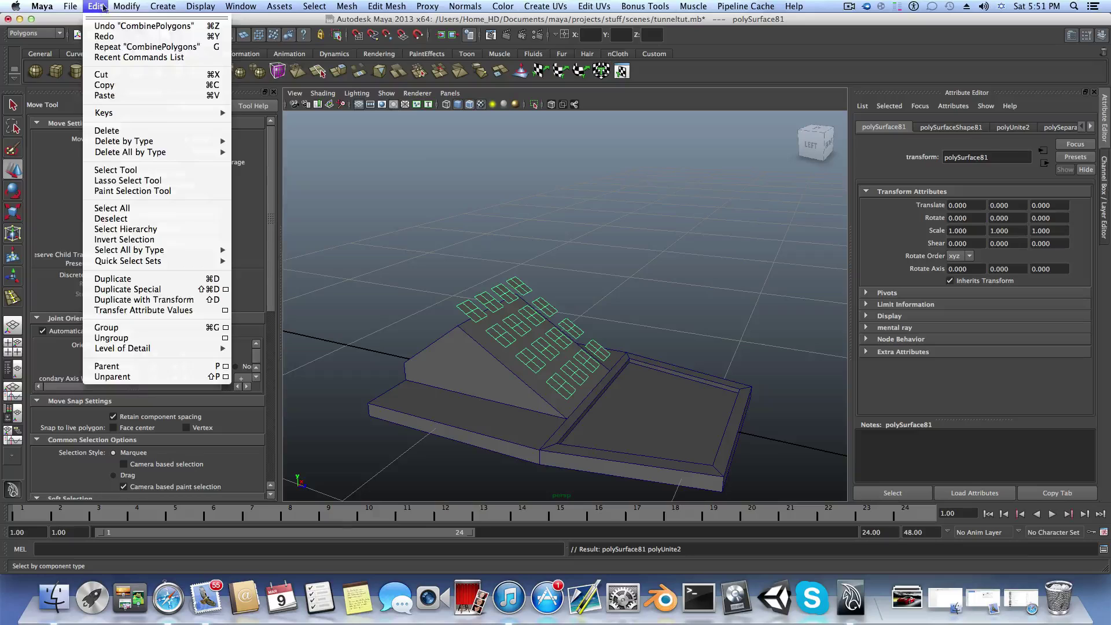
pyautogui.moveTo(127, 7)
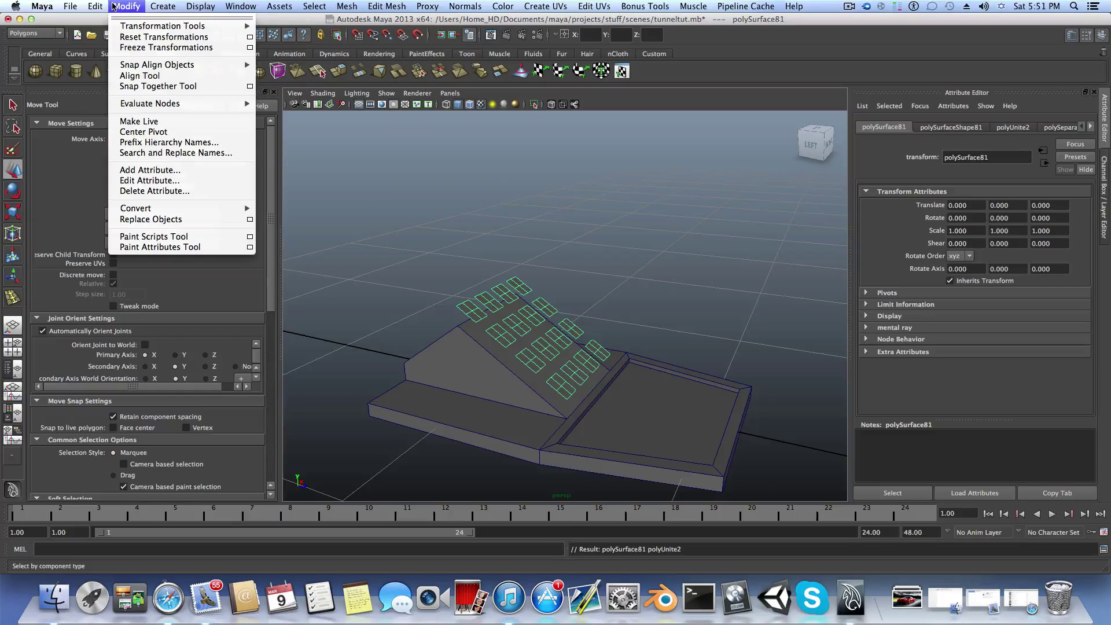
pyautogui.click(138, 132)
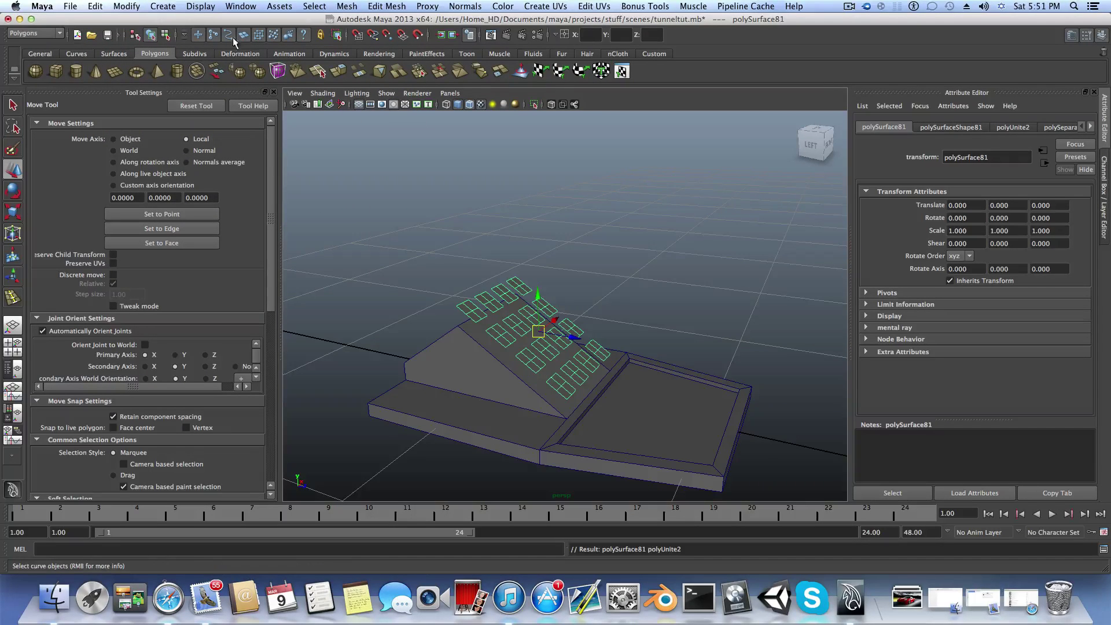
# - Extrude the combined tiles outward from the slope to a local Z translate of 0.024 and return to object selection
pyautogui.click(337, 69)
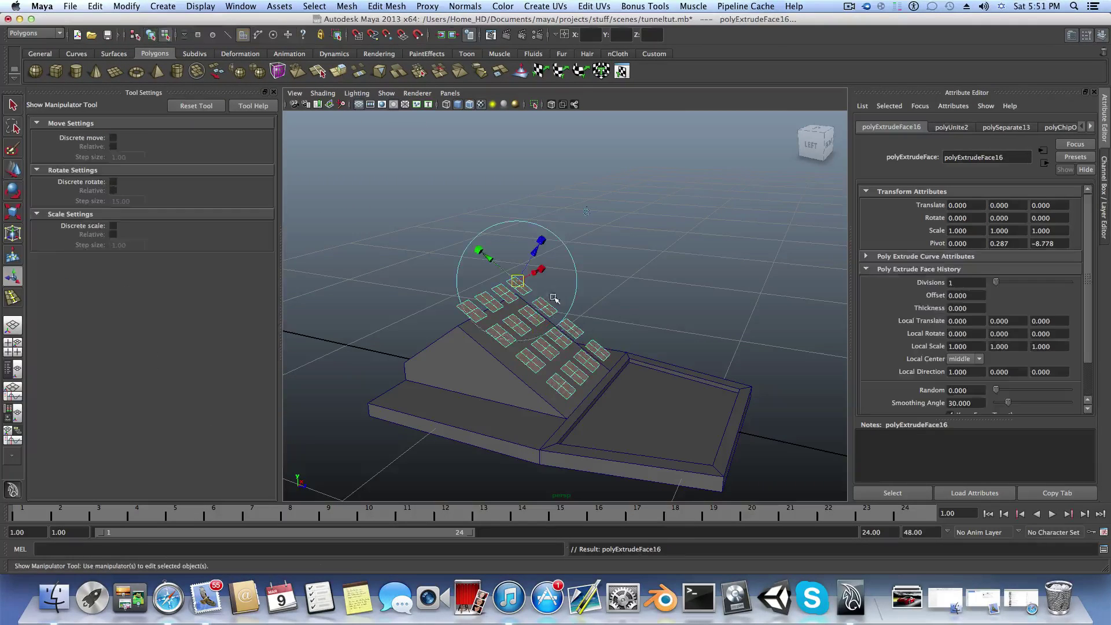
pyautogui.click(537, 254)
pyautogui.moveTo(536, 255); pyautogui.dragTo(534, 248)
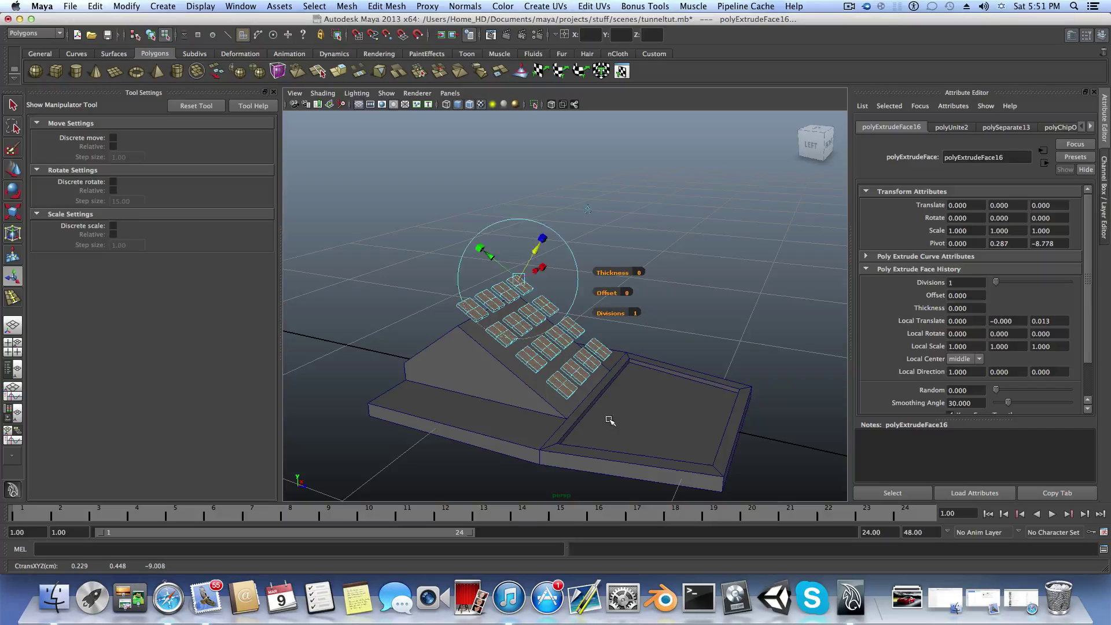
pyautogui.keyDown('alt'); pyautogui.moveTo(608, 416); pyautogui.dragTo(644, 413); pyautogui.keyUp('alt')
pyautogui.keyDown('alt'); pyautogui.moveTo(644, 413); pyautogui.dragTo(515, 421, button='middle'); pyautogui.keyUp('alt')
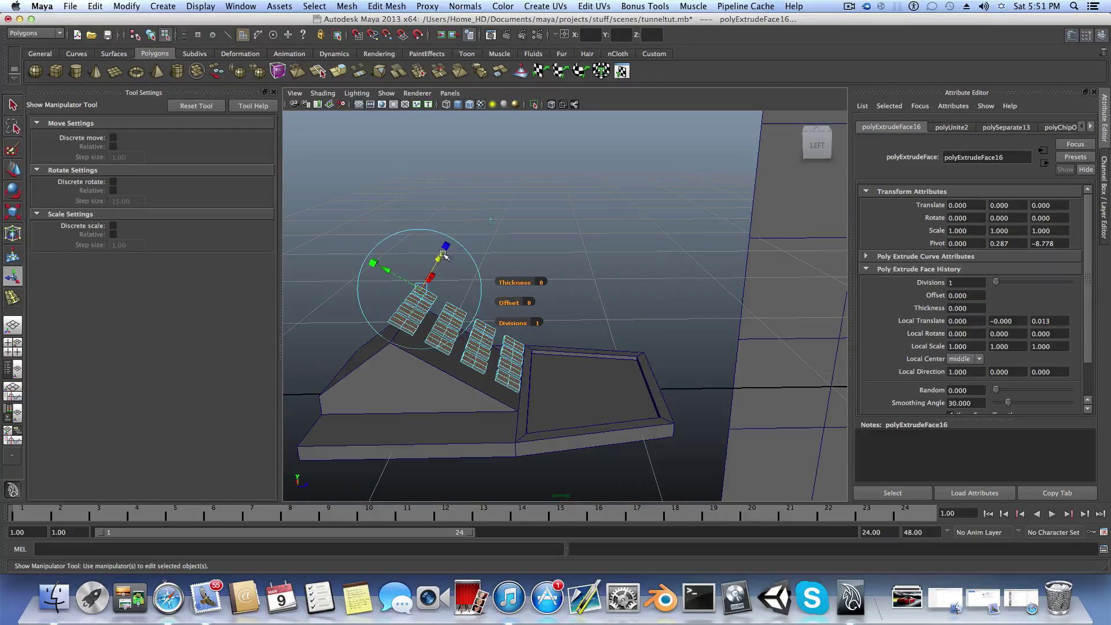
pyautogui.moveTo(439, 255); pyautogui.dragTo(440, 257)
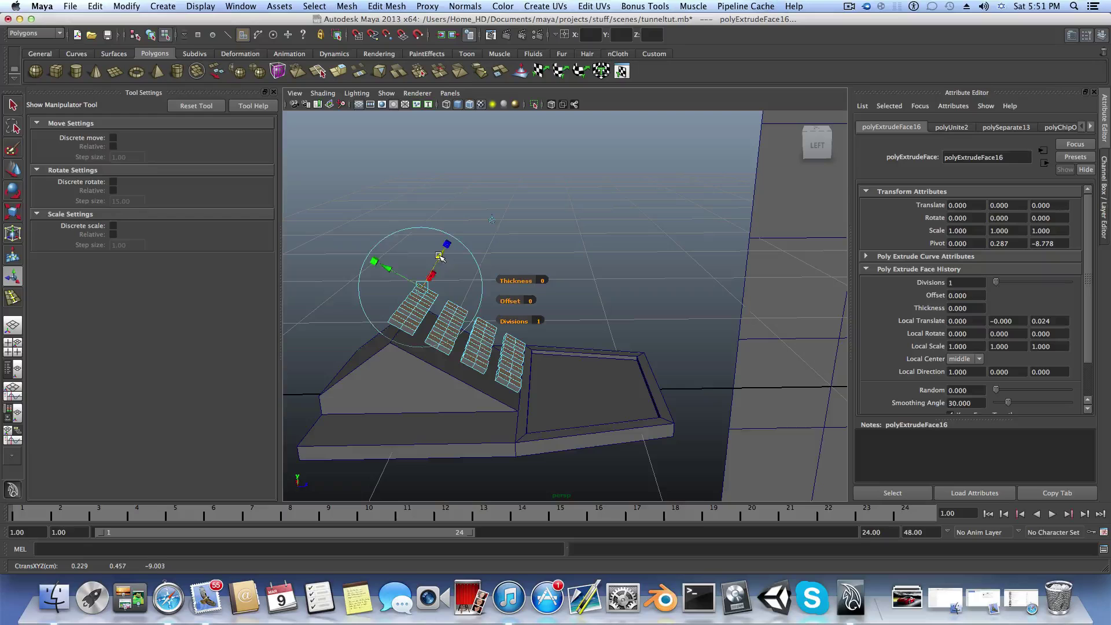
pyautogui.press('F8')
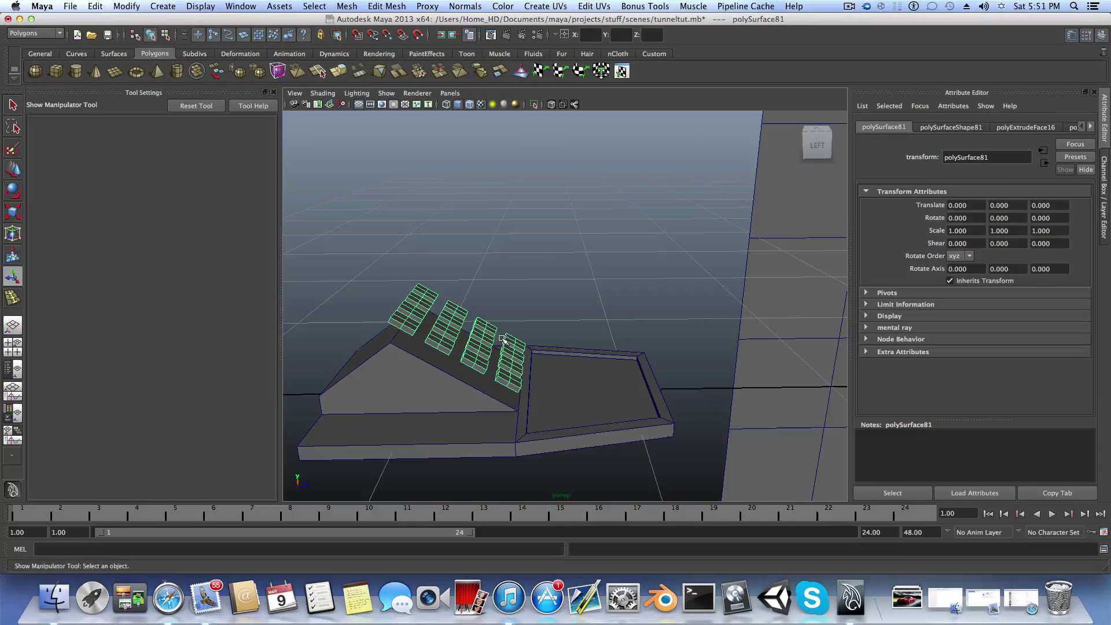
# - Scale the tile mesh uniformly to about 0.677 and move it down onto the slope at about Y -0.089, Z -0.014
pyautogui.click(12, 212)
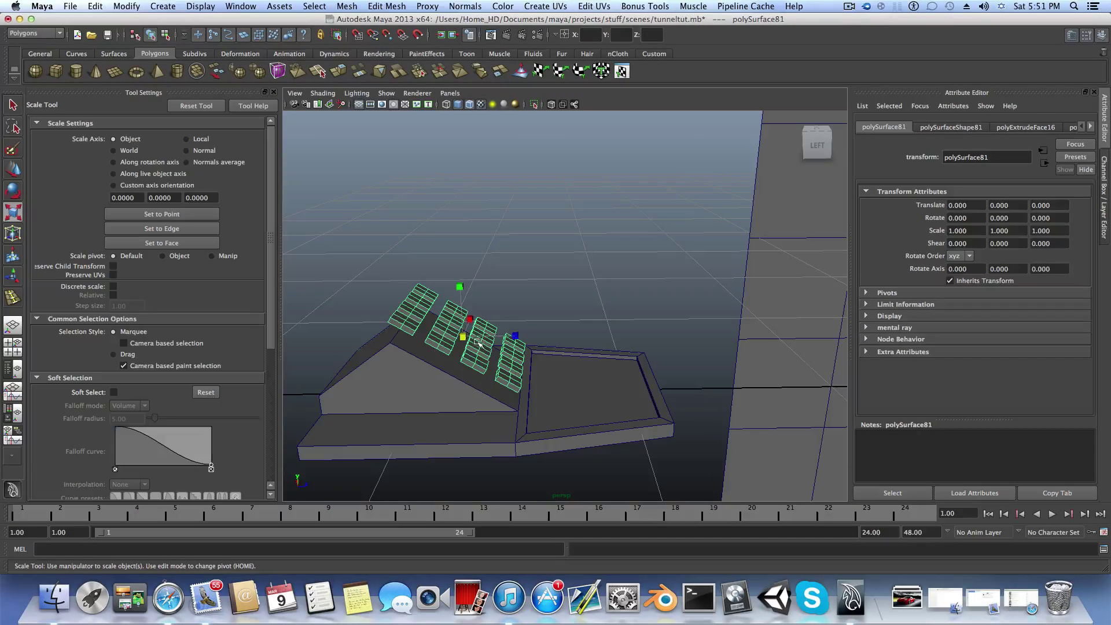
pyautogui.moveTo(463, 338); pyautogui.dragTo(396, 332)
pyautogui.press('w')
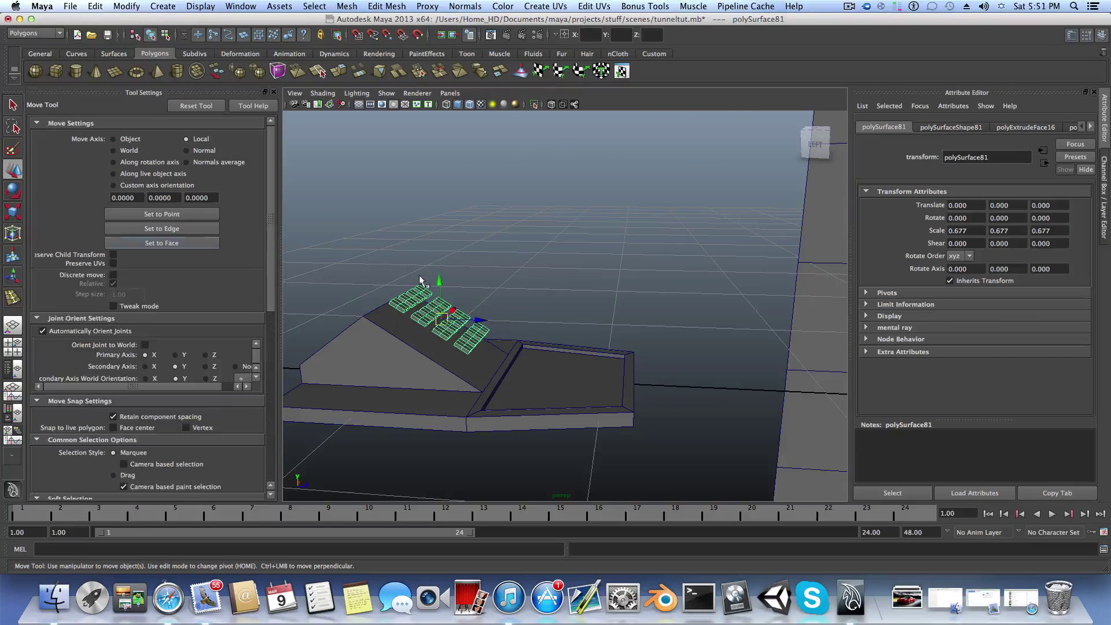
pyautogui.moveTo(439, 283); pyautogui.dragTo(440, 304)
pyautogui.moveTo(480, 346); pyautogui.dragTo(476, 343)
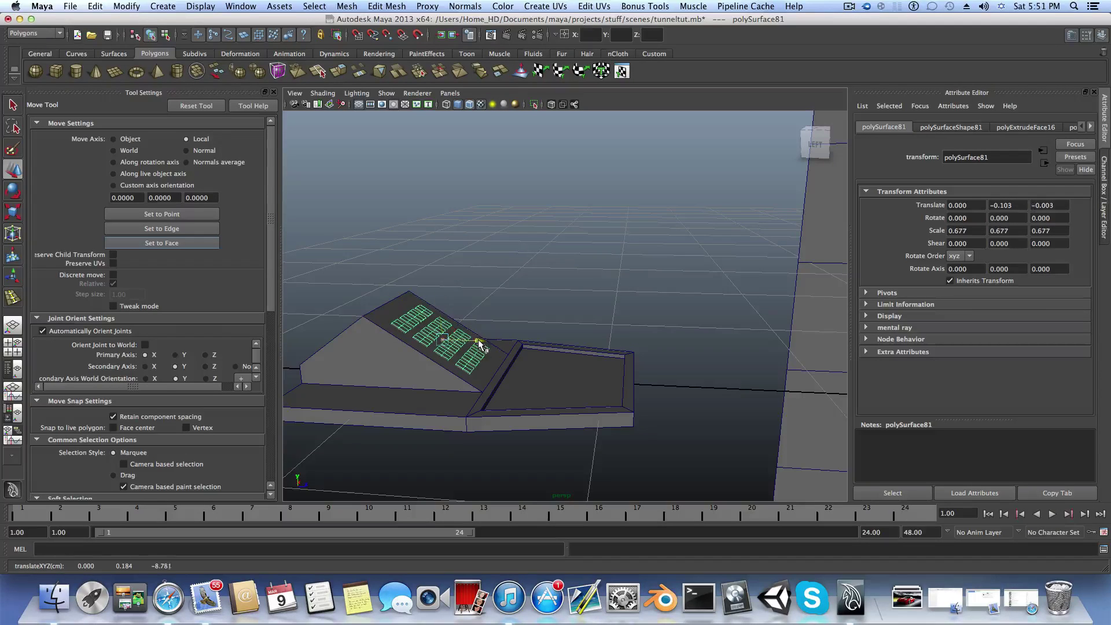
pyautogui.moveTo(437, 301); pyautogui.dragTo(436, 298)
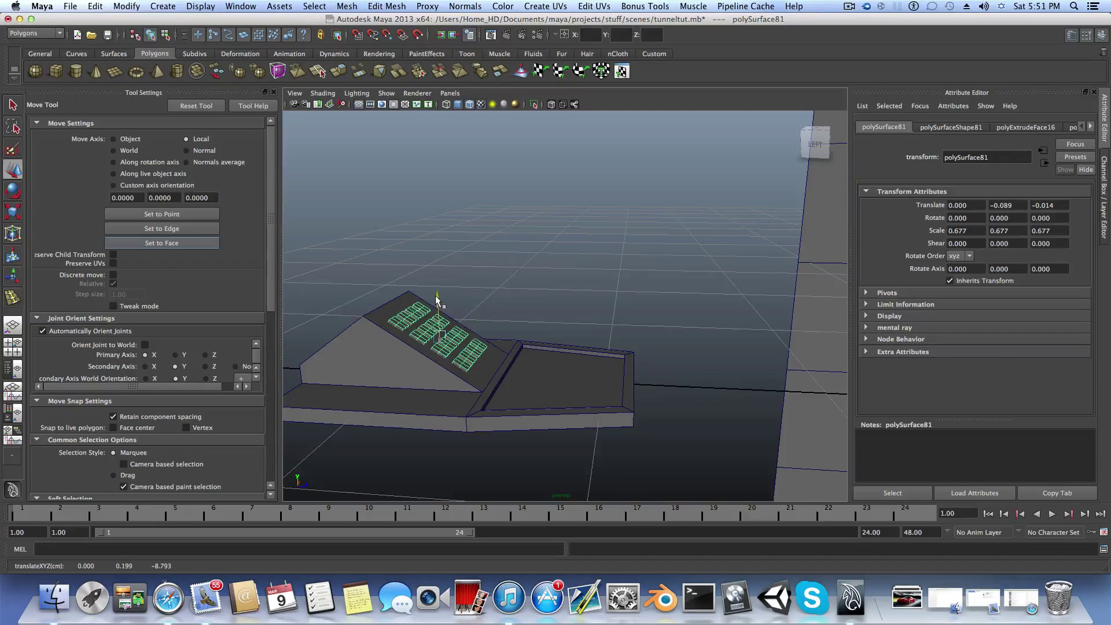
pyautogui.moveTo(401, 342)
pyautogui.keyDown('alt'); pyautogui.mouseDown()
pyautogui.moveTo(550, 397)
pyautogui.moveTo(398, 343)
pyautogui.mouseUp(); pyautogui.keyUp('alt')
pyautogui.keyDown('alt'); pyautogui.moveTo(577, 368); pyautogui.dragTo(513, 340); pyautogui.keyUp('alt')
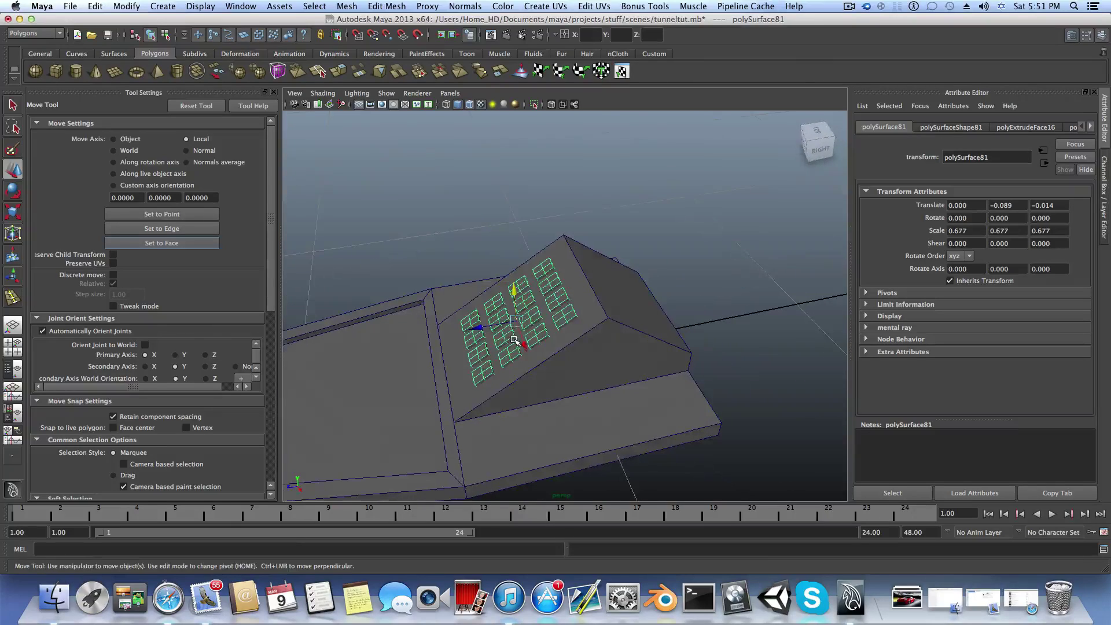
# - Show the tile mesh on the slope in smooth preview and deselect it
pyautogui.press('3')
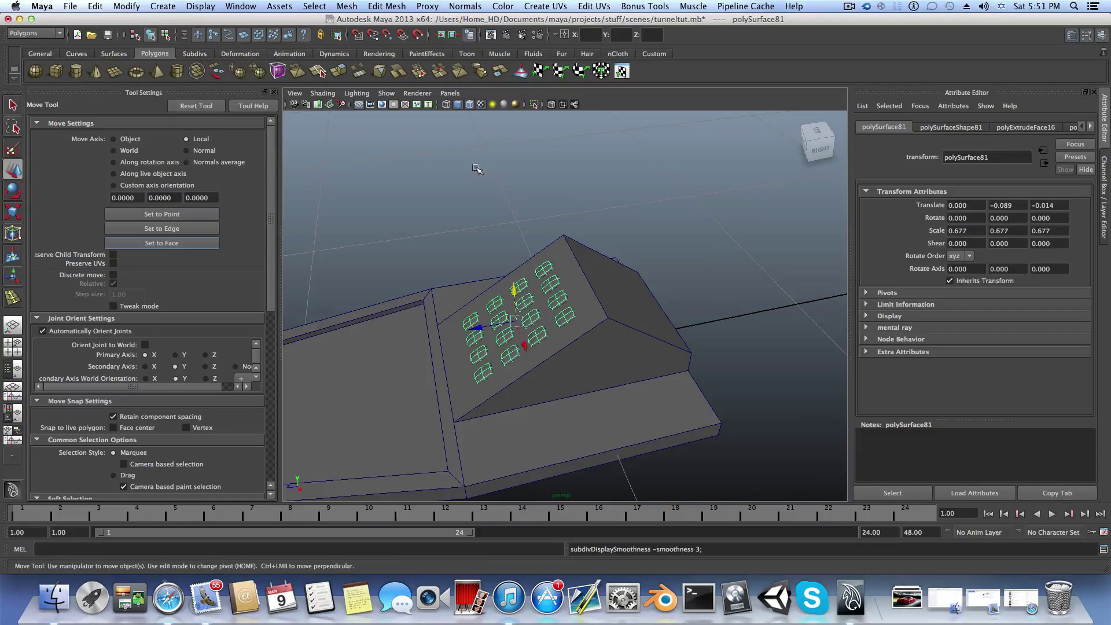
pyautogui.click(457, 193)
pyautogui.keyDown('alt'); pyautogui.moveTo(526, 325); pyautogui.dragTo(380, 353); pyautogui.keyUp('alt')
# - Select the four corner vertices at the block's outer base end and scale them narrower along X to about 0.719
pyautogui.click(640, 343)
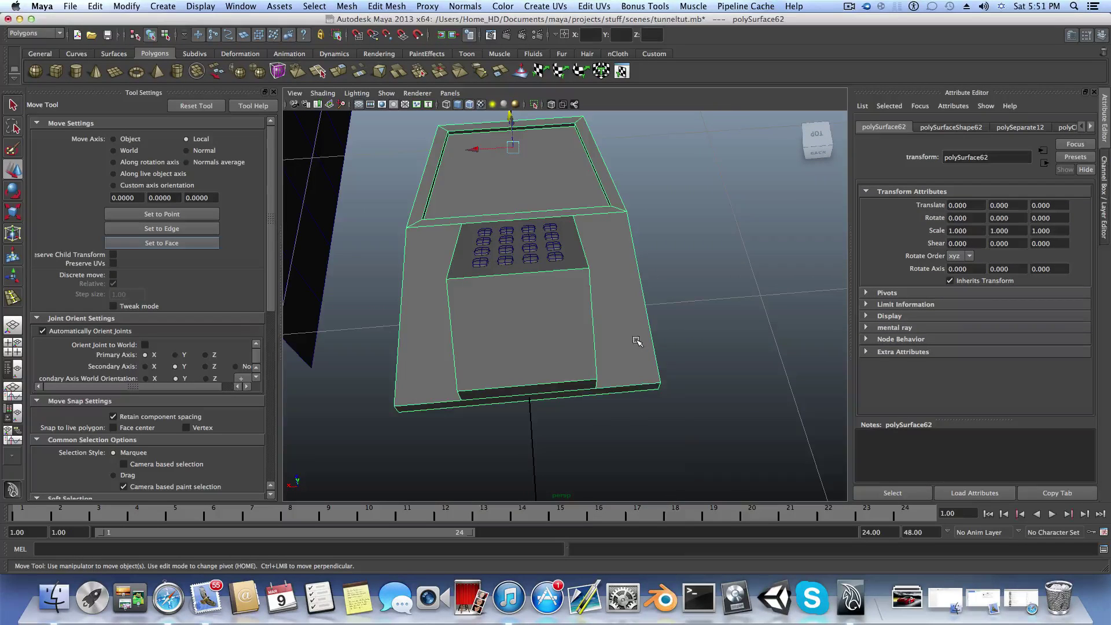
pyautogui.moveTo(630, 339); pyautogui.dragTo(602, 341, button='right')
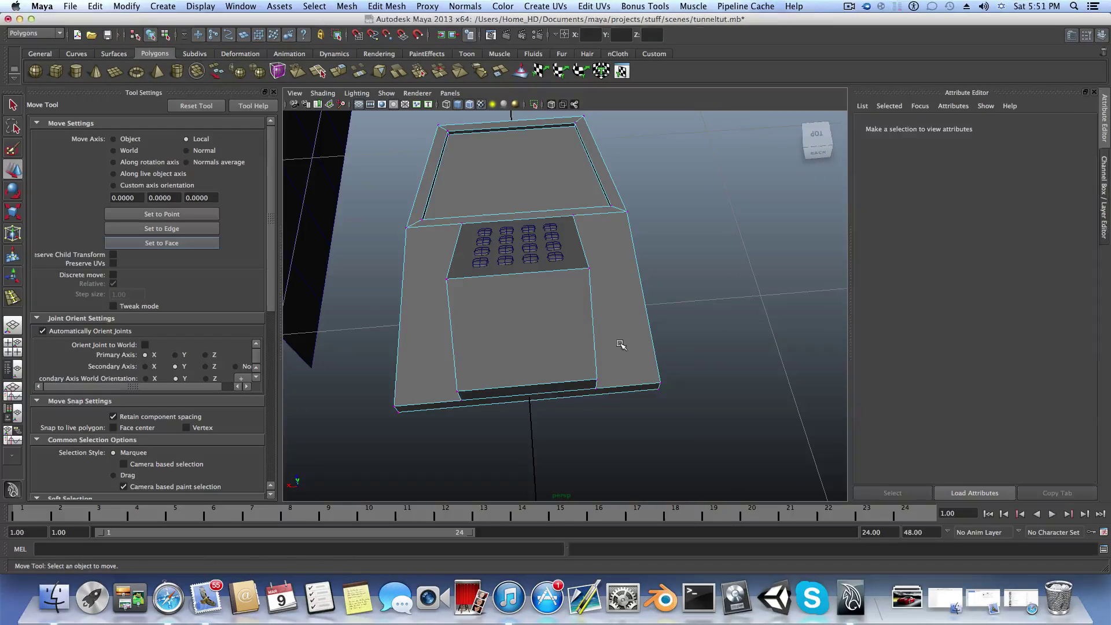
pyautogui.click(659, 385)
pyautogui.keyDown('shift'); pyautogui.moveTo(418, 426); pyautogui.dragTo(437, 442); pyautogui.keyUp('shift')
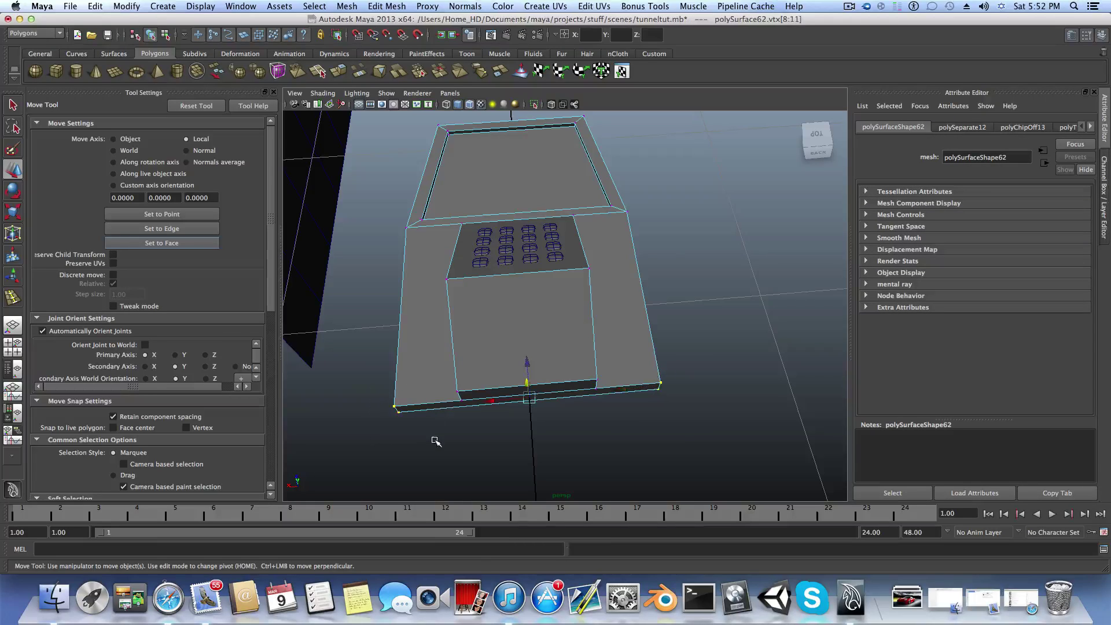
pyautogui.click(13, 215)
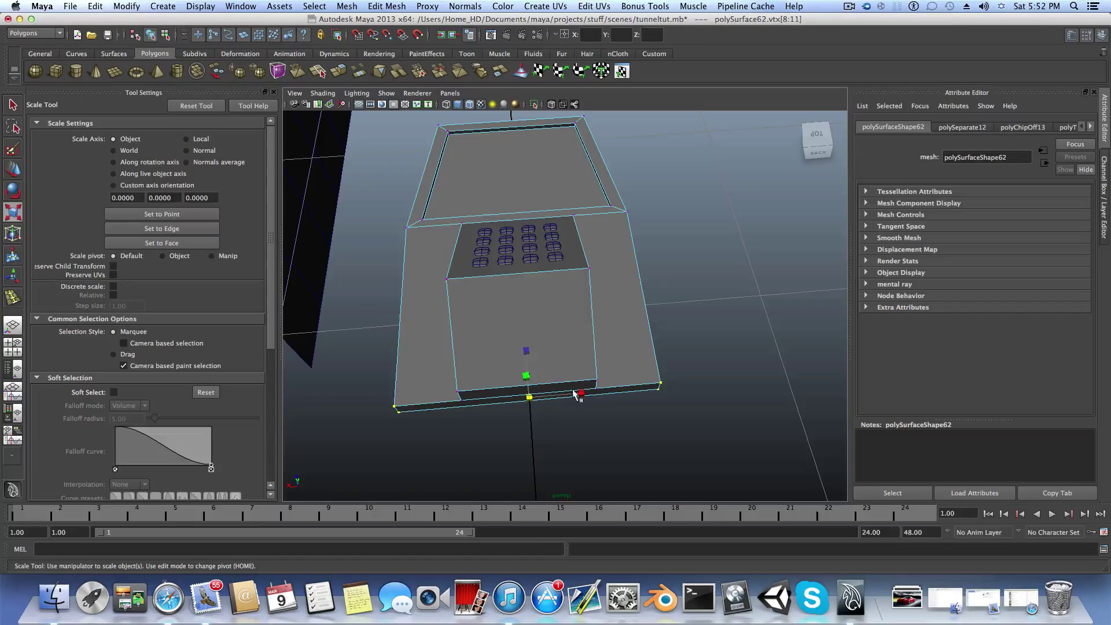
pyautogui.moveTo(577, 389); pyautogui.dragTo(567, 395)
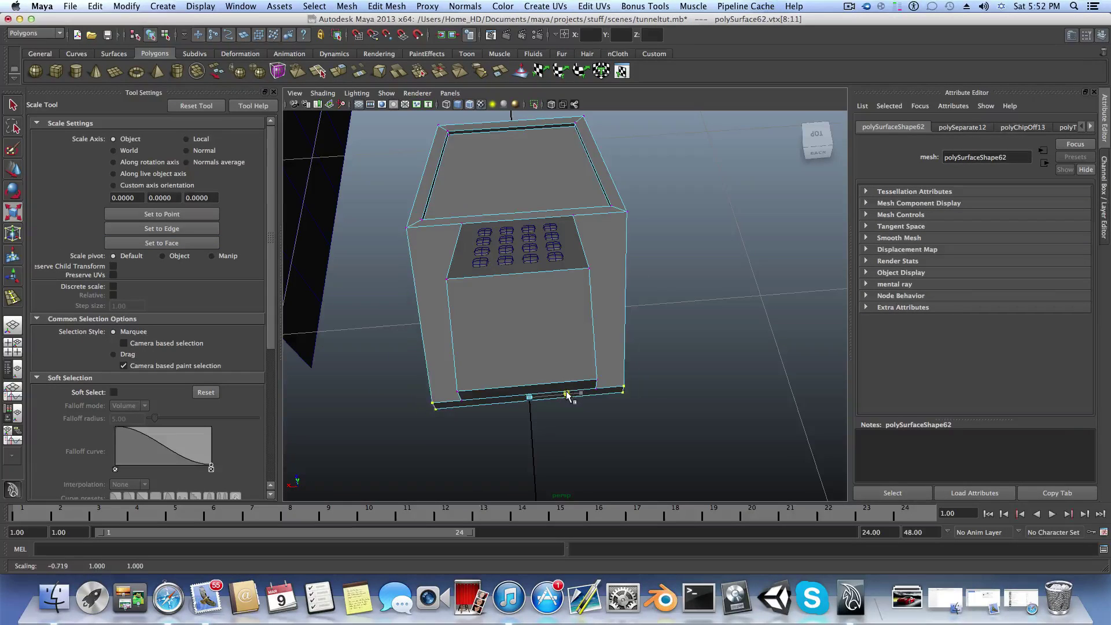
pyautogui.click(12, 170)
pyautogui.moveTo(527, 361)
pyautogui.mouseDown()
pyautogui.moveTo(523, 297)
pyautogui.moveTo(520, 360)
pyautogui.mouseUp()
pyautogui.hotkey('ctrl', 'z')
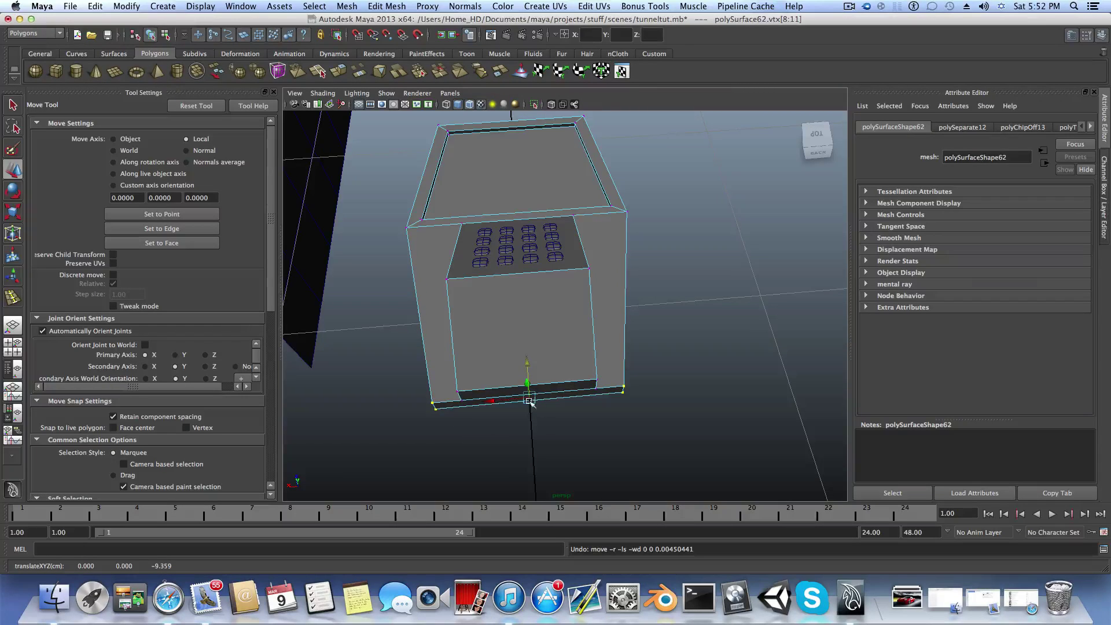
# - Return the block to object selection and insert 10 evenly spaced edge loops across its wedge and base rim
pyautogui.keyDown('alt'); pyautogui.moveTo(613, 367); pyautogui.dragTo(528, 310); pyautogui.keyUp('alt')
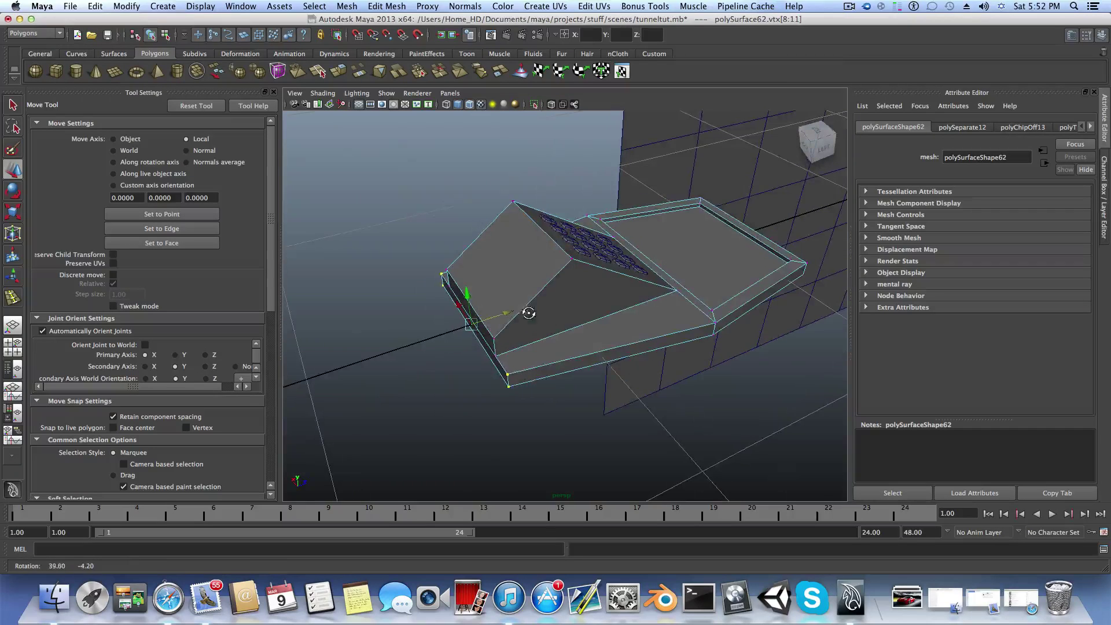
pyautogui.press('F8')
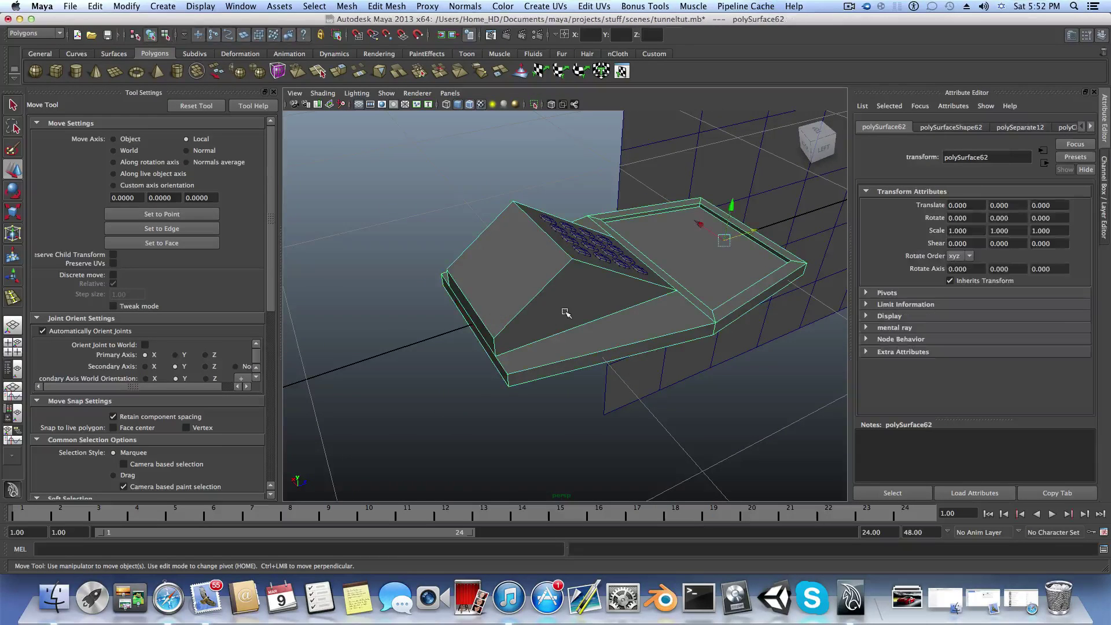
pyautogui.keyDown('shift'); pyautogui.rightClick(599, 325); pyautogui.keyUp('shift')
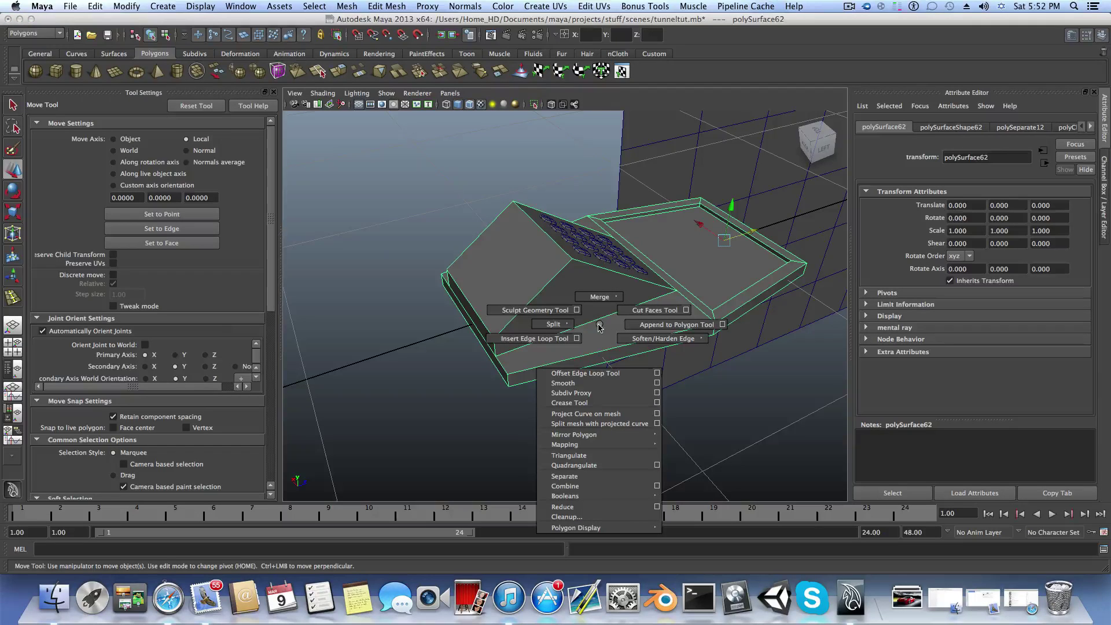
pyautogui.click(558, 338)
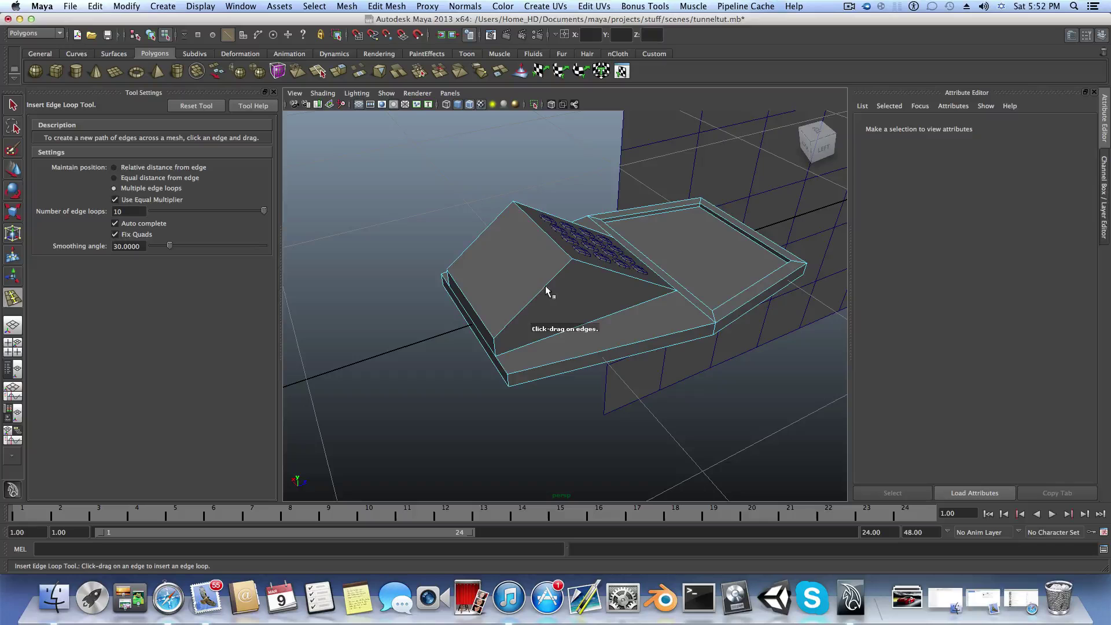
pyautogui.moveTo(546, 291); pyautogui.dragTo(546, 290)
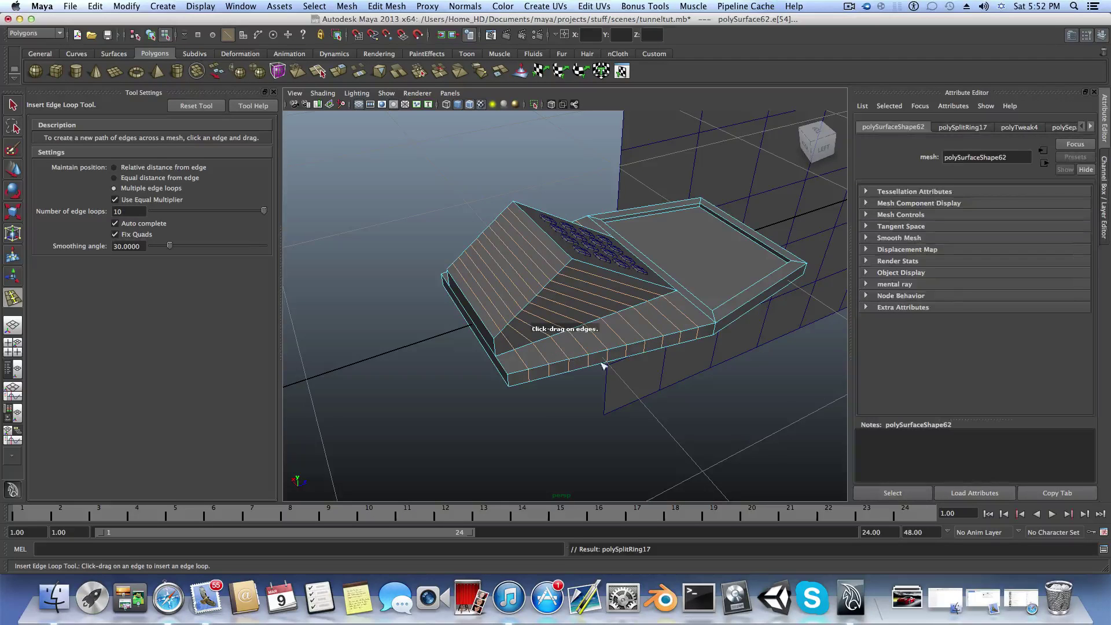
# - Extrude every other strip on the wedge's back and both side faces inward to a local Z translate of -0.017
pyautogui.keyDown('alt'); pyautogui.moveTo(616, 367); pyautogui.dragTo(565, 369); pyautogui.keyUp('alt')
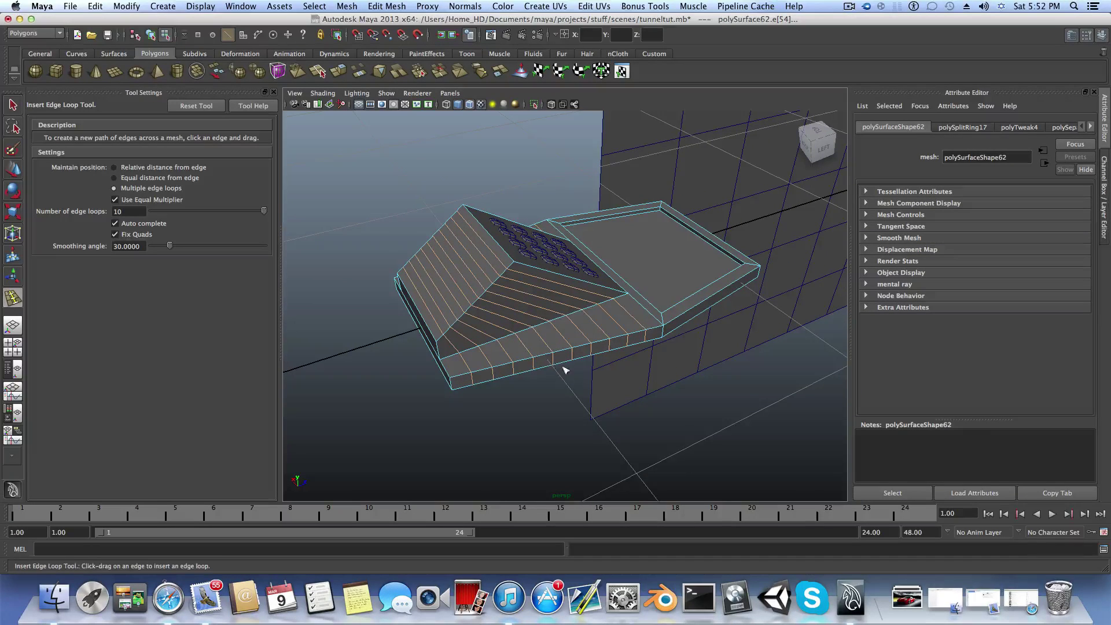
pyautogui.press('q')
pyautogui.moveTo(569, 279); pyautogui.dragTo(567, 309, button='right')
pyautogui.click(561, 285)
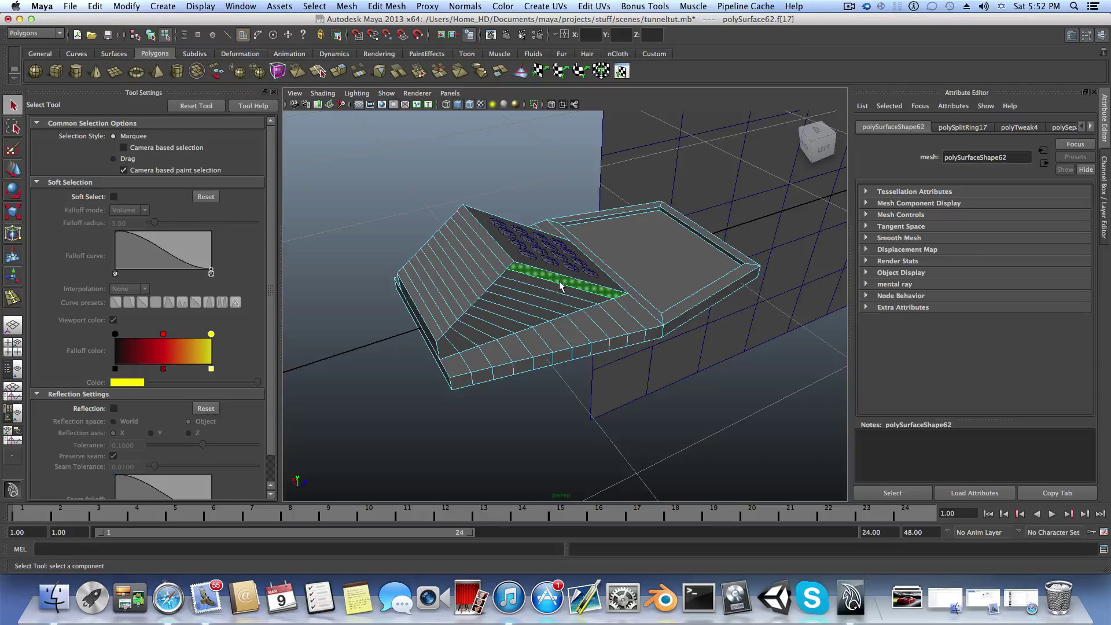
pyautogui.click(555, 295)
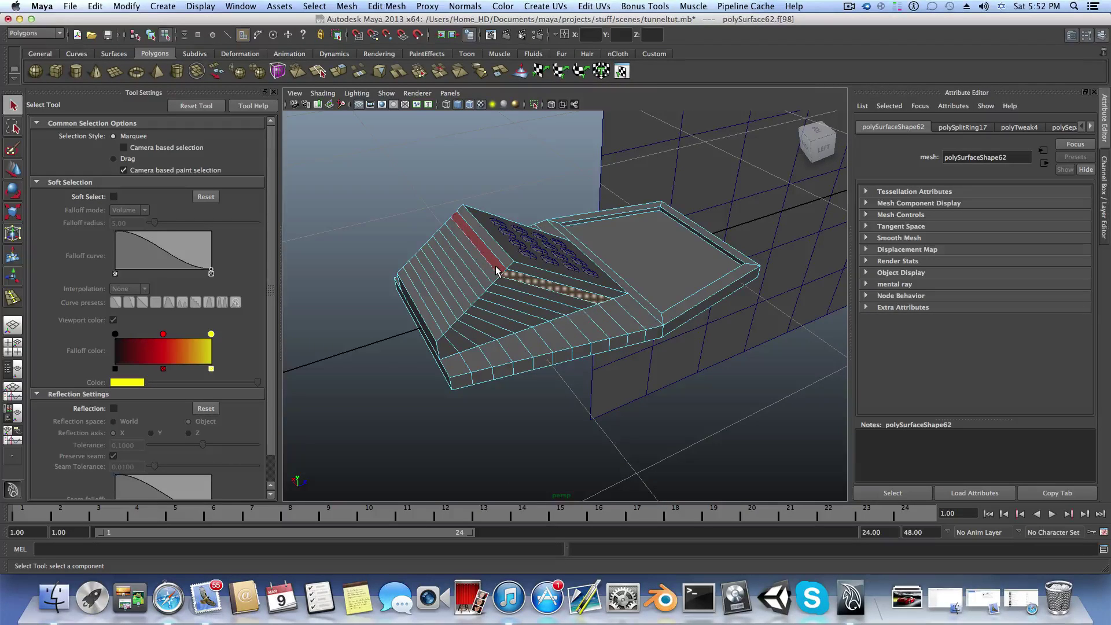
pyautogui.keyDown('shift'); pyautogui.click(496, 269); pyautogui.keyUp('shift')
pyautogui.keyDown('alt'); pyautogui.moveTo(496, 270); pyautogui.dragTo(528, 349); pyautogui.keyUp('alt')
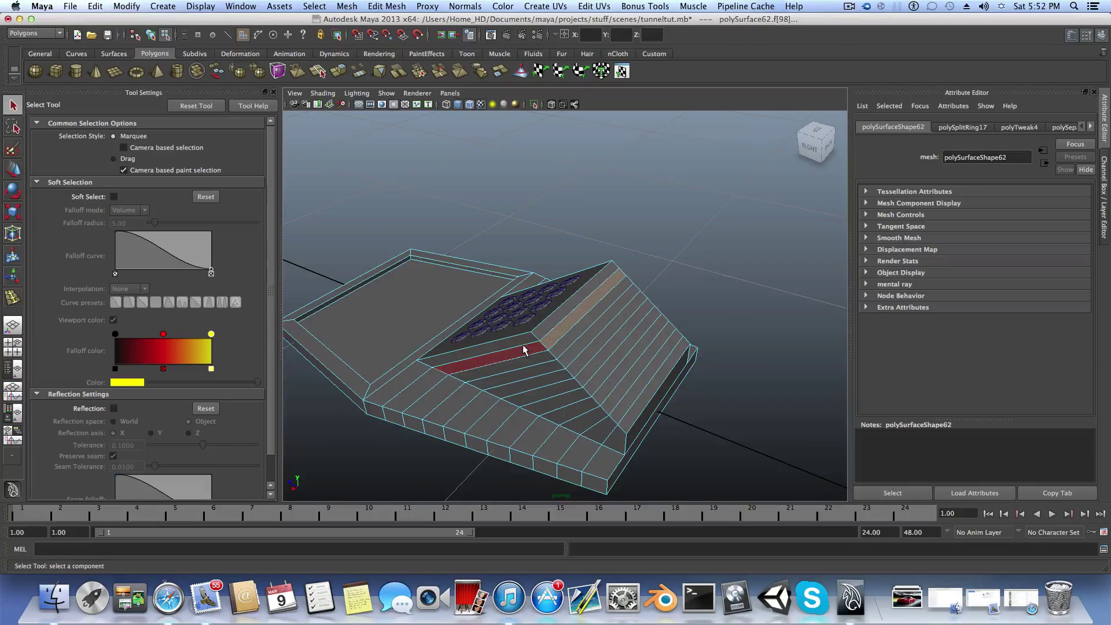
pyautogui.keyDown('shift'); pyautogui.click(534, 374); pyautogui.keyUp('shift')
pyautogui.keyDown('shift'); pyautogui.click(573, 357); pyautogui.keyUp('shift')
pyautogui.keyDown('alt'); pyautogui.moveTo(665, 346); pyautogui.dragTo(527, 321); pyautogui.keyUp('alt')
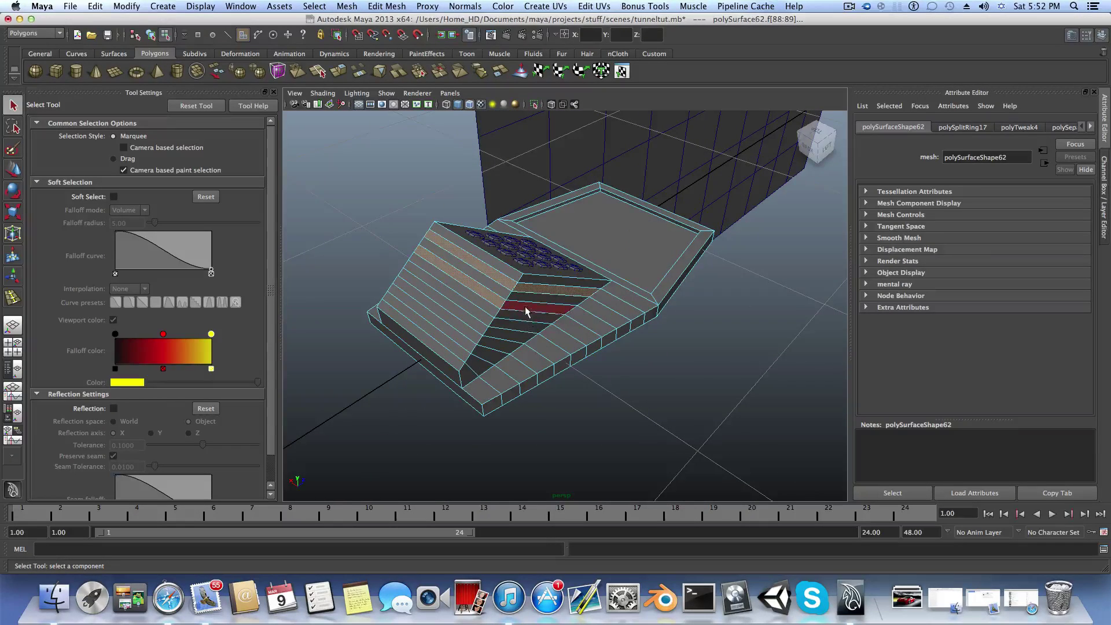
pyautogui.keyDown('shift'); pyautogui.click(526, 311); pyautogui.keyUp('shift')
pyautogui.keyDown('alt'); pyautogui.moveTo(428, 321); pyautogui.dragTo(564, 303); pyautogui.keyUp('alt')
pyautogui.keyDown('shift'); pyautogui.click(525, 378); pyautogui.keyUp('shift')
pyautogui.keyDown('shift'); pyautogui.click(529, 408); pyautogui.keyUp('shift')
pyautogui.keyDown('shift'); pyautogui.click(553, 388); pyautogui.keyUp('shift')
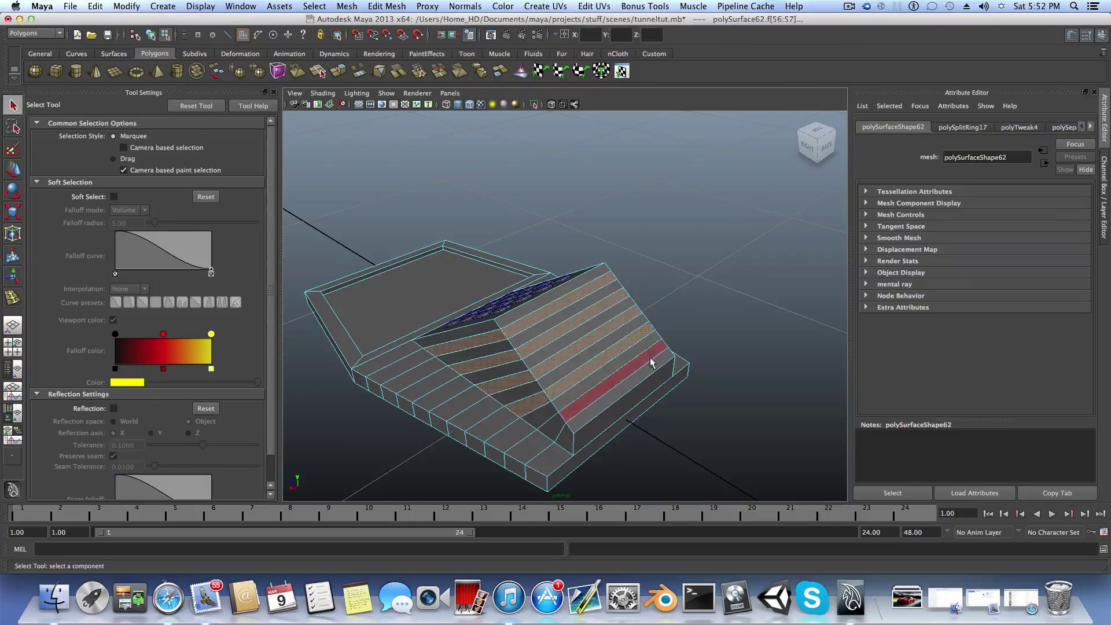
pyautogui.keyDown('alt'); pyautogui.moveTo(650, 363); pyautogui.dragTo(507, 347); pyautogui.keyUp('alt')
pyautogui.keyDown('shift'); pyautogui.click(502, 351); pyautogui.keyUp('shift')
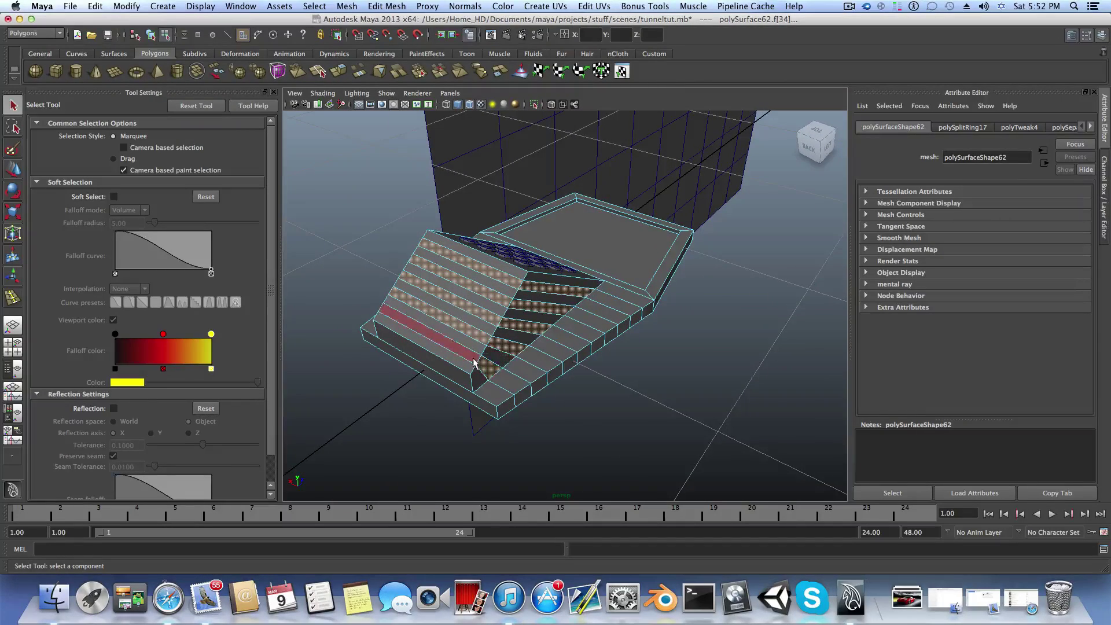
pyautogui.keyDown('shift'); pyautogui.click(473, 363); pyautogui.keyUp('shift')
pyautogui.keyDown('alt'); pyautogui.moveTo(412, 354); pyautogui.dragTo(548, 354); pyautogui.keyUp('alt')
pyautogui.keyDown('shift'); pyautogui.click(608, 431); pyautogui.keyUp('shift')
pyautogui.keyDown('alt'); pyautogui.moveTo(607, 431); pyautogui.dragTo(438, 392); pyautogui.keyUp('alt')
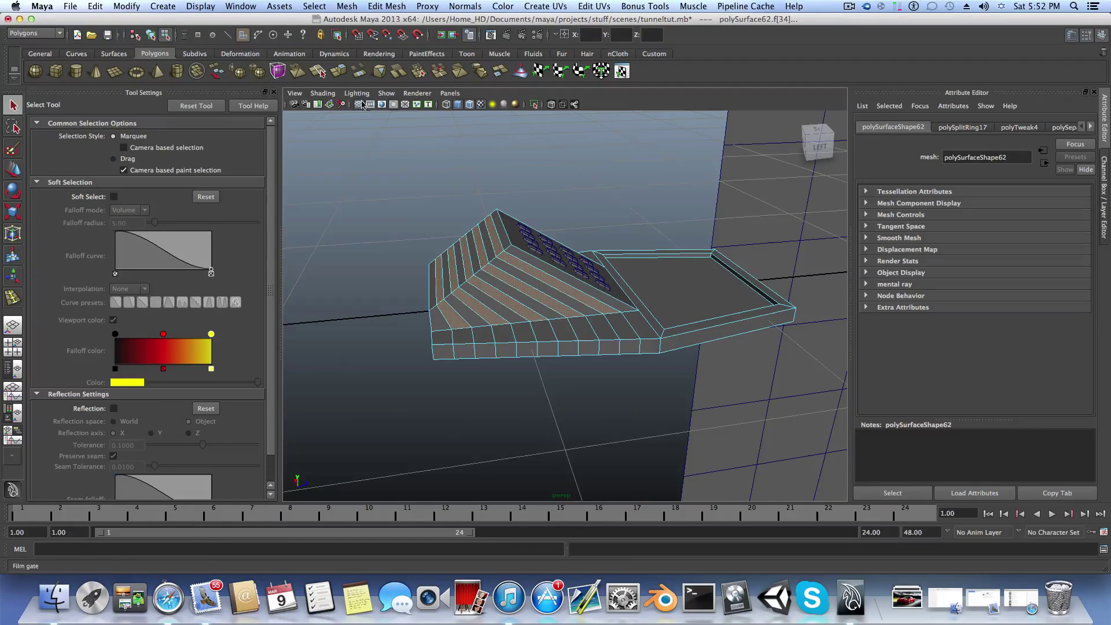
pyautogui.click(338, 71)
pyautogui.keyDown('alt'); pyautogui.moveTo(465, 326); pyautogui.dragTo(698, 368); pyautogui.keyUp('alt')
pyautogui.keyDown('alt'); pyautogui.moveTo(526, 379); pyautogui.dragTo(527, 380); pyautogui.keyUp('alt')
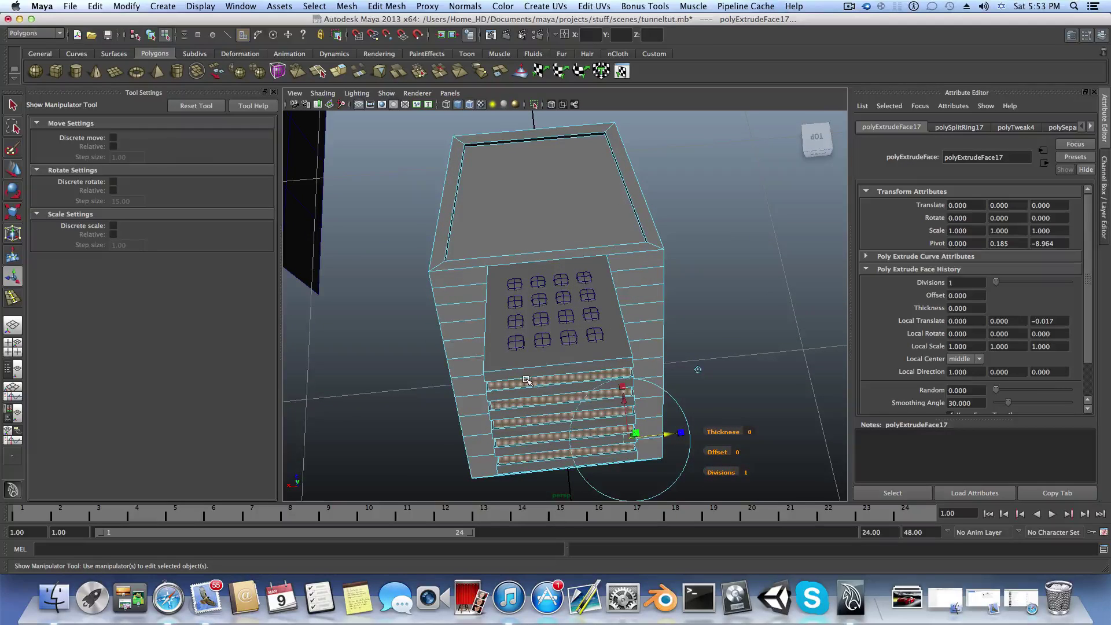
pyautogui.press('F8')
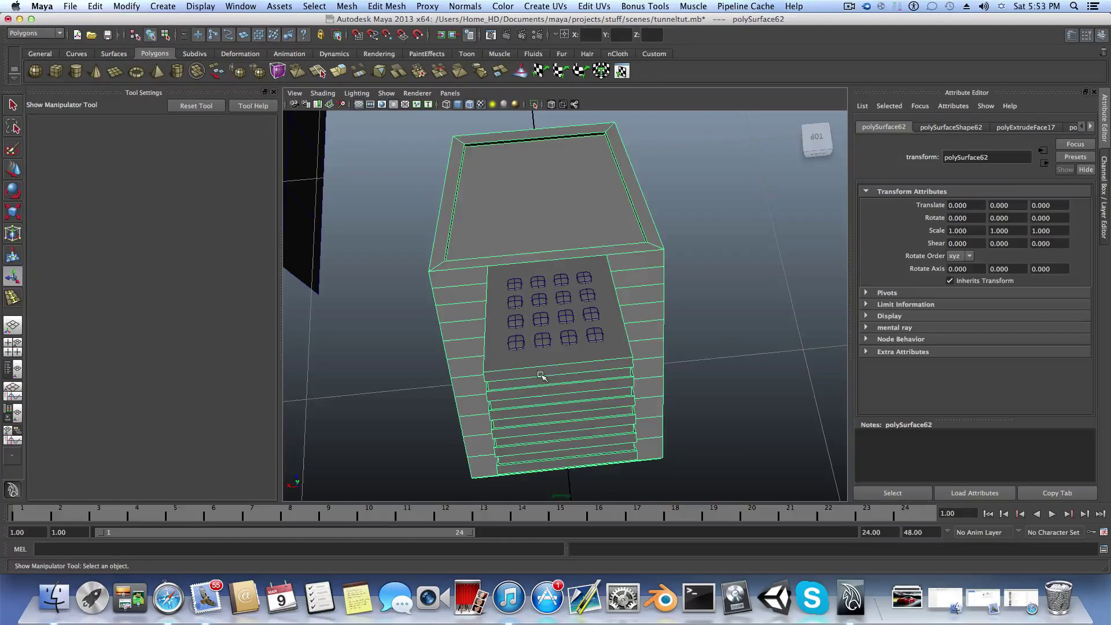
# - Extrude the sloped face beneath the tiles and scale it uniformly inward to a local scale of 0.917
pyautogui.keyDown('alt'); pyautogui.moveTo(556, 382); pyautogui.dragTo(544, 414); pyautogui.keyUp('alt')
pyautogui.moveTo(565, 386); pyautogui.dragTo(565, 389, button='right')
pyautogui.click(564, 385)
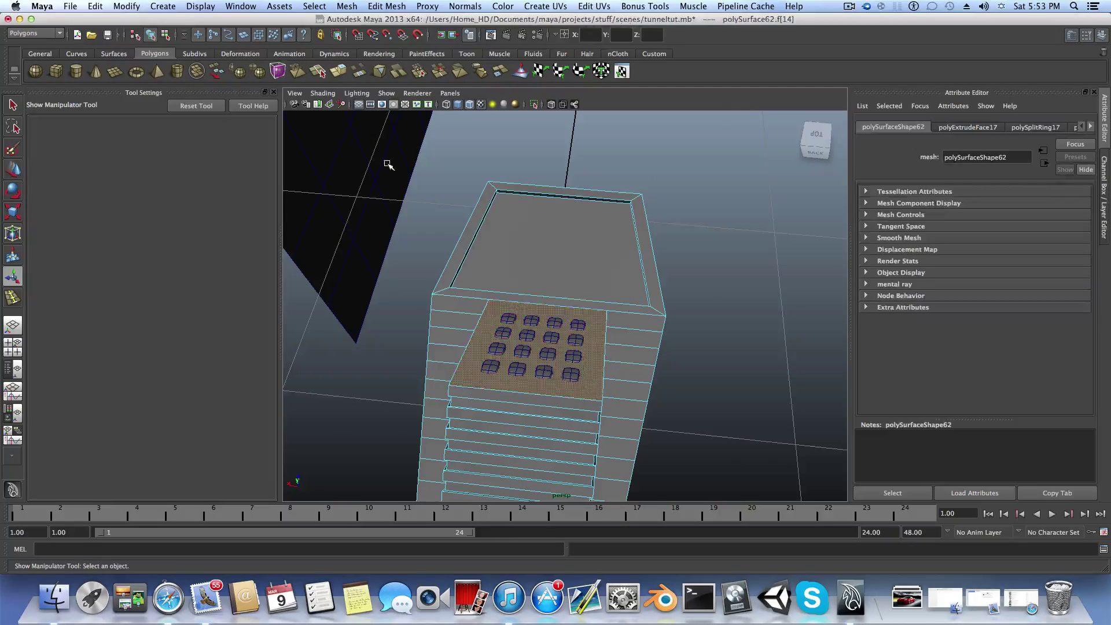
pyautogui.click(340, 73)
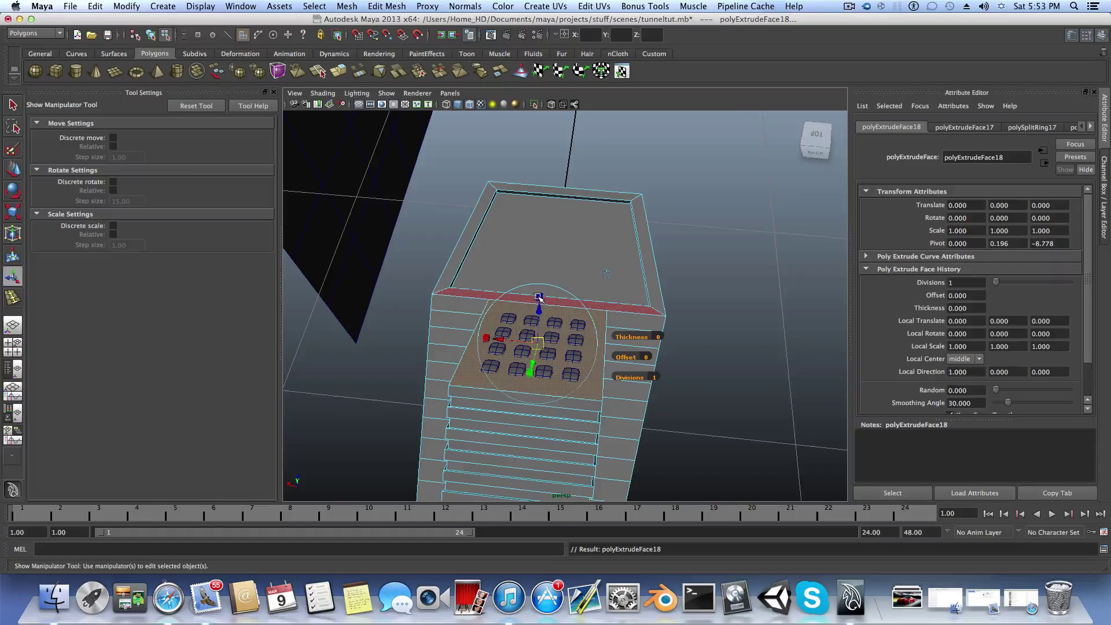
pyautogui.moveTo(539, 298); pyautogui.dragTo(541, 325)
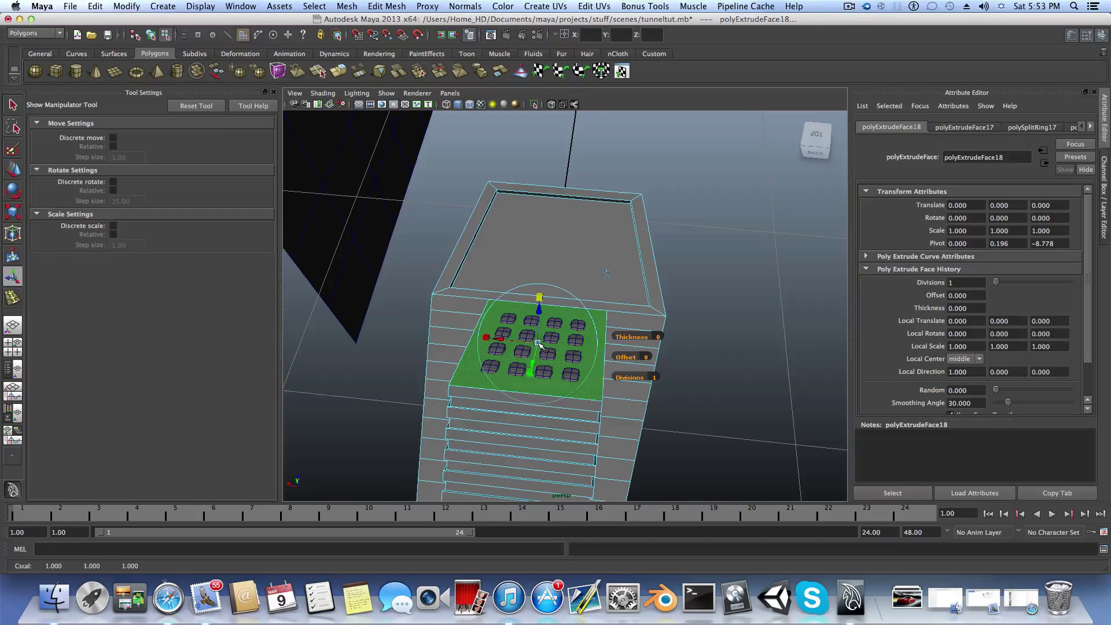
pyautogui.click(538, 343)
pyautogui.moveTo(538, 344); pyautogui.dragTo(536, 346)
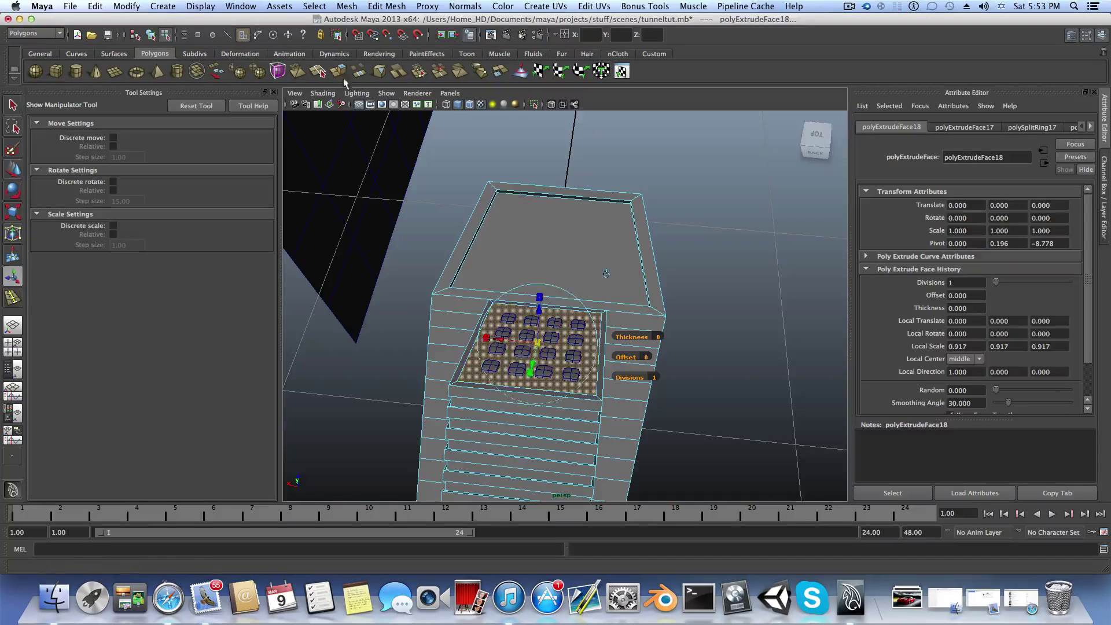
# - Extrude the inset slope face again, sink it to a local Z translate of -0.007, and return to object selection
pyautogui.click(338, 71)
pyautogui.moveTo(540, 307); pyautogui.dragTo(541, 313)
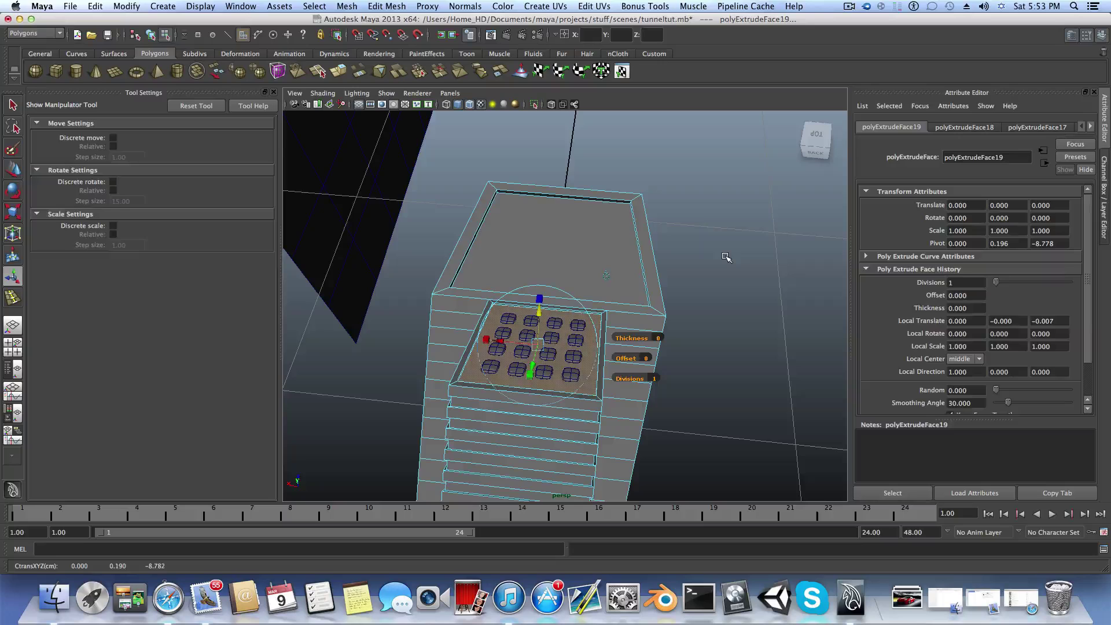
pyautogui.press('F8')
# - Select the block and its tile mesh together and assign the existing dgs_material1 to both
pyautogui.scroll(-5, 637, 324)
pyautogui.scroll(-1, 635, 326)
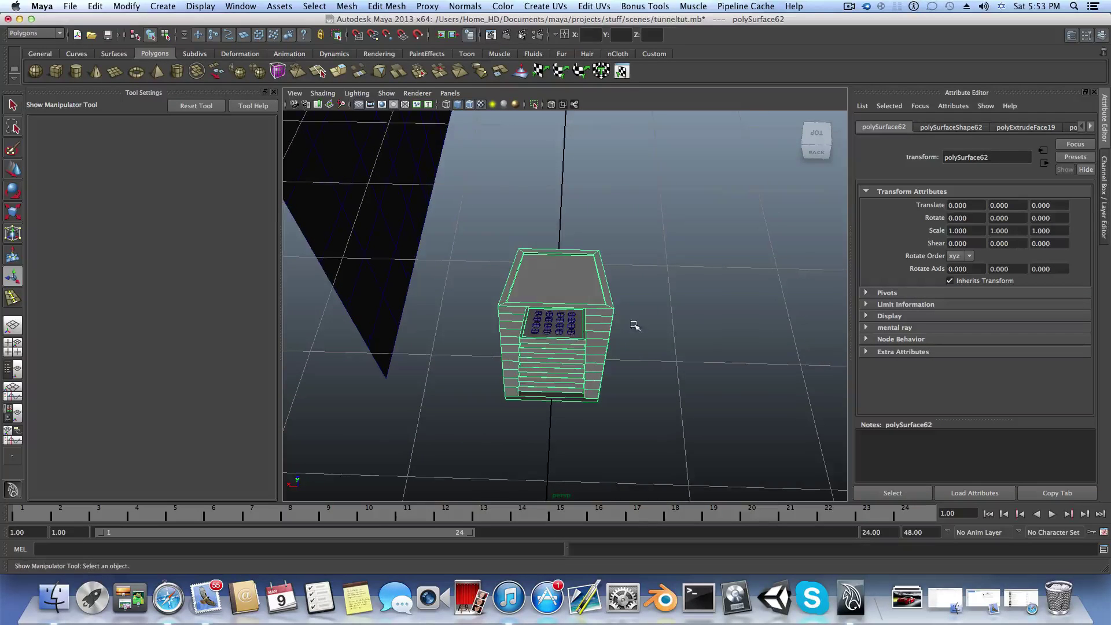
pyautogui.rightClick(597, 326)
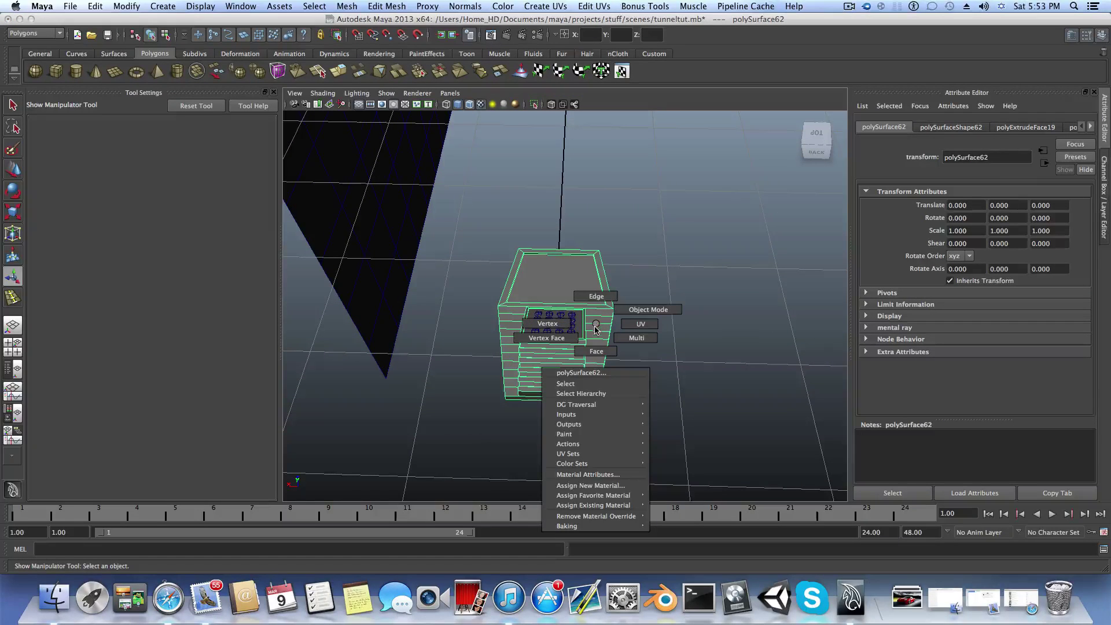
pyautogui.moveTo(655, 387); pyautogui.dragTo(656, 387)
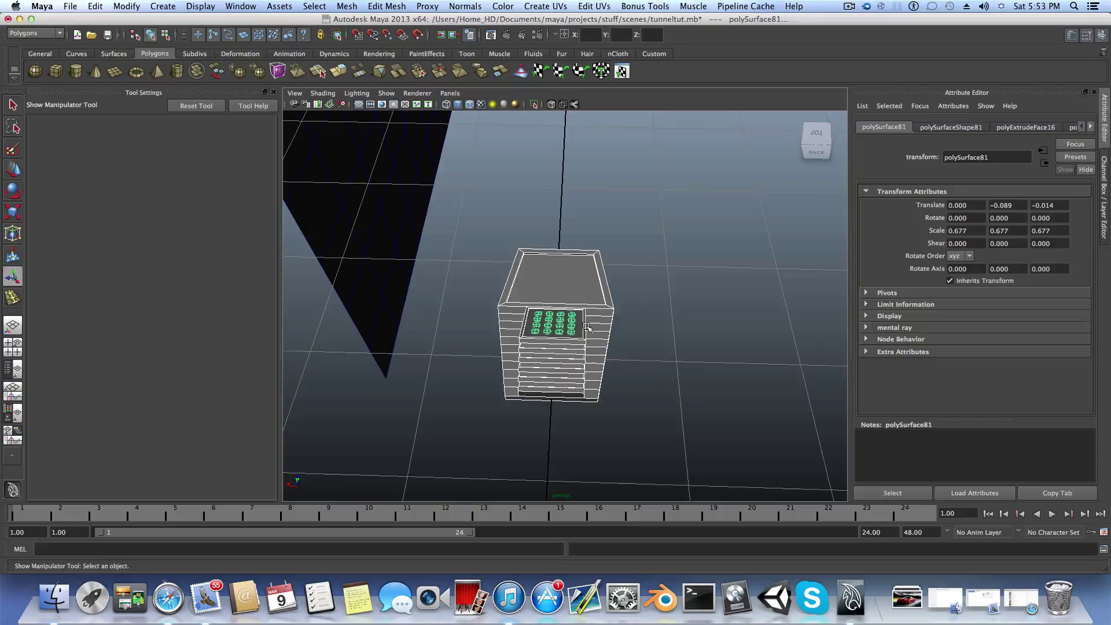
pyautogui.rightClick(585, 324)
pyautogui.moveTo(602, 508)
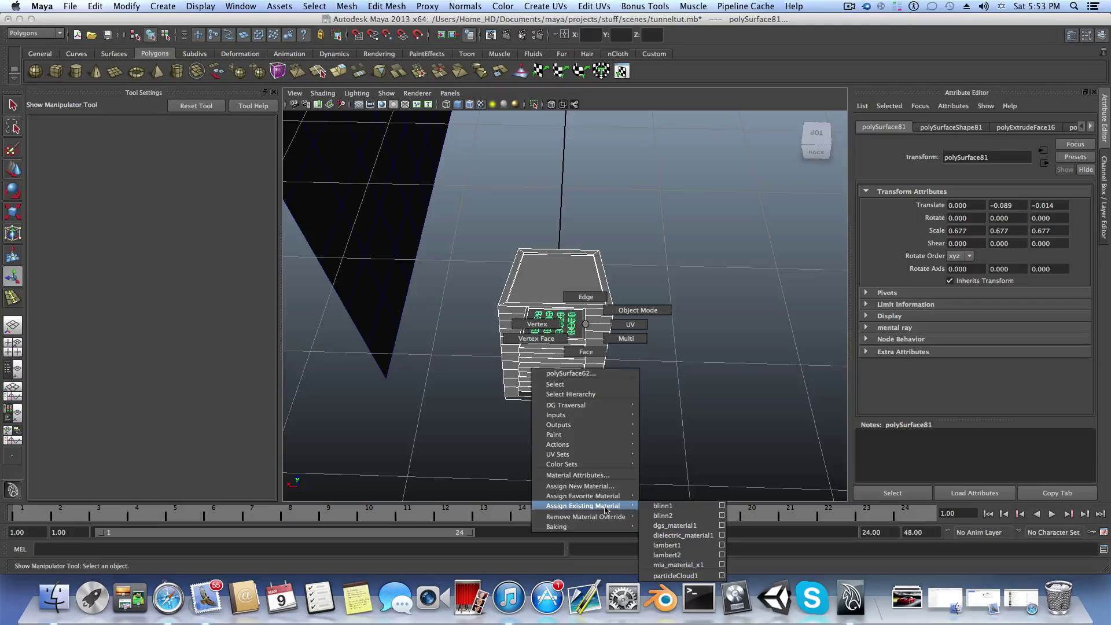
pyautogui.click(666, 526)
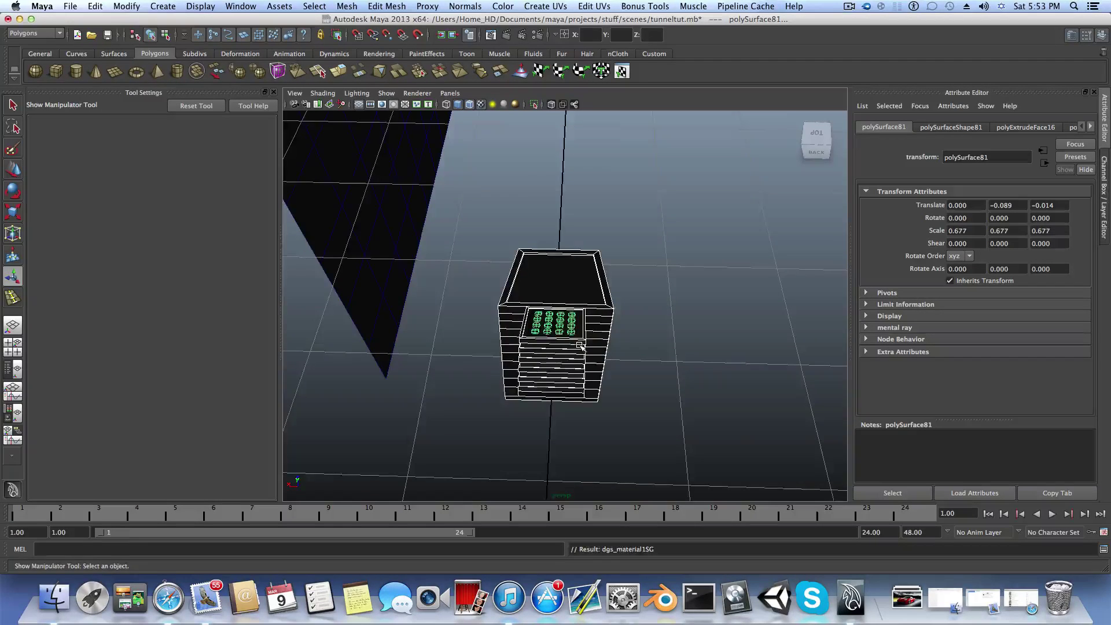
# - Assign a lighter existing material to only the block's large recessed panel face, and clear the face selection
pyautogui.keyDown('alt'); pyautogui.moveTo(580, 346); pyautogui.dragTo(546, 301); pyautogui.keyUp('alt')
pyautogui.keyDown('alt'); pyautogui.moveTo(546, 300); pyautogui.dragTo(595, 303, button='right'); pyautogui.keyUp('alt')
pyautogui.keyDown('alt'); pyautogui.moveTo(595, 302); pyautogui.dragTo(550, 315); pyautogui.keyUp('alt')
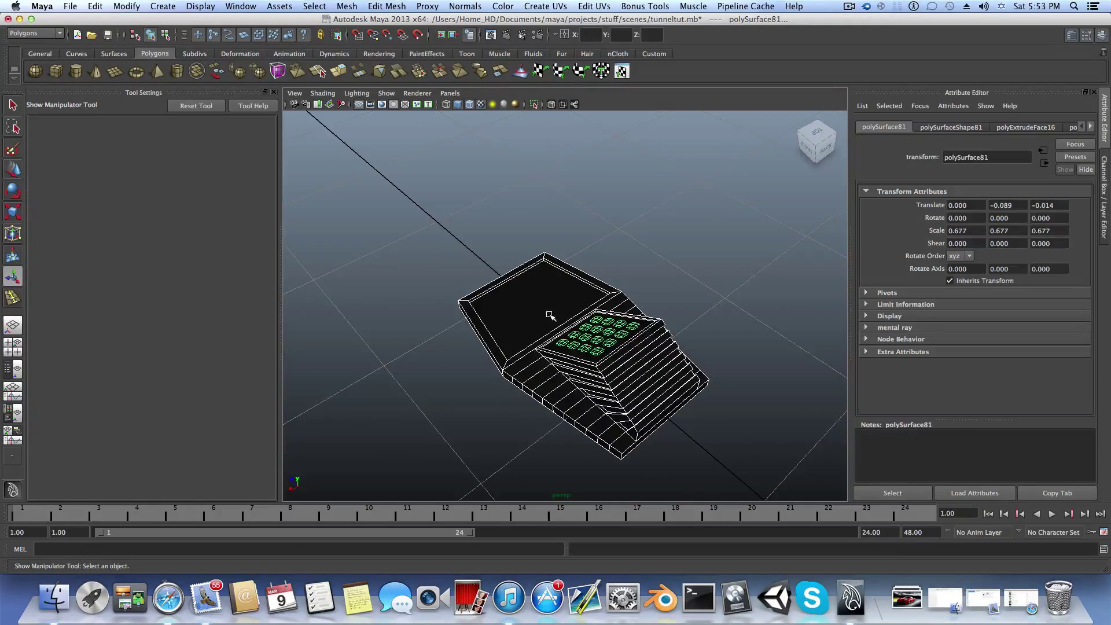
pyautogui.moveTo(536, 301); pyautogui.dragTo(621, 532, button='right')
pyautogui.click(533, 317)
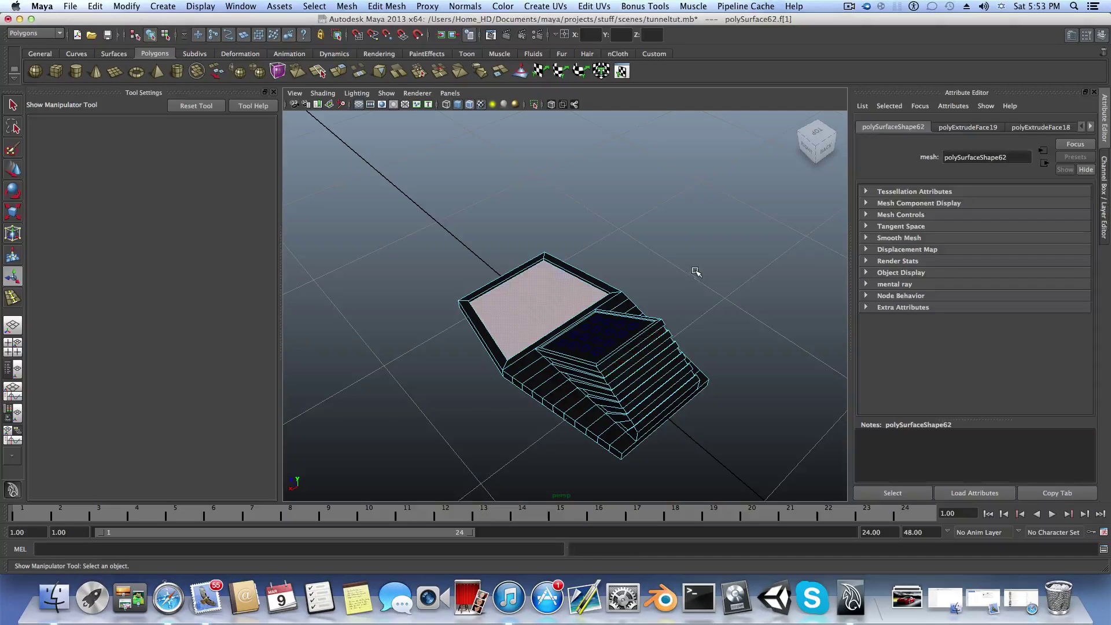
pyautogui.click(645, 303)
pyautogui.scroll(-2, 642, 305)
pyautogui.keyDown('alt'); pyautogui.moveTo(642, 306); pyautogui.dragTo(538, 261); pyautogui.keyUp('alt')
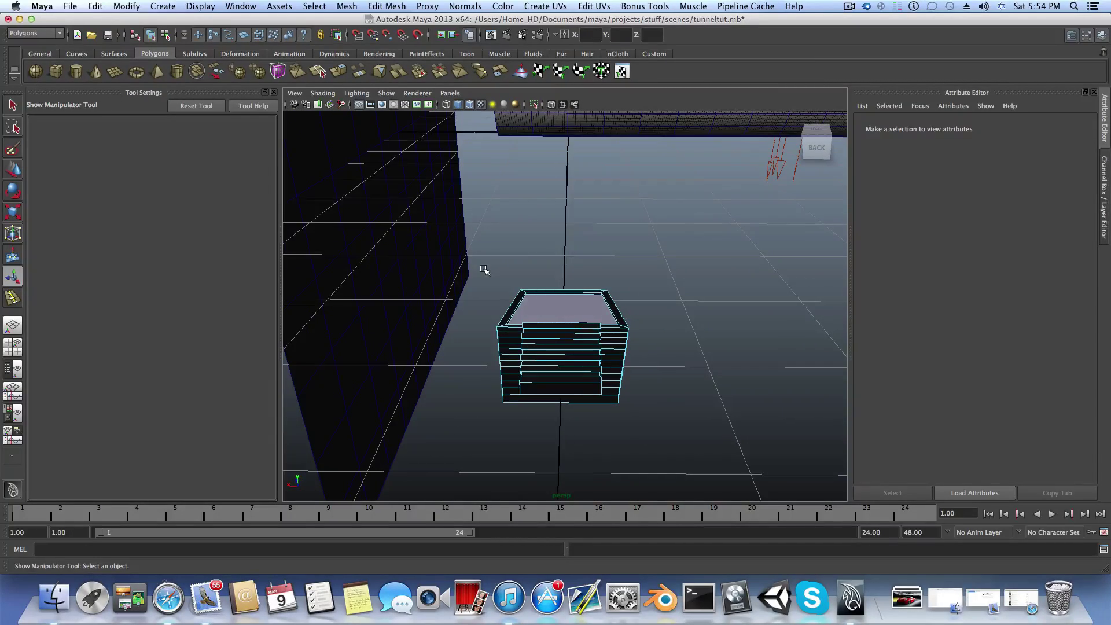
# - Group the block with its tile mesh and center the group's pivot
pyautogui.click(502, 272)
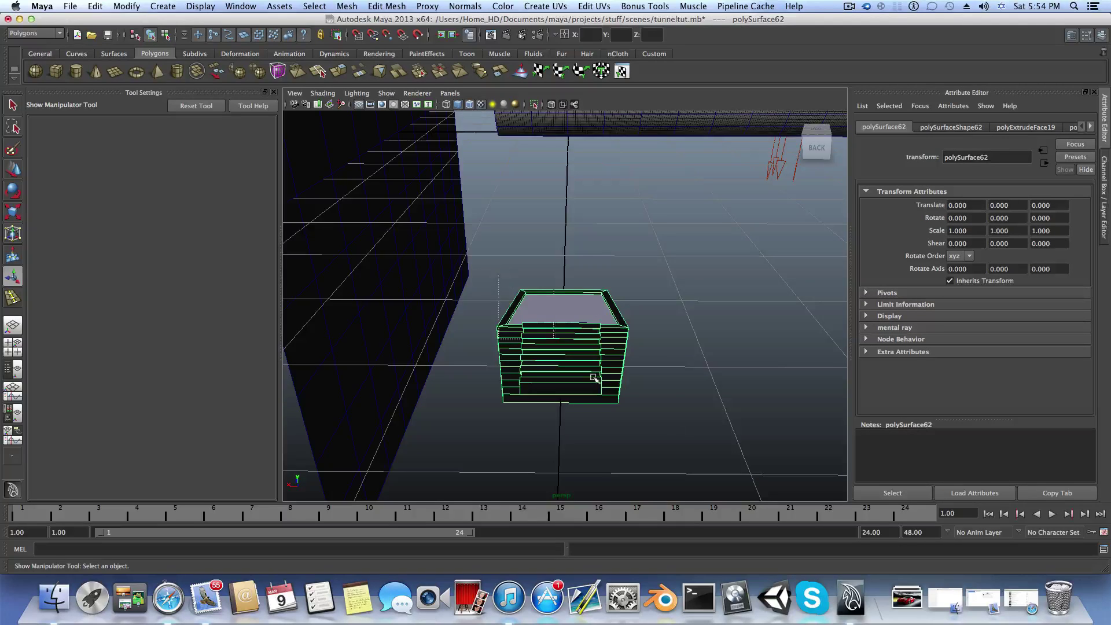
pyautogui.keyDown('alt'); pyautogui.moveTo(561, 357); pyautogui.dragTo(587, 295); pyautogui.keyUp('alt')
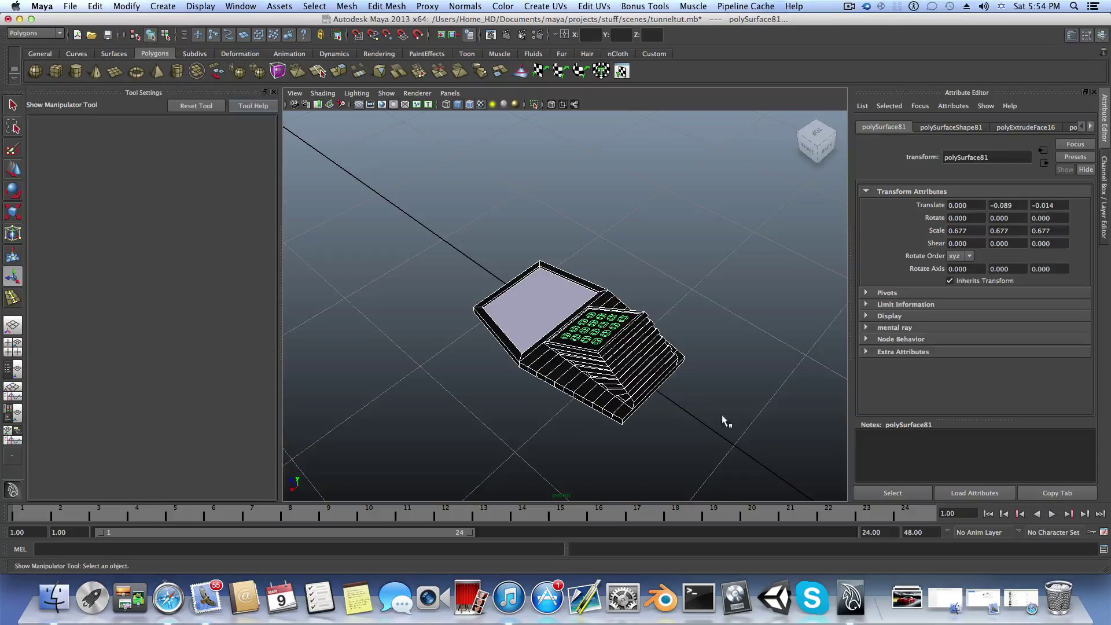
pyautogui.click(38, 53)
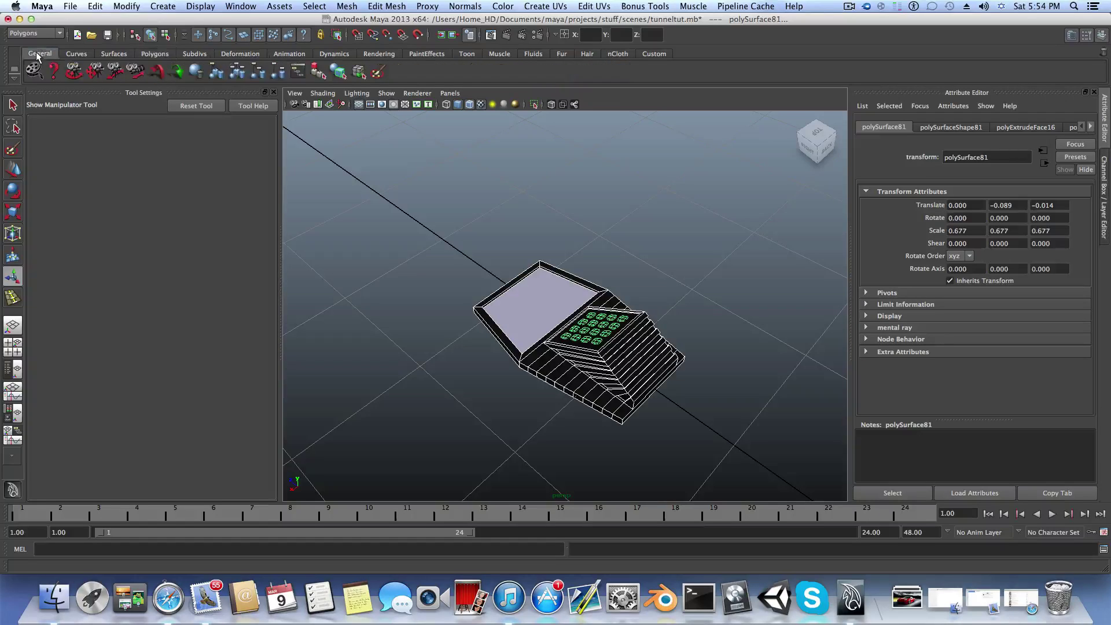
pyautogui.click(217, 77)
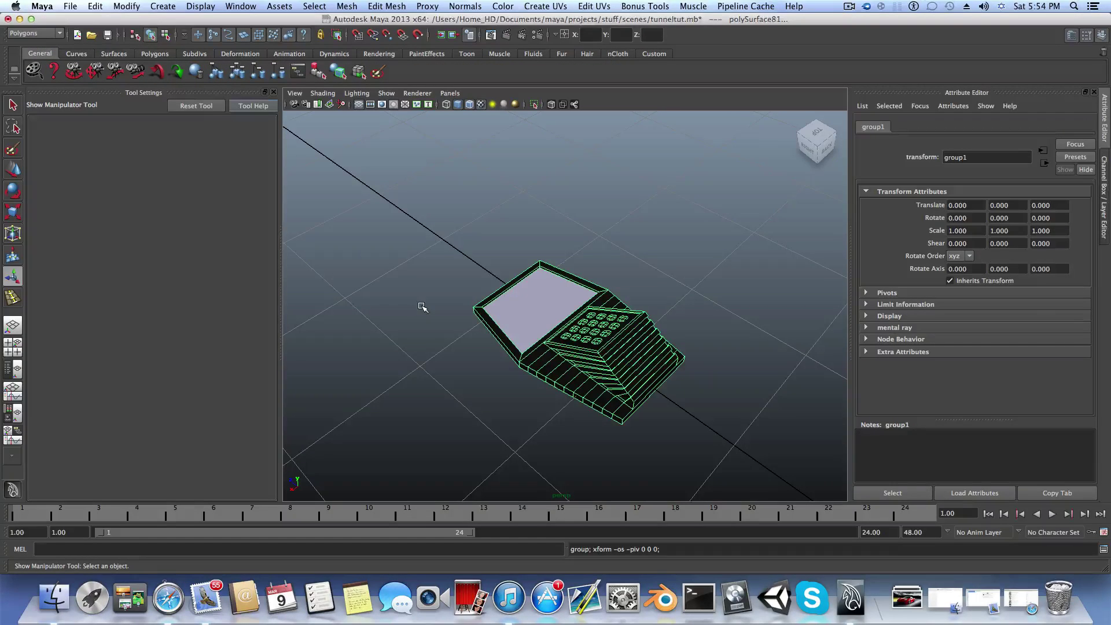
pyautogui.click(124, 9)
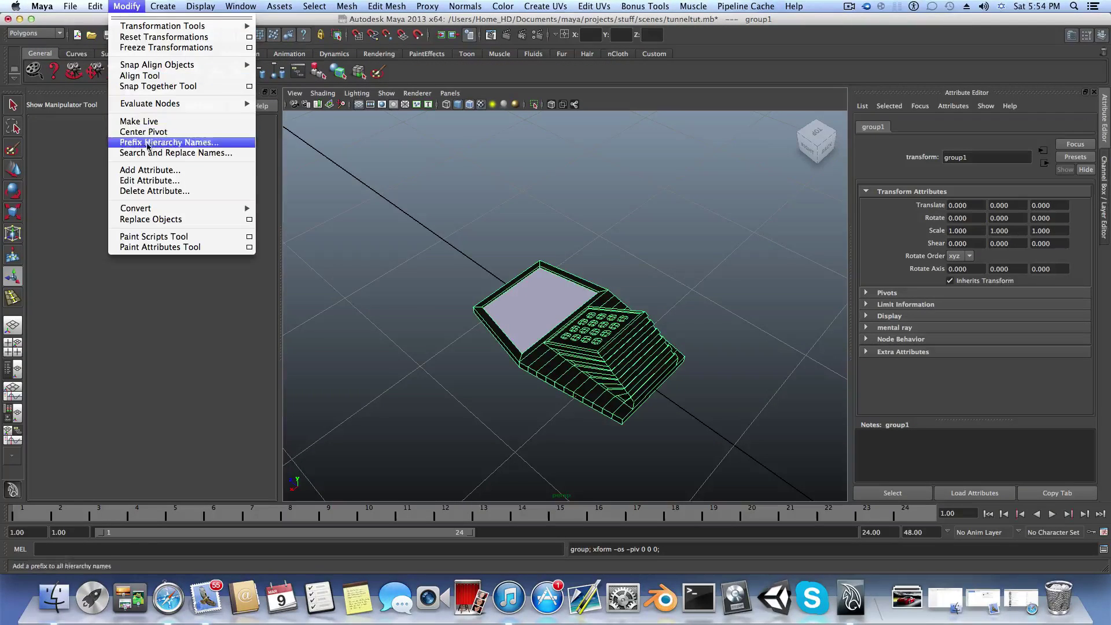
pyautogui.click(148, 133)
# - Rotate the group to -90 degrees around X so the block stands upright
pyautogui.scroll(-3, 522, 322)
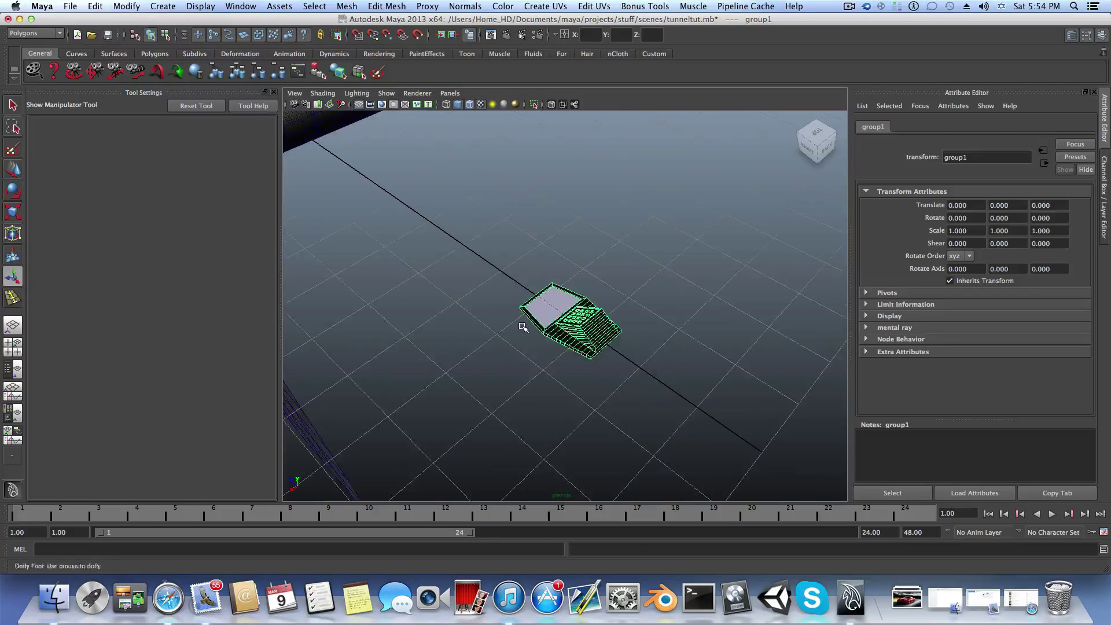
pyautogui.keyDown('alt'); pyautogui.moveTo(495, 325); pyautogui.dragTo(479, 312); pyautogui.keyUp('alt')
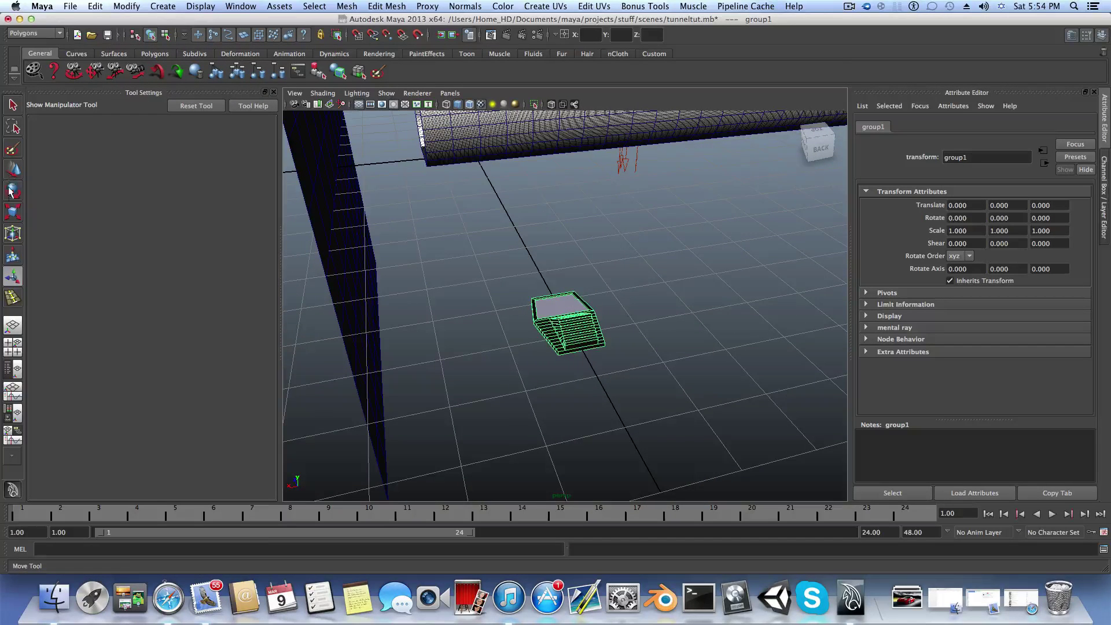
pyautogui.press('e')
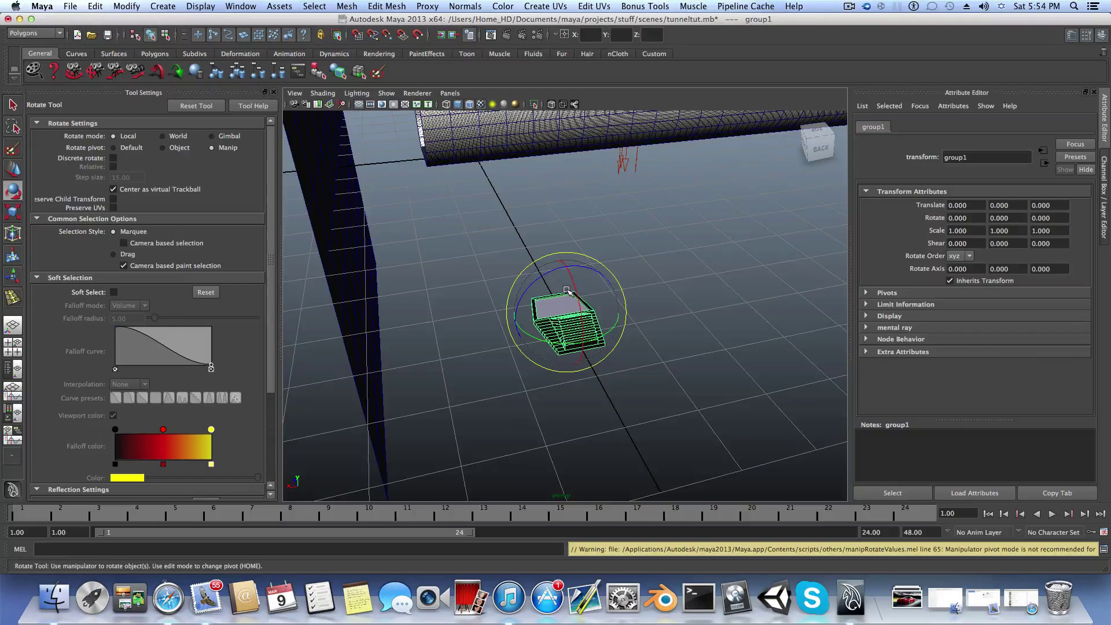
pyautogui.press('j')
pyautogui.moveTo(571, 278); pyautogui.dragTo(474, 278)
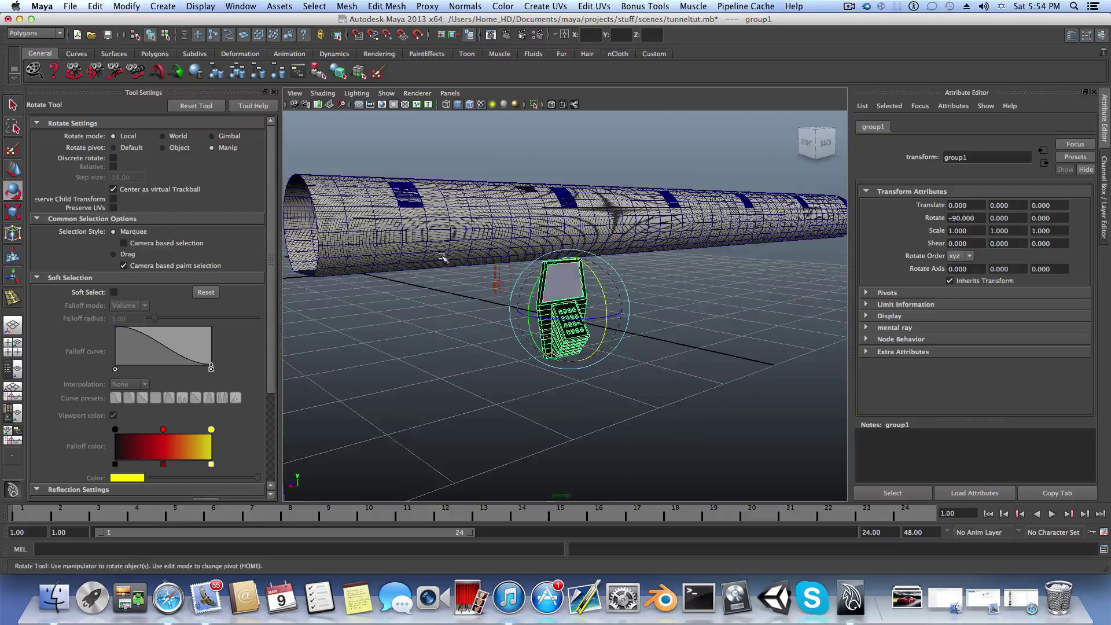
# - Scale the group uniformly to 0.592 and move it inside the tunnel wall at Y 0.638, Z 9.243
pyautogui.click(11, 213)
pyautogui.moveTo(566, 311); pyautogui.dragTo(229, 236)
pyautogui.click(14, 170)
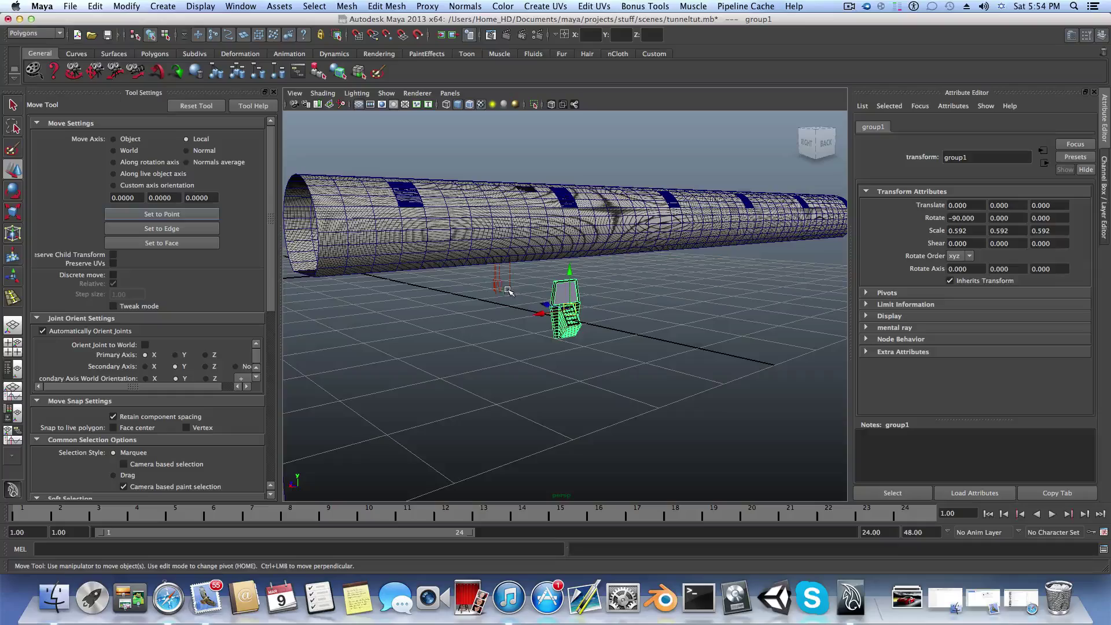
pyautogui.moveTo(546, 303); pyautogui.dragTo(293, 246)
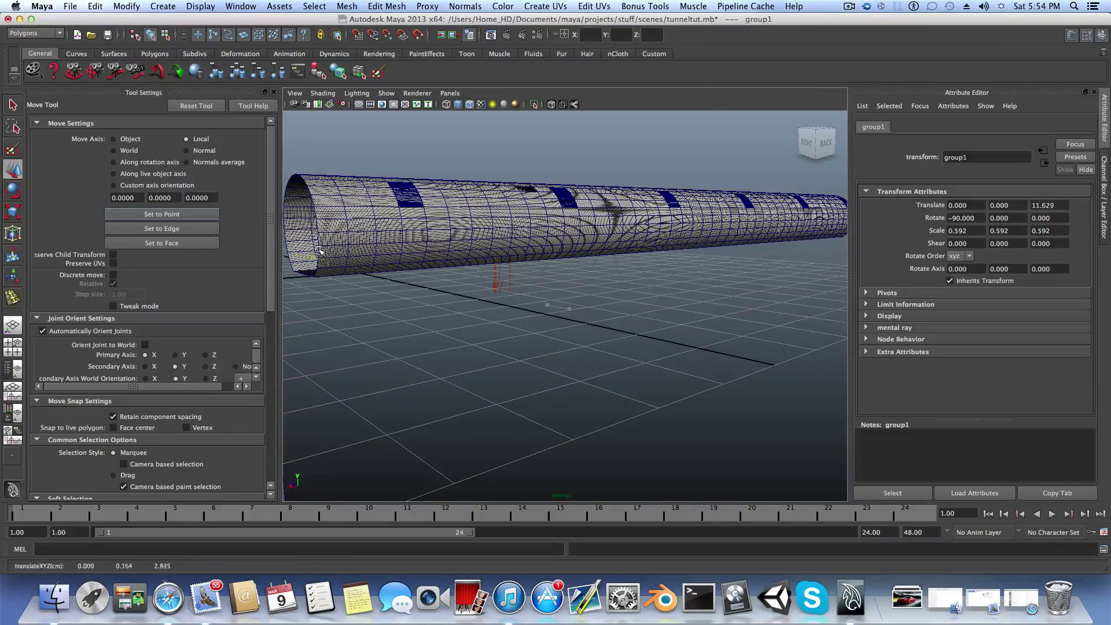
pyautogui.keyDown('alt'); pyautogui.moveTo(327, 249); pyautogui.dragTo(599, 331, button='right'); pyautogui.keyUp('alt')
pyautogui.keyDown('alt'); pyautogui.moveTo(394, 327); pyautogui.dragTo(578, 347); pyautogui.keyUp('alt')
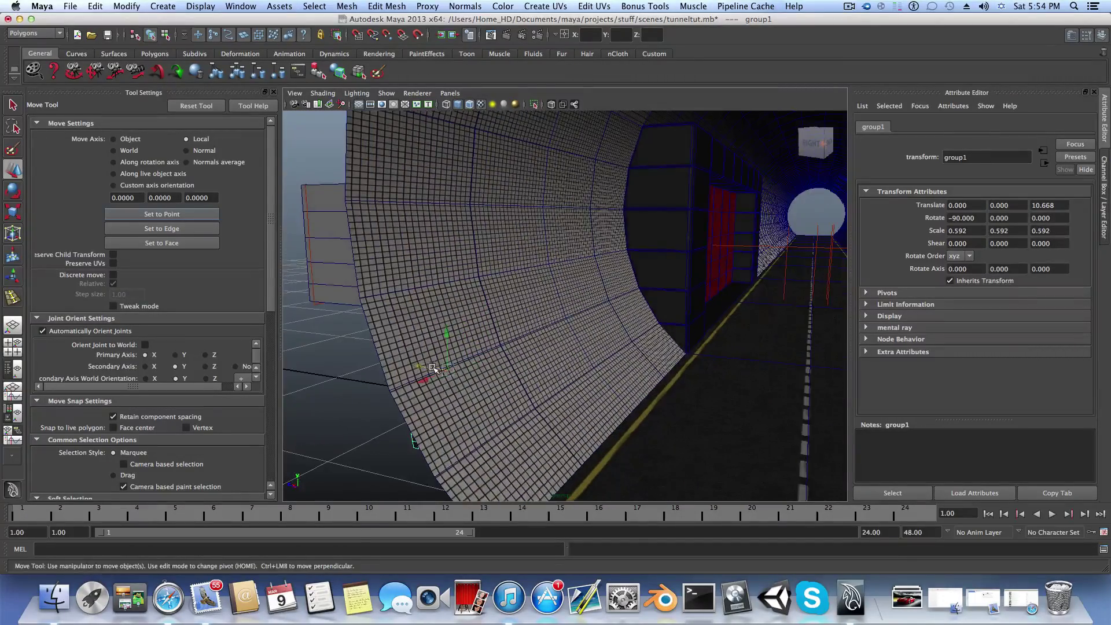
pyautogui.moveTo(431, 366); pyautogui.dragTo(646, 246)
# - Scale the upright group down uniformly to 0.199
pyautogui.keyDown('alt'); pyautogui.moveTo(688, 283); pyautogui.dragTo(658, 299); pyautogui.keyUp('alt')
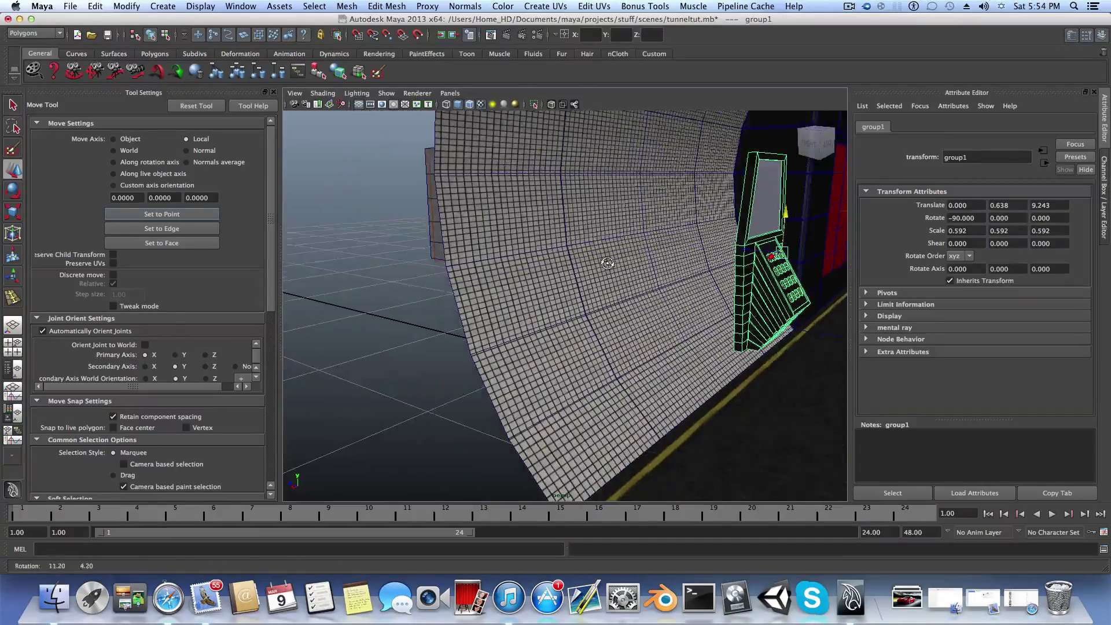
pyautogui.keyDown('alt'); pyautogui.moveTo(659, 301); pyautogui.dragTo(470, 316, button='middle'); pyautogui.keyUp('alt')
pyautogui.press('r')
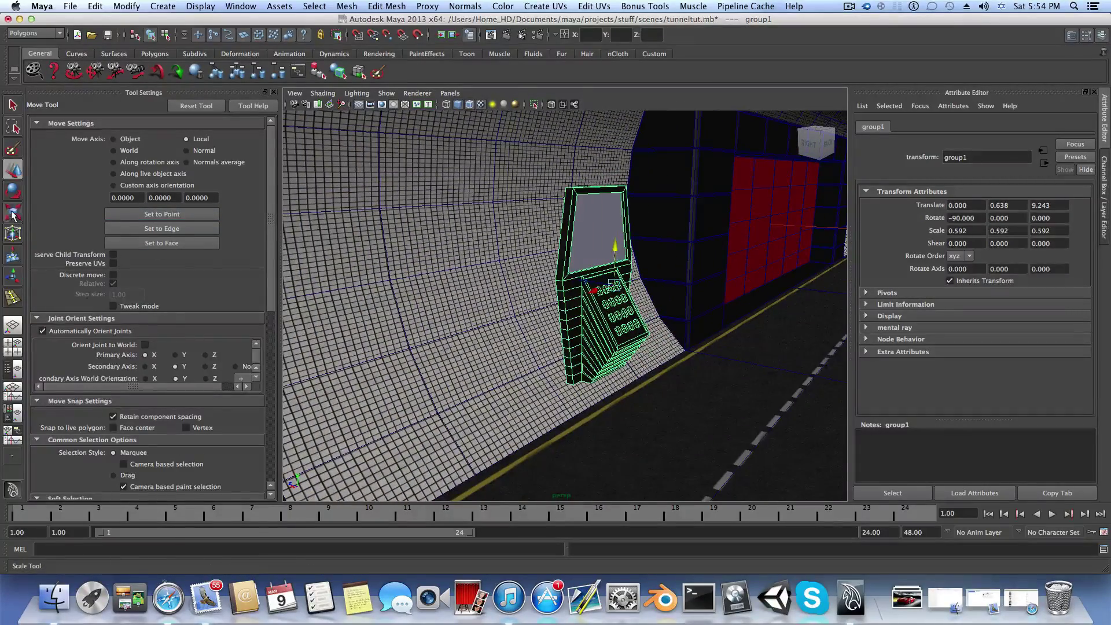
pyautogui.moveTo(616, 287); pyautogui.dragTo(538, 317)
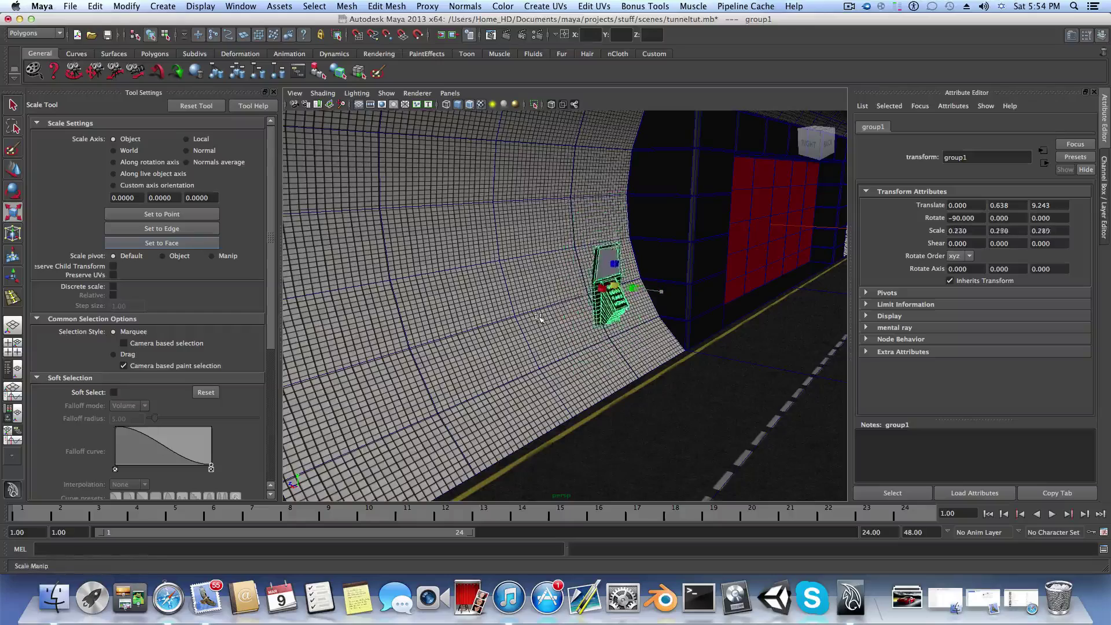
# - Move the group along the tunnel to X -1.620, in front of the dark recess wall beside the red panel
pyautogui.press('w')
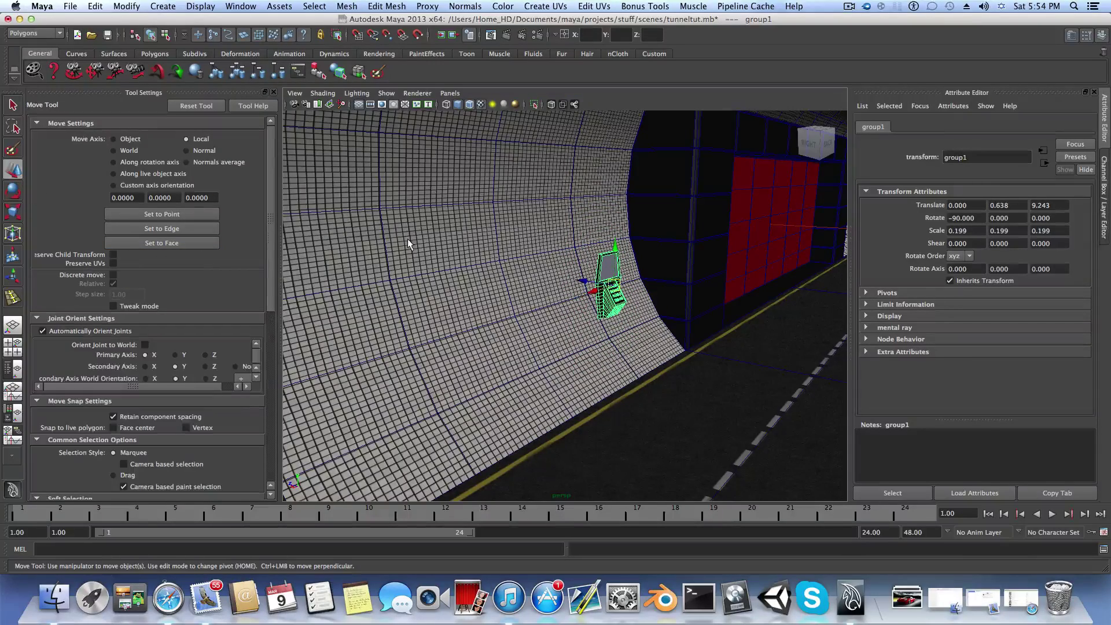
pyautogui.moveTo(594, 296); pyautogui.dragTo(703, 271)
pyautogui.scroll(2, 685, 279)
pyautogui.keyDown('alt'); pyautogui.moveTo(685, 280); pyautogui.dragTo(509, 332, button='middle'); pyautogui.keyUp('alt')
pyautogui.scroll(5, 602, 367)
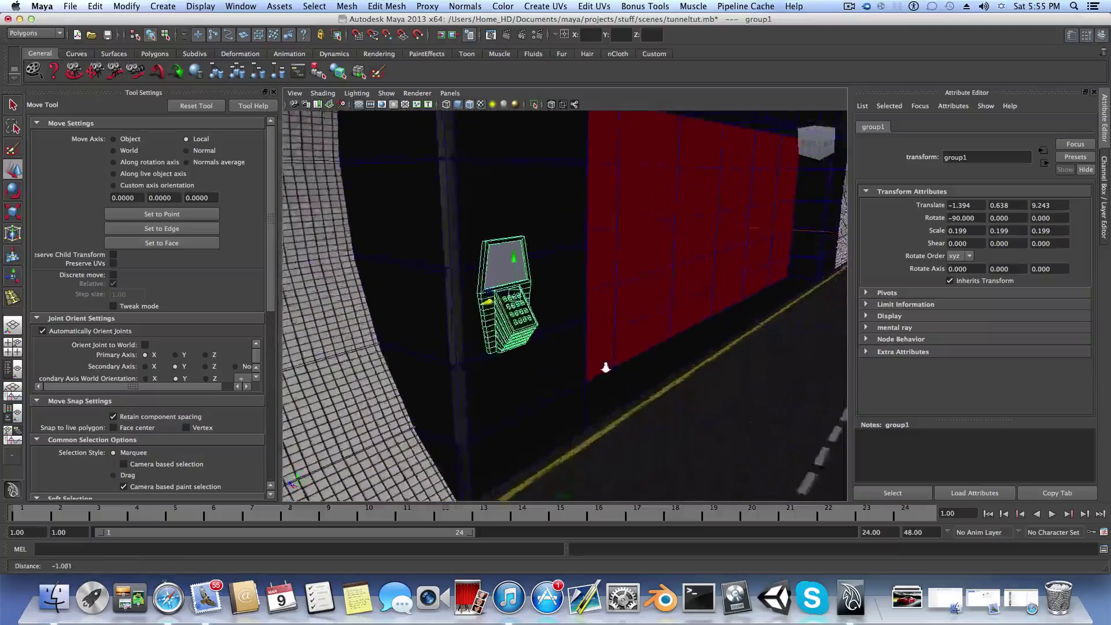
pyautogui.moveTo(470, 299); pyautogui.dragTo(385, 310)
# - Reduce the group's uniform scale to 0.111
pyautogui.keyDown('alt'); pyautogui.moveTo(529, 301); pyautogui.dragTo(597, 342); pyautogui.keyUp('alt')
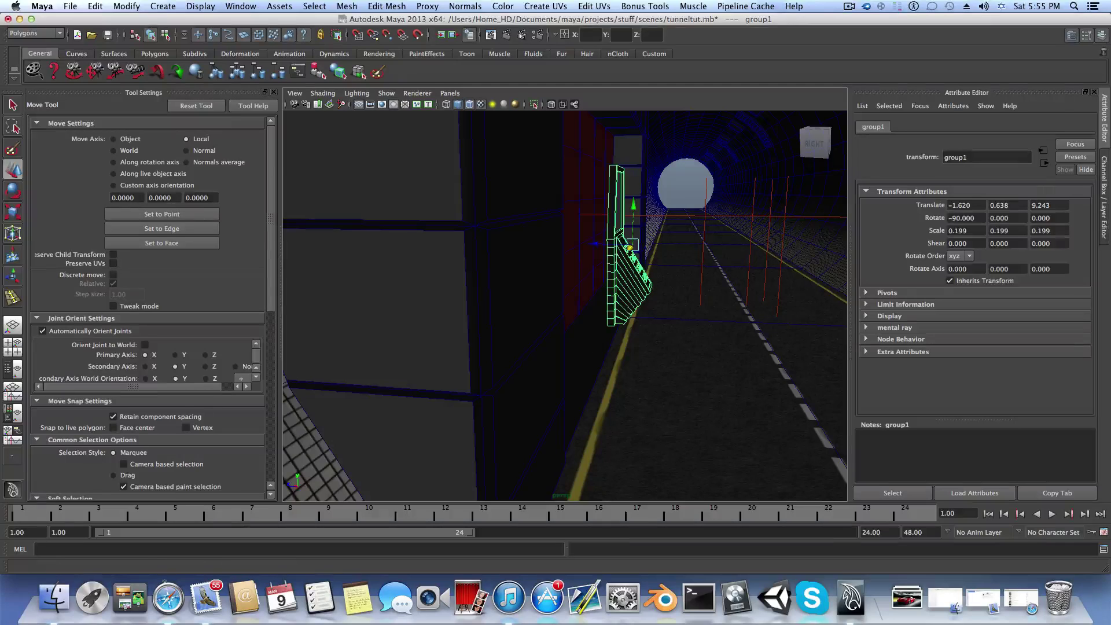
pyautogui.press('r')
pyautogui.moveTo(632, 243); pyautogui.dragTo(591, 255)
# - Push the group back toward the recess wall to Z 9.450 and lower it to Y 0.566
pyautogui.click(13, 169)
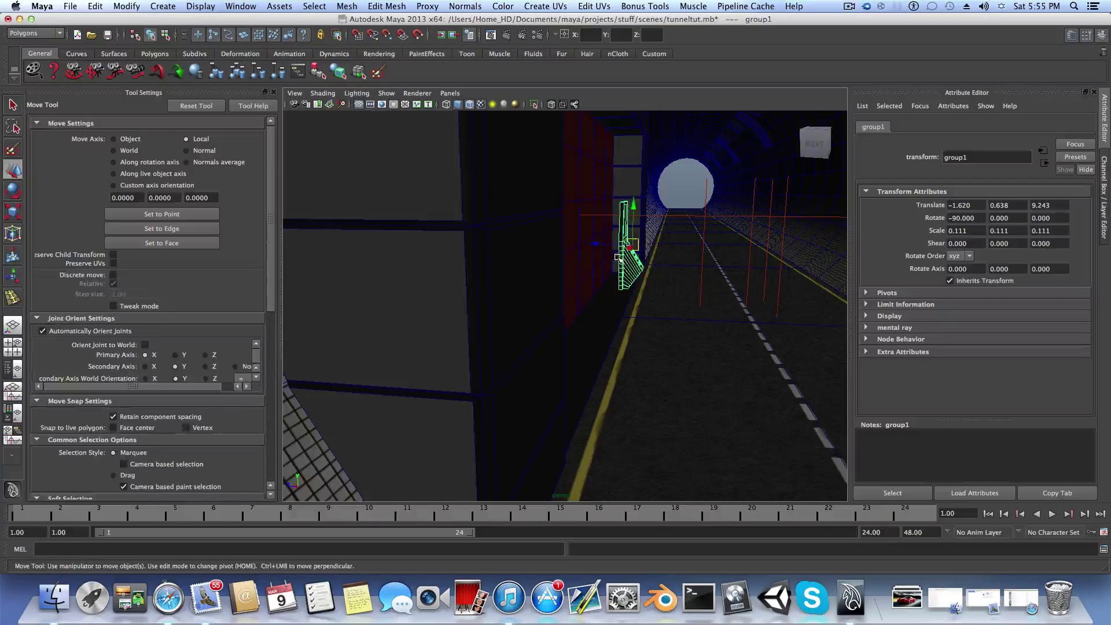
pyautogui.moveTo(597, 244); pyautogui.dragTo(500, 241, button='middle')
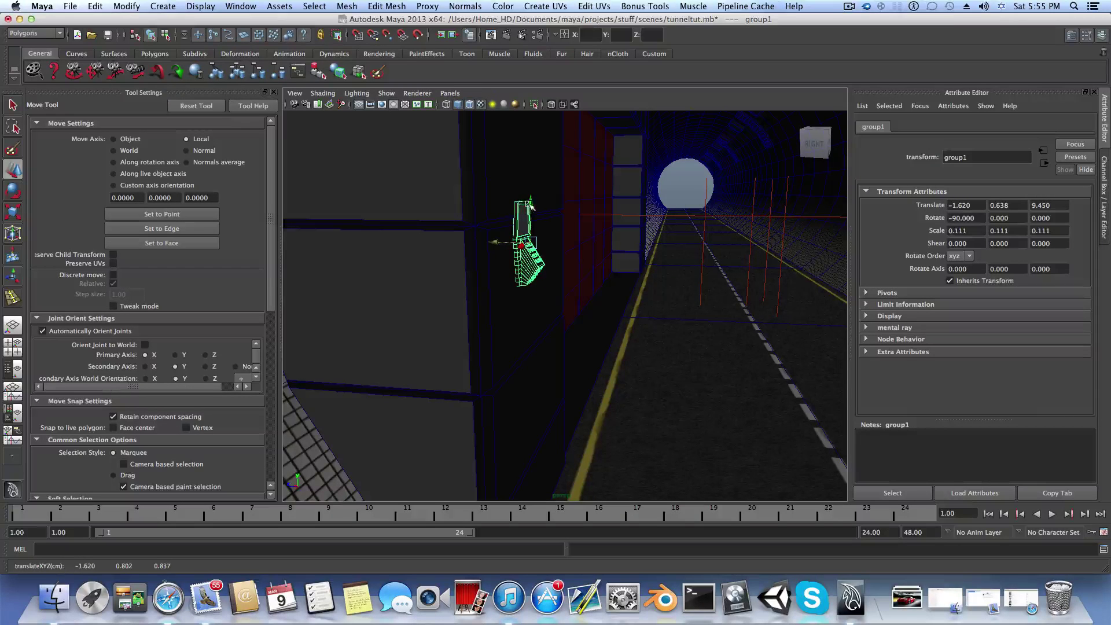
pyautogui.moveTo(531, 215); pyautogui.dragTo(533, 236, button='middle')
# - Shift the group along the wall to X -1.983, close to the red panel's edge, and duplicate it
pyautogui.keyDown('alt'); pyautogui.moveTo(534, 241); pyautogui.dragTo(525, 288); pyautogui.keyUp('alt')
pyautogui.keyDown('alt'); pyautogui.moveTo(526, 288); pyautogui.dragTo(648, 283, button='middle'); pyautogui.keyUp('alt')
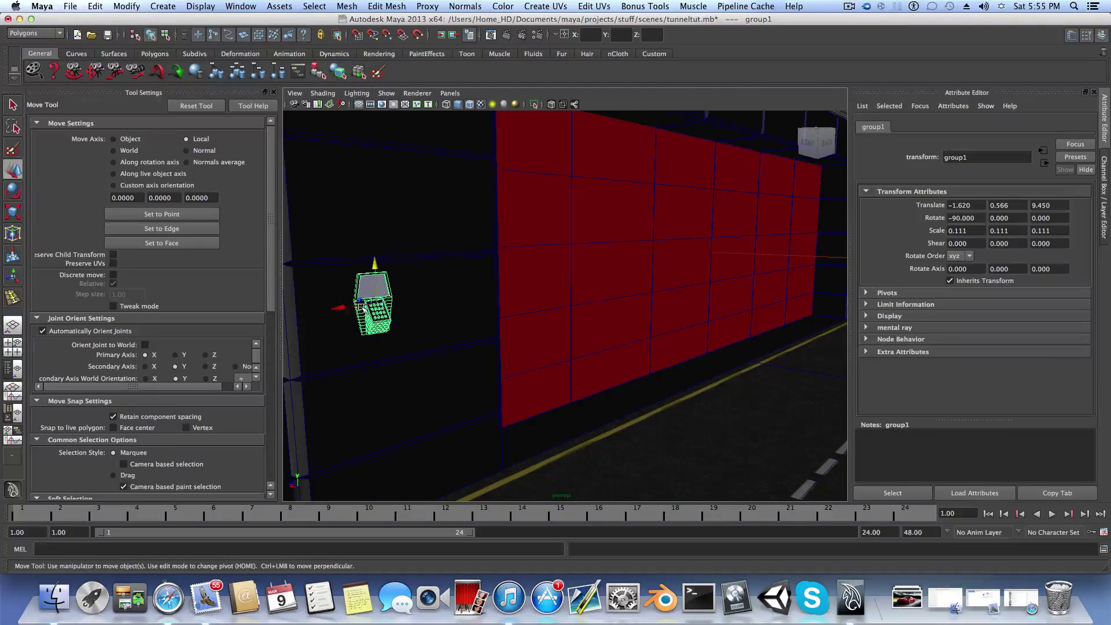
pyautogui.moveTo(341, 308); pyautogui.dragTo(483, 317)
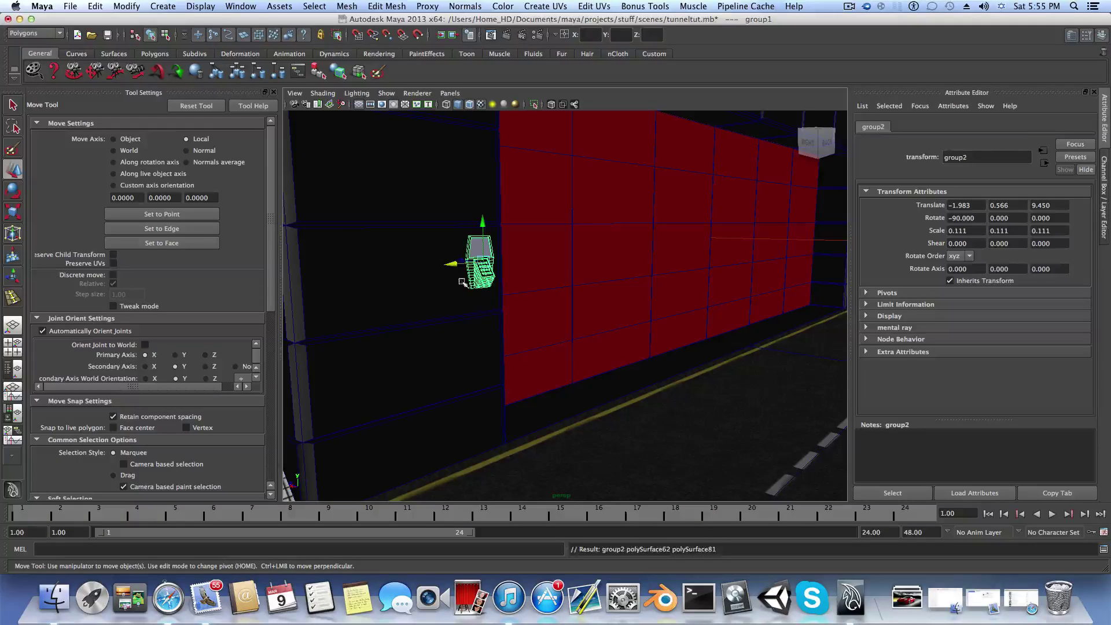
# - Move the duplicate group along the wall across the red panel to X -4.996
pyautogui.moveTo(450, 262); pyautogui.dragTo(711, 325)
pyautogui.keyDown('alt'); pyautogui.moveTo(711, 326); pyautogui.dragTo(413, 324, button='middle'); pyautogui.keyUp('alt')
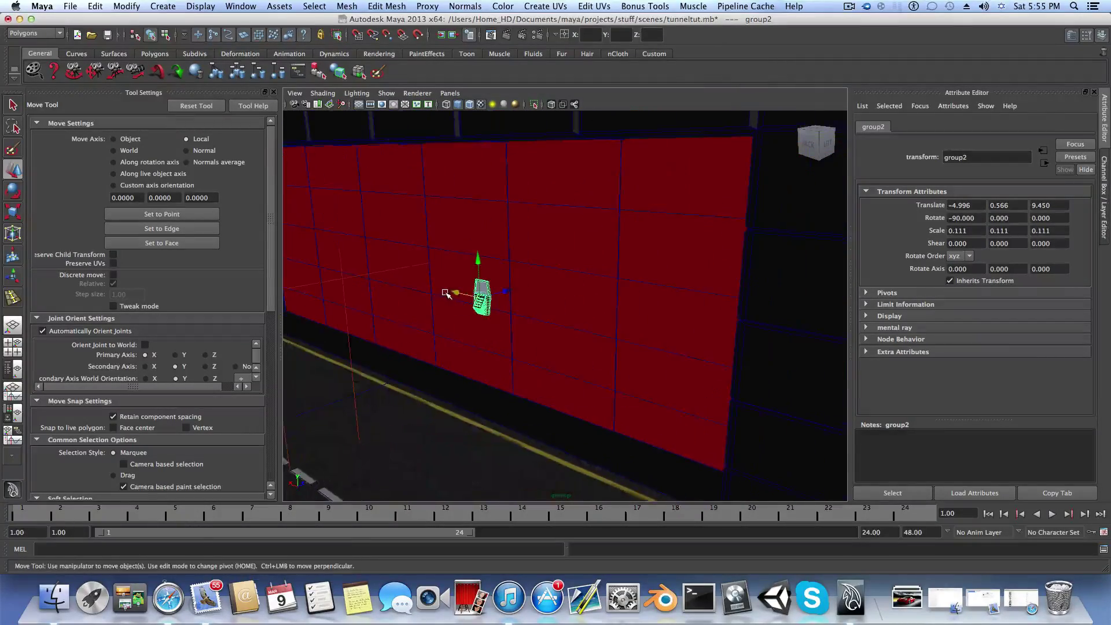